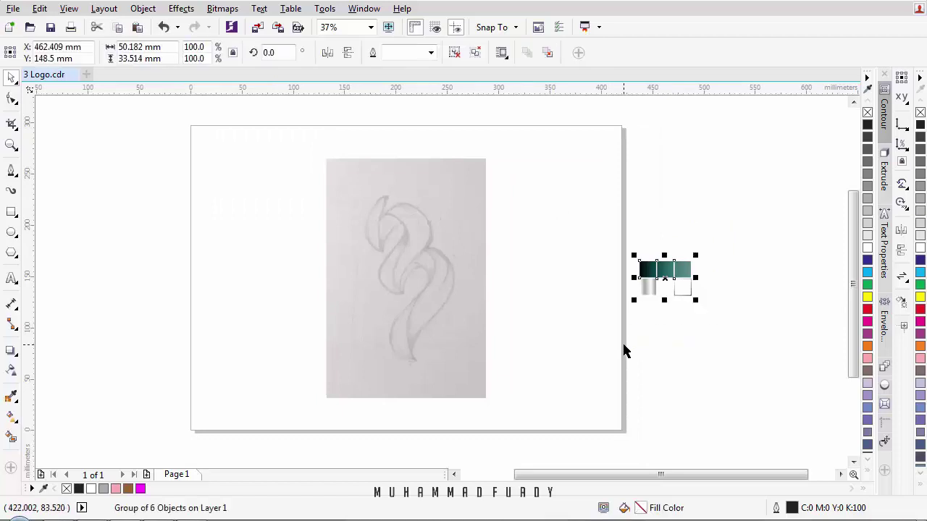
pyautogui.click(692, 248)
pyautogui.moveTo(666, 268); pyautogui.dragTo(637, 238)
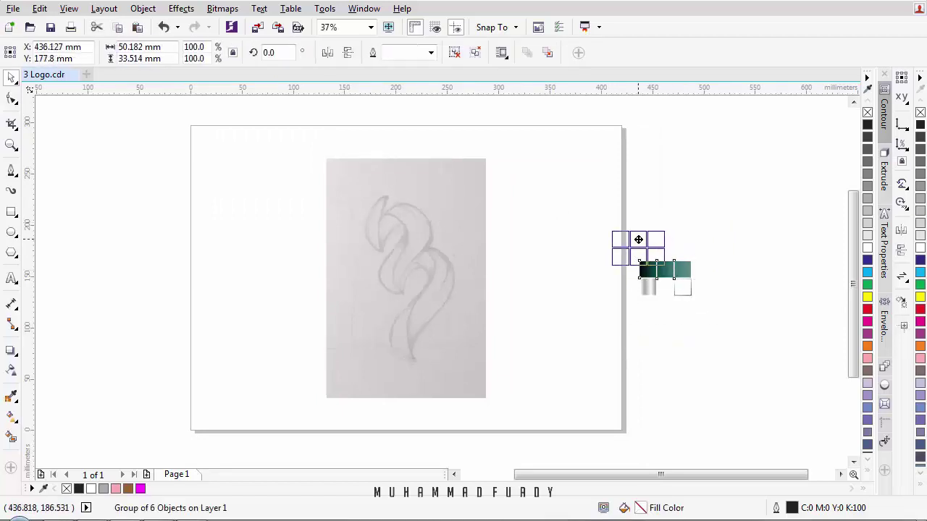
pyautogui.hotkey('ctrl', 'z')
# Step: Examine the overlapping curves of the pencil logo sketch on the page
pyautogui.click(686, 186)
pyautogui.moveTo(480, 233); pyautogui.dragTo(512, 237)
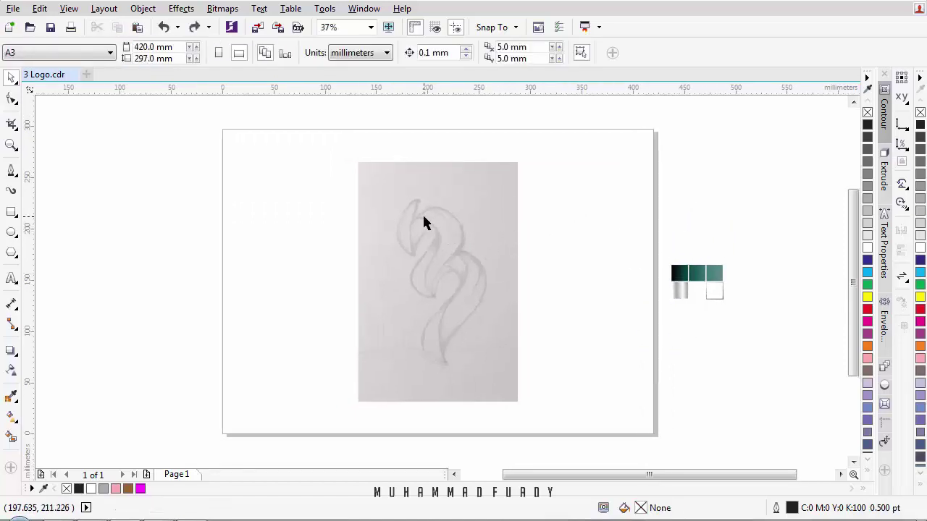
pyautogui.scroll(2, 411, 217)
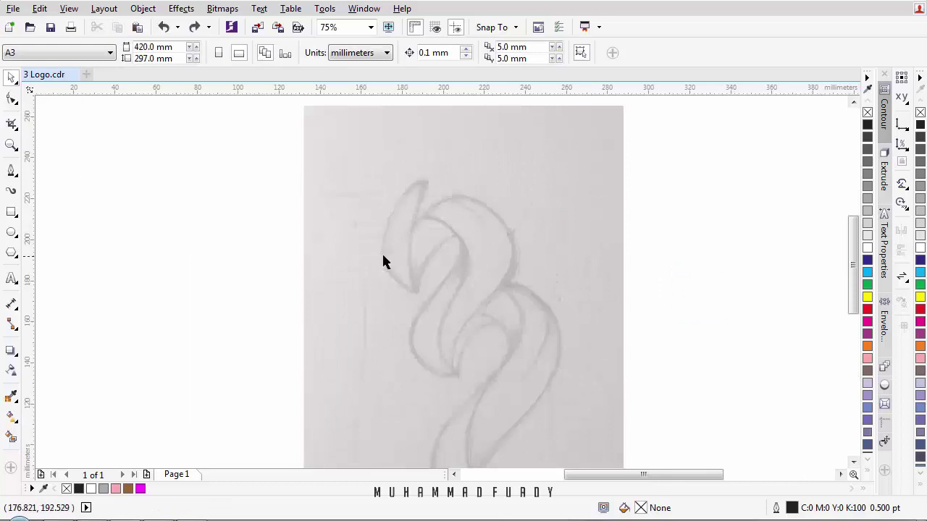
pyautogui.scroll(-2, 376, 206)
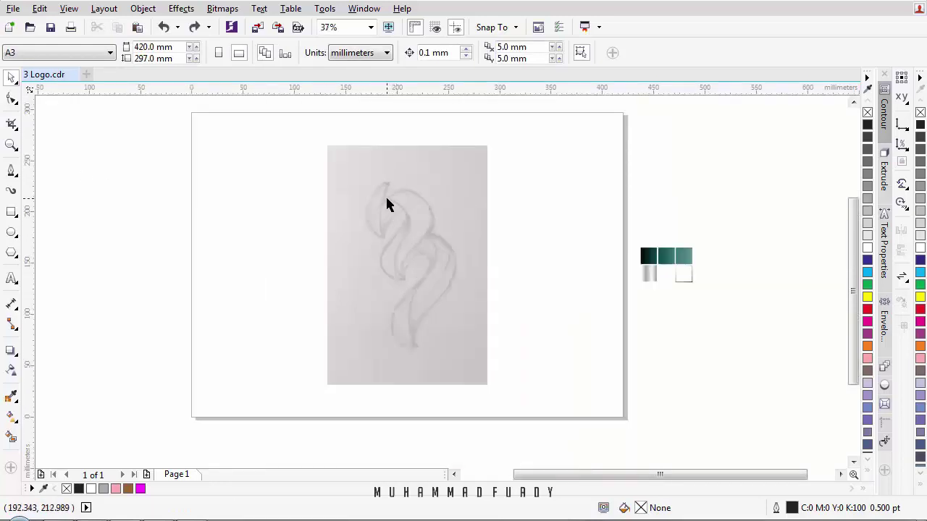
pyautogui.hscroll(-1, 386, 199)
pyautogui.scroll(2, 424, 213)
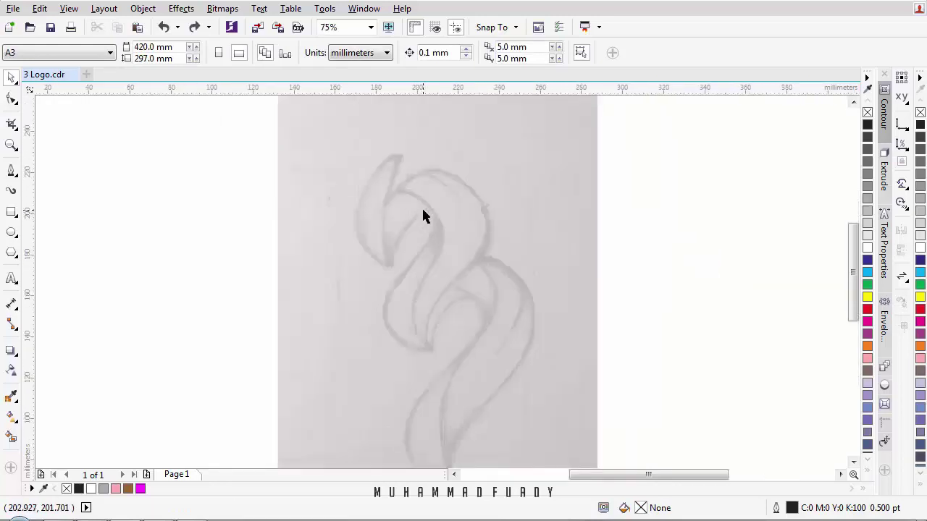
pyautogui.scroll(-2, 292, 182)
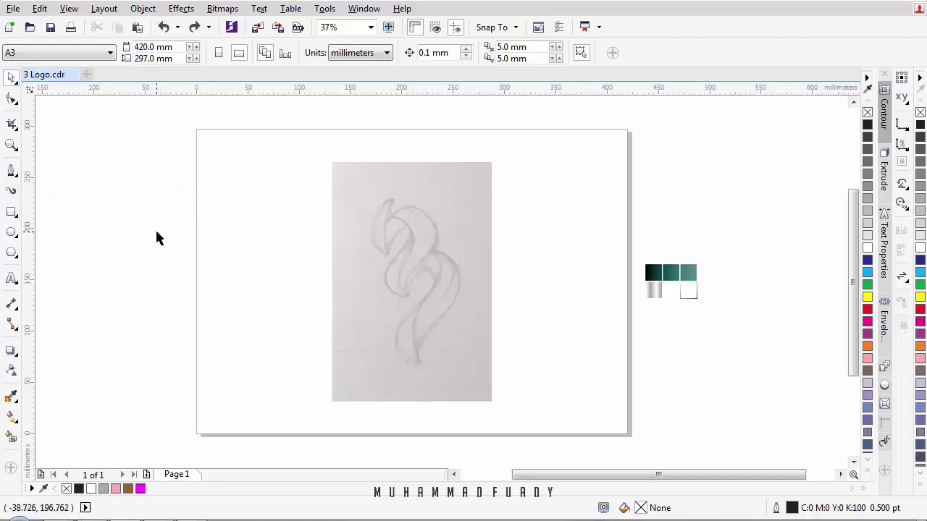
# Step: Set the default outline width for new objects to Hairline in the Outline Pen settings
pyautogui.press('F12')
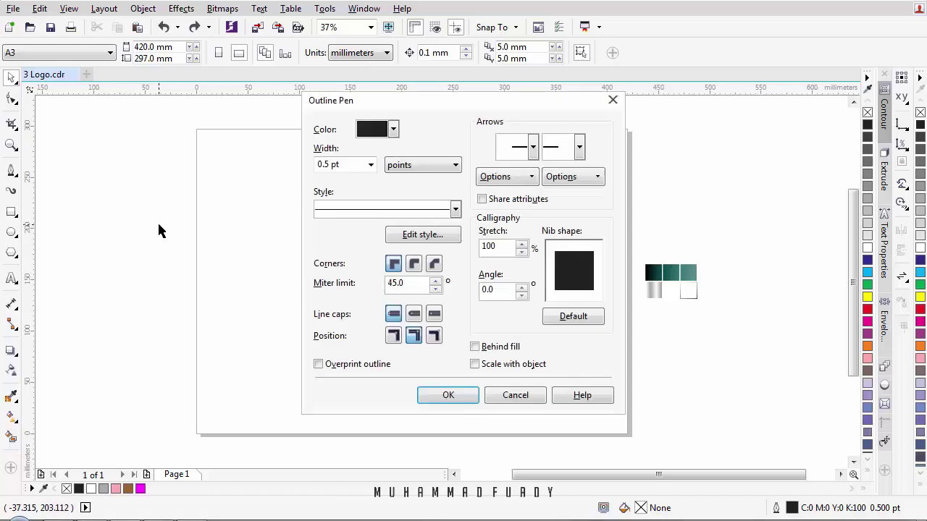
pyautogui.click(612, 99)
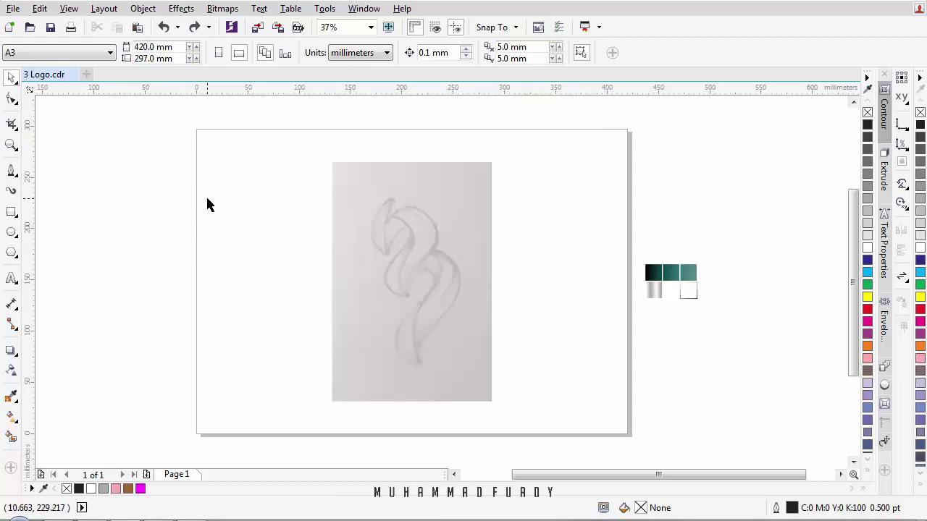
pyautogui.press('F12')
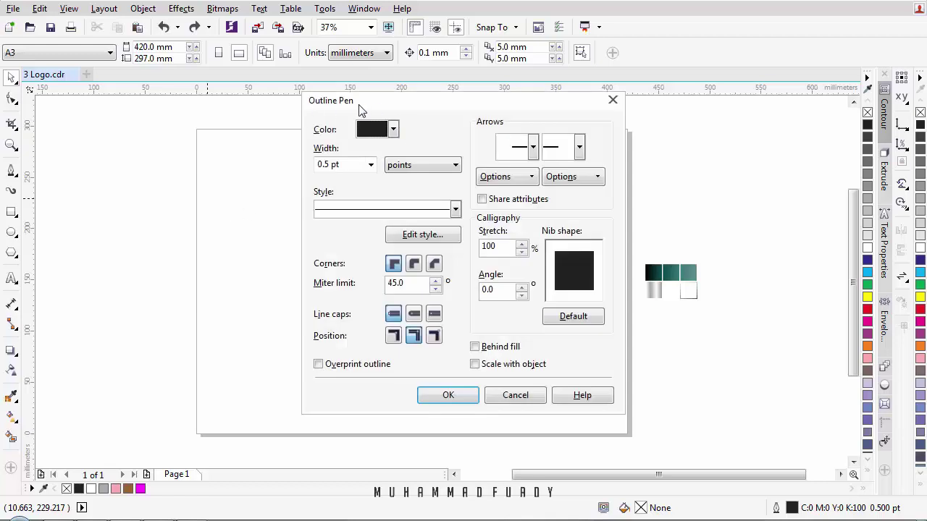
pyautogui.click(370, 164)
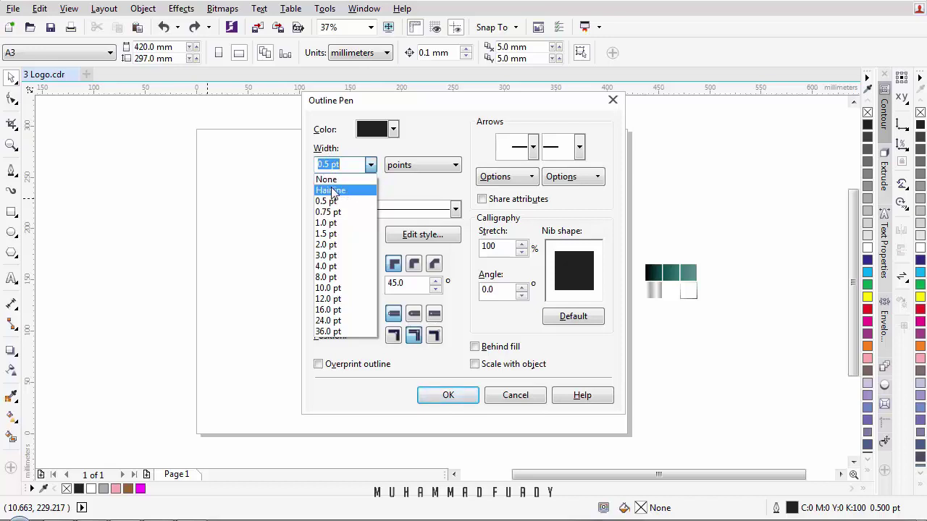
pyautogui.click(331, 190)
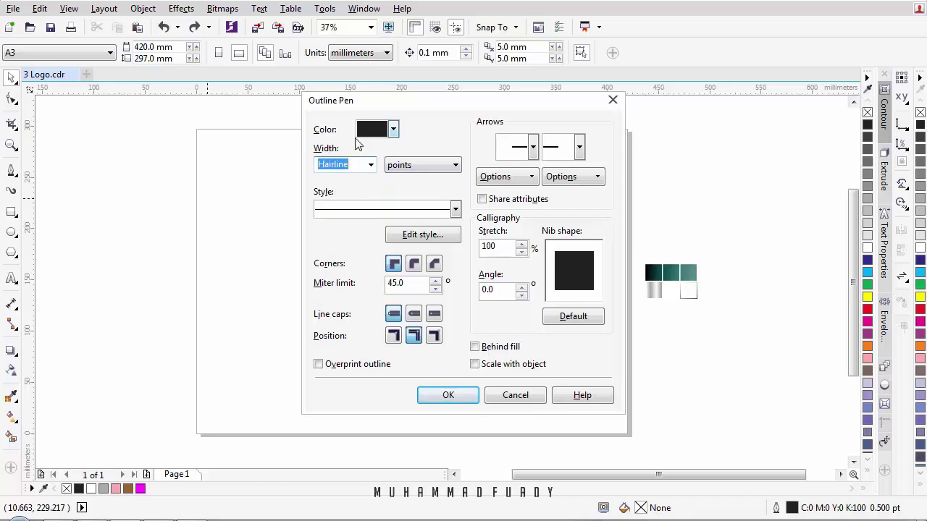
pyautogui.click(444, 397)
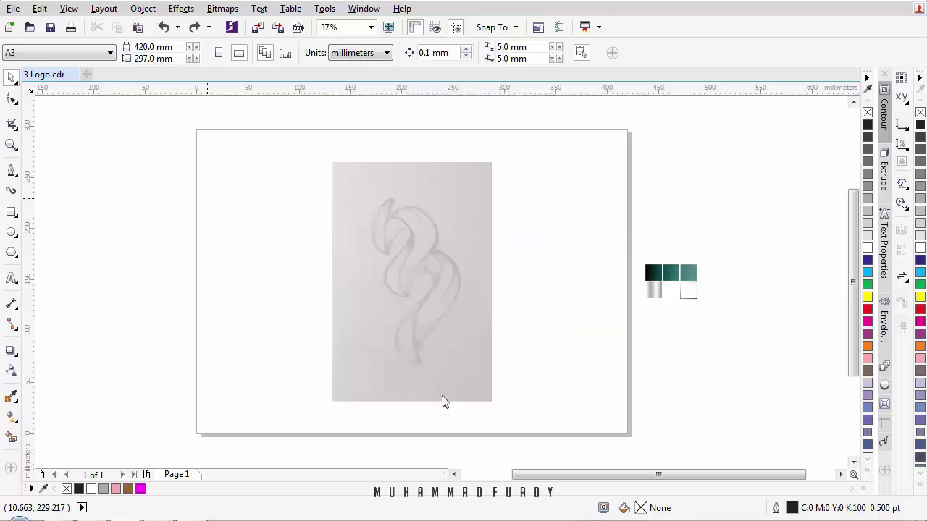
# Step: With the Pen tool, trace the outer edge of the sketch's upper-left leaf from tip to lower point, about 22 mm wide and 55 mm tall
pyautogui.click(10, 171)
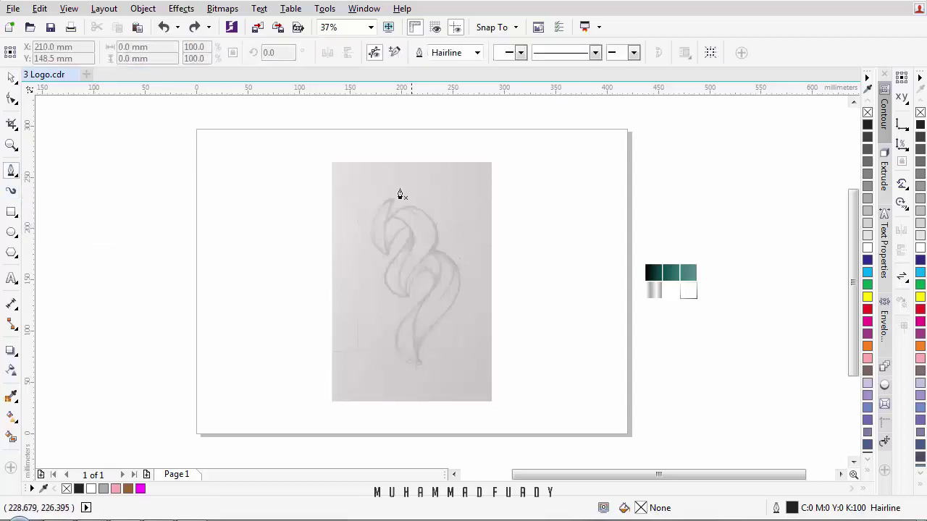
pyautogui.scroll(2, 396, 203)
pyautogui.scroll(1, 406, 209)
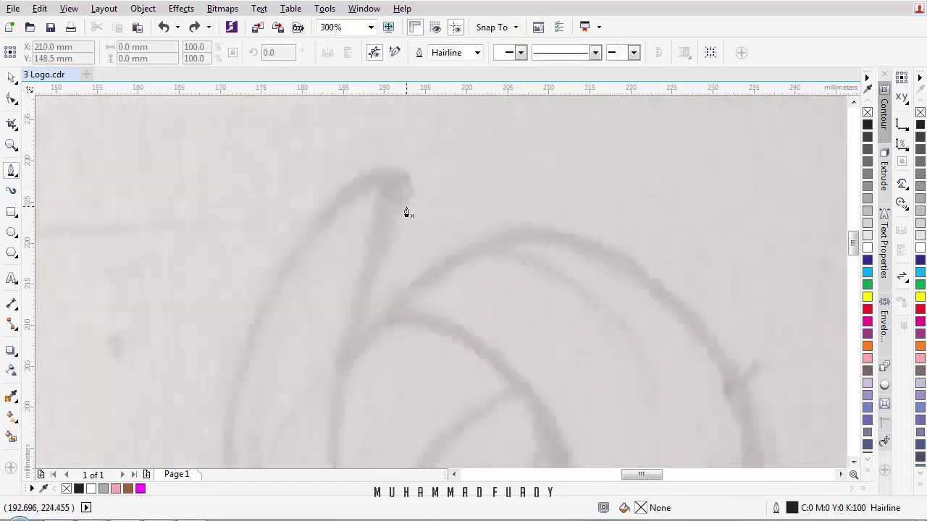
pyautogui.scroll(-2, 407, 211)
pyautogui.scroll(1, 406, 213)
pyautogui.moveTo(404, 215); pyautogui.dragTo(353, 143)
pyautogui.scroll(-2, 351, 143)
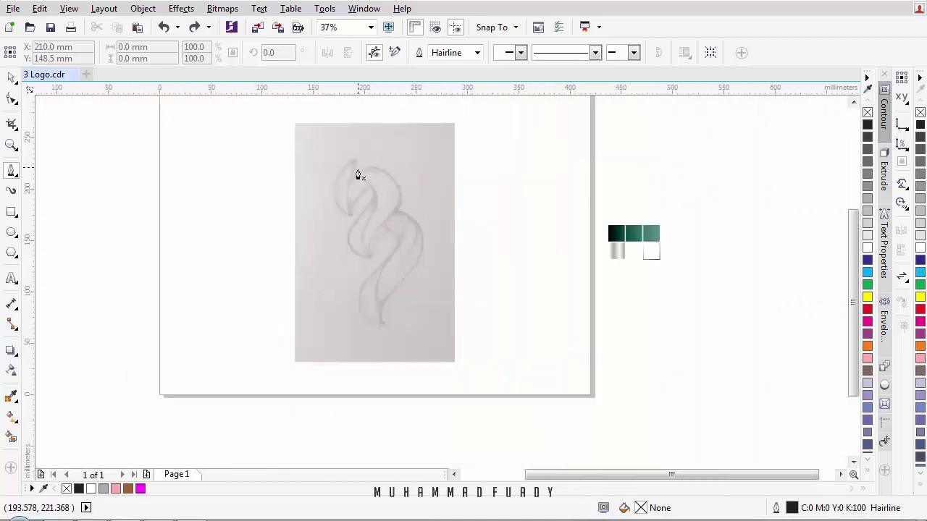
pyautogui.moveTo(356, 176); pyautogui.dragTo(384, 186)
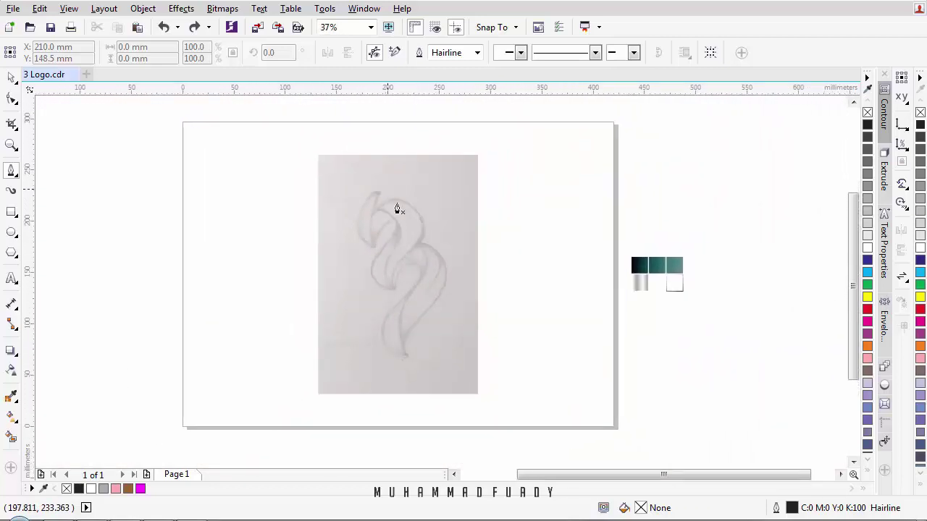
pyautogui.moveTo(385, 246)
pyautogui.mouseDown()
pyautogui.moveTo(271, 211)
pyautogui.moveTo(300, 233)
pyautogui.mouseUp()
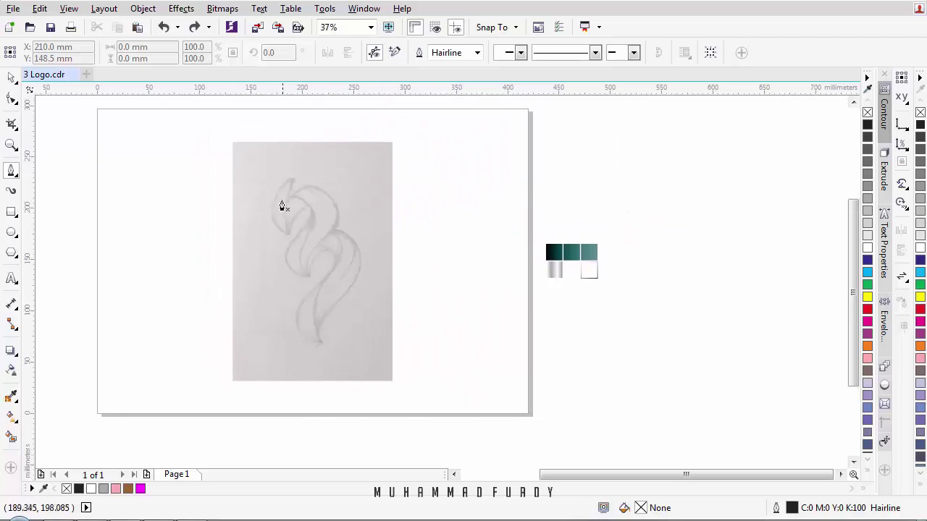
pyautogui.scroll(1, 284, 206)
pyautogui.scroll(-1, 304, 212)
pyautogui.scroll(1, 300, 211)
pyautogui.scroll(1, 294, 210)
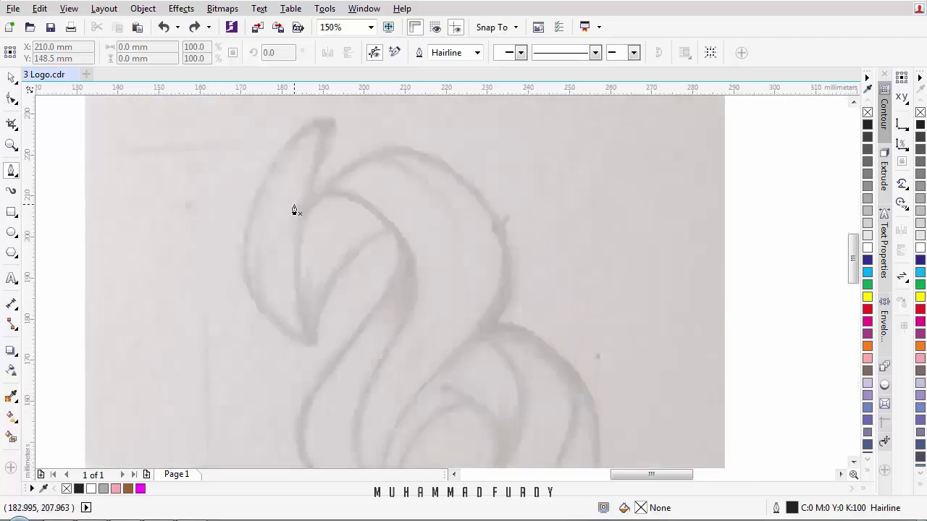
pyautogui.moveTo(257, 166); pyautogui.dragTo(314, 198)
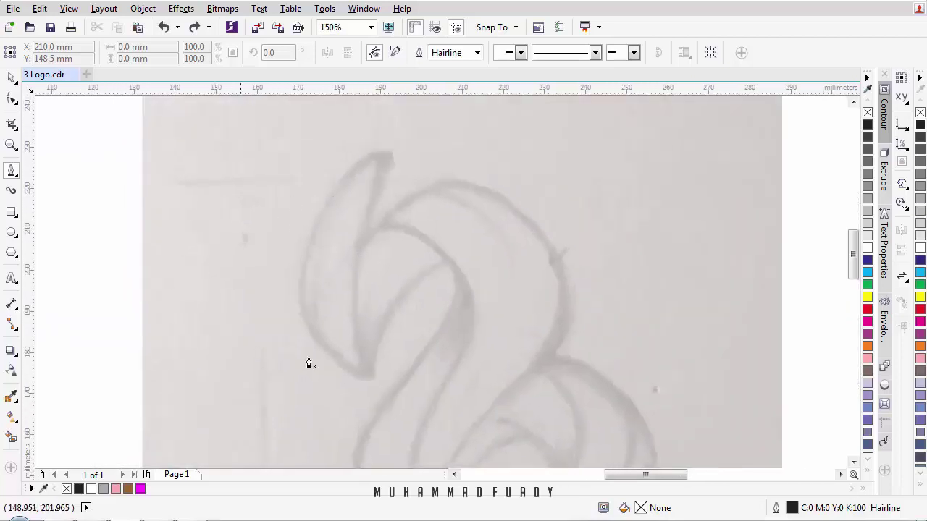
pyautogui.click(392, 152)
pyautogui.moveTo(300, 280); pyautogui.dragTo(296, 374)
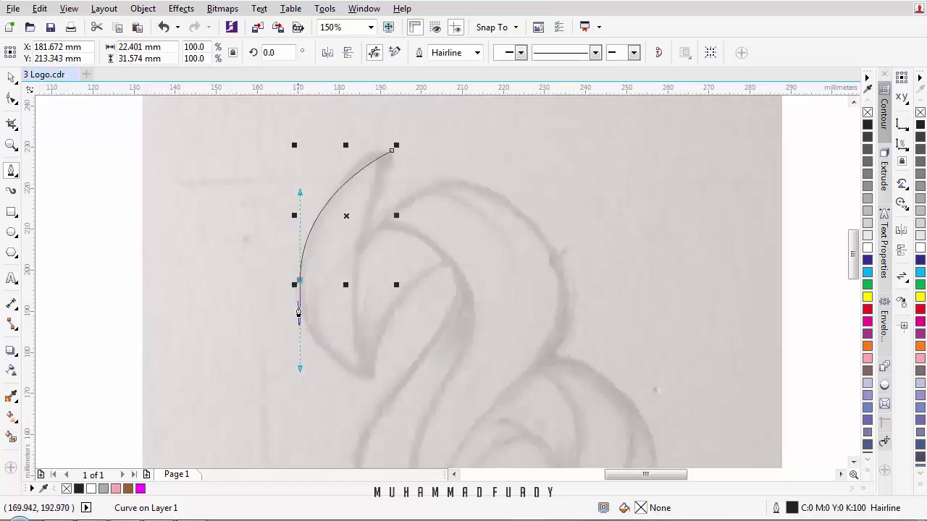
pyautogui.click(377, 378)
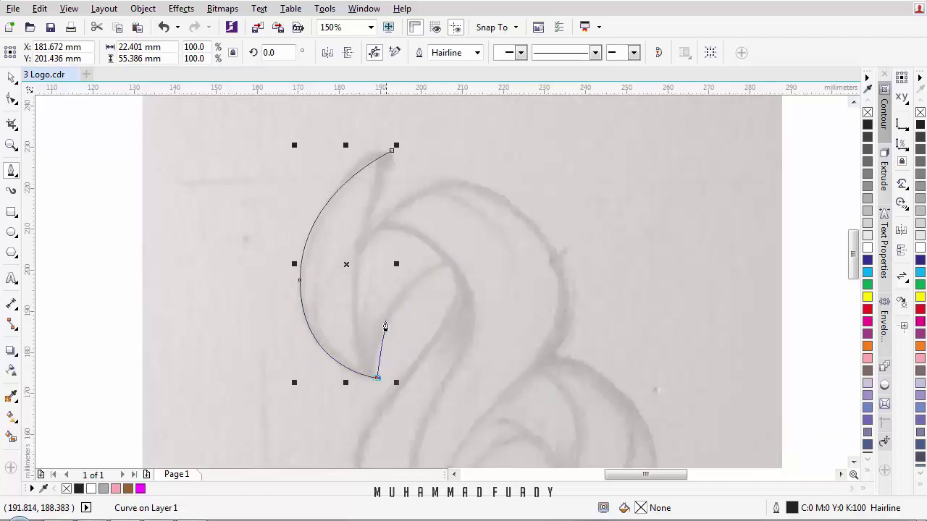
# Step: Continue the path from the leaf's lower point up along the inner sketched arc, making the whole path about 42 mm wide
pyautogui.scroll(2, 394, 316)
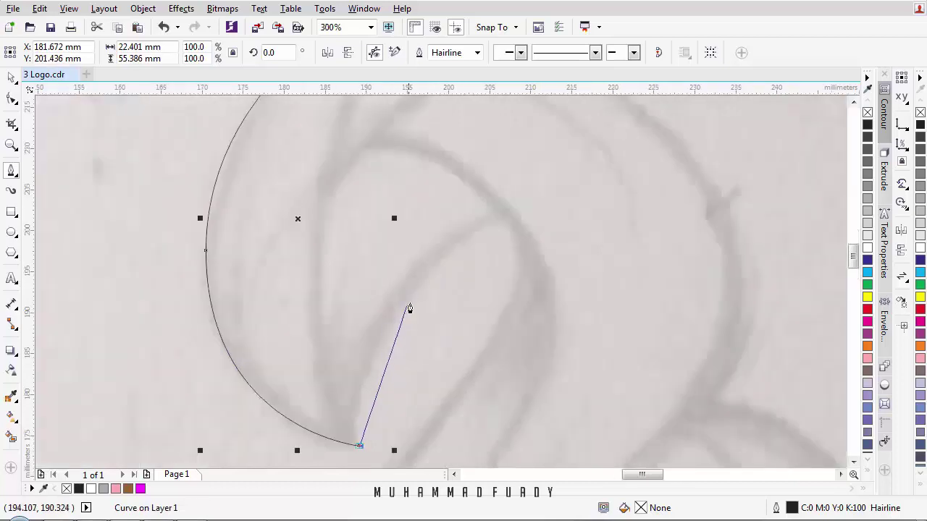
pyautogui.moveTo(415, 289); pyautogui.dragTo(475, 218)
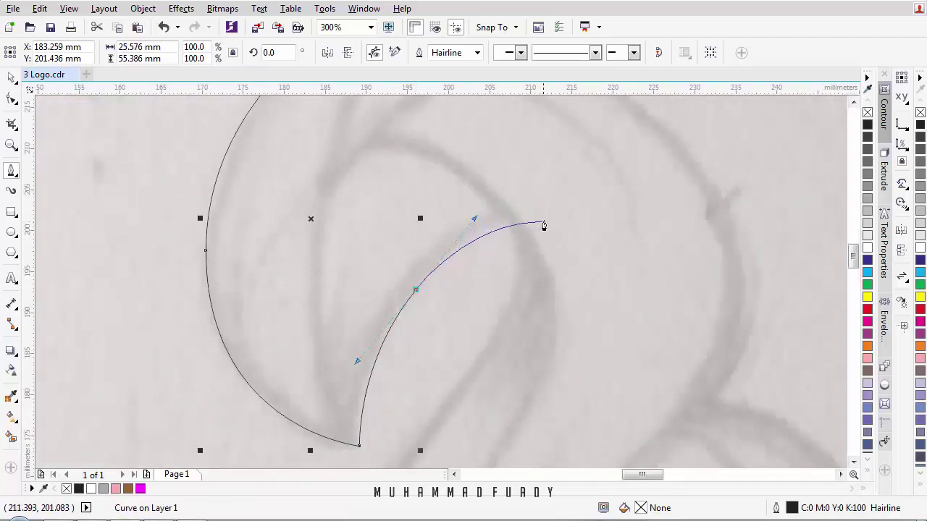
pyautogui.click(544, 222)
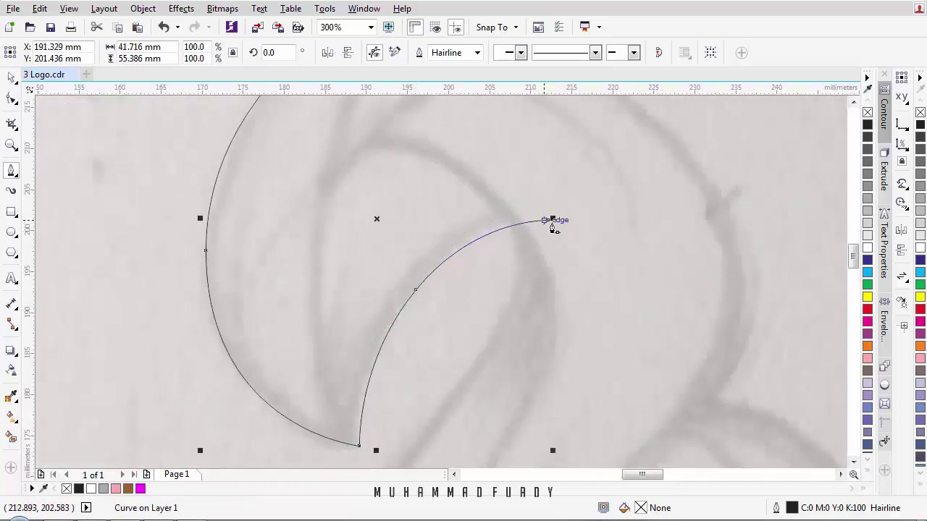
pyautogui.scroll(-2, 435, 227)
pyautogui.scroll(1, 441, 246)
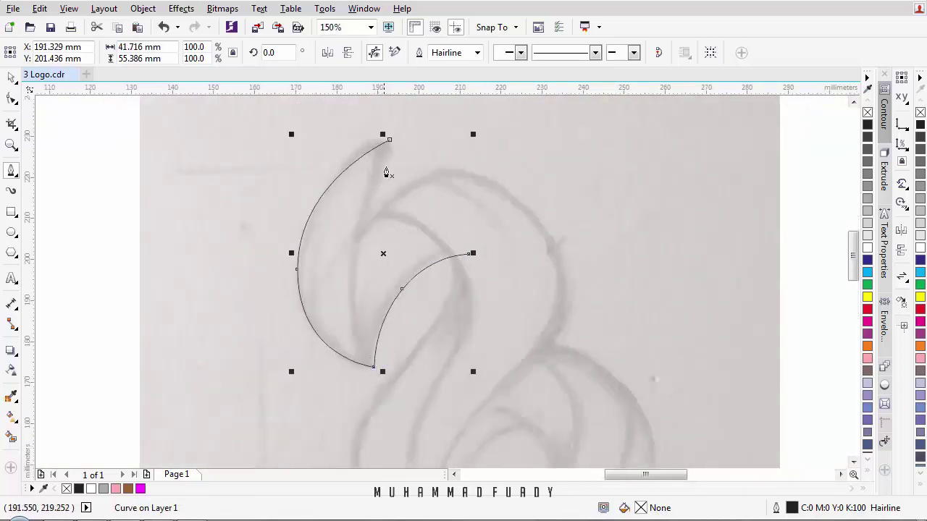
# Step: Trace the leaf's inner edge from its upper tip to its lower point, ending with a short tail beyond that point
pyautogui.click(389, 139)
pyautogui.moveTo(356, 264); pyautogui.dragTo(356, 336)
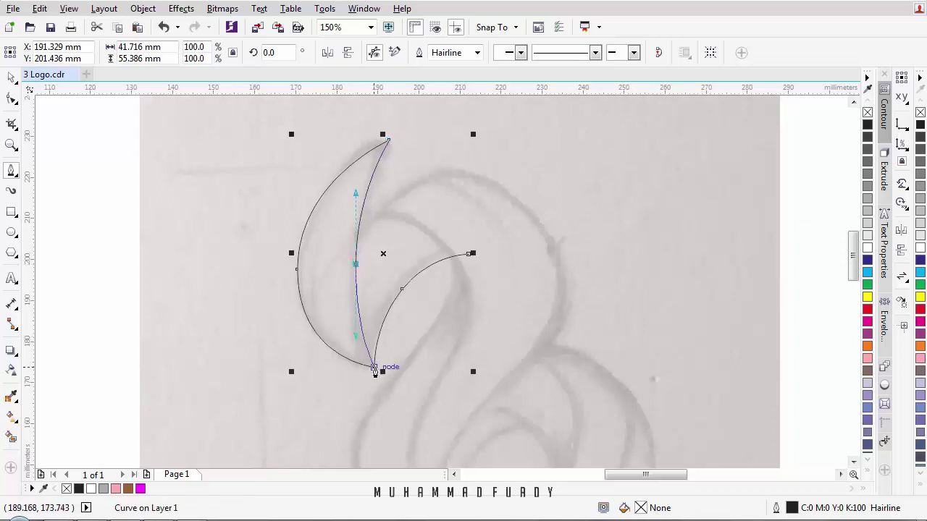
pyautogui.scroll(3, 376, 374)
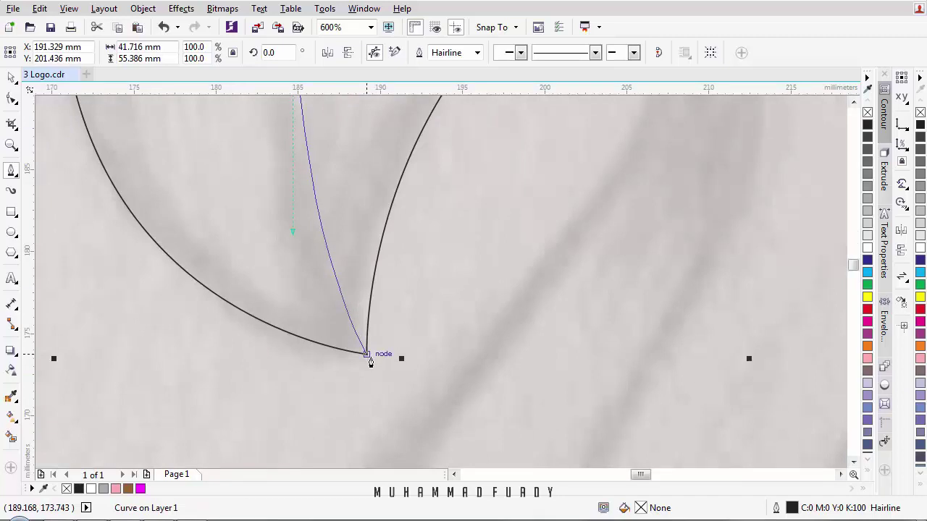
pyautogui.moveTo(367, 355); pyautogui.dragTo(428, 323)
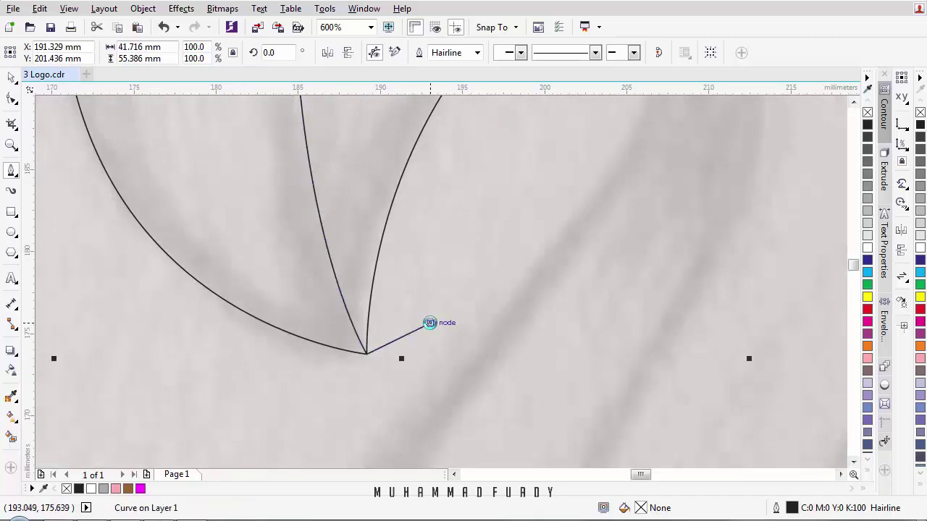
pyautogui.scroll(-3, 414, 304)
pyautogui.moveTo(426, 253); pyautogui.dragTo(362, 317)
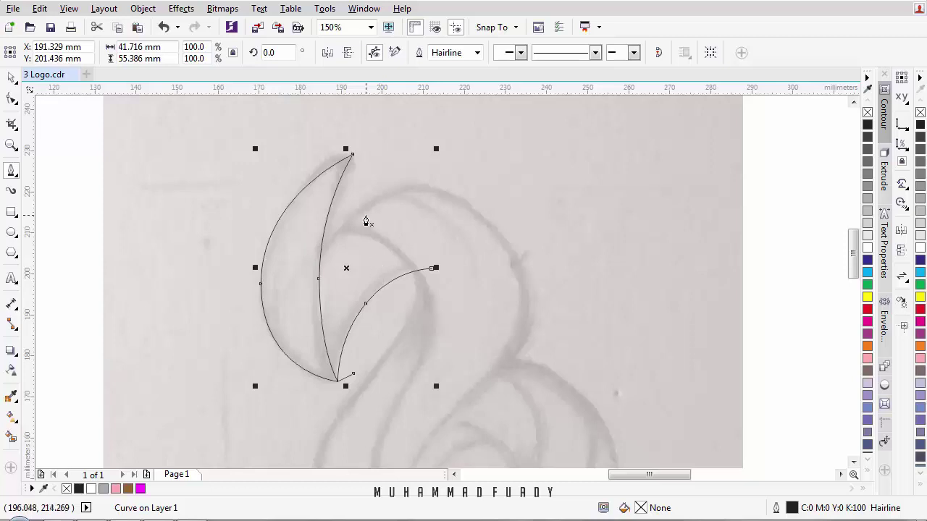
pyautogui.moveTo(366, 221); pyautogui.dragTo(350, 231)
pyautogui.moveTo(363, 335); pyautogui.dragTo(354, 284)
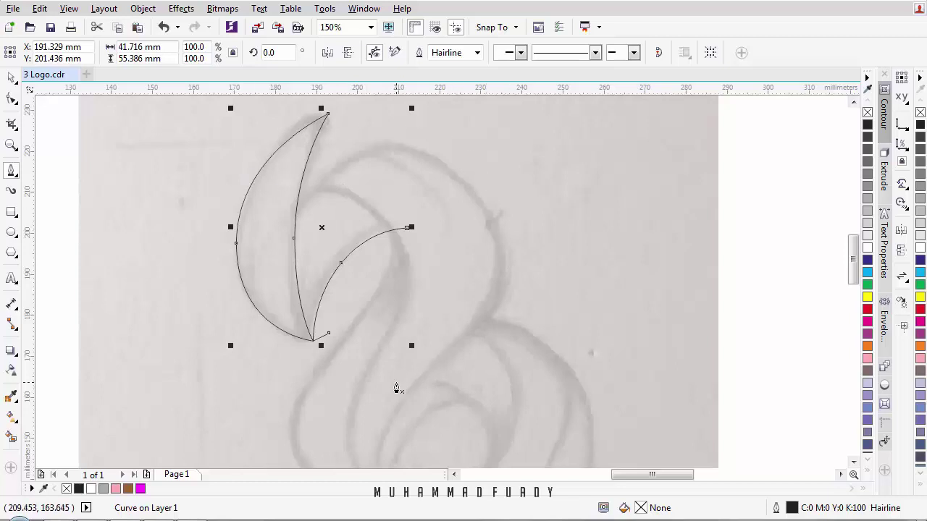
# Step: Start a new curve on the leaf's inner edge and trace the large arc over the top to its right side, about 51 mm wide
pyautogui.scroll(2, 356, 189)
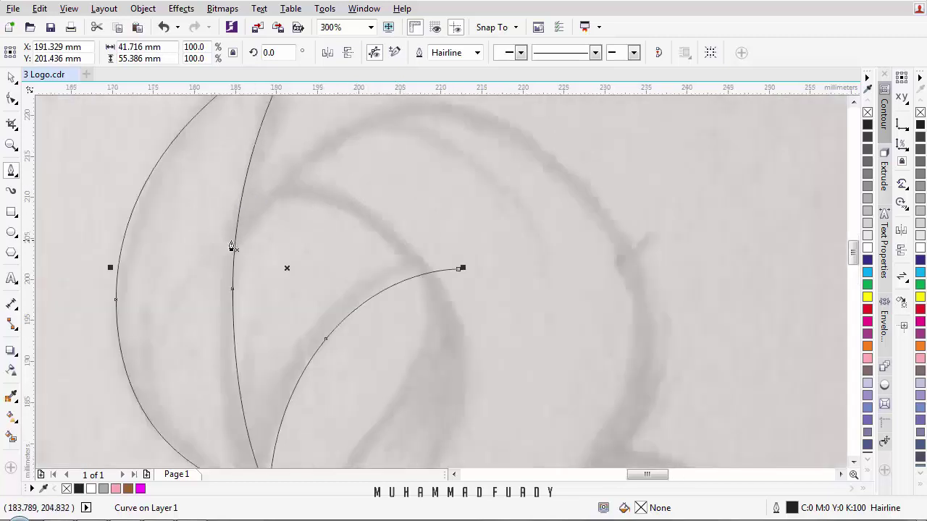
pyautogui.click(236, 238)
pyautogui.moveTo(429, 124); pyautogui.dragTo(502, 179)
pyautogui.moveTo(604, 370); pyautogui.dragTo(455, 365)
pyautogui.scroll(-1, 455, 364)
pyautogui.moveTo(418, 401); pyautogui.dragTo(433, 311)
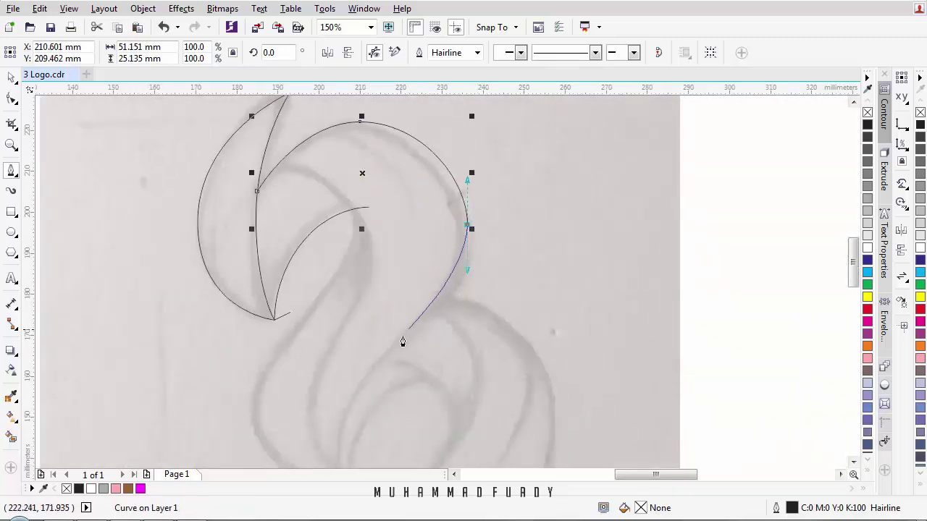
pyautogui.moveTo(403, 341); pyautogui.dragTo(412, 269)
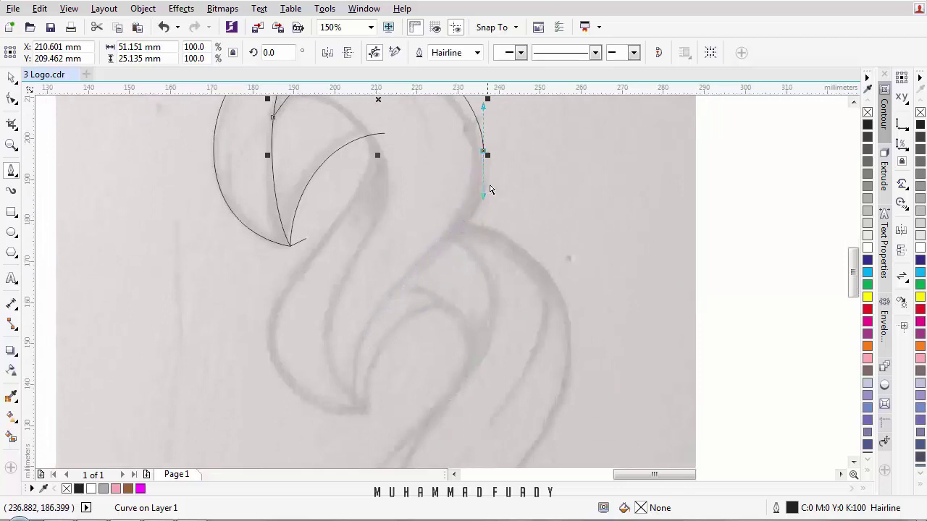
# Step: Redraw the large arc's right-side node and extend the curve down to the sketch's middle tip, about 52 mm wide and 89 mm tall
pyautogui.hotkey('ctrl', 'z')
pyautogui.moveTo(485, 155); pyautogui.dragTo(482, 223)
pyautogui.moveTo(366, 327); pyautogui.dragTo(404, 253)
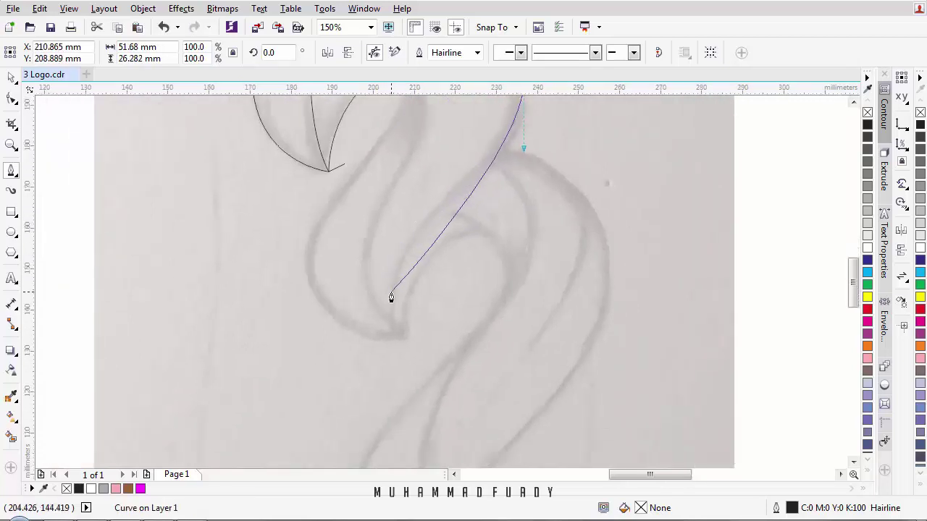
pyautogui.moveTo(394, 288); pyautogui.dragTo(393, 326)
pyautogui.click(408, 341)
pyautogui.scroll(-2, 356, 292)
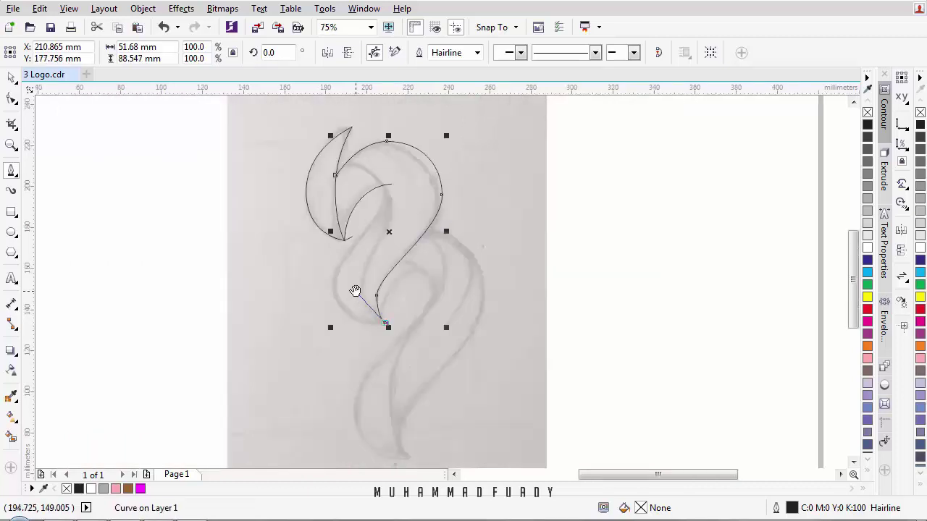
# Step: Continue the curve from the sketch's middle tip around its left side and up to the right side of the upper inner loop
pyautogui.scroll(2, 352, 320)
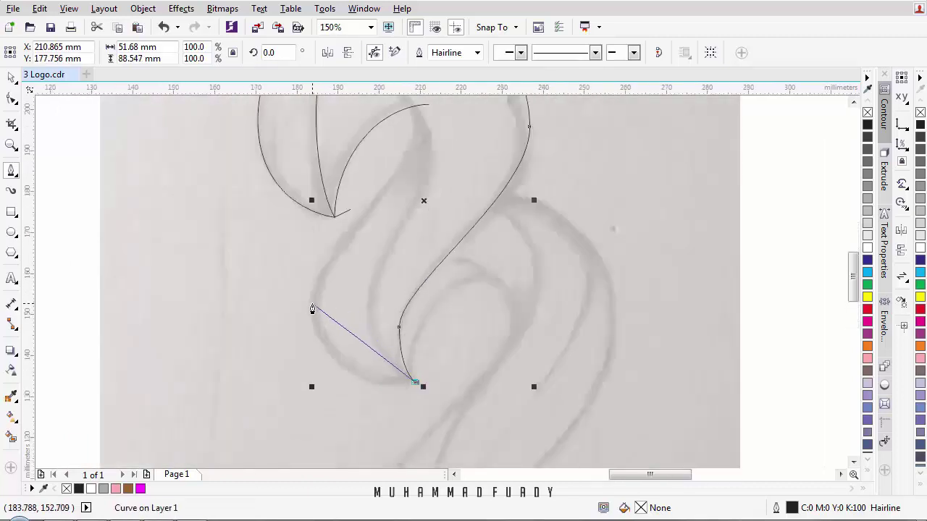
pyautogui.moveTo(311, 303); pyautogui.dragTo(307, 218)
pyautogui.scroll(2, 389, 289)
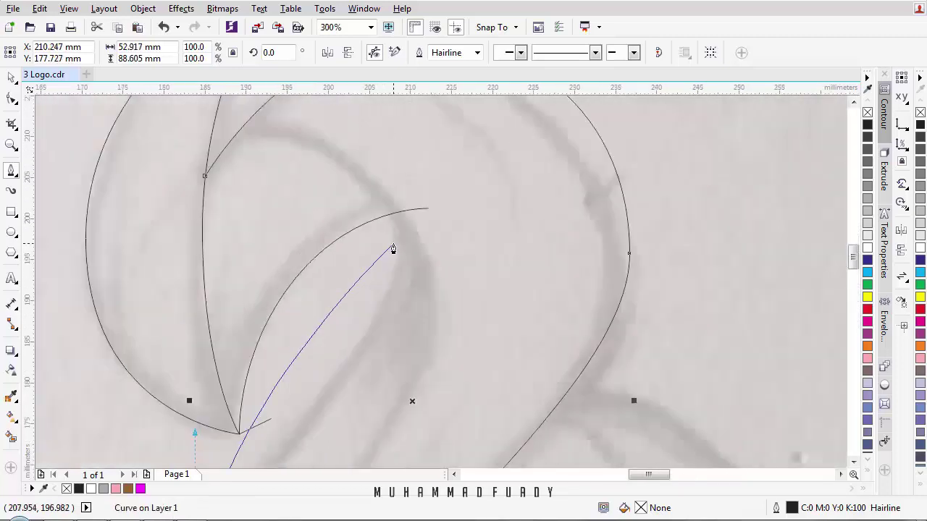
pyautogui.moveTo(395, 233); pyautogui.dragTo(396, 132)
# Step: Trace the upper inner arc back toward the leaf and close the curve at its start, about 53 mm wide and 89 mm tall
pyautogui.moveTo(257, 150); pyautogui.dragTo(314, 213)
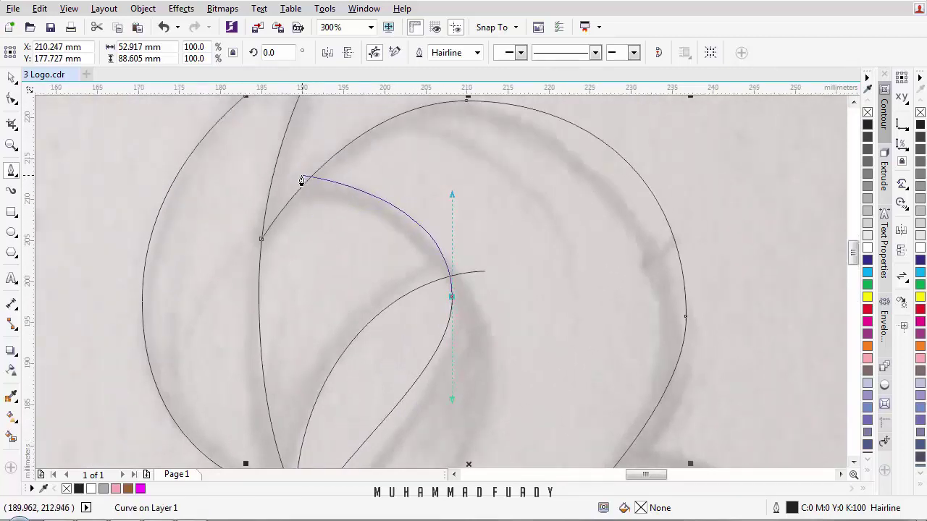
pyautogui.click(301, 179)
pyautogui.scroll(-3, 318, 181)
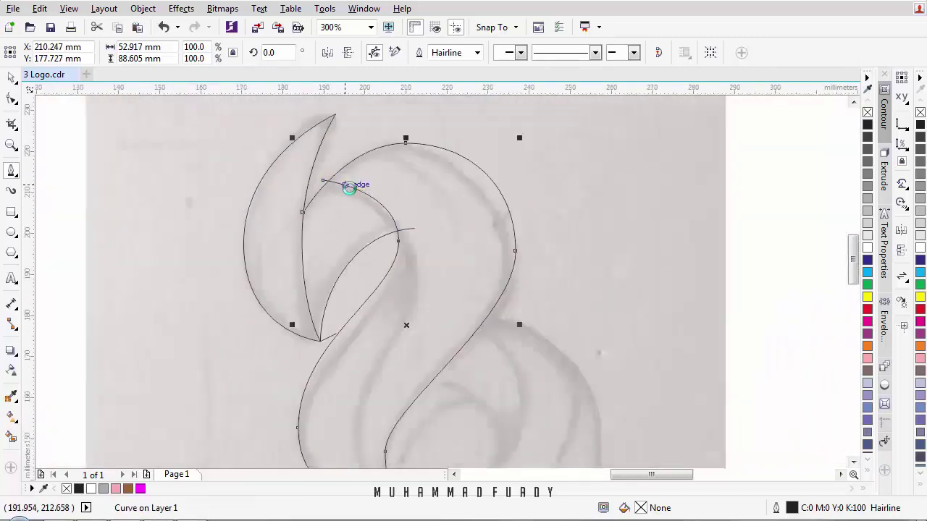
pyautogui.scroll(1, 402, 157)
pyautogui.moveTo(368, 166); pyautogui.dragTo(385, 222)
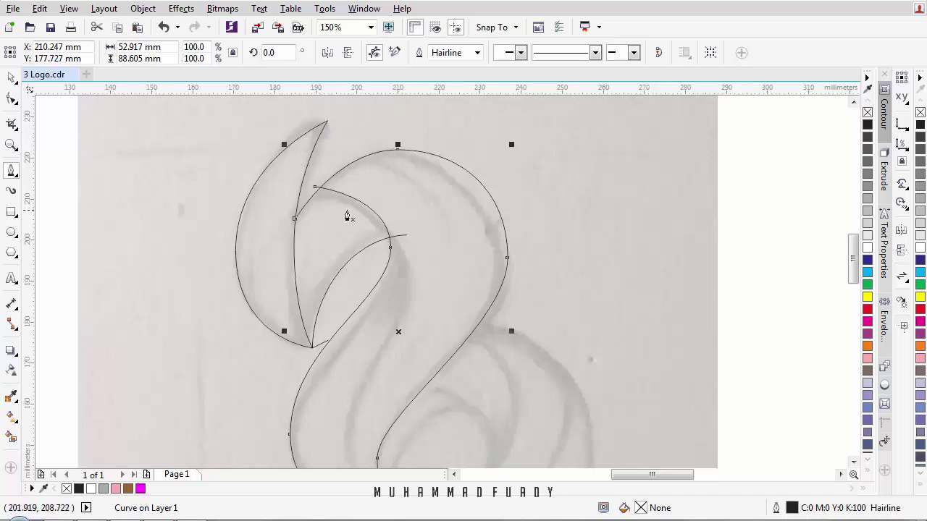
# Step: Reshape the upper inner arc with the Shape tool so its segment bulges upward into a rounder curve
pyautogui.click(11, 98)
pyautogui.moveTo(363, 203); pyautogui.dragTo(341, 180)
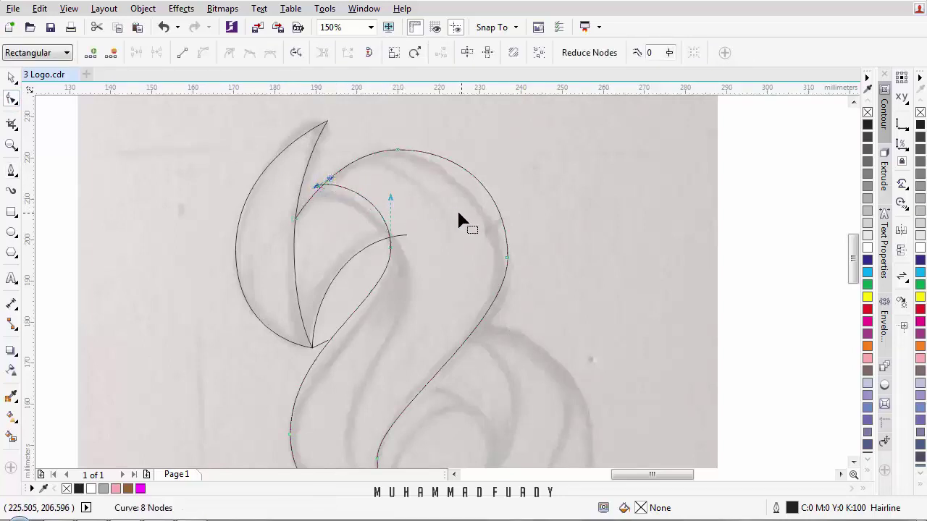
pyautogui.scroll(-1, 457, 208)
pyautogui.scroll(1, 505, 260)
# Step: Refine the large upper arc by shortening the handles of its right-side node and moving the node slightly lower
pyautogui.moveTo(460, 219); pyautogui.dragTo(462, 208)
pyautogui.moveTo(462, 276)
pyautogui.mouseDown()
pyautogui.moveTo(464, 290)
pyautogui.moveTo(459, 282)
pyautogui.mouseUp()
pyautogui.moveTo(382, 141); pyautogui.dragTo(384, 167)
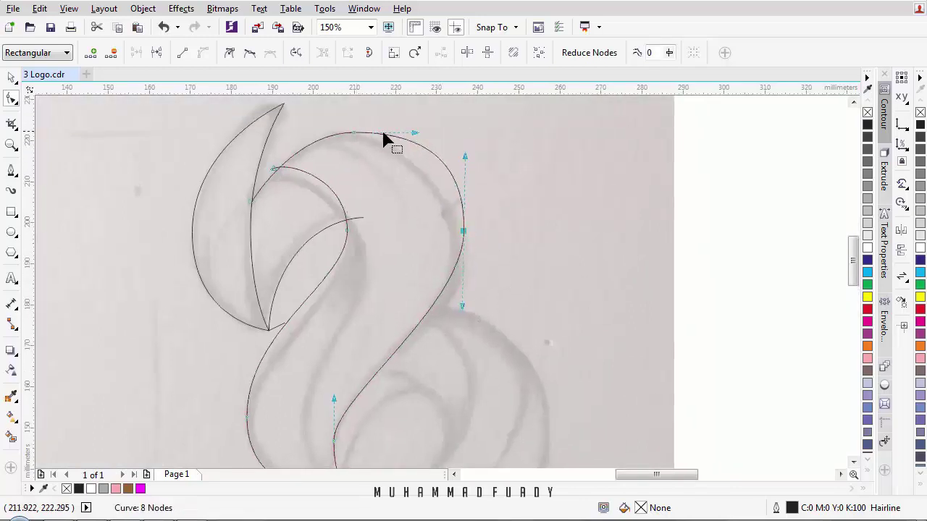
pyautogui.moveTo(464, 156); pyautogui.dragTo(464, 176)
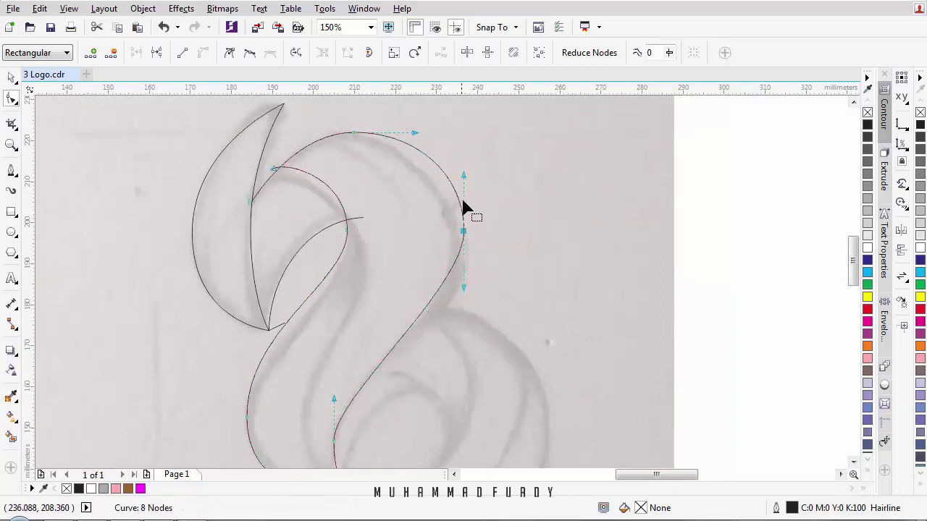
pyautogui.moveTo(464, 231); pyautogui.dragTo(464, 238)
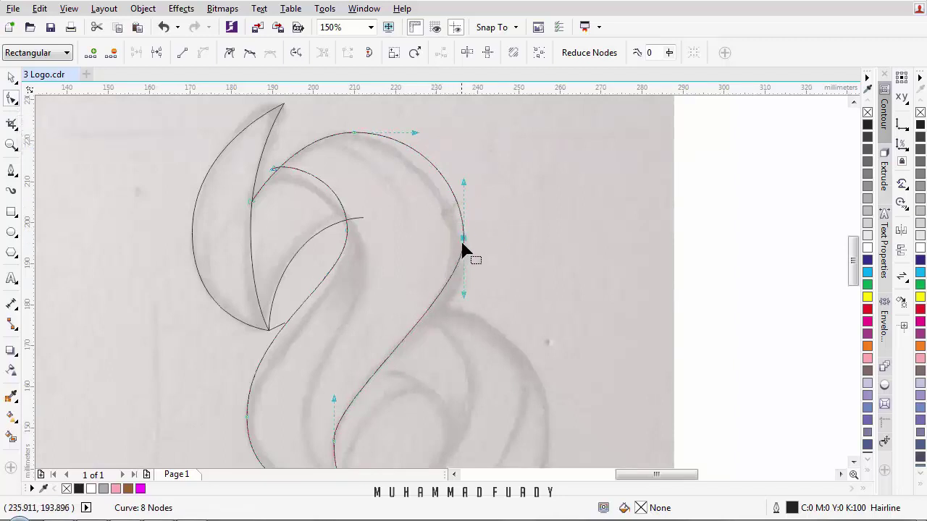
pyautogui.moveTo(463, 239)
pyautogui.mouseDown()
pyautogui.moveTo(473, 235)
pyautogui.moveTo(467, 247)
pyautogui.mouseUp()
pyautogui.moveTo(464, 296); pyautogui.dragTo(464, 304)
pyautogui.scroll(-1, 456, 270)
pyautogui.scroll(1, 426, 227)
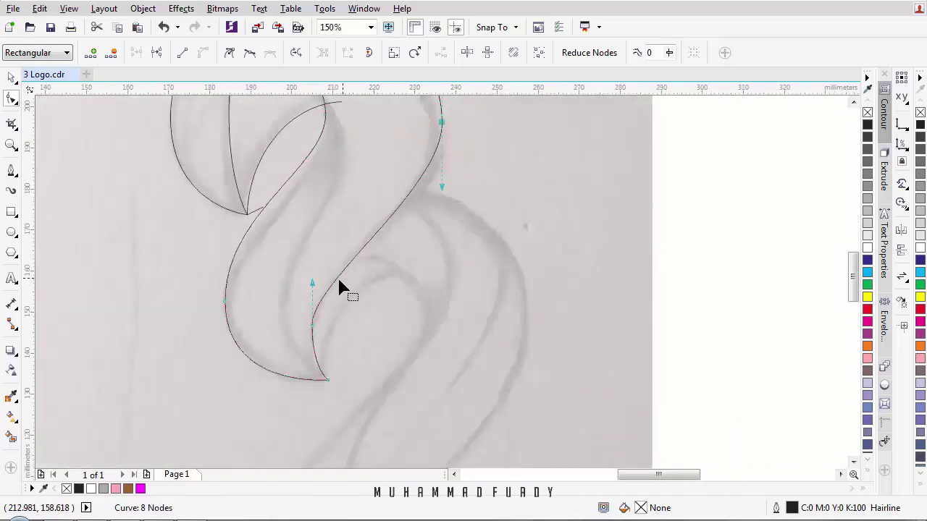
# Step: Start a new Pen curve inside the first shape and trace the lower lobe's top to its right side, about 38 mm wide and 34 mm tall
pyautogui.click(13, 177)
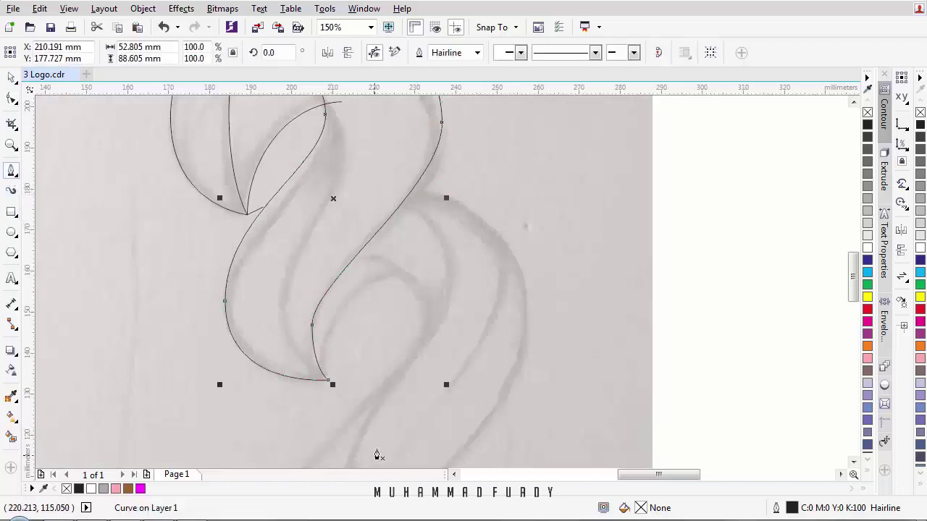
pyautogui.click(398, 195)
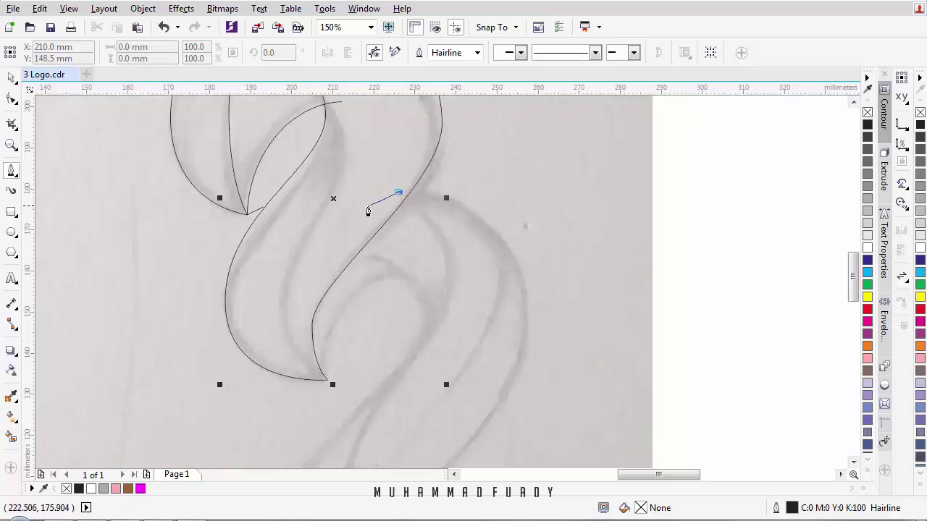
pyautogui.hotkey('ctrl', 'z')
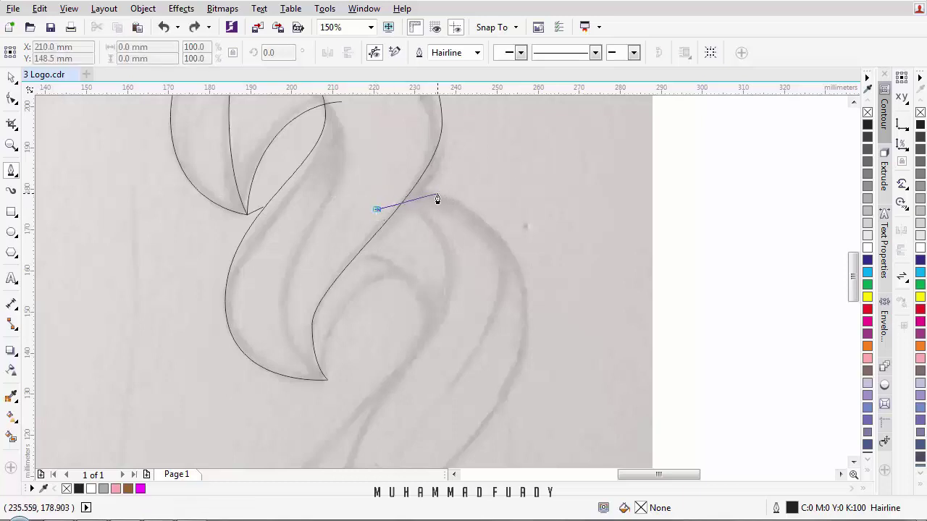
pyautogui.moveTo(436, 194); pyautogui.dragTo(474, 201)
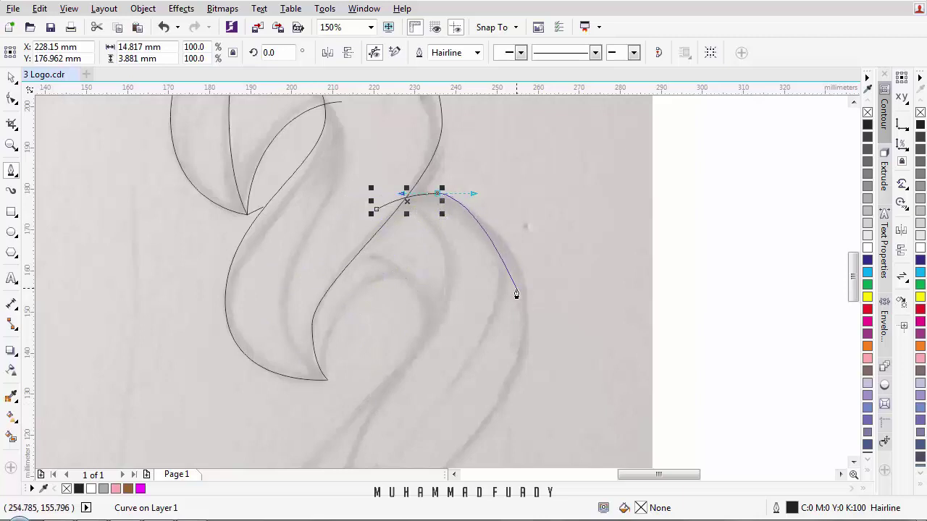
pyautogui.scroll(-2, 521, 290)
pyautogui.moveTo(534, 247); pyautogui.dragTo(529, 341)
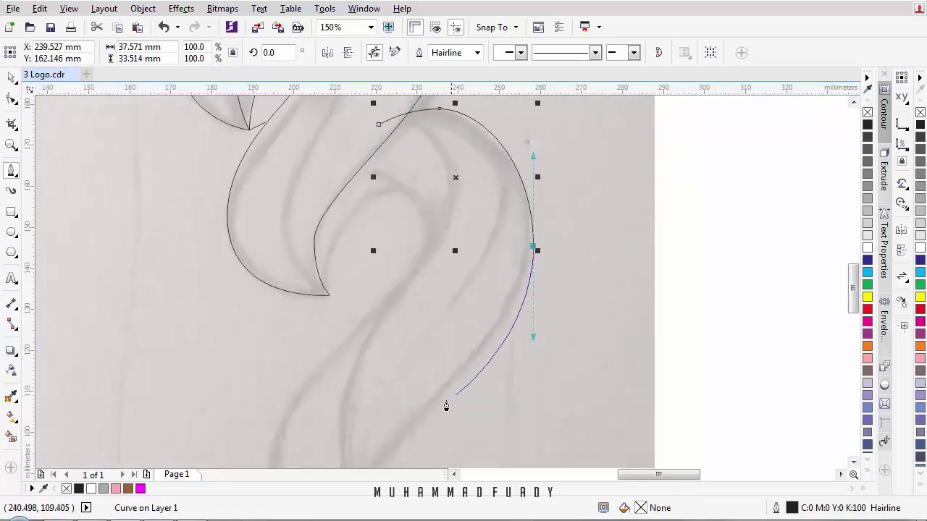
# Step: Extend the lower lobe's curve down its right side to the sketch's bottom tip, about 42 mm wide and 111 mm tall
pyautogui.moveTo(388, 435); pyautogui.dragTo(494, 149)
pyautogui.scroll(1, 466, 240)
pyautogui.moveTo(467, 212); pyautogui.dragTo(466, 315)
pyautogui.click(514, 322)
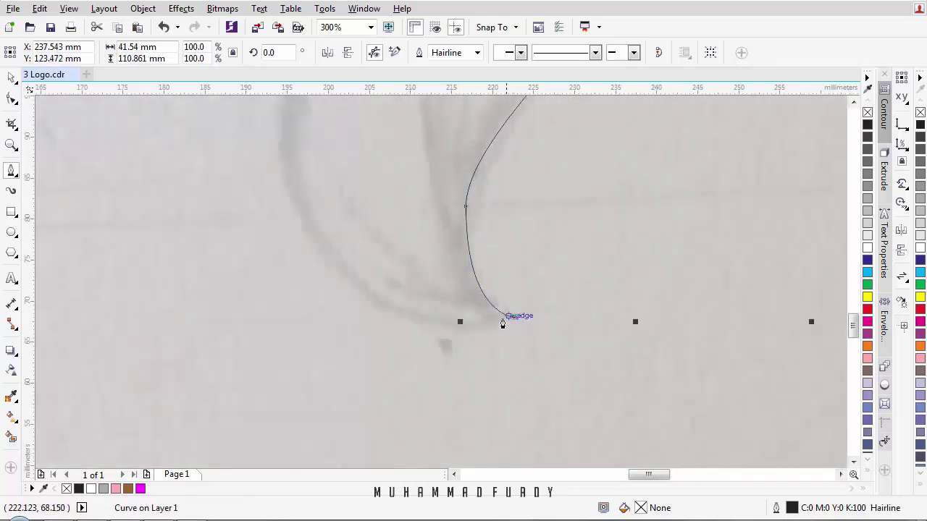
# Step: Continue the curve from the bottom tip around the left side up to the lower inner loop's right side, about 64 mm wide
pyautogui.scroll(-1, 501, 321)
pyautogui.scroll(2, 413, 297)
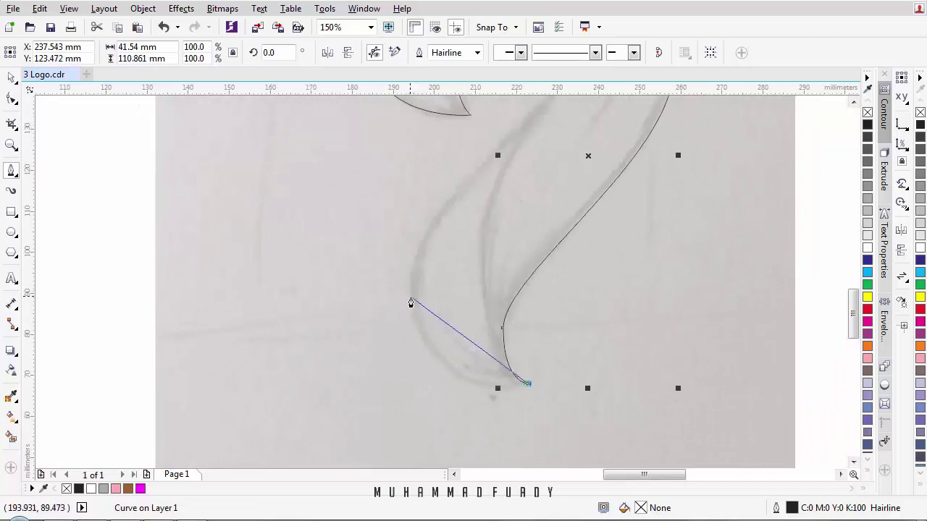
pyautogui.moveTo(410, 297); pyautogui.dragTo(411, 206)
pyautogui.moveTo(463, 209); pyautogui.dragTo(432, 283)
pyautogui.scroll(-1, 527, 171)
pyautogui.moveTo(527, 171); pyautogui.dragTo(474, 259)
pyautogui.scroll(1, 486, 232)
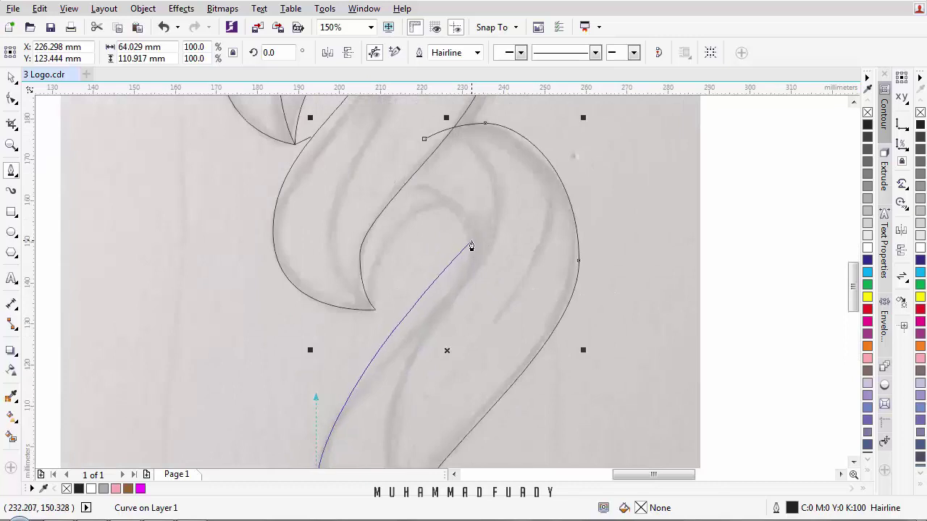
pyautogui.moveTo(464, 237); pyautogui.dragTo(471, 188)
# Step: Trace the lower inner arc back into the first shape and close the lower curve at its starting node
pyautogui.hotkey('ctrl', 'z')
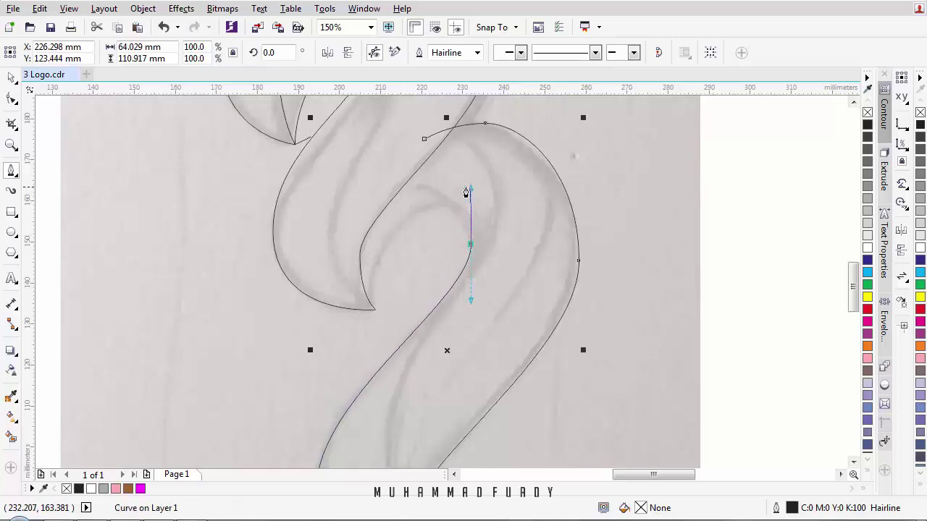
pyautogui.click(390, 181)
pyautogui.click(424, 140)
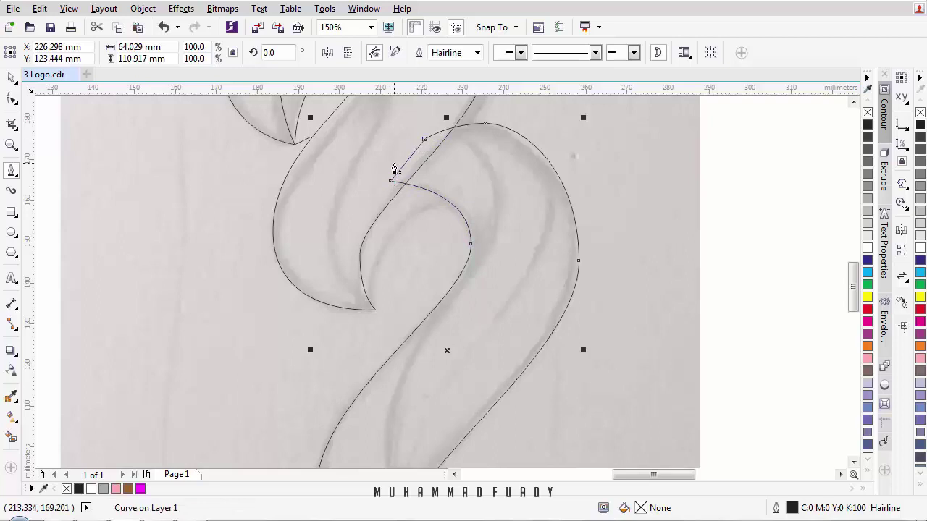
pyautogui.scroll(-2, 394, 169)
pyautogui.scroll(2, 372, 155)
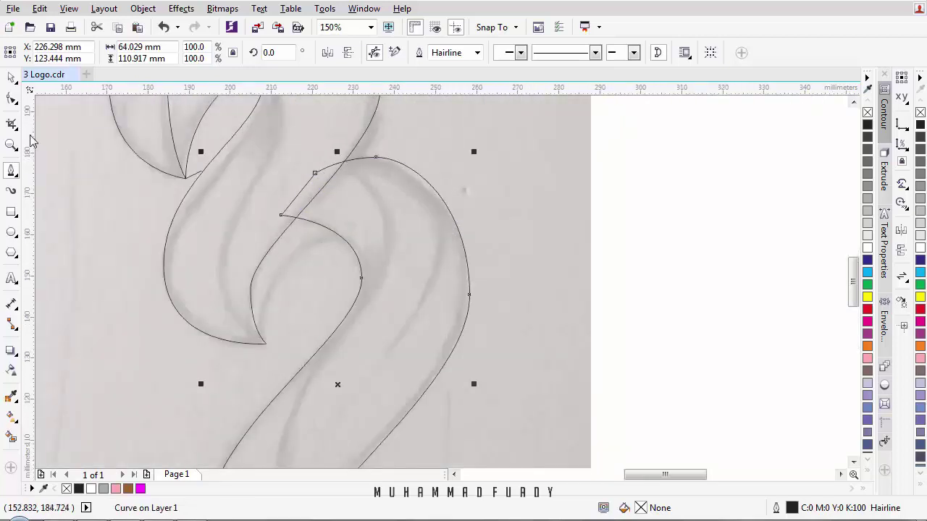
# Step: Trace the inner arc from the middle tip up to the lower loop with a short tail beyond it, about 24 mm wide and 31 mm tall
pyautogui.scroll(2, 276, 310)
pyautogui.click(279, 325)
pyautogui.moveTo(299, 219); pyautogui.dragTo(278, 318)
pyautogui.moveTo(294, 271); pyautogui.dragTo(352, 202)
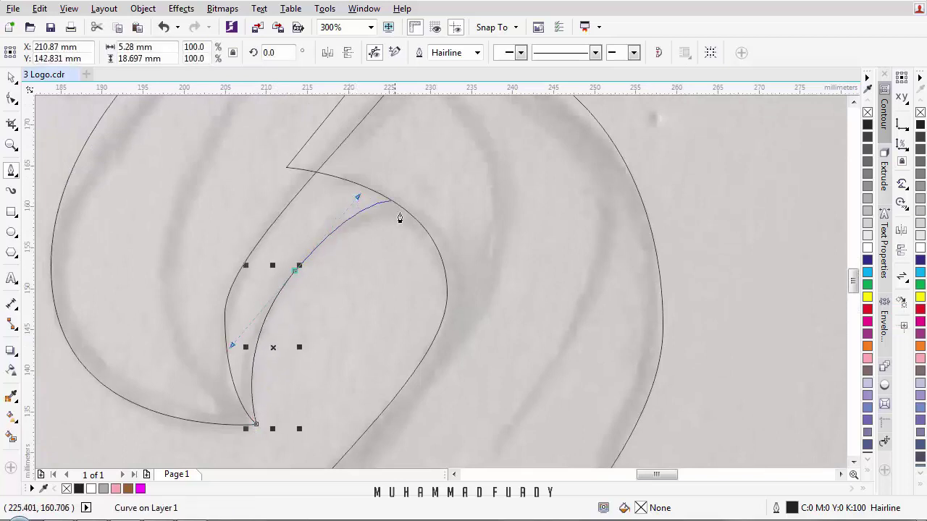
pyautogui.click(418, 209)
pyautogui.scroll(-2, 419, 209)
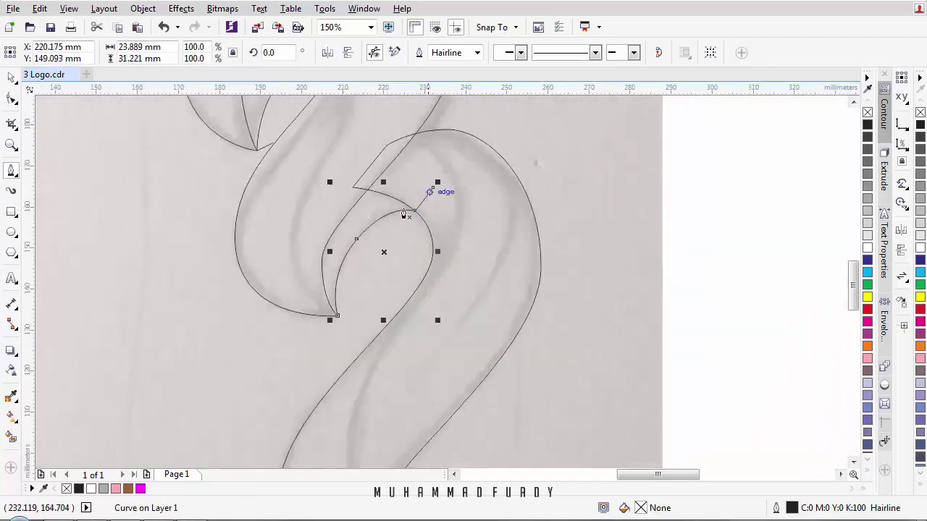
# Step: Adjust the handles of the upper shape's node just above the middle tip to smooth the curve into the tip
pyautogui.scroll(2, 359, 234)
pyautogui.moveTo(334, 222); pyautogui.dragTo(352, 208)
pyautogui.click(10, 100)
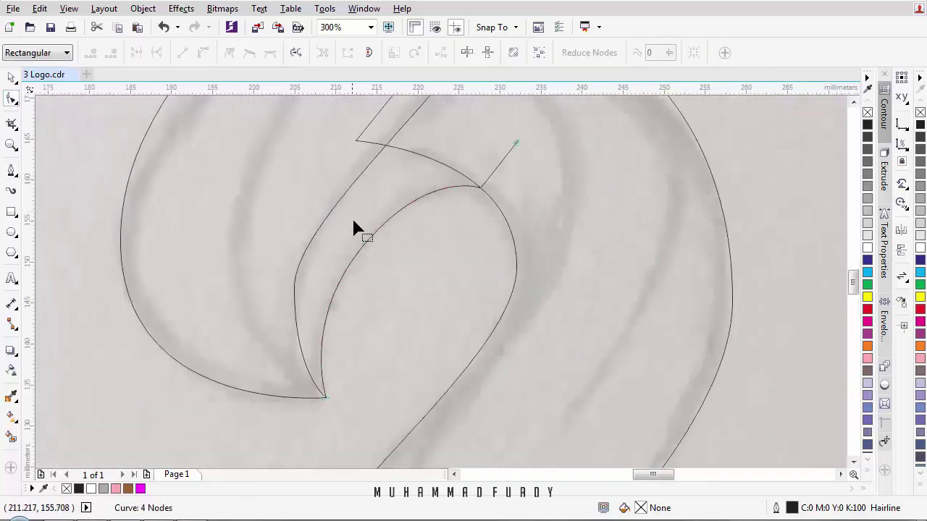
pyautogui.click(301, 266)
pyautogui.moveTo(325, 309); pyautogui.dragTo(330, 315)
pyautogui.moveTo(293, 207); pyautogui.dragTo(296, 166)
pyautogui.scroll(-1, 330, 270)
pyautogui.scroll(1, 329, 270)
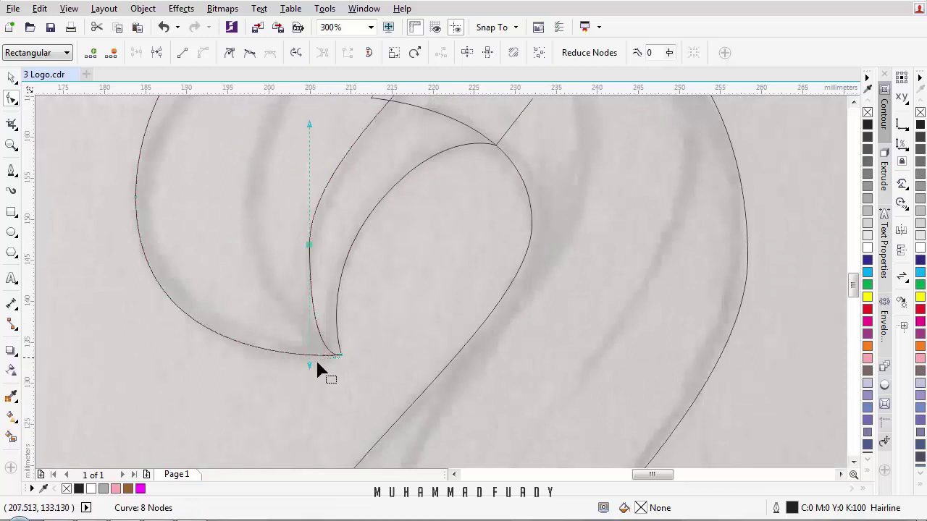
pyautogui.moveTo(310, 367); pyautogui.dragTo(313, 347)
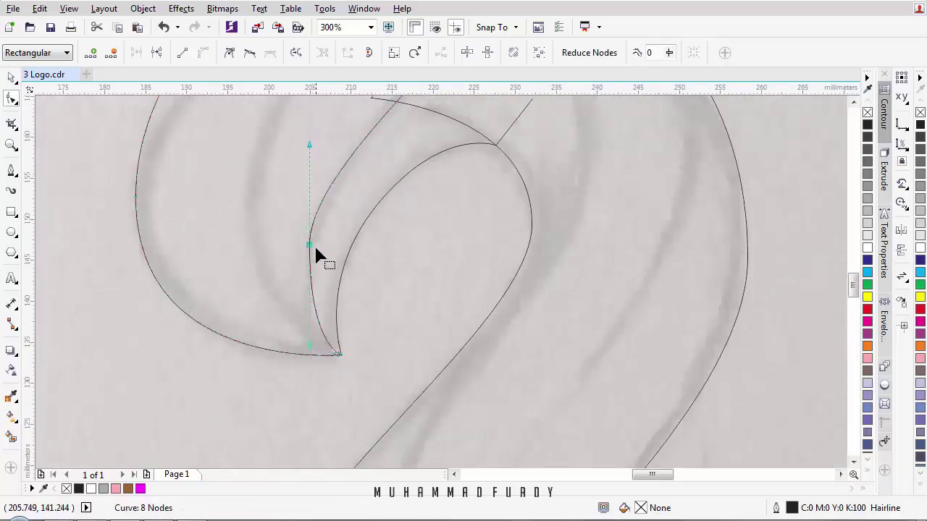
# Step: Shorten the lower handle of the node above the middle tip and lengthen its upper handle
pyautogui.hotkey('ctrl', 'a')
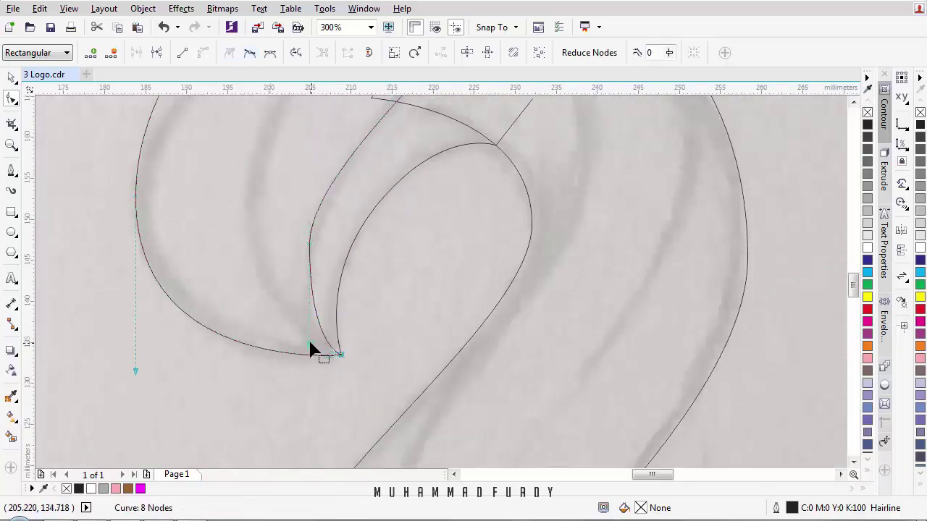
pyautogui.click(309, 340)
pyautogui.click(309, 245)
pyautogui.moveTo(308, 343); pyautogui.dragTo(304, 313)
pyautogui.scroll(-2, 326, 175)
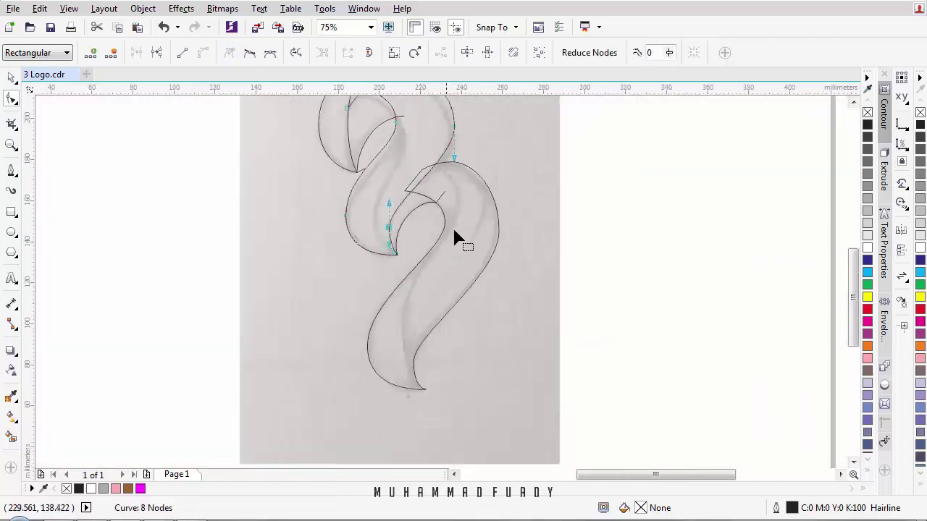
pyautogui.scroll(4, 391, 208)
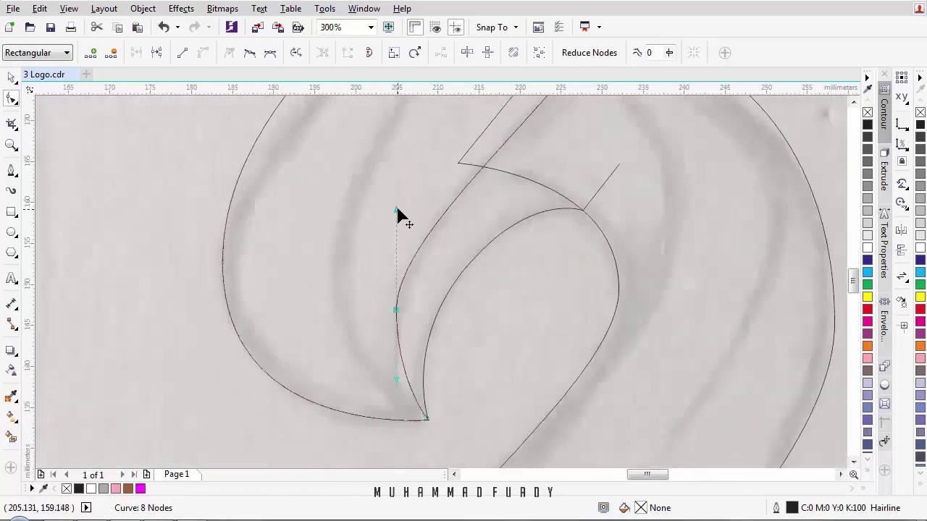
pyautogui.moveTo(397, 215); pyautogui.dragTo(397, 196)
# Step: Lengthen the lower handle of the large arc's right-side node and fine-tune the upper handle of the node above the middle tip
pyautogui.scroll(-2, 465, 265)
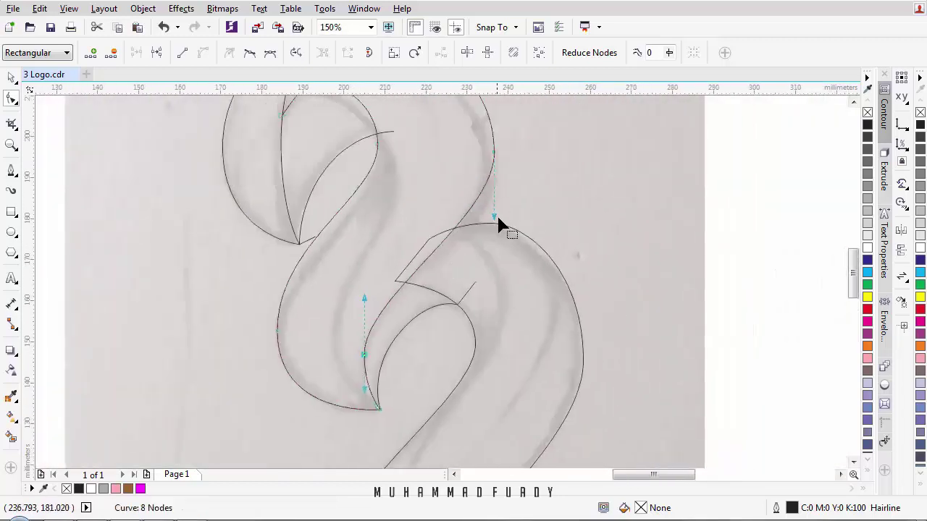
pyautogui.moveTo(495, 218); pyautogui.dragTo(496, 240)
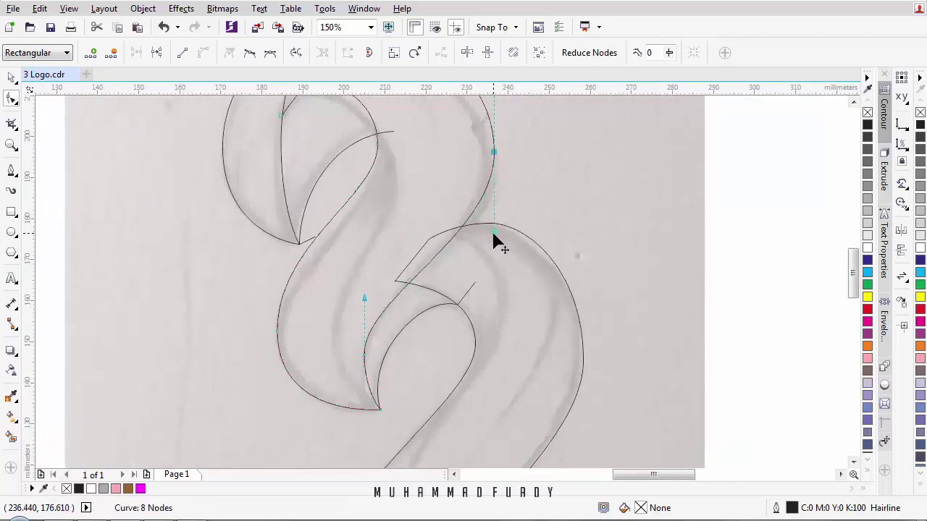
pyautogui.scroll(-2, 492, 238)
pyautogui.scroll(2, 490, 236)
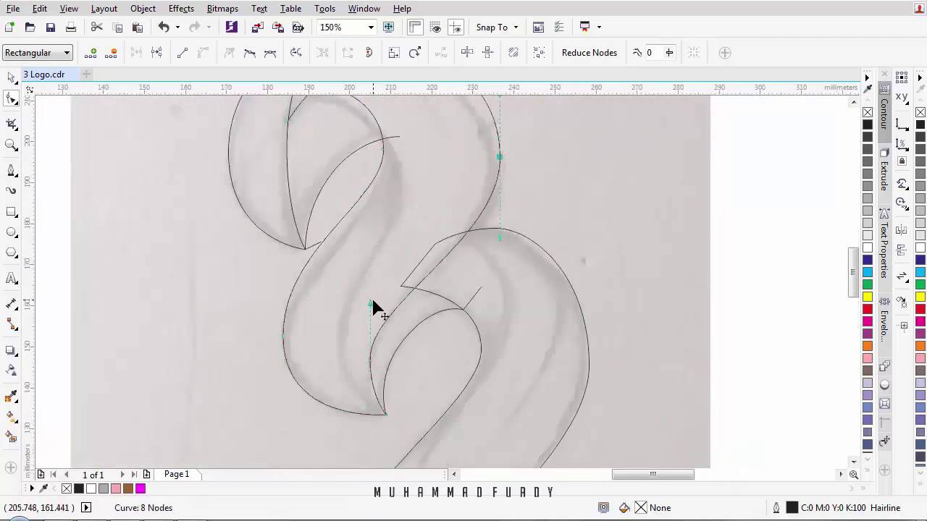
pyautogui.moveTo(370, 308); pyautogui.dragTo(374, 306)
# Step: Reposition the lower shape's top node and its neighbouring corner node to follow the crest of the sketched arc
pyautogui.scroll(-2, 383, 307)
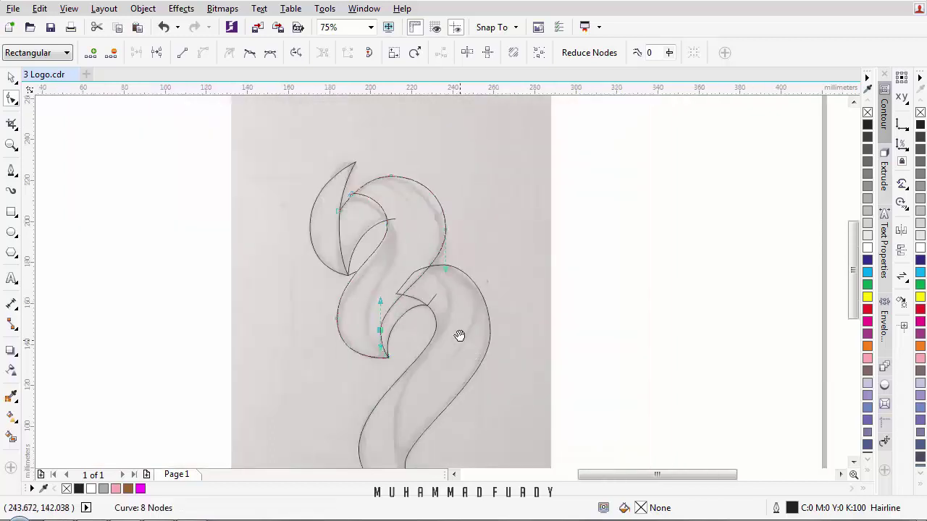
pyautogui.scroll(2, 453, 222)
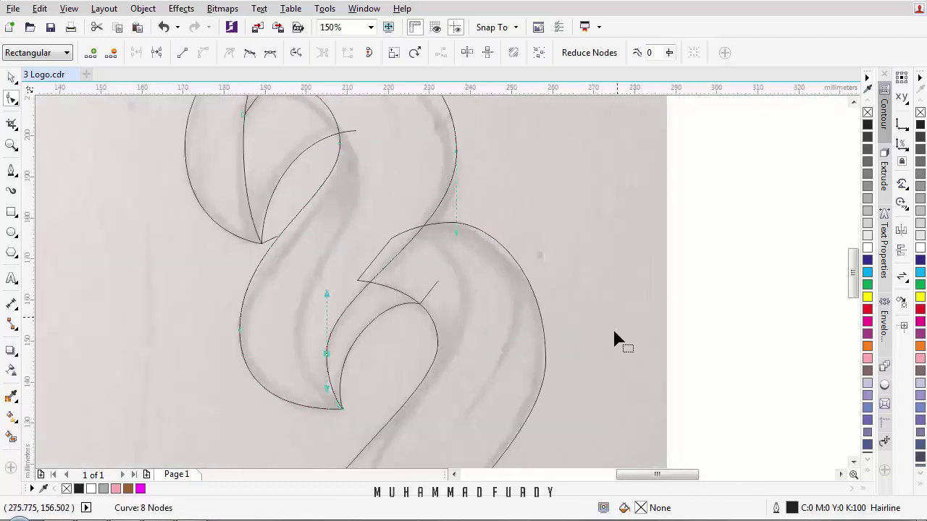
pyautogui.scroll(2, 473, 186)
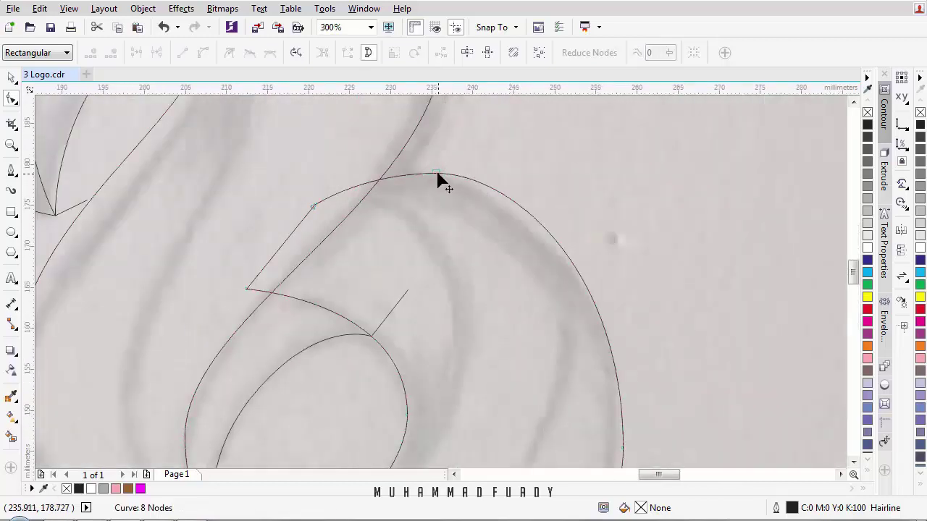
pyautogui.click(437, 177)
pyautogui.moveTo(437, 181); pyautogui.dragTo(435, 189)
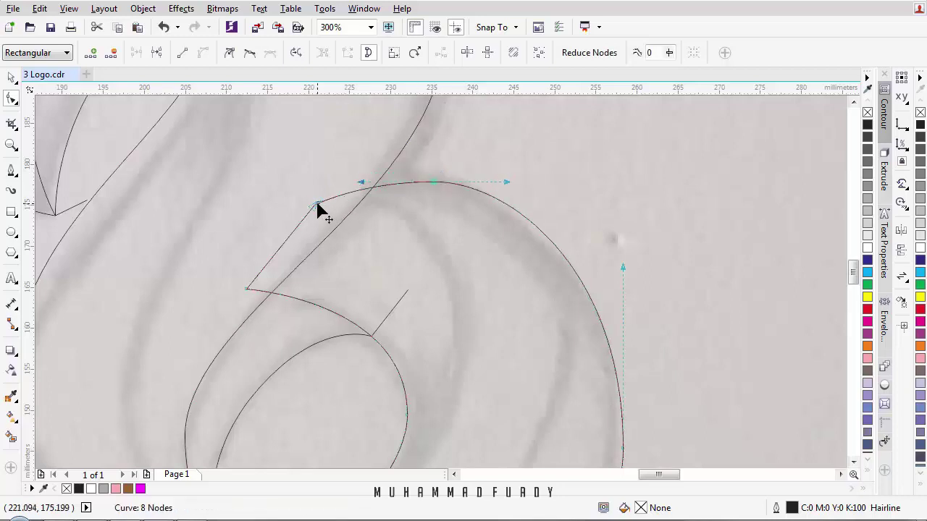
pyautogui.moveTo(319, 206); pyautogui.dragTo(326, 196)
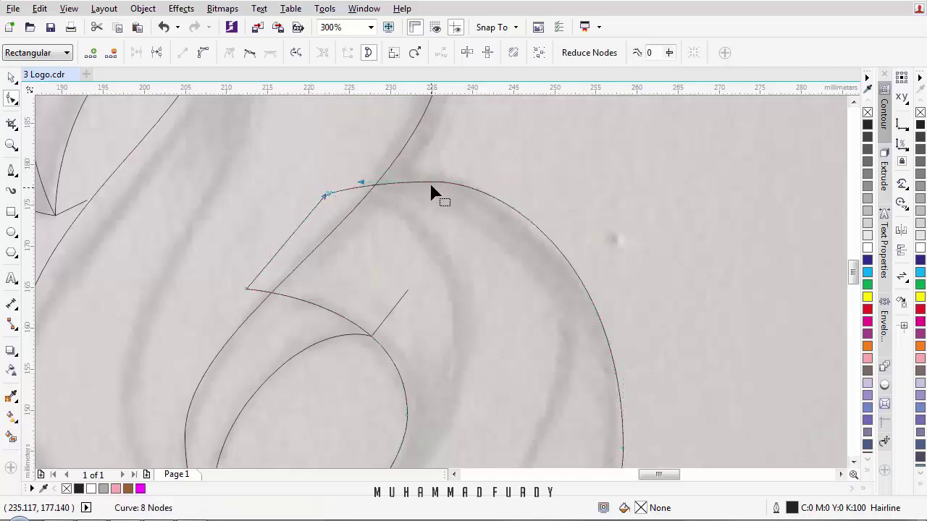
pyautogui.moveTo(435, 187); pyautogui.dragTo(428, 181)
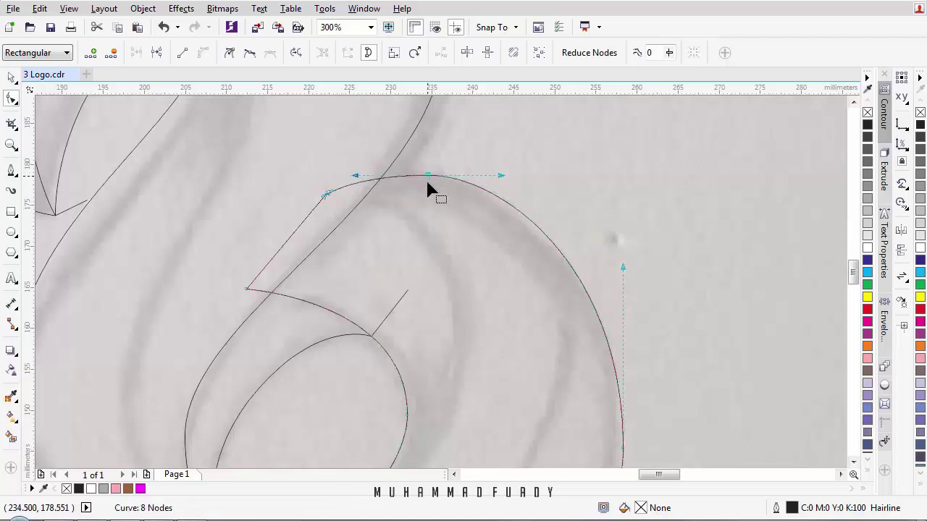
# Step: Lengthen the horizontal handles of the lower shape's top node by about 0.9 mm to round the crest
pyautogui.scroll(-2, 493, 199)
pyautogui.scroll(2, 434, 196)
pyautogui.moveTo(359, 194); pyautogui.dragTo(341, 197)
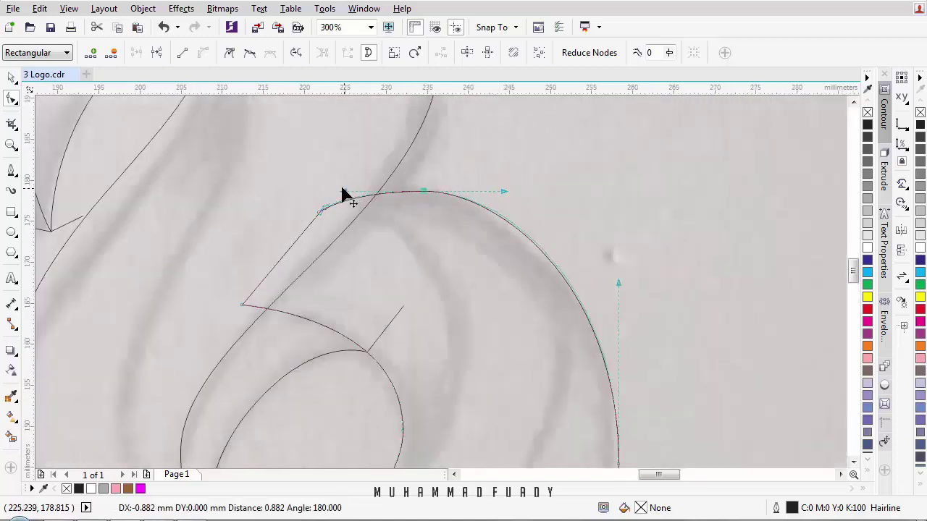
# Step: Move the lower shape's rightmost node about 1 mm down along the outer edge
pyautogui.scroll(-2, 569, 294)
pyautogui.moveTo(551, 221); pyautogui.dragTo(554, 232)
pyautogui.scroll(2, 555, 228)
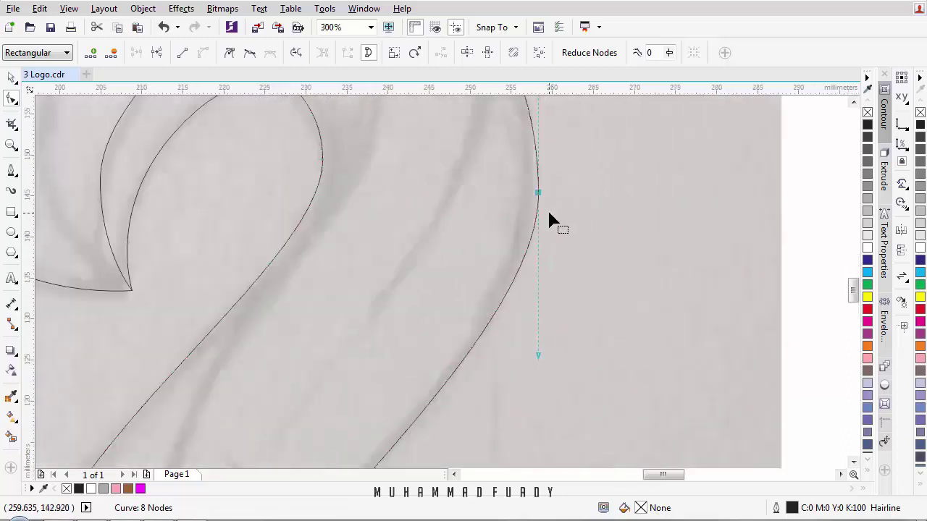
pyautogui.moveTo(538, 194); pyautogui.dragTo(538, 200)
pyautogui.scroll(-3, 498, 263)
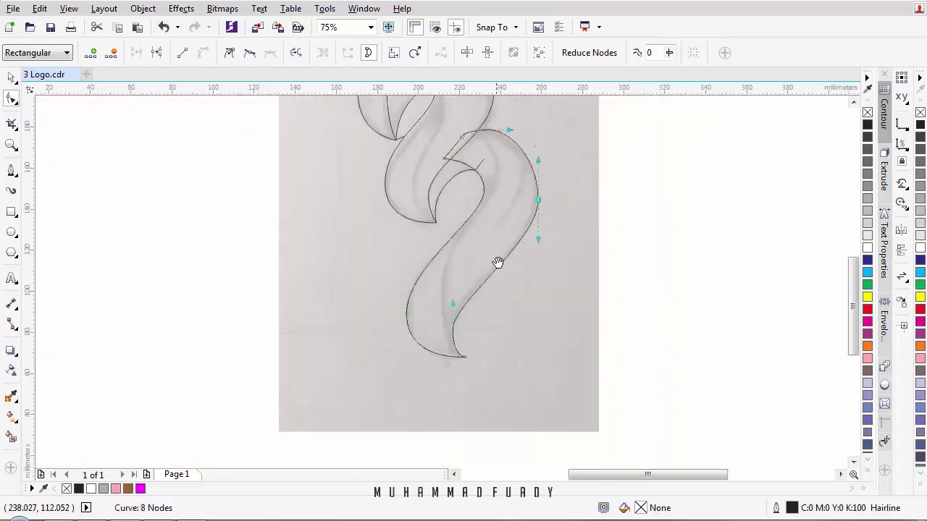
pyautogui.scroll(2, 471, 274)
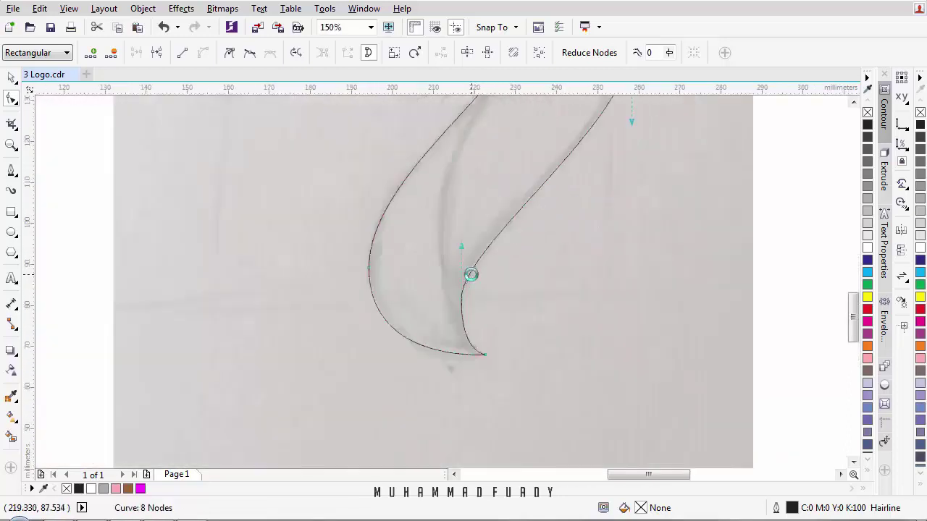
pyautogui.click(13, 172)
pyautogui.scroll(-3, 555, 300)
pyautogui.scroll(3, 548, 244)
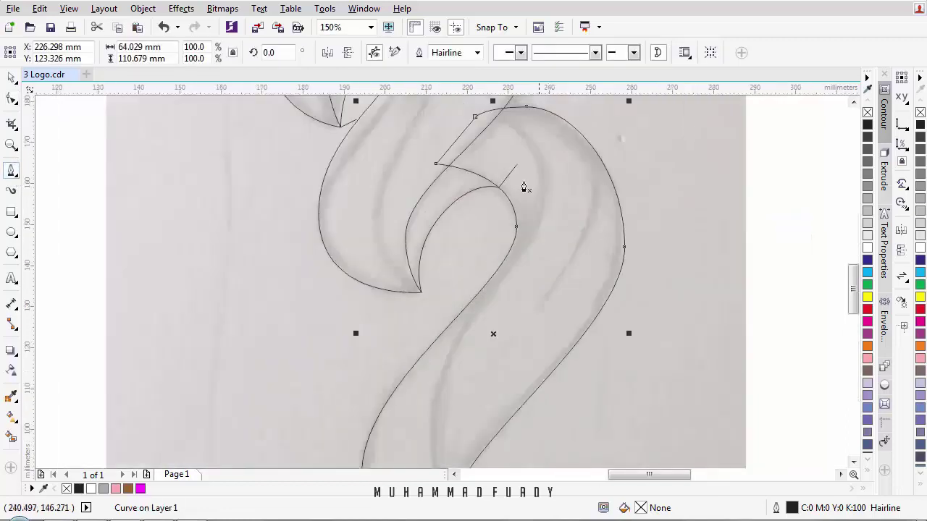
pyautogui.scroll(2, 525, 188)
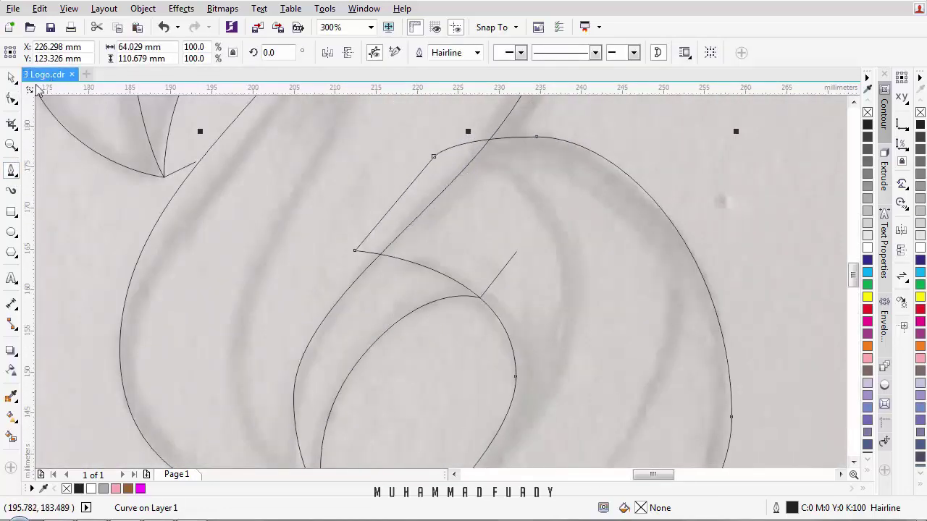
# Step: Move the lower shape's top node onto the crossing with the upper shape's edge and lengthen its right handle
pyautogui.click(11, 100)
pyautogui.moveTo(540, 140); pyautogui.dragTo(492, 144)
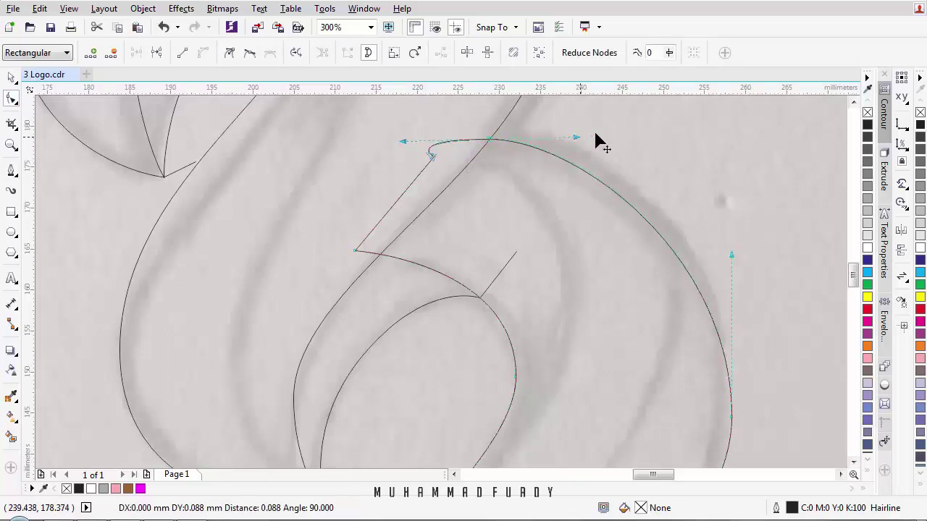
pyautogui.moveTo(598, 142); pyautogui.dragTo(616, 137)
pyautogui.scroll(-2, 616, 137)
pyautogui.scroll(2, 558, 144)
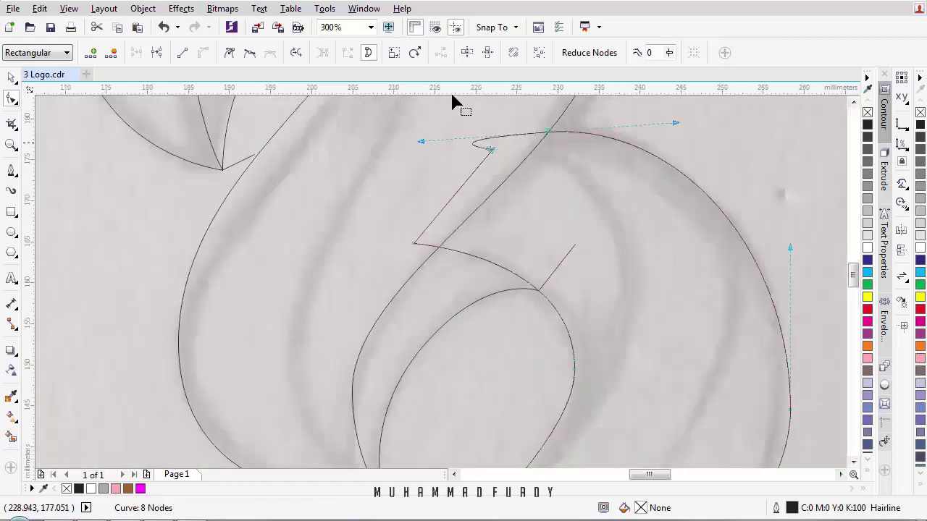
# Step: Make the lower shape's top node a cusp and shorten its left handle to curve smoothly towards the corner node
pyautogui.hotkey('ctrl', 'a')
pyautogui.click(228, 53)
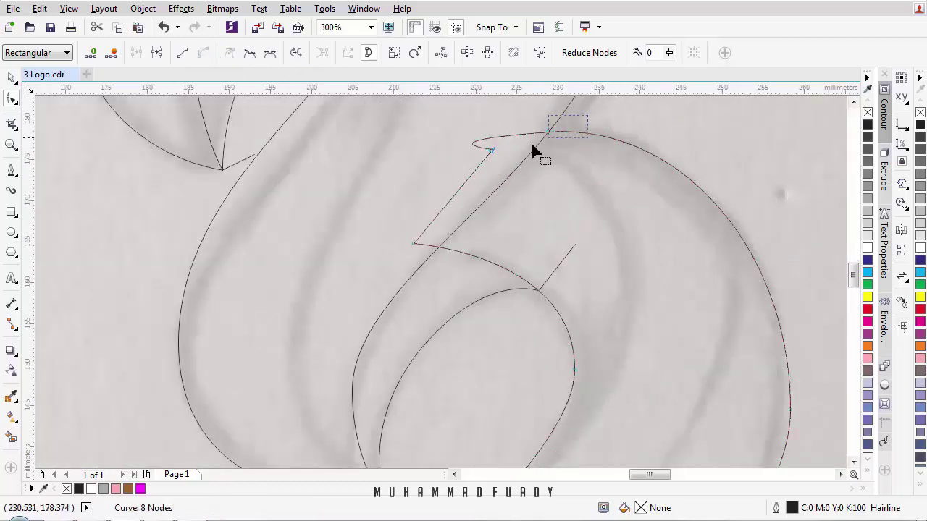
pyautogui.moveTo(424, 141); pyautogui.dragTo(501, 131)
pyautogui.moveTo(532, 112); pyautogui.dragTo(577, 139)
pyautogui.moveTo(423, 142); pyautogui.dragTo(527, 149)
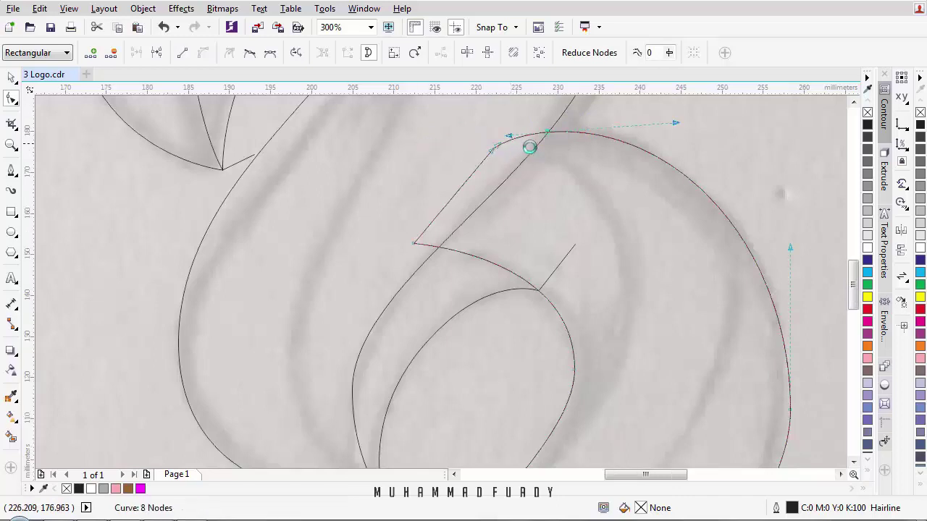
# Step: Lengthen the upper handle of the upper shape's node above the middle tip and move that node slightly down
pyautogui.scroll(-2, 528, 174)
pyautogui.scroll(2, 530, 210)
pyautogui.click(526, 209)
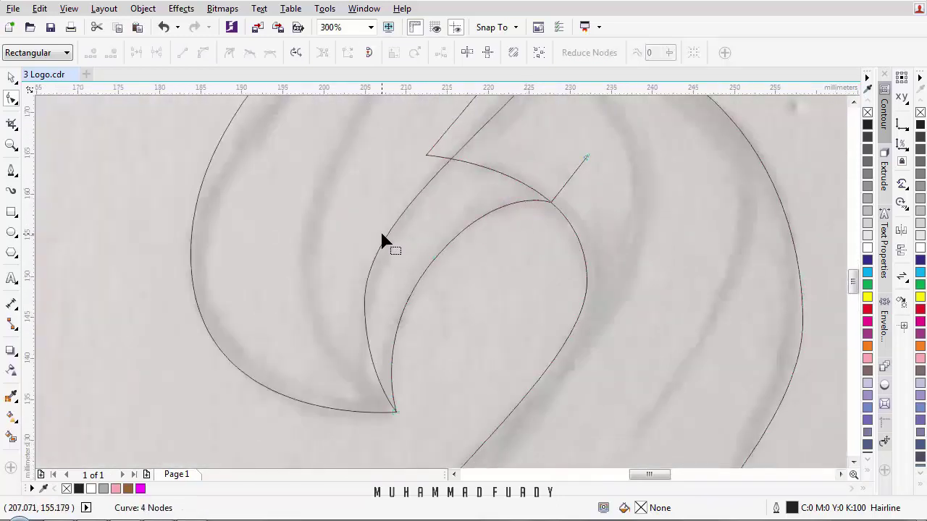
pyautogui.click(367, 281)
pyautogui.click(365, 303)
pyautogui.moveTo(365, 180); pyautogui.dragTo(364, 165)
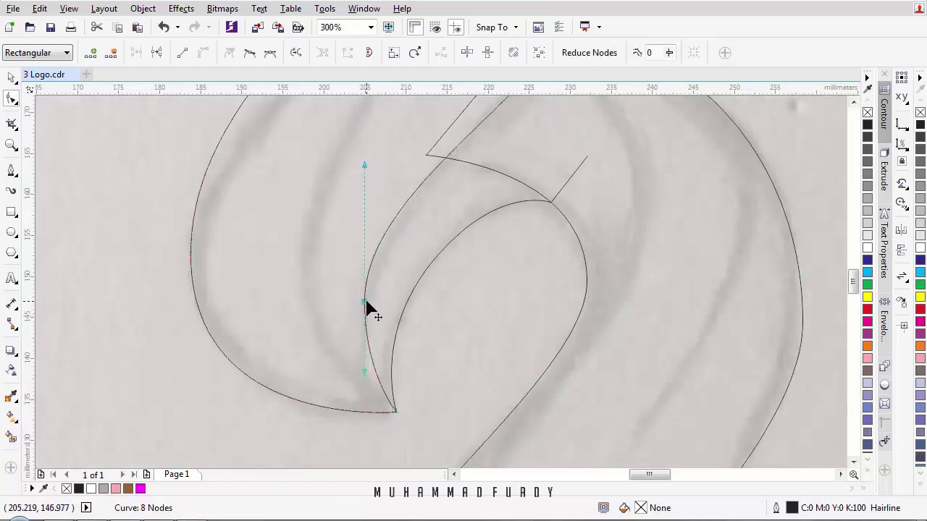
pyautogui.moveTo(365, 302); pyautogui.dragTo(366, 310)
pyautogui.scroll(-1, 381, 294)
pyautogui.moveTo(459, 221); pyautogui.dragTo(471, 263)
pyautogui.scroll(-1, 478, 232)
pyautogui.scroll(1, 473, 266)
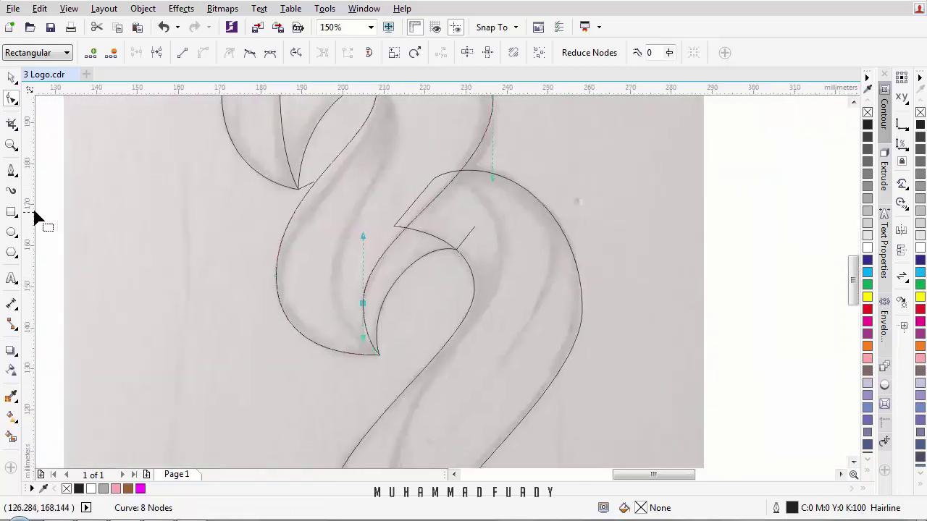
# Step: Trace the inner curve from the lower shape's crest down to its left edge, about 13 mm wide and 38 mm tall
pyautogui.click(13, 173)
pyautogui.scroll(2, 474, 185)
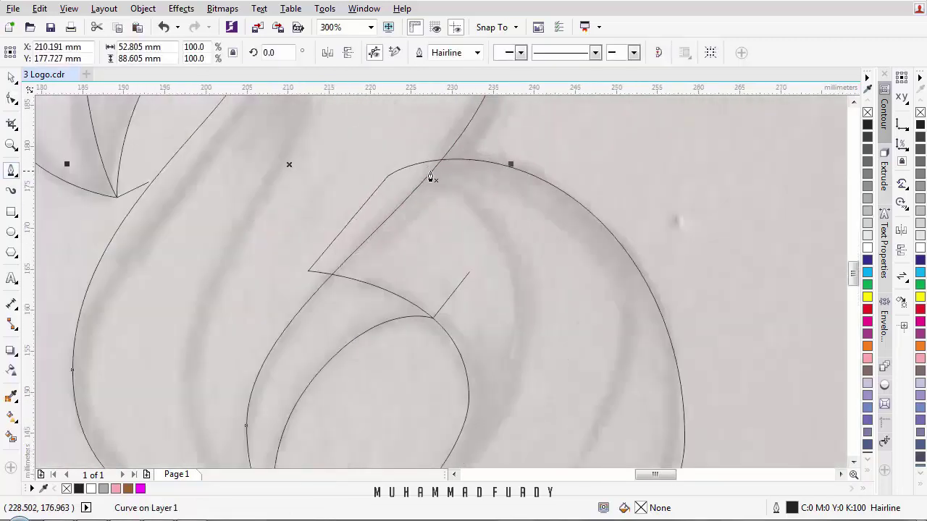
pyautogui.click(408, 179)
pyautogui.moveTo(520, 262); pyautogui.dragTo(509, 279)
pyautogui.moveTo(409, 405); pyautogui.dragTo(454, 279)
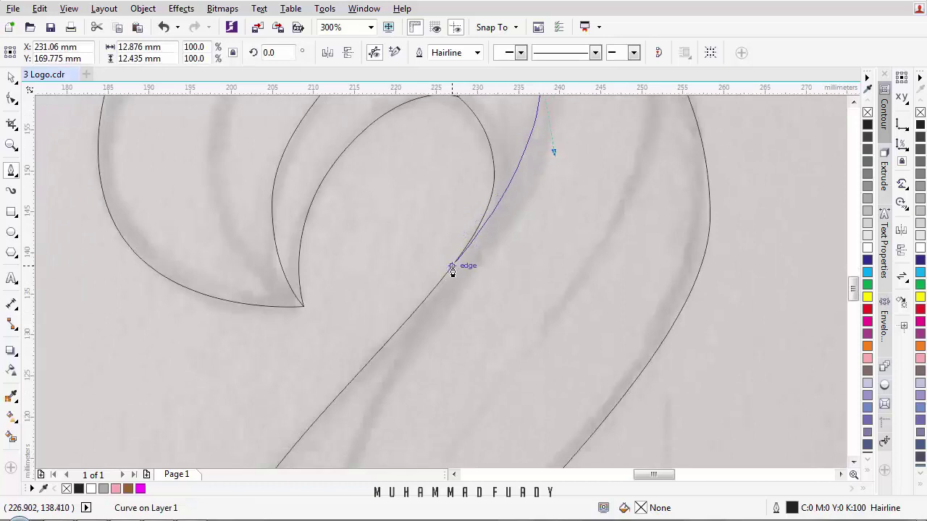
pyautogui.click(452, 270)
# Step: Trace the inner curve down to the lowest tip, about 12 mm wide and 65 mm tall, and remove its middle node
pyautogui.scroll(-3, 481, 217)
pyautogui.scroll(2, 497, 191)
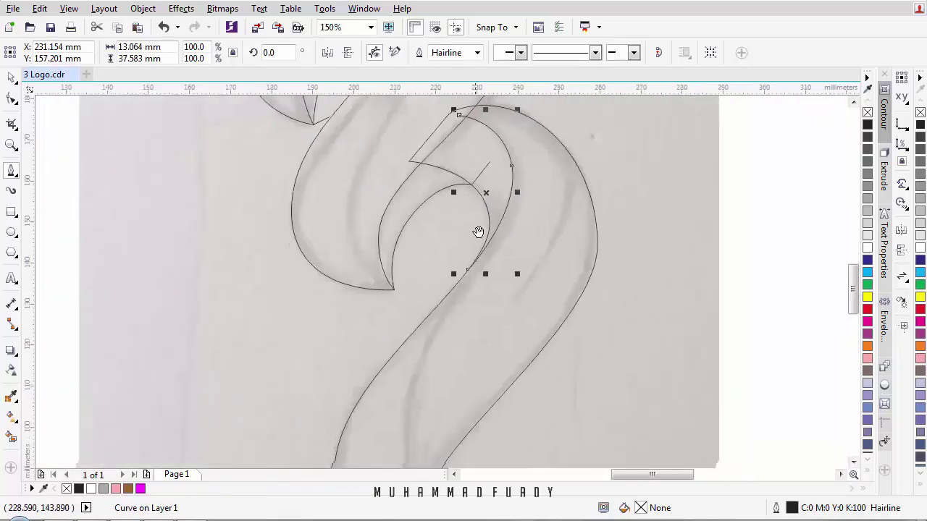
pyautogui.moveTo(479, 233); pyautogui.dragTo(496, 171)
pyautogui.moveTo(407, 360); pyautogui.dragTo(426, 297)
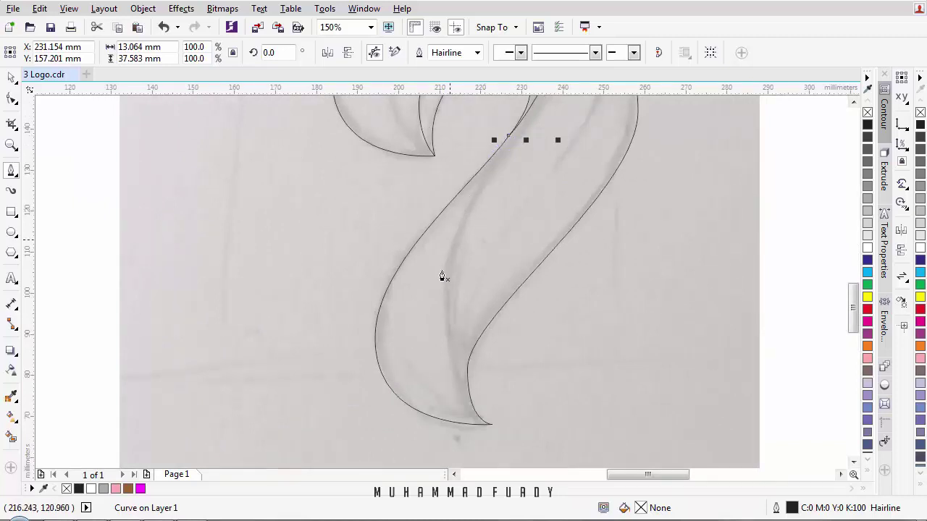
pyautogui.click(495, 153)
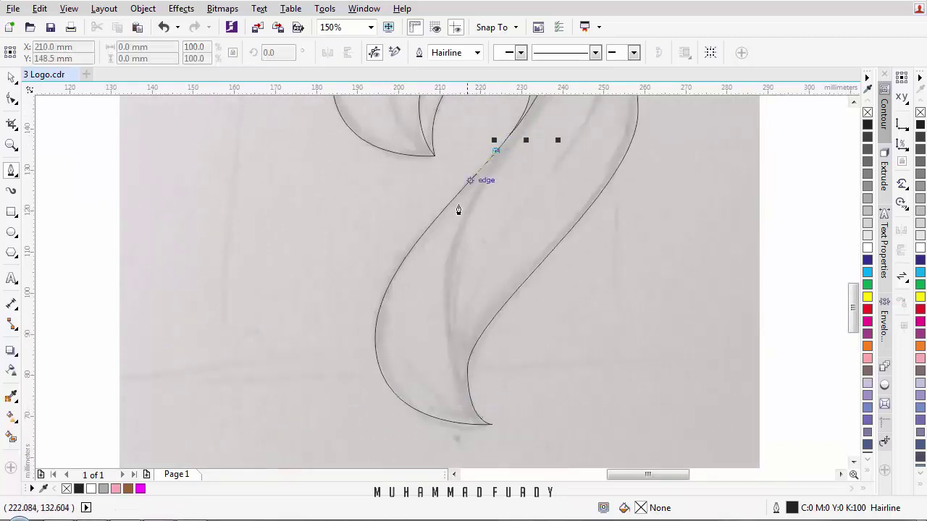
pyautogui.moveTo(446, 304); pyautogui.dragTo(451, 389)
pyautogui.click(479, 420)
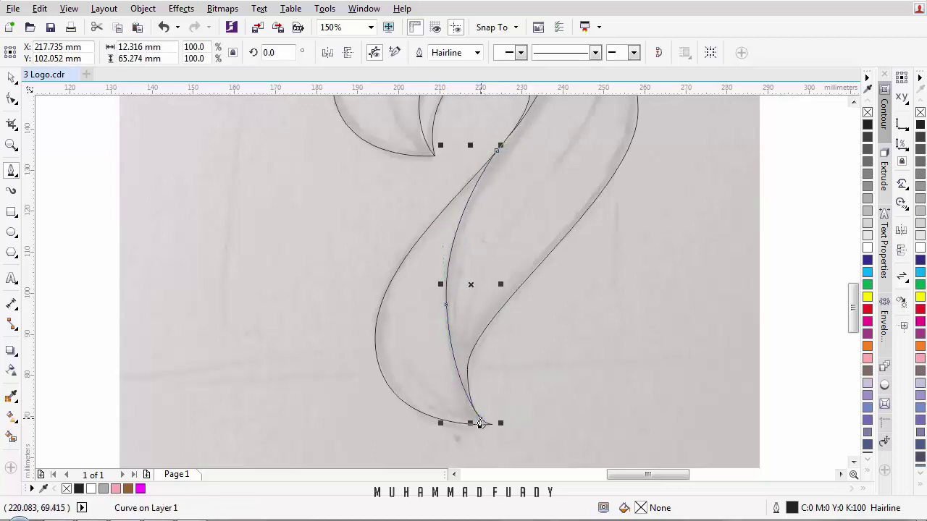
pyautogui.click(11, 99)
pyautogui.click(376, 333)
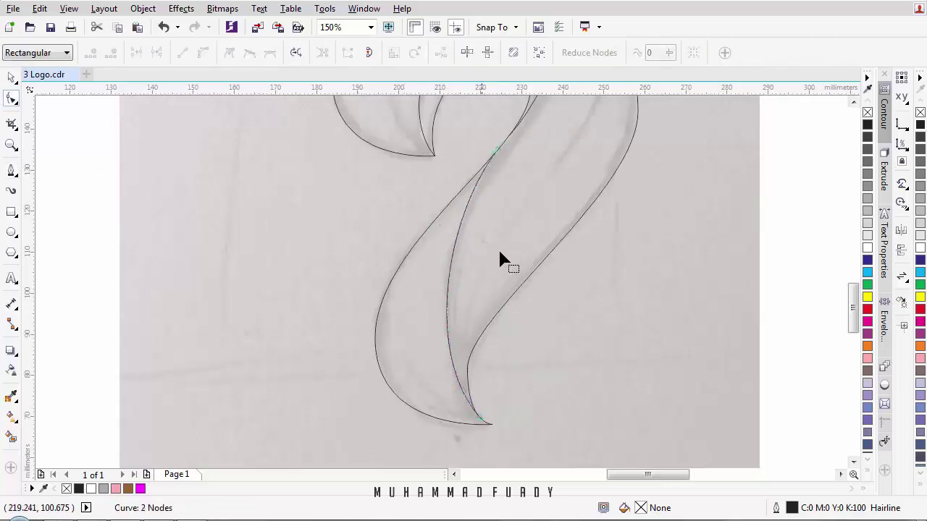
# Step: Move the lower shape's node above the lowest tip slightly down and lengthen its upper handle
pyautogui.scroll(2, 488, 383)
pyautogui.click(480, 355)
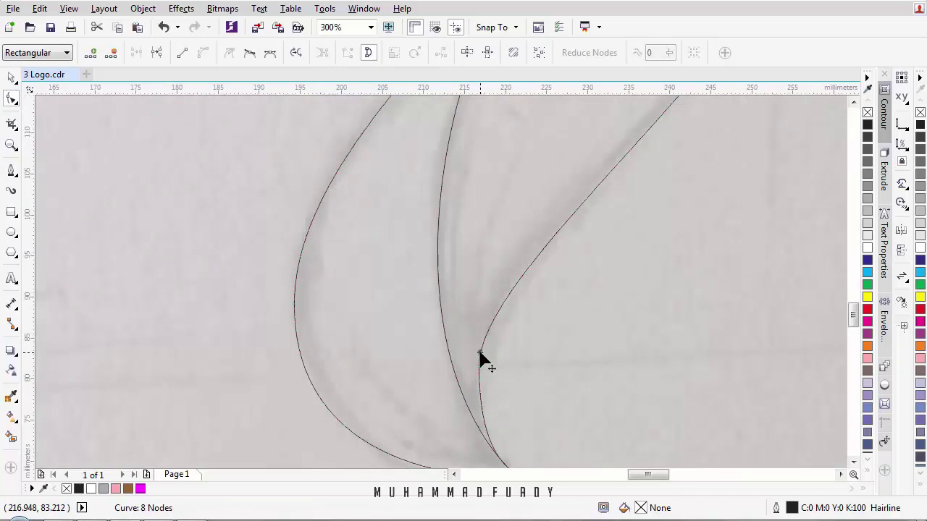
pyautogui.moveTo(510, 395); pyautogui.dragTo(509, 390)
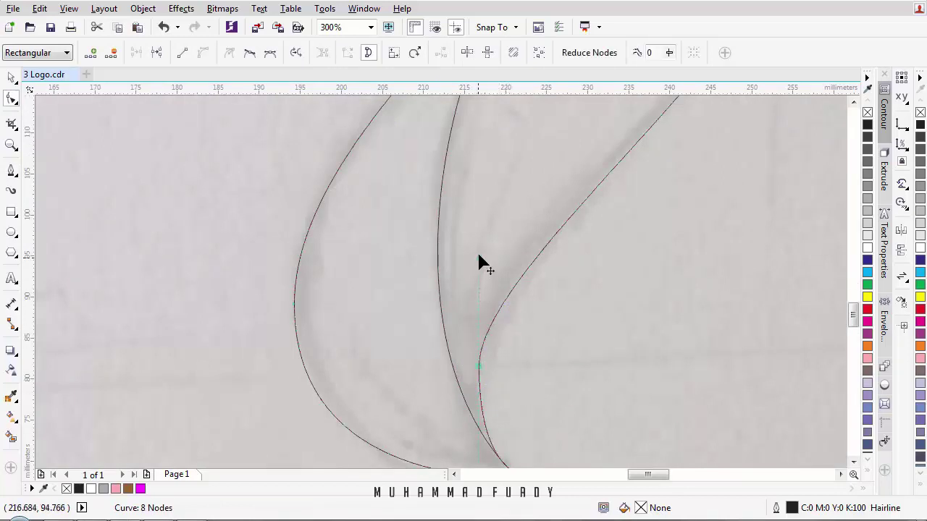
pyautogui.moveTo(478, 263); pyautogui.dragTo(478, 236)
# Step: Shift the node above the lowest tip and adjust its lower handle to refine the curve into the tip
pyautogui.scroll(-2, 478, 239)
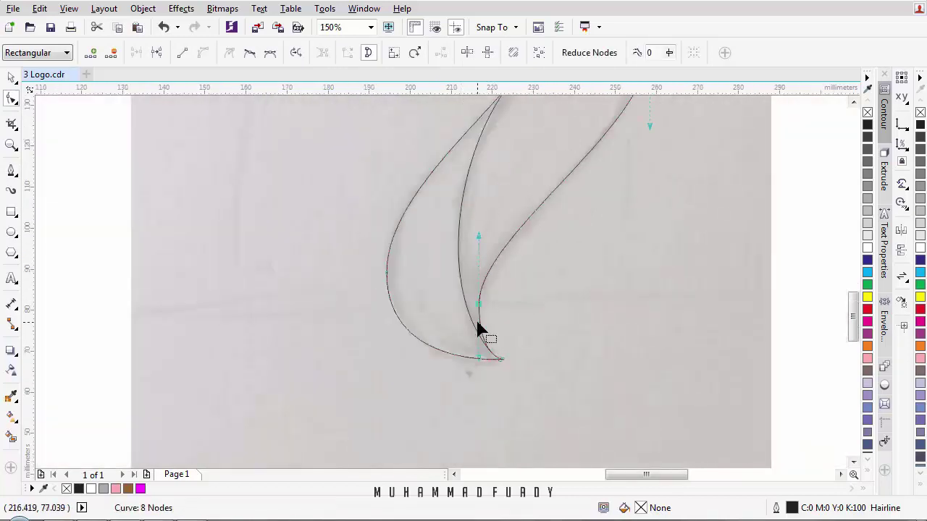
pyautogui.scroll(1, 477, 322)
pyautogui.moveTo(480, 286); pyautogui.dragTo(482, 300)
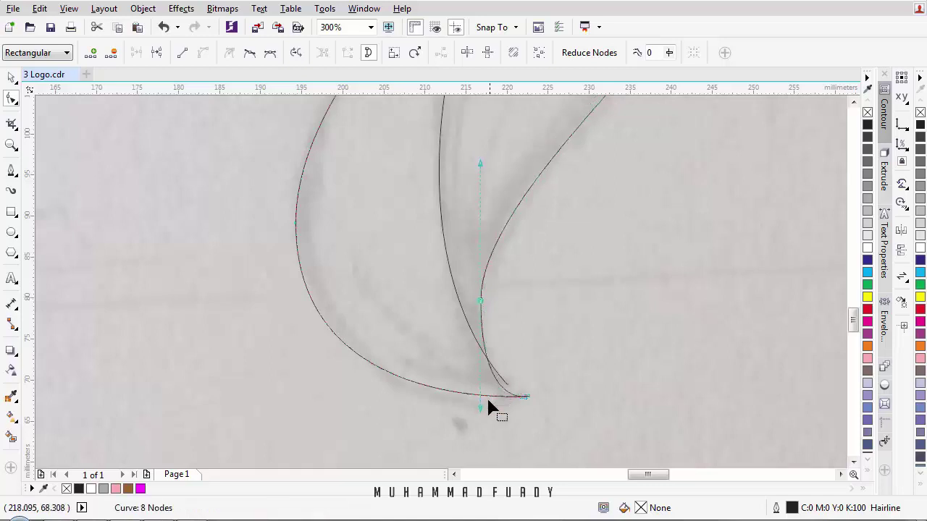
pyautogui.moveTo(483, 411); pyautogui.dragTo(528, 389)
# Step: Adjust the lower end handle of the inner curve at the lowest tip so the curve follows the sketch
pyautogui.scroll(2, 488, 386)
pyautogui.click(509, 379)
pyautogui.click(512, 380)
pyautogui.scroll(-1, 490, 351)
pyautogui.scroll(-2, 460, 284)
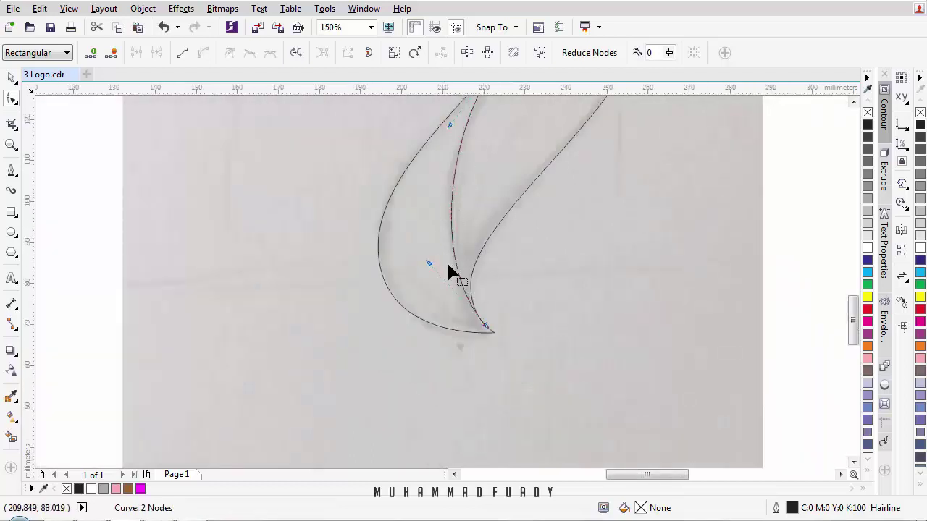
pyautogui.moveTo(566, 152); pyautogui.dragTo(518, 253)
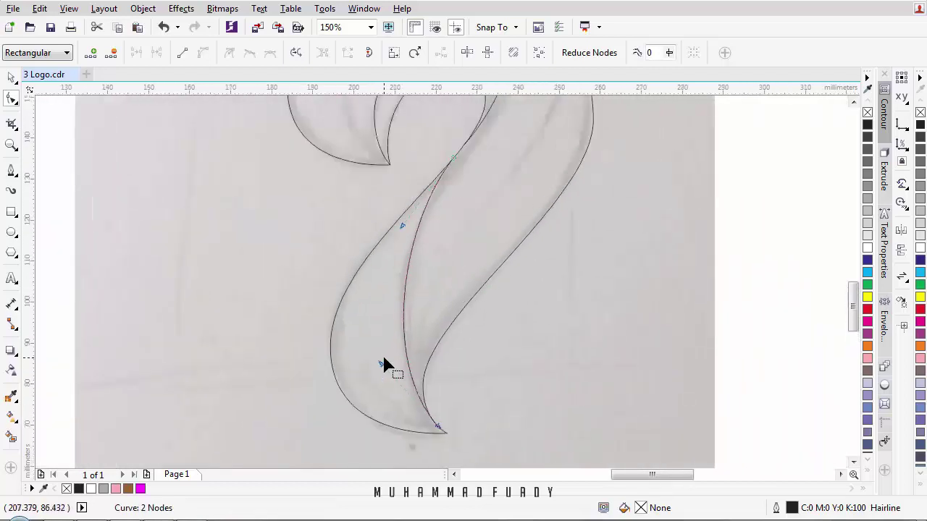
pyautogui.moveTo(384, 364); pyautogui.dragTo(381, 352)
# Step: Lengthen the lower handle of the lower shape's rightmost node and move that node slightly up
pyautogui.scroll(-2, 426, 299)
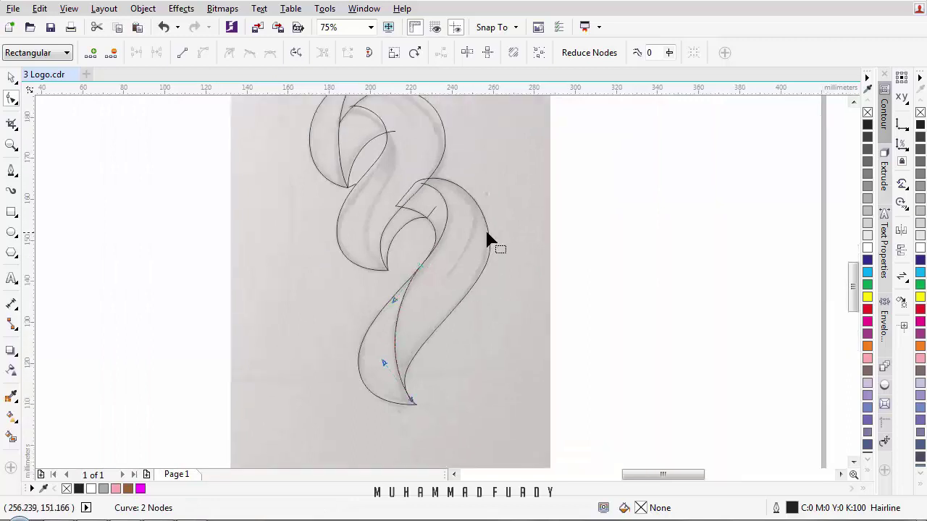
pyautogui.scroll(2, 488, 239)
pyautogui.click(490, 250)
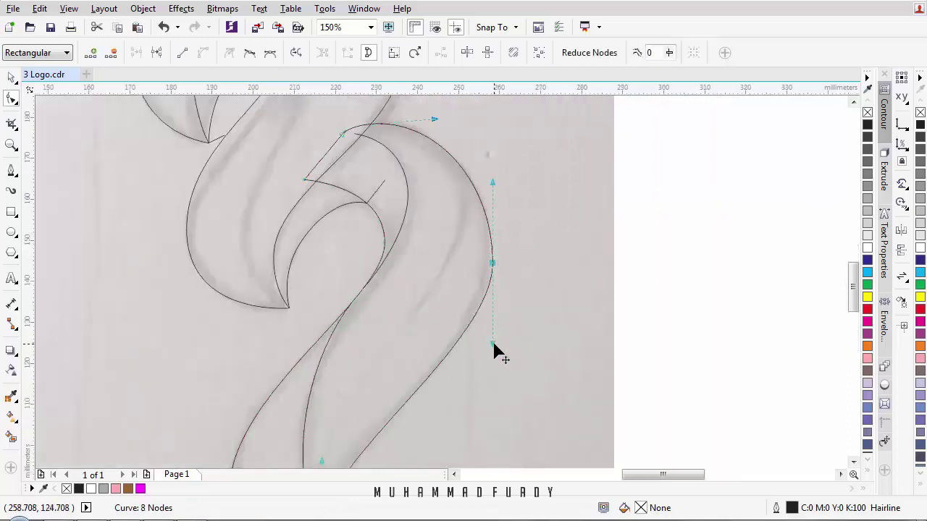
pyautogui.moveTo(494, 346); pyautogui.dragTo(492, 363)
pyautogui.moveTo(493, 264); pyautogui.dragTo(493, 257)
pyautogui.scroll(-1, 488, 252)
pyautogui.scroll(1, 463, 202)
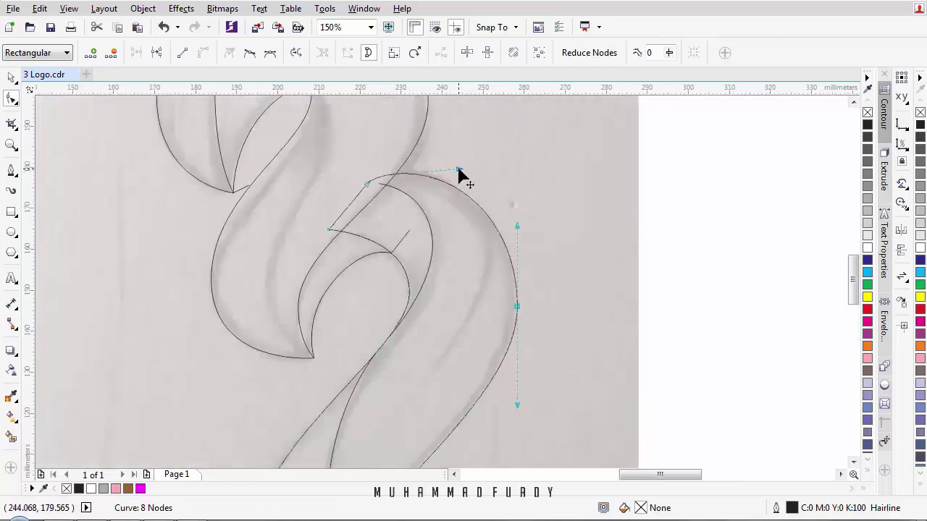
# Step: Shorten the right-hand handle of the lower shape's top node slightly
pyautogui.moveTo(458, 170); pyautogui.dragTo(455, 170)
pyautogui.scroll(-1, 505, 211)
pyautogui.moveTo(489, 264); pyautogui.dragTo(488, 186)
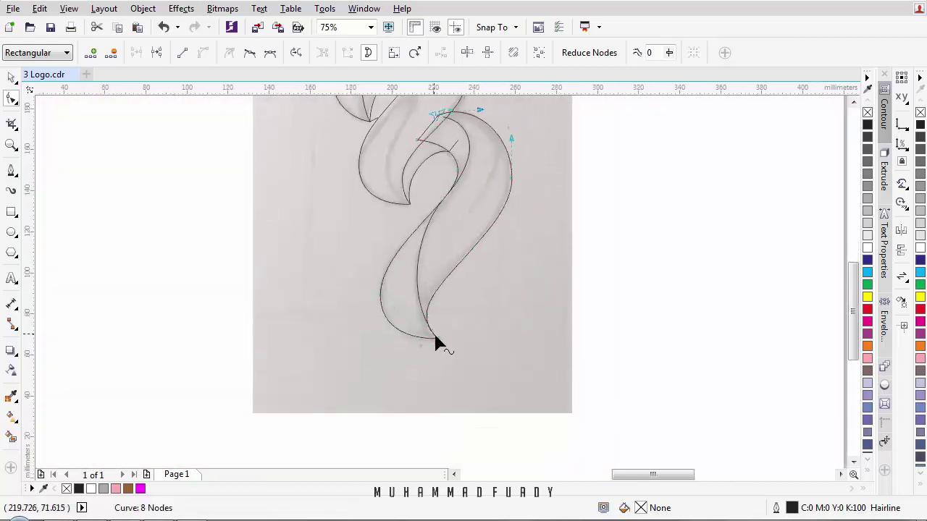
# Step: Trim the inner curve's surplus tail near the lowest tip by deleting its extra end segment
pyautogui.scroll(2, 436, 344)
pyautogui.scroll(1, 418, 313)
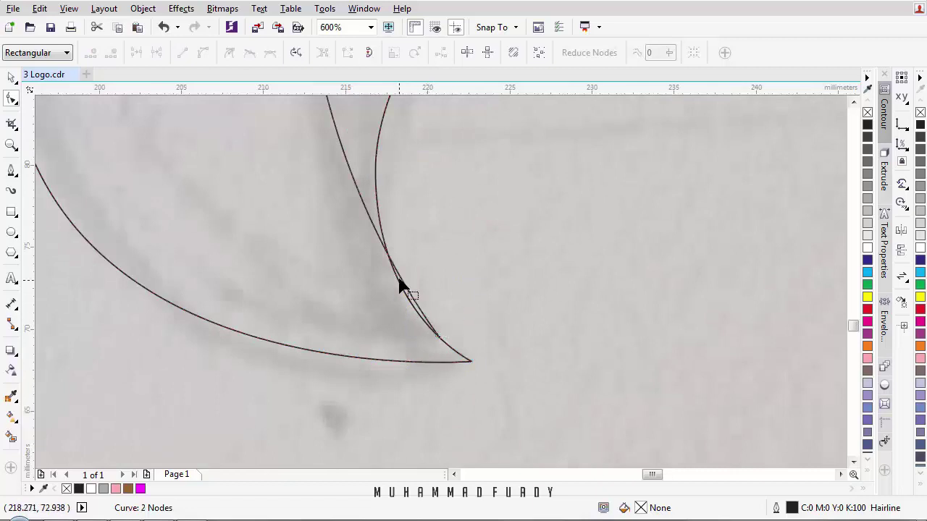
pyautogui.moveTo(401, 284); pyautogui.dragTo(404, 298)
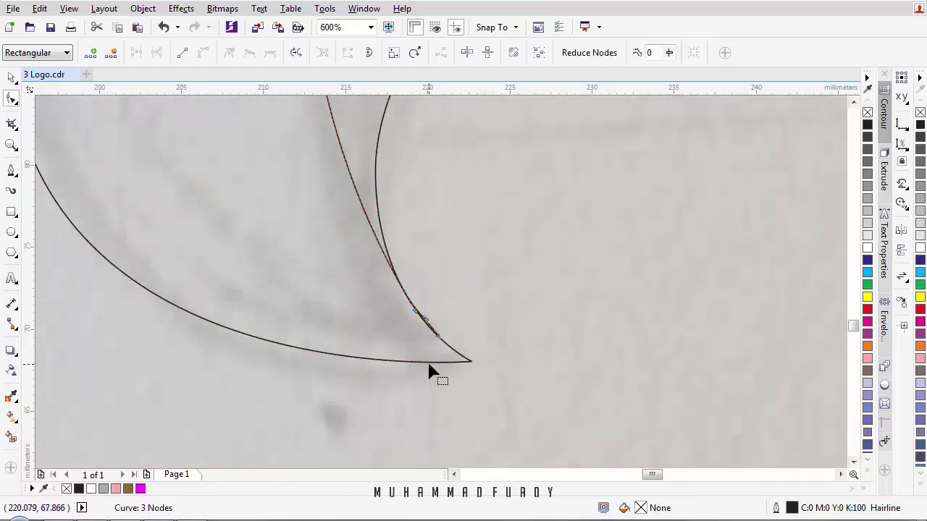
pyautogui.moveTo(480, 213); pyautogui.dragTo(341, 350)
pyautogui.press('Delete')
pyautogui.scroll(-1, 362, 334)
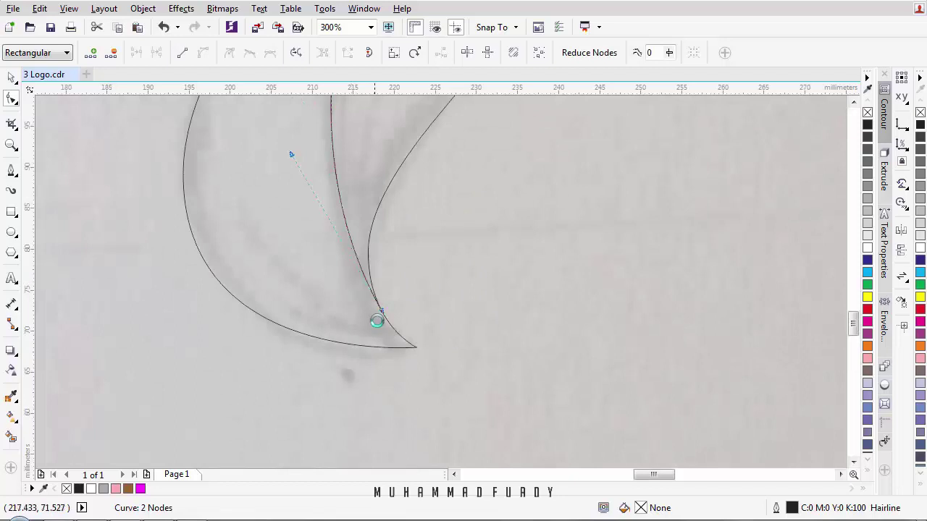
# Step: Move the inner curve's lower end node onto the lowest tip and pull its handle out so the curve follows the sketch
pyautogui.scroll(1, 376, 321)
pyautogui.moveTo(391, 310); pyautogui.dragTo(405, 326)
pyautogui.scroll(-1, 461, 376)
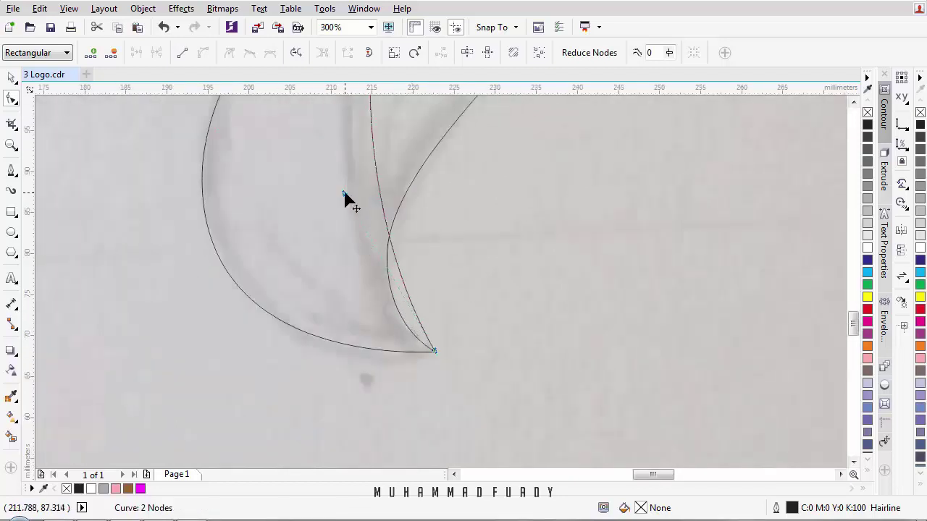
pyautogui.moveTo(345, 193); pyautogui.dragTo(344, 319)
pyautogui.scroll(-1, 329, 233)
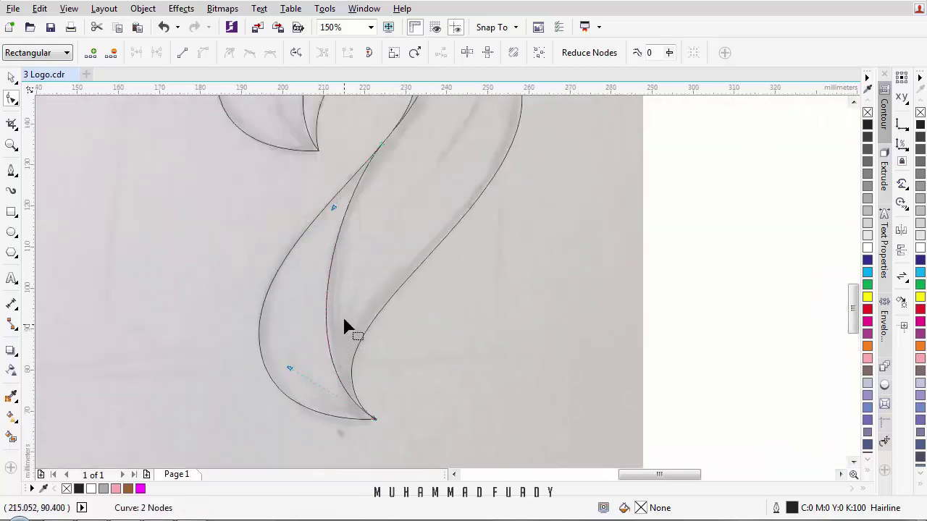
# Step: Move the inner curve's upper handle outward onto the lower shape's left edge to widen the bow
pyautogui.scroll(1, 333, 216)
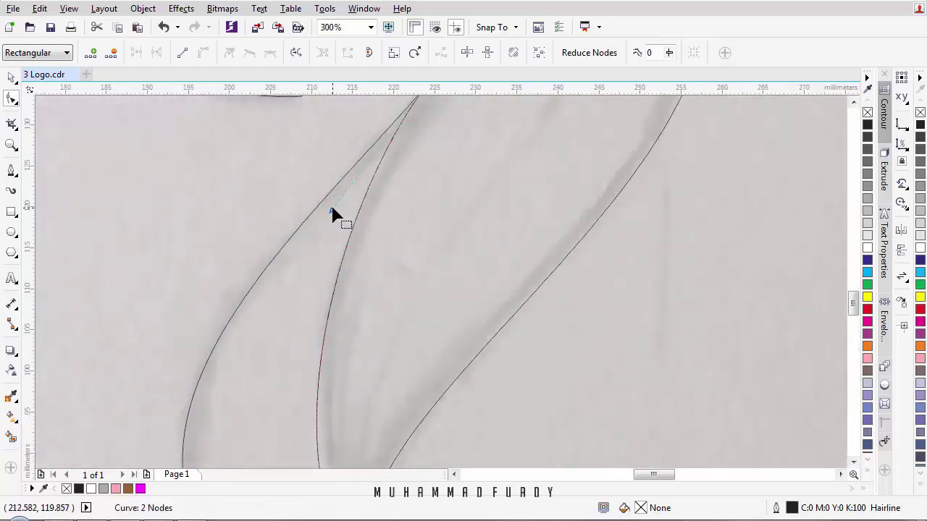
pyautogui.scroll(-1, 391, 250)
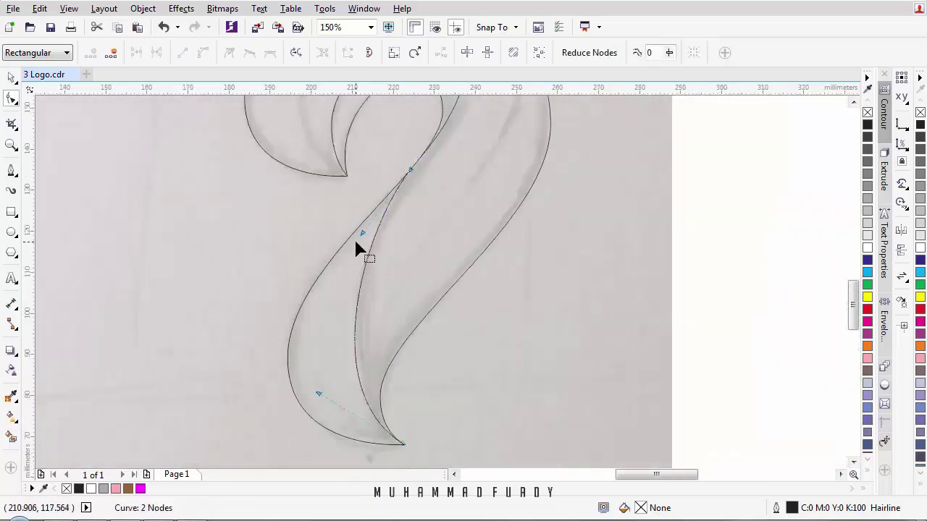
pyautogui.moveTo(362, 234); pyautogui.dragTo(349, 239)
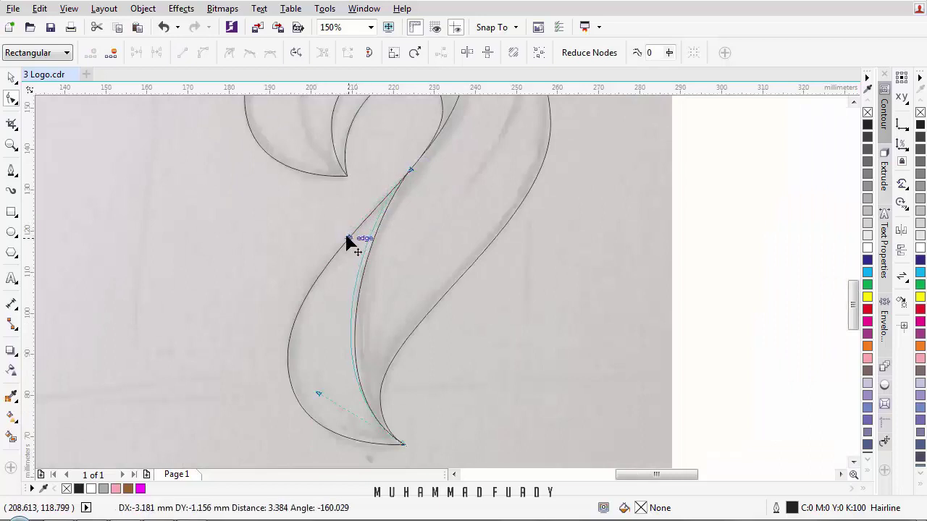
pyautogui.scroll(-1, 349, 238)
pyautogui.scroll(1, 325, 336)
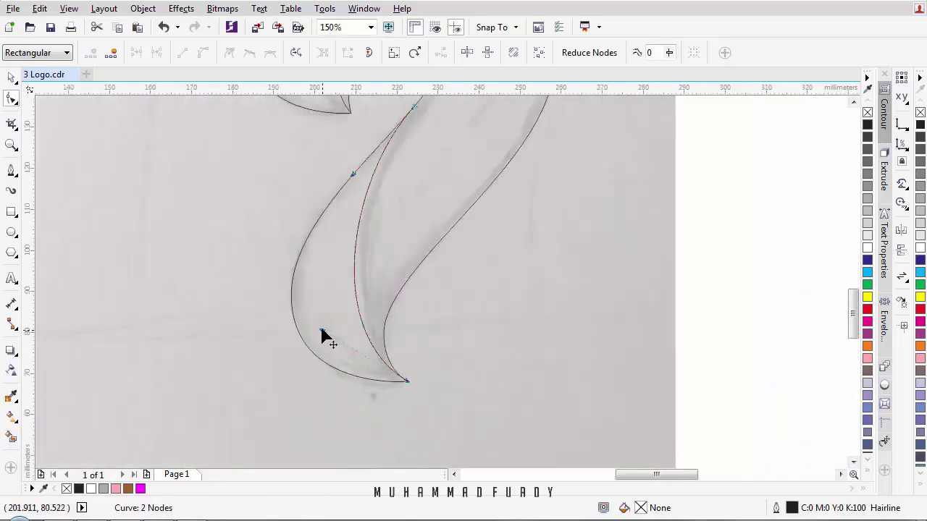
pyautogui.scroll(-1, 355, 322)
pyautogui.scroll(1, 386, 326)
# Step: Lengthen the upper handle of the lower shape's node just above the lowest tip
pyautogui.click(366, 293)
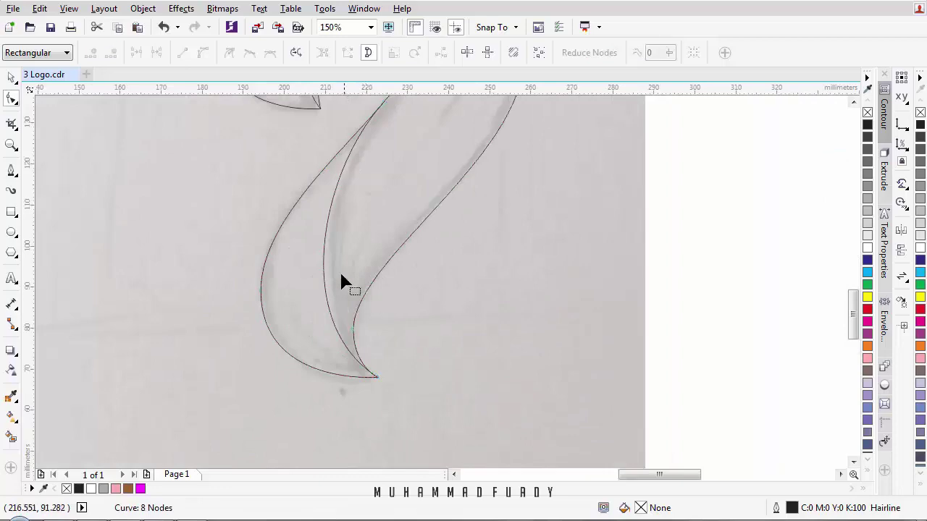
pyautogui.click(354, 330)
pyautogui.moveTo(352, 260); pyautogui.dragTo(352, 252)
pyautogui.scroll(-2, 353, 255)
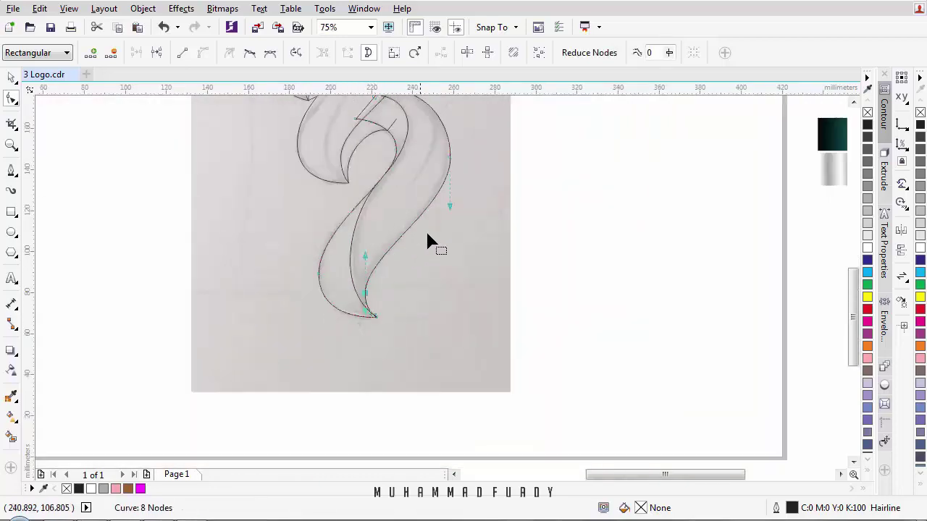
# Step: Adjust the right-hand handle of the lower shape's top node and move the shape's rightmost node slightly up
pyautogui.scroll(3, 428, 239)
pyautogui.scroll(3, 405, 136)
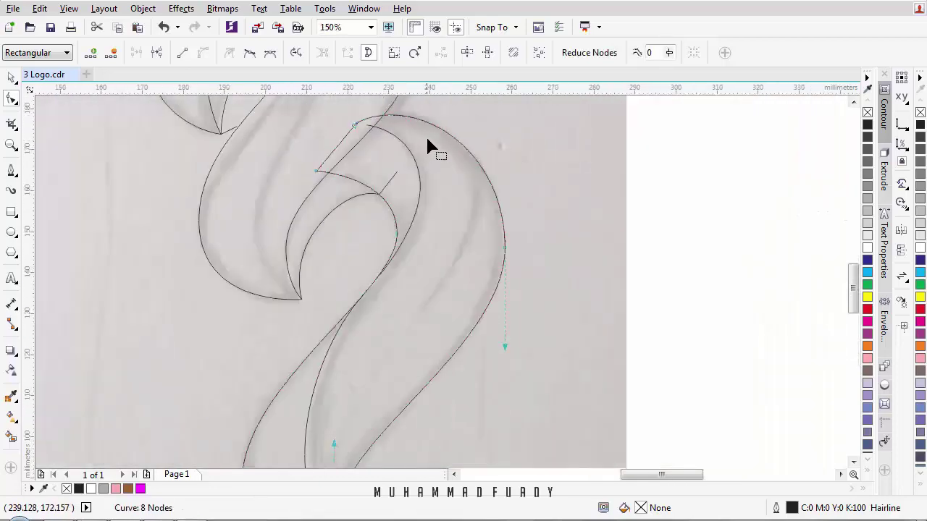
pyautogui.moveTo(384, 132); pyautogui.dragTo(334, 182)
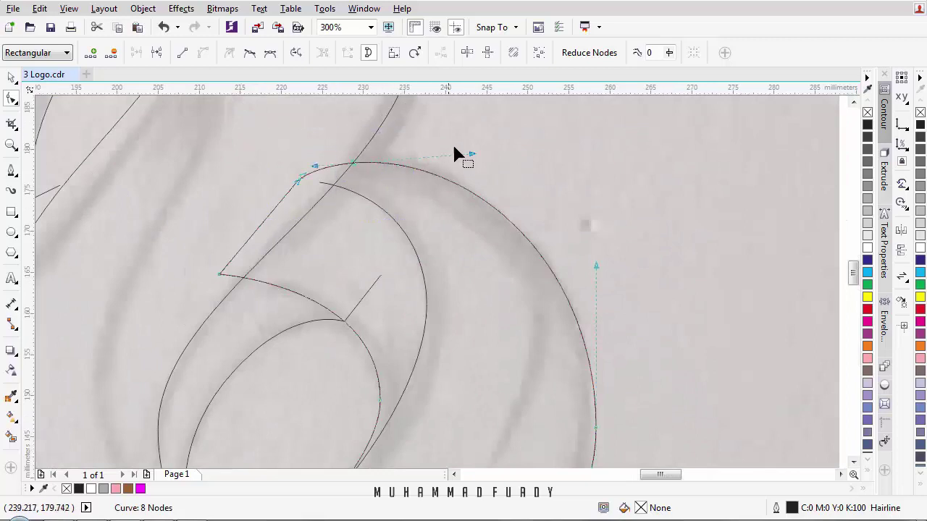
pyautogui.click(472, 161)
pyautogui.scroll(-3, 492, 203)
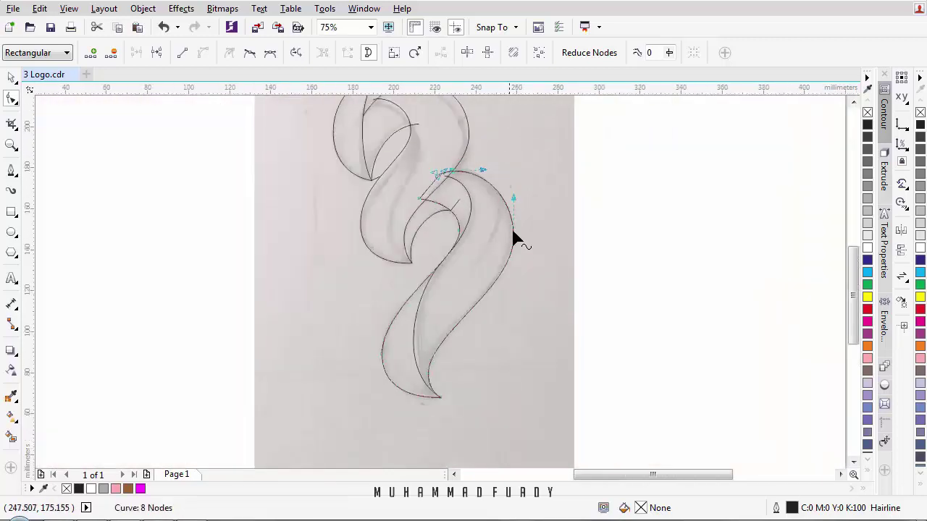
pyautogui.scroll(1, 514, 210)
pyautogui.click(512, 216)
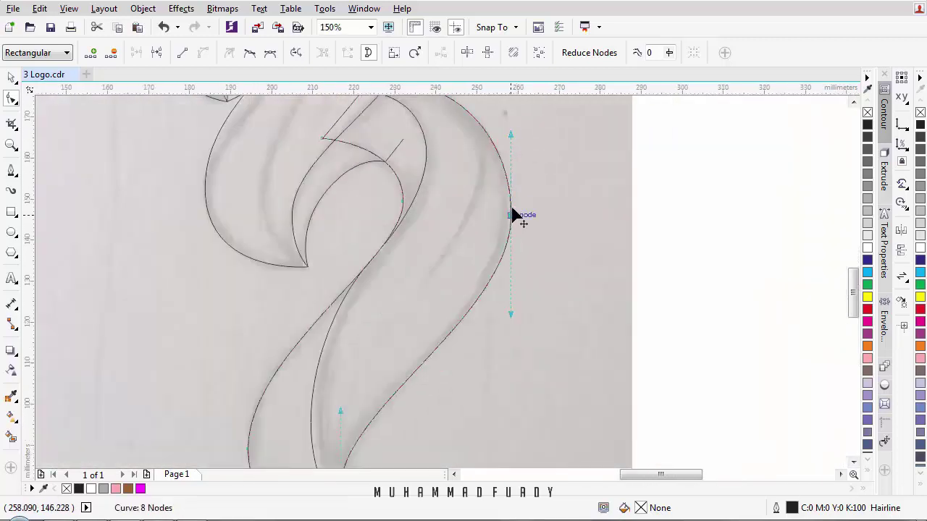
pyautogui.scroll(-1, 512, 212)
pyautogui.scroll(1, 451, 191)
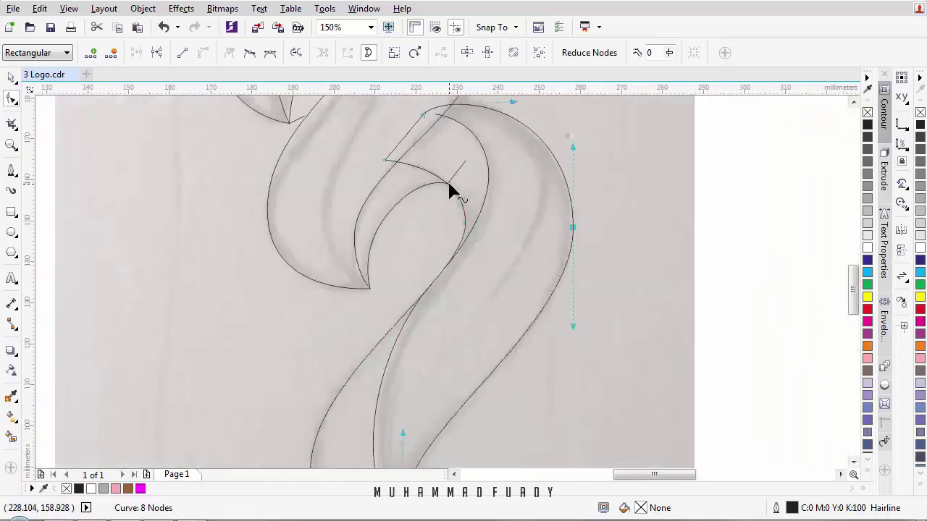
# Step: Examine the traced curves of the upper, middle and lower shapes against the pencil sketch
pyautogui.scroll(1, 441, 184)
pyautogui.scroll(-1, 435, 190)
pyautogui.moveTo(381, 221); pyautogui.dragTo(418, 304)
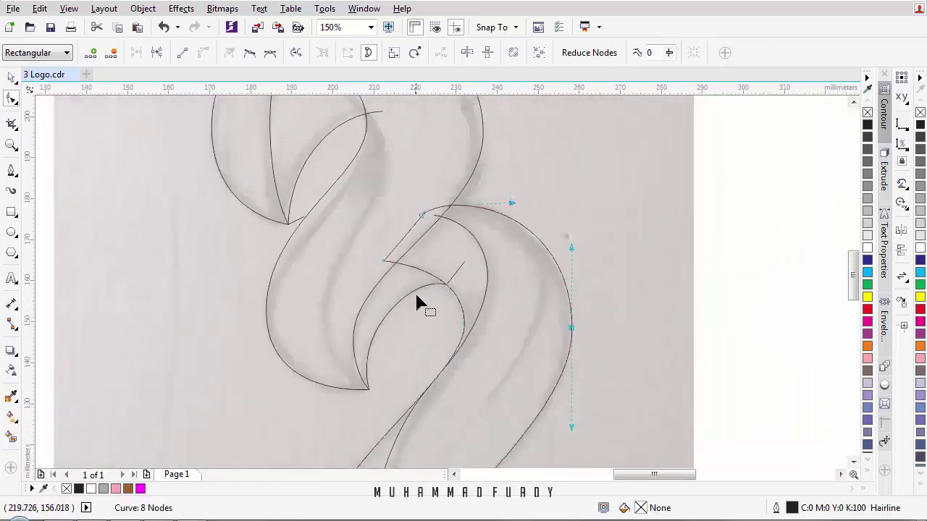
pyautogui.scroll(-1, 435, 208)
pyautogui.scroll(1, 455, 241)
pyautogui.click(460, 254)
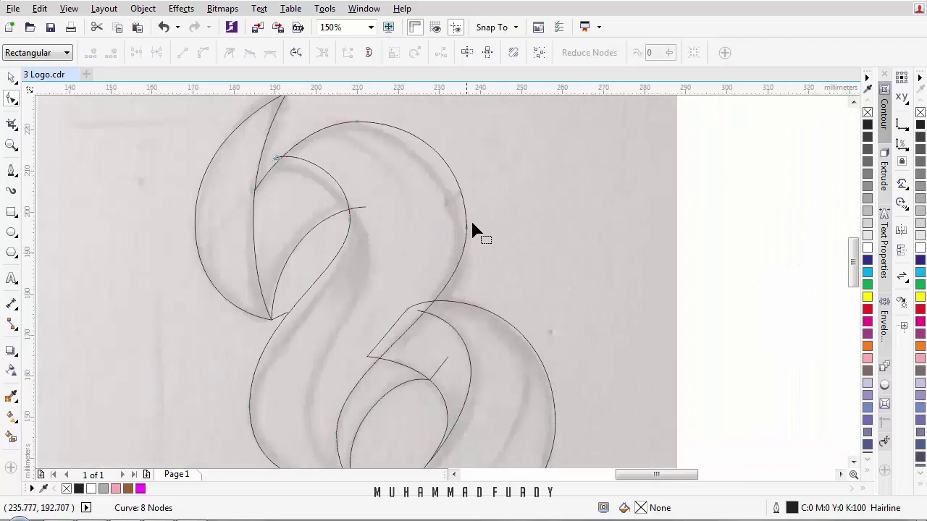
pyautogui.scroll(-2, 399, 279)
pyautogui.scroll(1, 372, 244)
pyautogui.scroll(2, 368, 202)
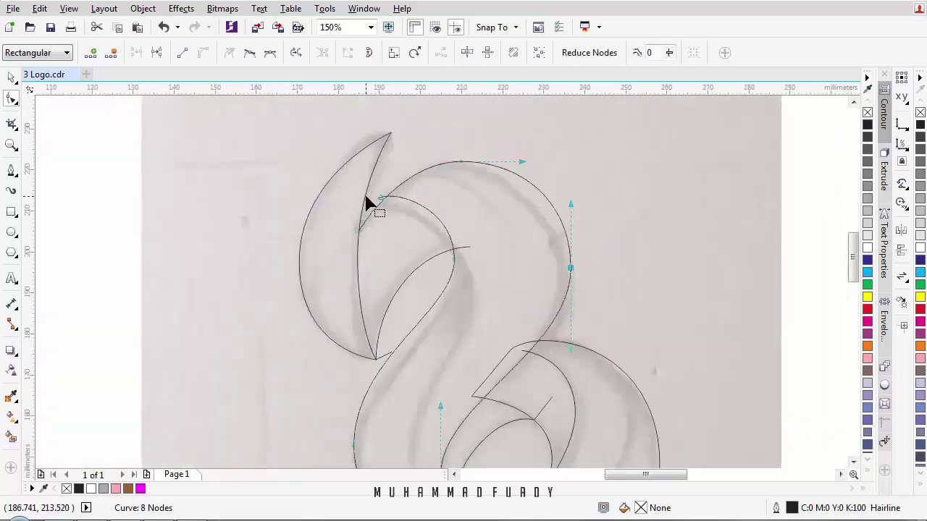
pyautogui.scroll(-1, 362, 318)
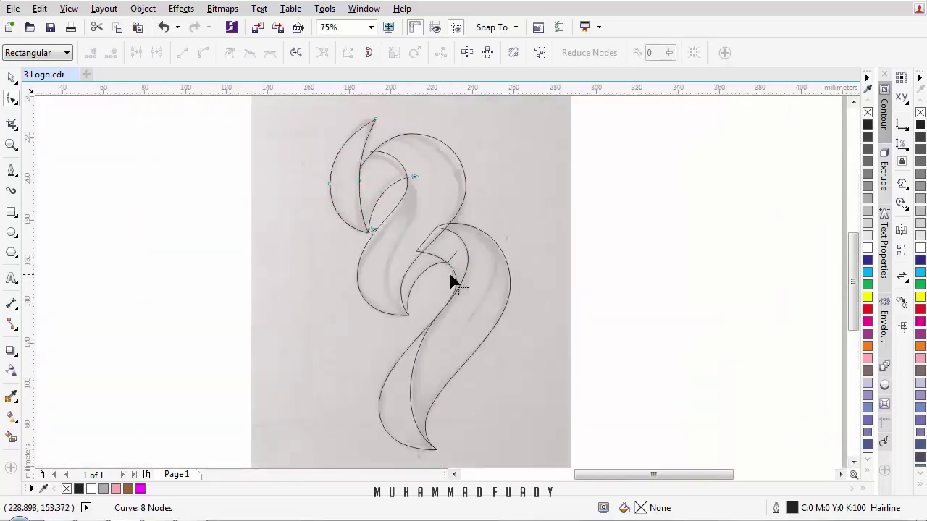
pyautogui.moveTo(453, 288); pyautogui.dragTo(433, 252)
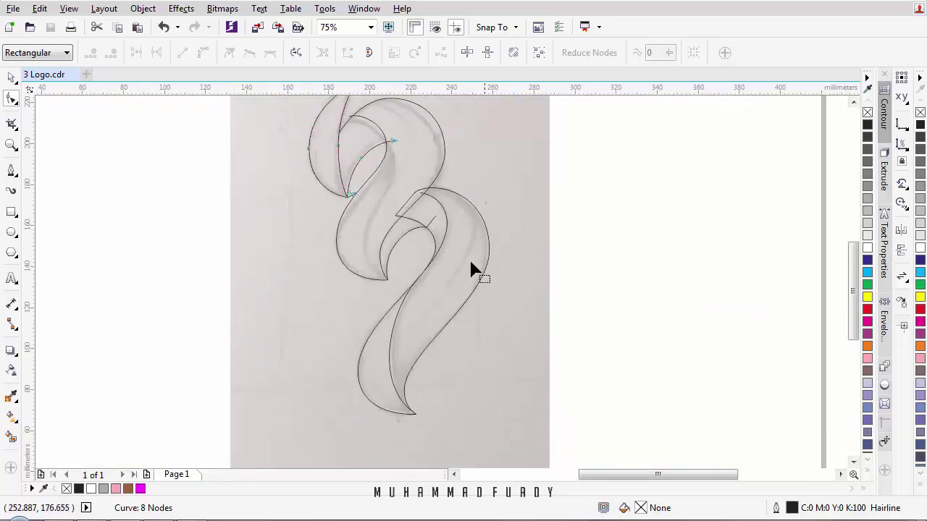
# Step: Smart-fill the lowest left crescent with brown (#996633) and a hairline magenta outline
pyautogui.click(11, 439)
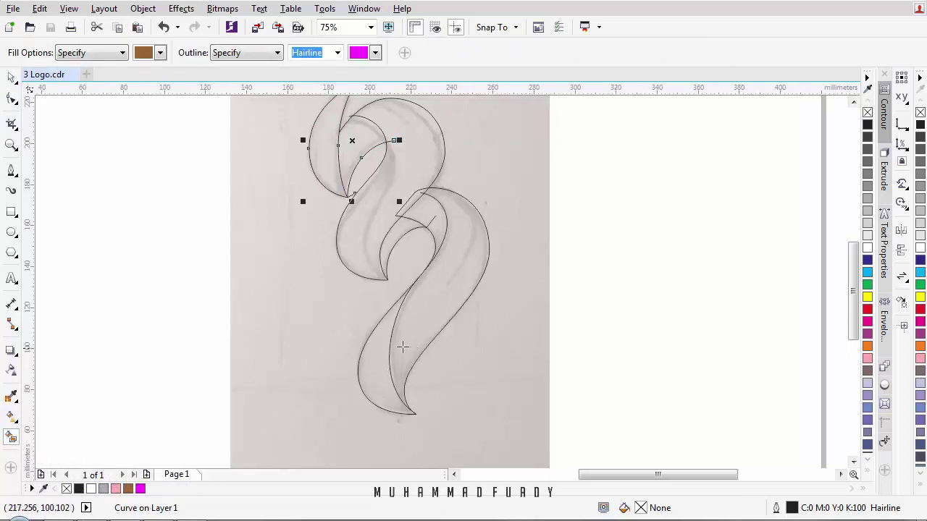
pyautogui.scroll(2, 383, 376)
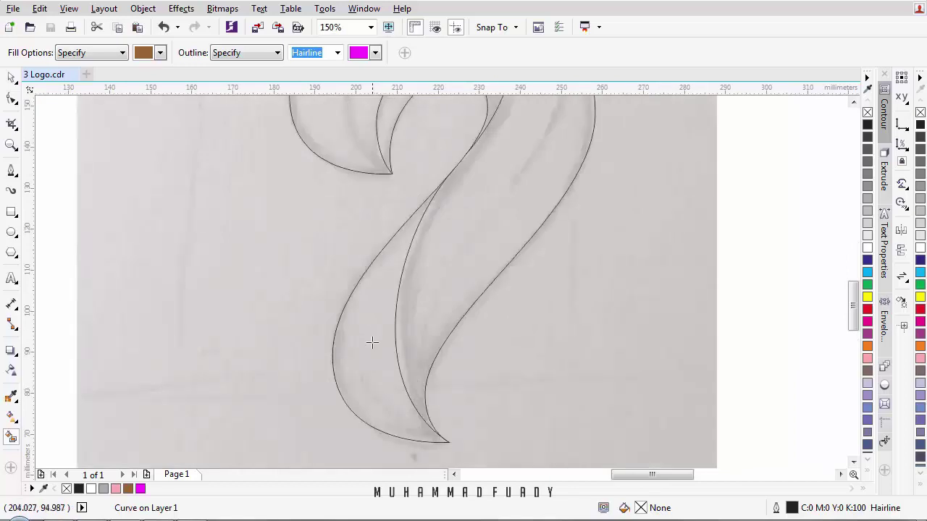
pyautogui.scroll(-2, 371, 343)
pyautogui.click(389, 331)
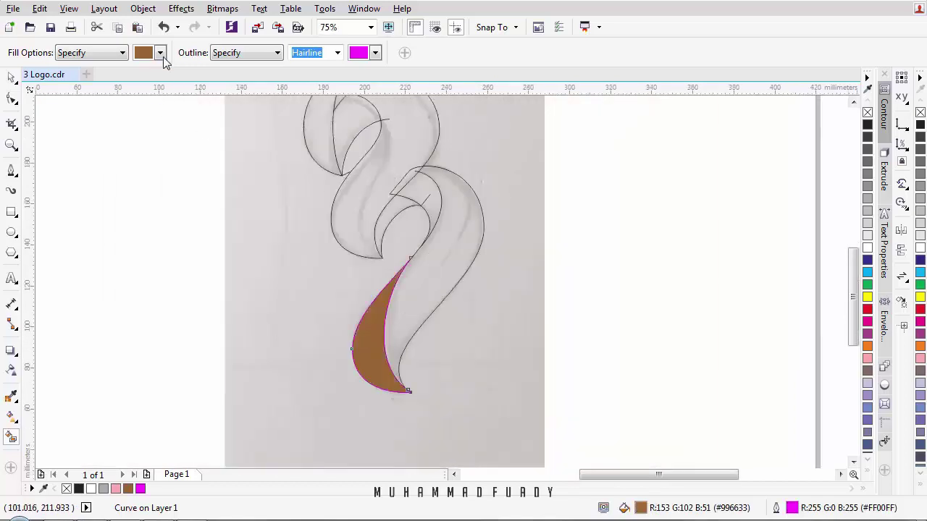
# Step: Set the smart fill colour to orange-red (#CC3300) and fill the large outer body of the lower shape
pyautogui.click(161, 54)
pyautogui.click(173, 94)
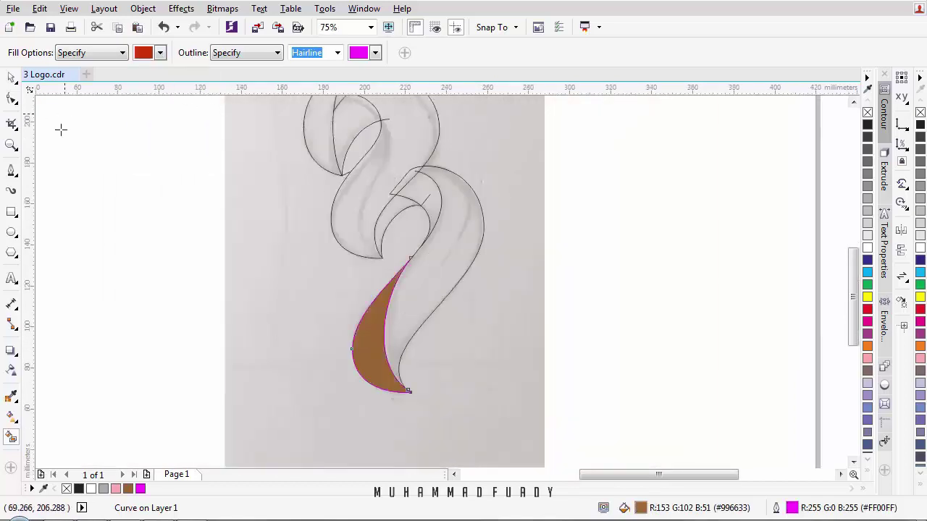
pyautogui.click(439, 285)
pyautogui.scroll(4, 420, 159)
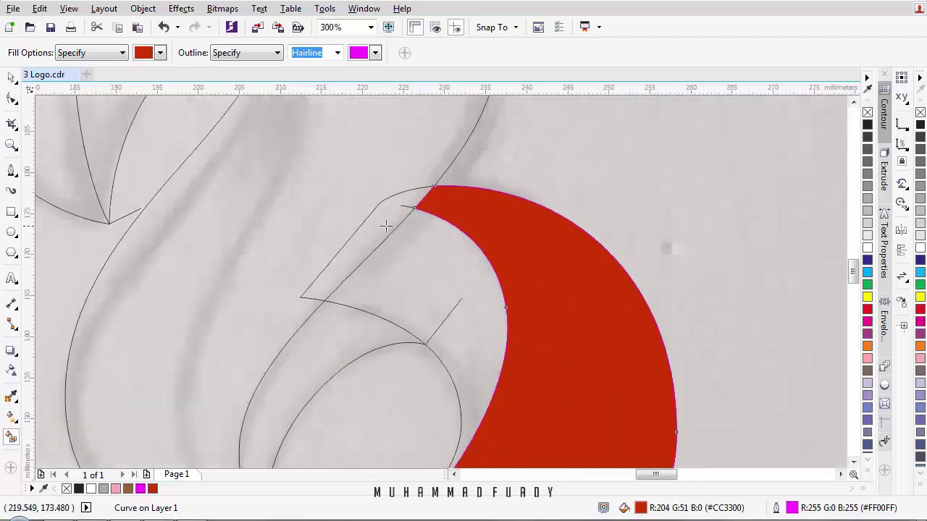
pyautogui.scroll(-2, 386, 226)
# Step: Set the smart fill colour to light pink (#FFCCCC) and fill the inner region beside the red body
pyautogui.click(160, 52)
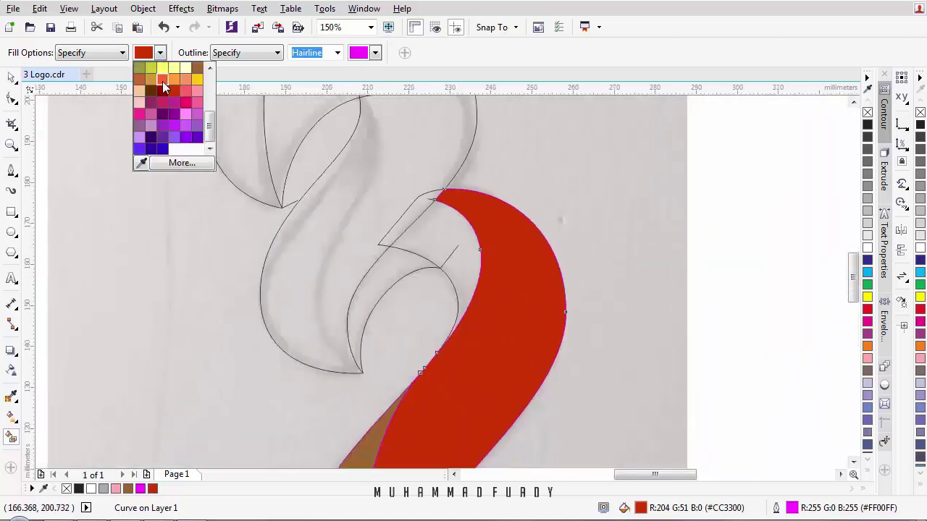
pyautogui.click(138, 102)
pyautogui.click(451, 240)
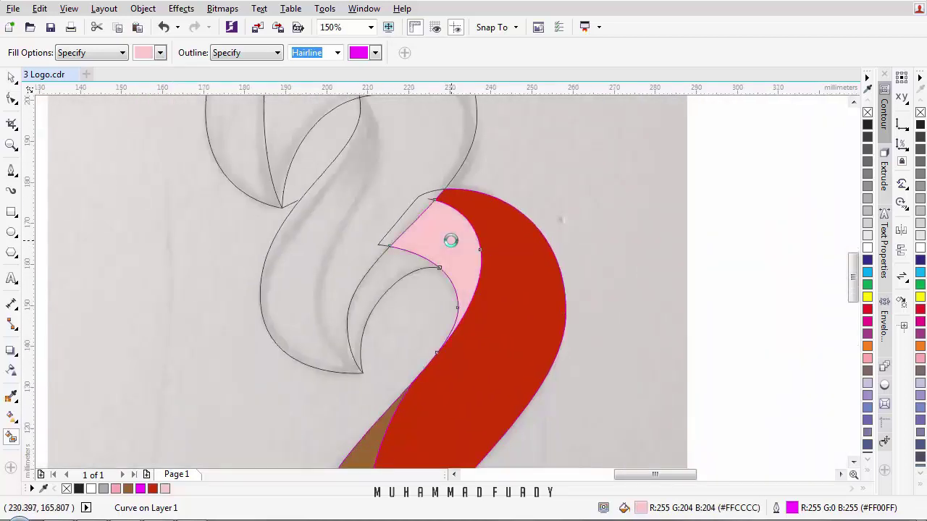
# Step: Set the smart fill colour to yellow (#FFCC00) and fill the crescent between the pink region and the middle tip
pyautogui.click(160, 53)
pyautogui.click(209, 148)
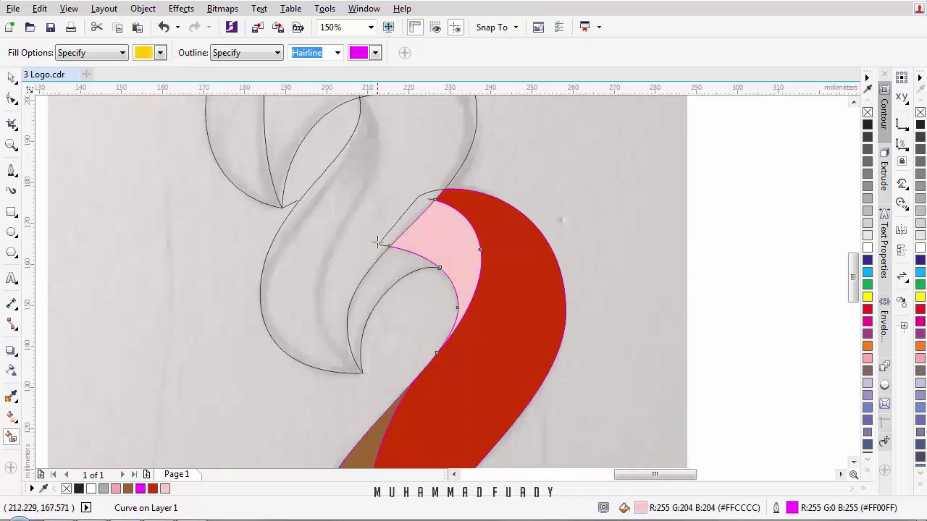
pyautogui.click(378, 247)
pyautogui.scroll(-2, 378, 247)
pyautogui.scroll(2, 321, 256)
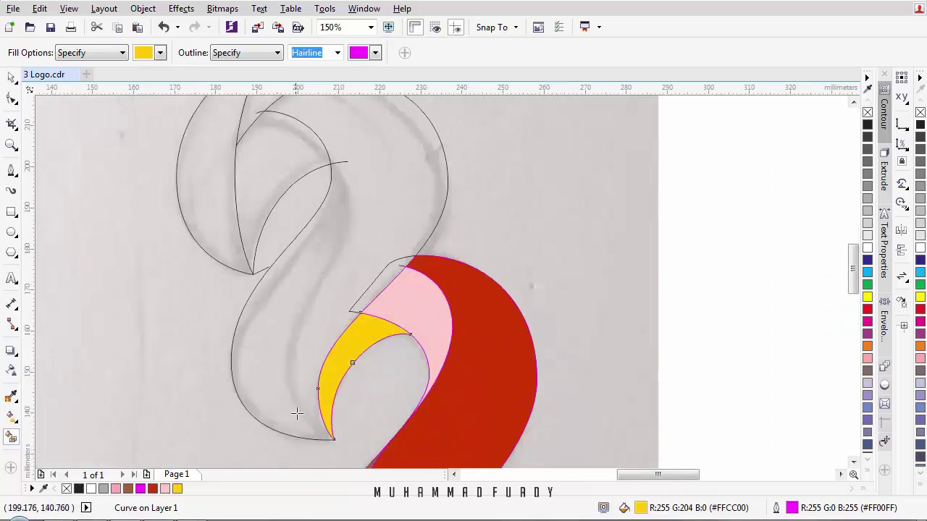
# Step: Trace an inner curve about 71 mm tall with the Pen tool from the upper loop to the middle tip, and select its nodes for editing
pyautogui.click(11, 170)
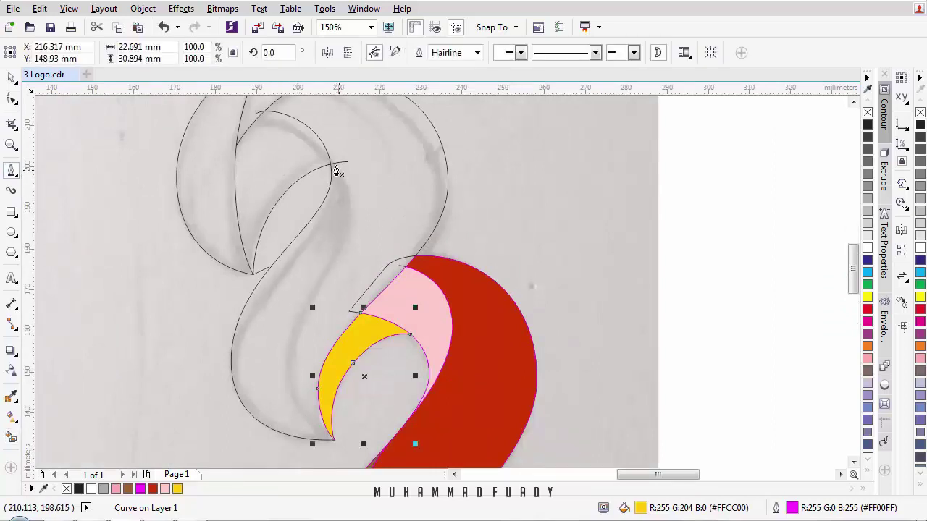
pyautogui.click(326, 148)
pyautogui.moveTo(337, 249); pyautogui.dragTo(329, 400)
pyautogui.scroll(2, 338, 288)
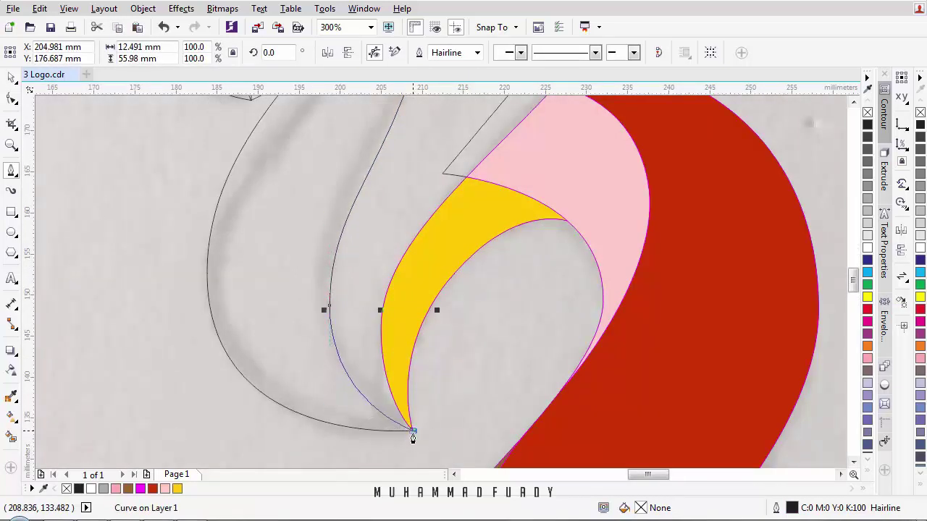
pyautogui.click(412, 430)
pyautogui.scroll(-1, 405, 317)
pyautogui.moveTo(403, 269); pyautogui.dragTo(387, 320)
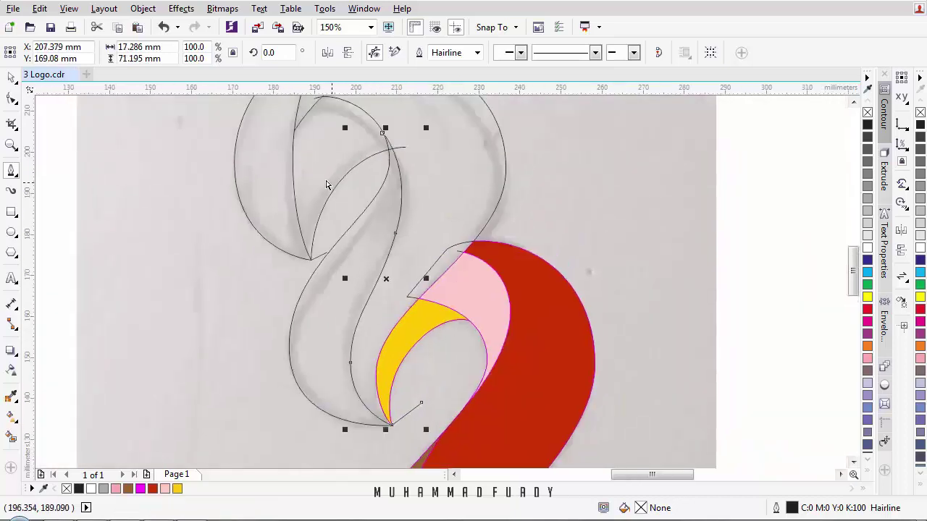
pyautogui.press('F10')
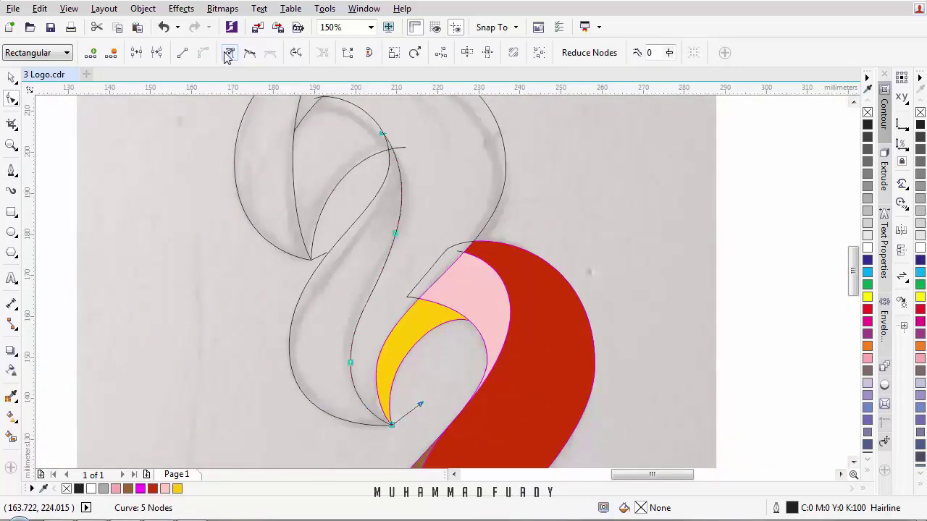
# Step: Delete the middle node of the inner curve and move its upper end node slightly up along the loop
pyautogui.click(394, 233)
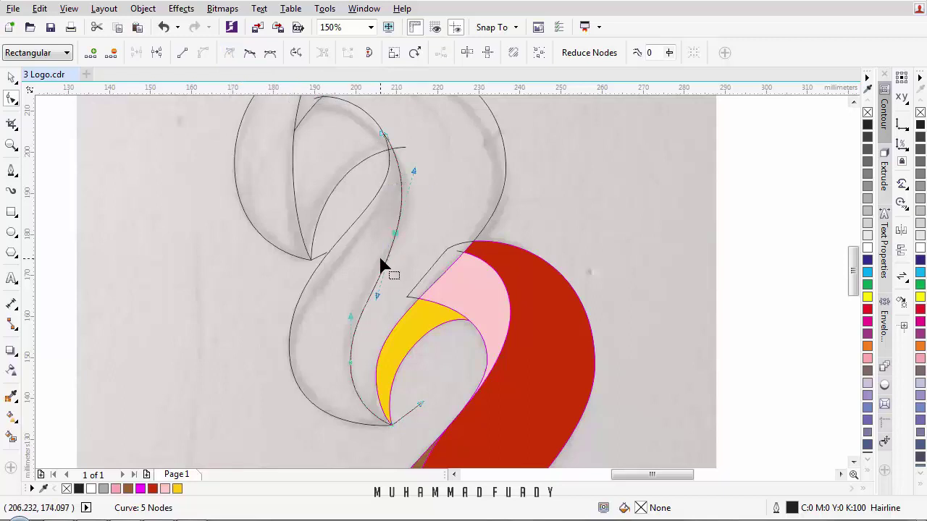
pyautogui.press('Delete')
pyautogui.click(381, 133)
pyautogui.scroll(1, 375, 133)
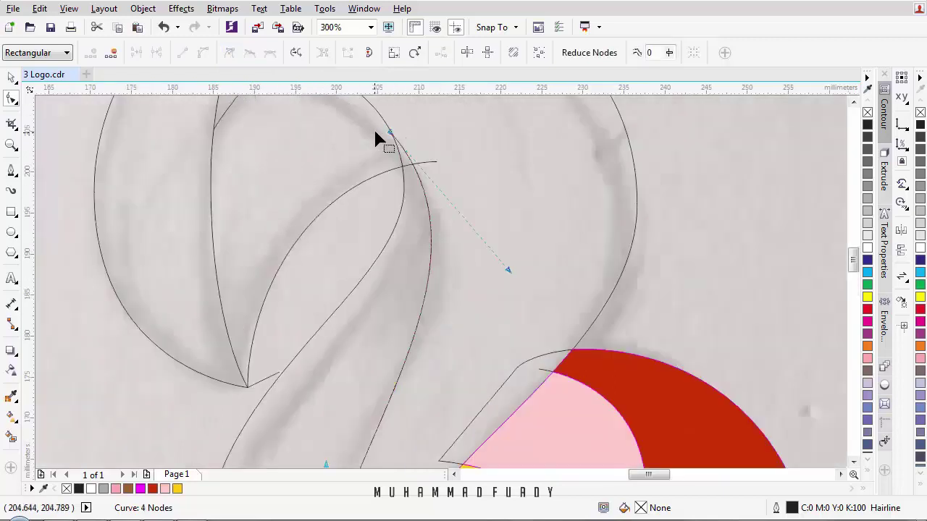
pyautogui.moveTo(392, 133); pyautogui.dragTo(380, 119)
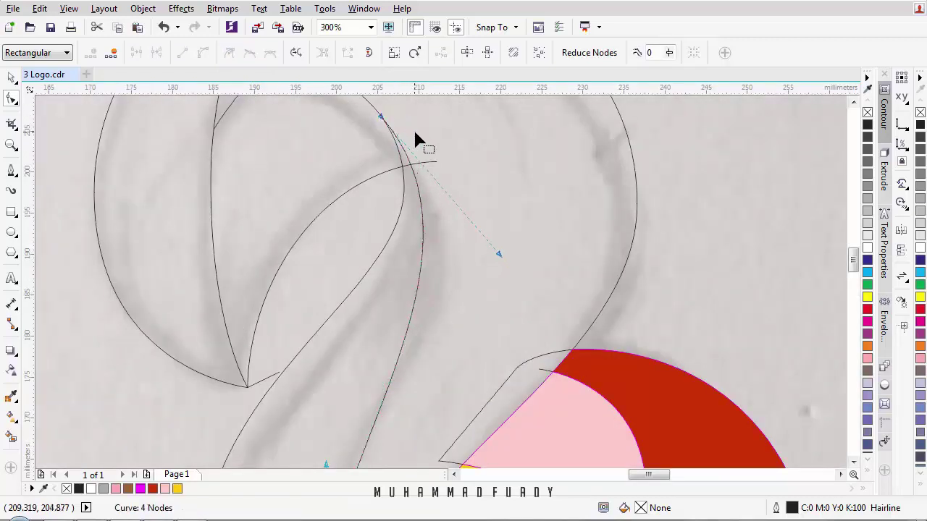
# Step: Adjust the control handles at the inner curve's upper end node and lower bend to follow the sketched contour
pyautogui.scroll(-1, 415, 139)
pyautogui.moveTo(457, 204); pyautogui.dragTo(454, 208)
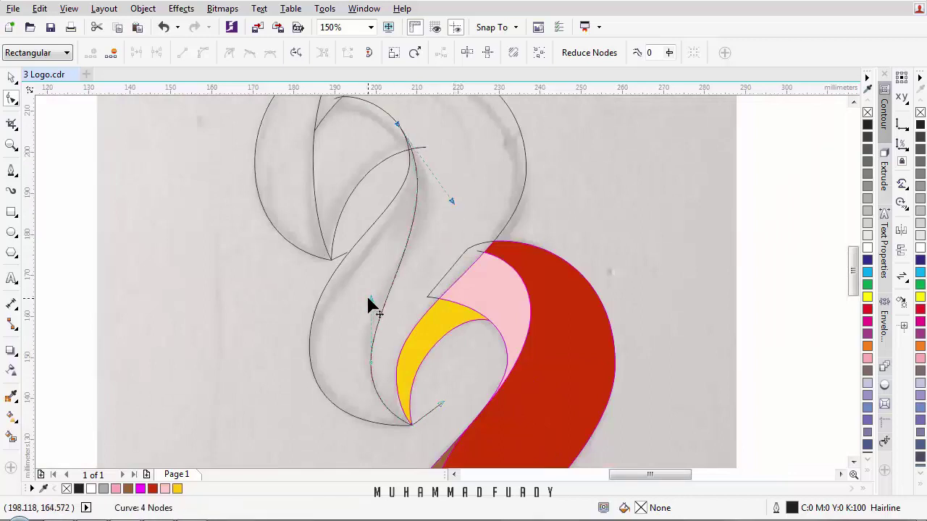
pyautogui.moveTo(370, 301); pyautogui.dragTo(372, 292)
pyautogui.scroll(1, 375, 293)
pyautogui.scroll(-2, 372, 276)
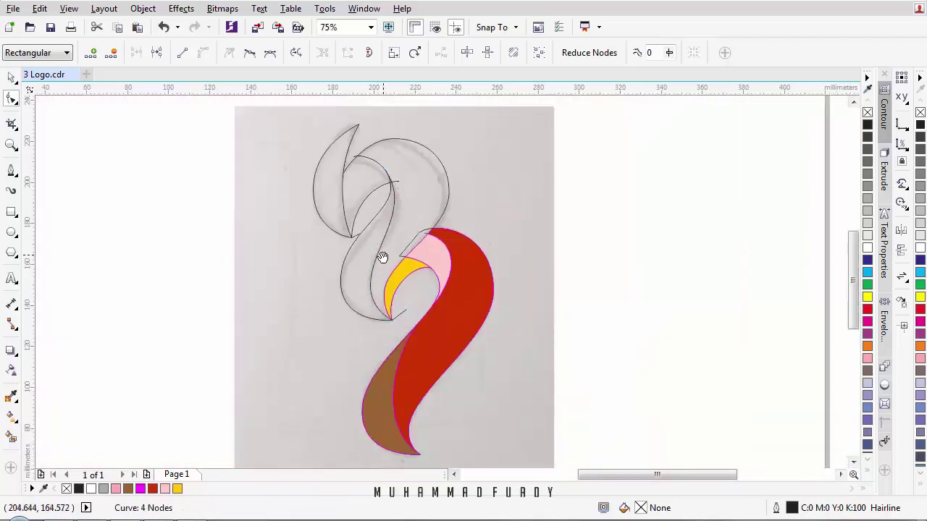
pyautogui.scroll(1, 382, 259)
pyautogui.moveTo(352, 387); pyautogui.dragTo(352, 393)
pyautogui.scroll(-1, 373, 310)
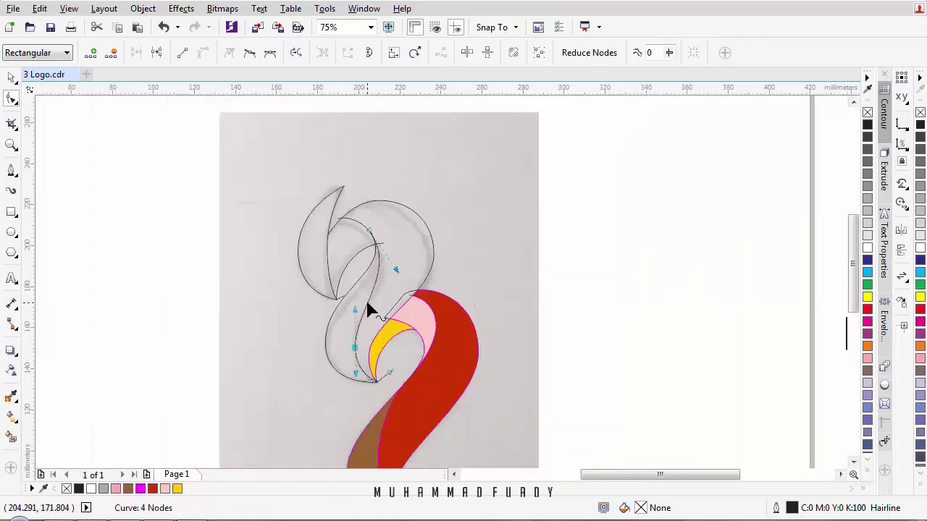
pyautogui.scroll(1, 397, 246)
pyautogui.moveTo(367, 250); pyautogui.dragTo(368, 174)
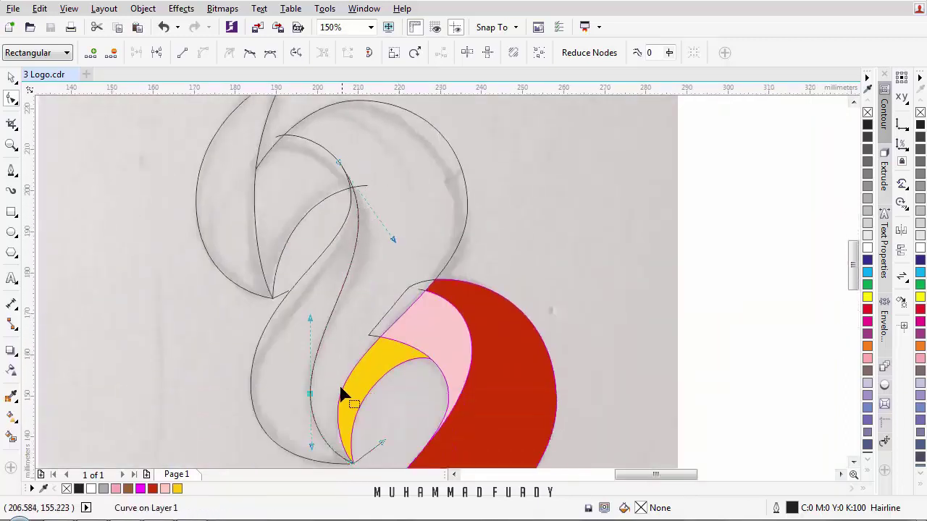
pyautogui.moveTo(181, 399); pyautogui.dragTo(199, 335)
# Step: Set the smart fill colour to orange (#FF6633) and fill the large upper body and the narrow wedge above the pink region
pyautogui.click(11, 439)
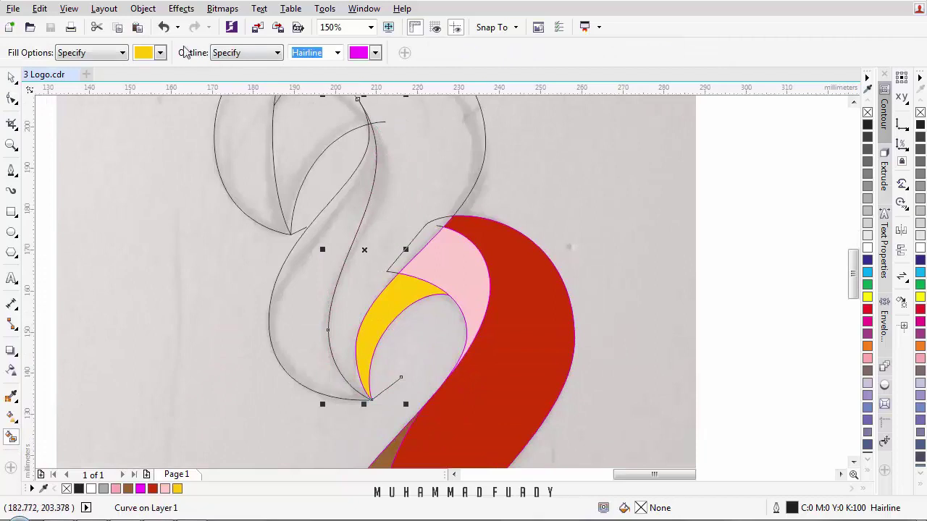
pyautogui.click(160, 52)
pyautogui.click(169, 84)
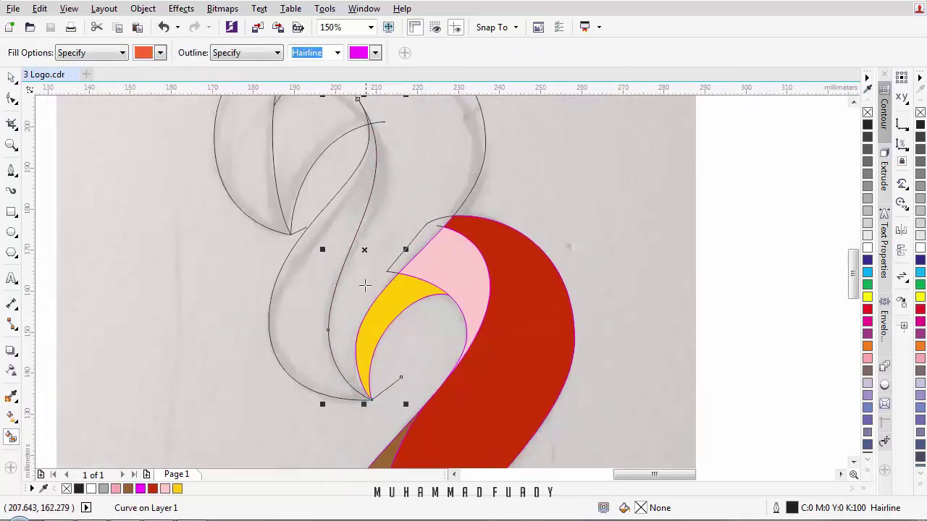
pyautogui.click(364, 285)
pyautogui.click(399, 262)
pyautogui.scroll(-1, 400, 262)
pyautogui.scroll(1, 378, 172)
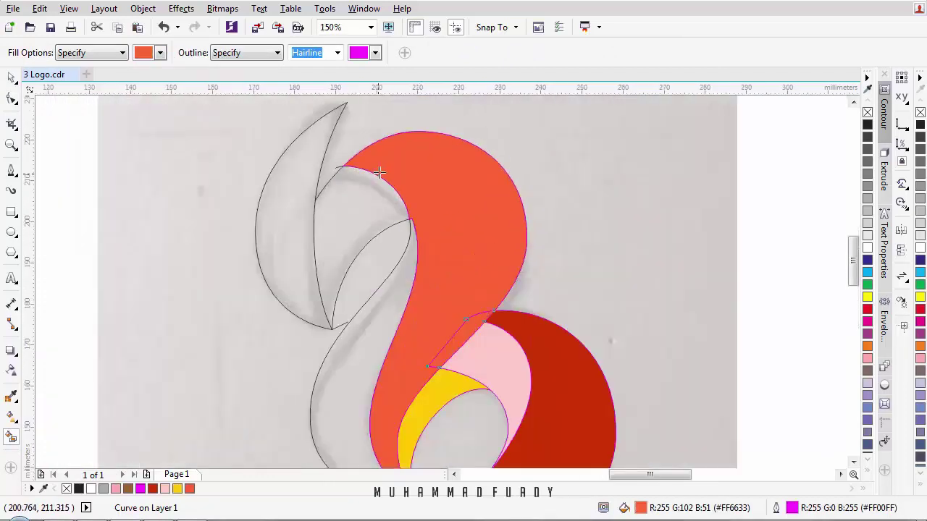
# Step: Undo the orange fills and fill the same upper body and wedge again in orange
pyautogui.moveTo(394, 227); pyautogui.dragTo(400, 153)
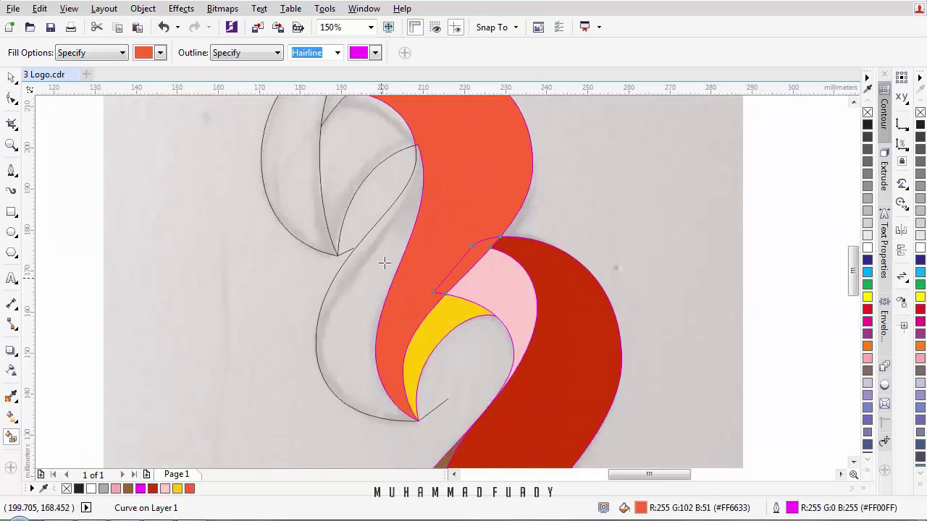
pyautogui.scroll(2, 411, 138)
pyautogui.scroll(-2, 424, 137)
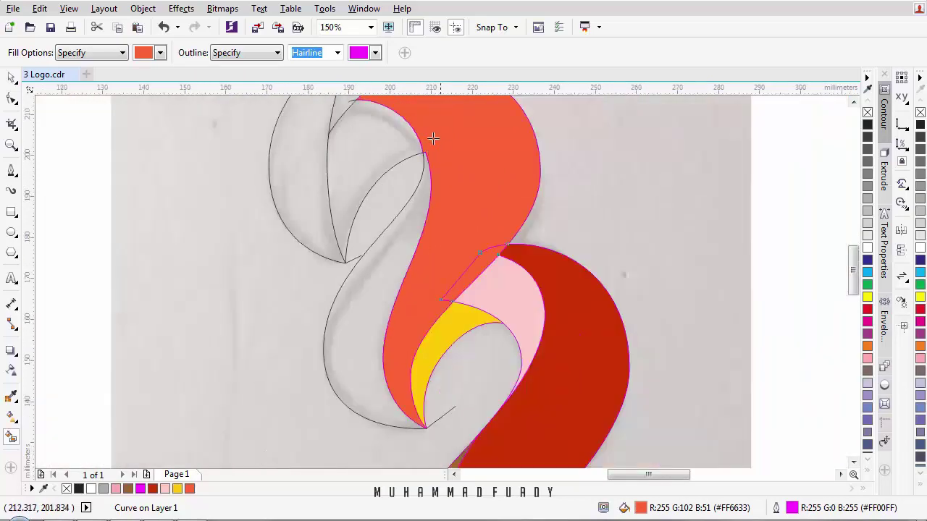
pyautogui.scroll(1, 432, 138)
pyautogui.hotkey('ctrl', 'z')
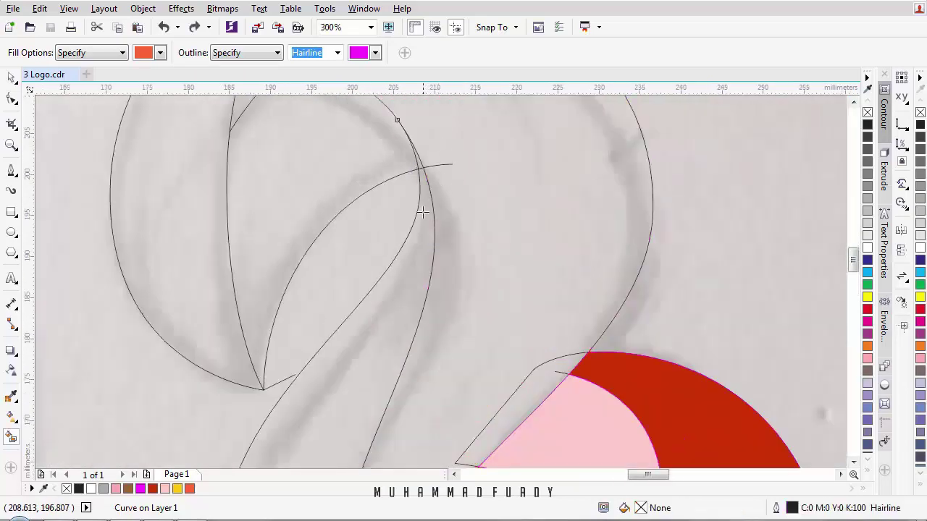
pyautogui.scroll(-1, 466, 222)
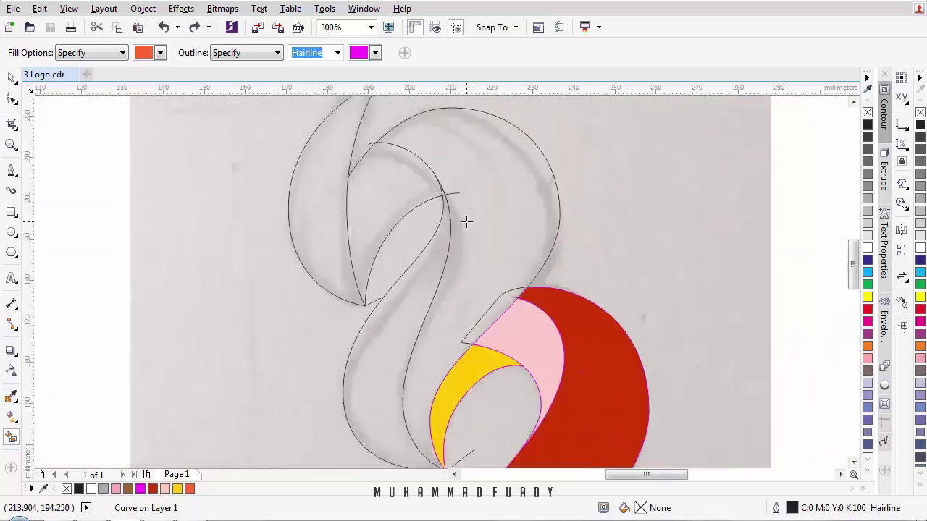
pyautogui.click(440, 350)
pyautogui.scroll(1, 444, 202)
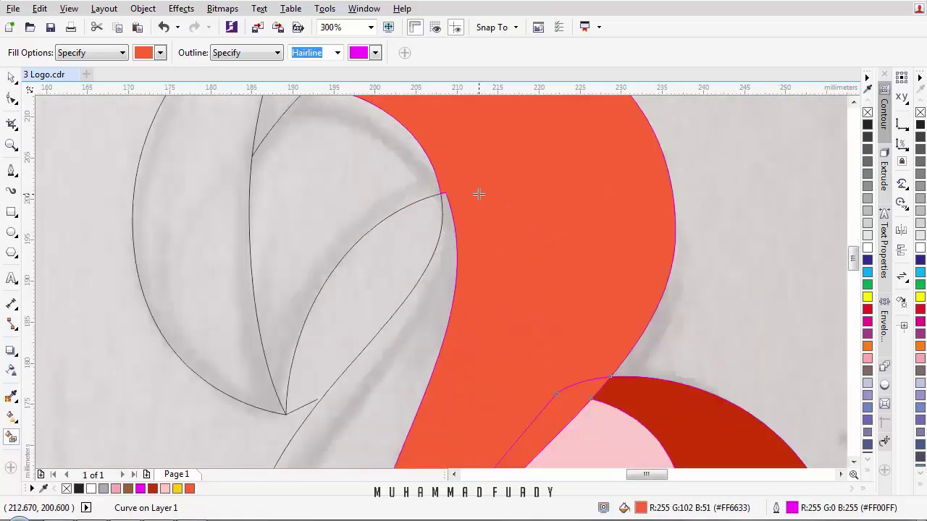
pyautogui.scroll(1, 479, 194)
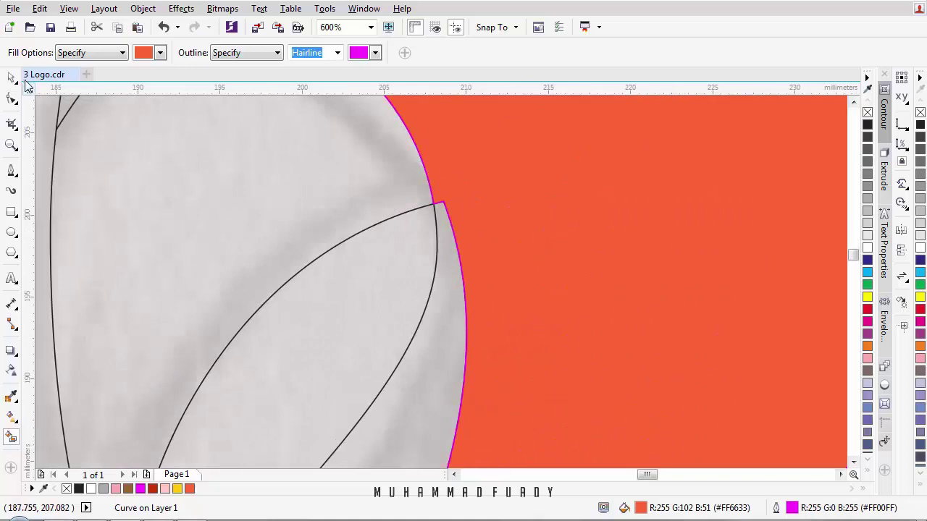
# Step: Try moving the orange upper body aside and undo the move
pyautogui.click(12, 77)
pyautogui.moveTo(560, 200); pyautogui.dragTo(623, 160)
pyautogui.hotkey('ctrl', 'z')
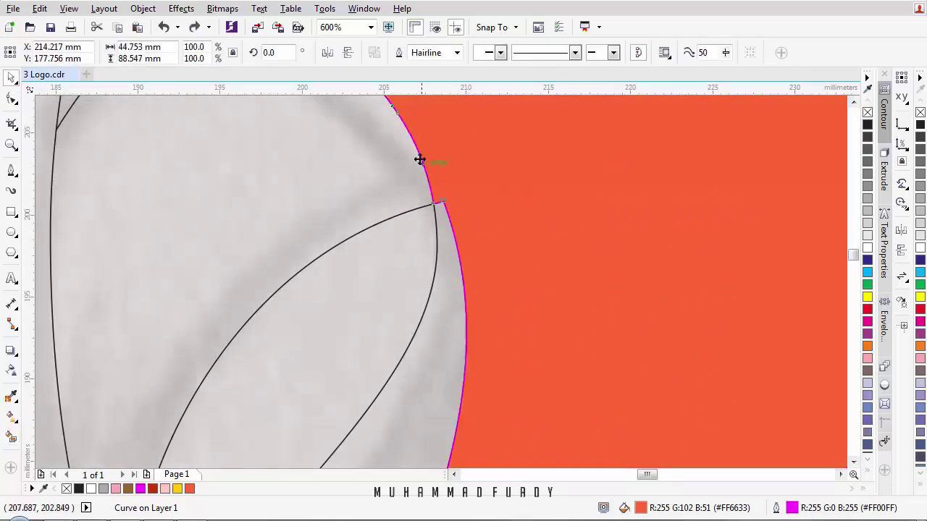
pyautogui.scroll(-2, 443, 247)
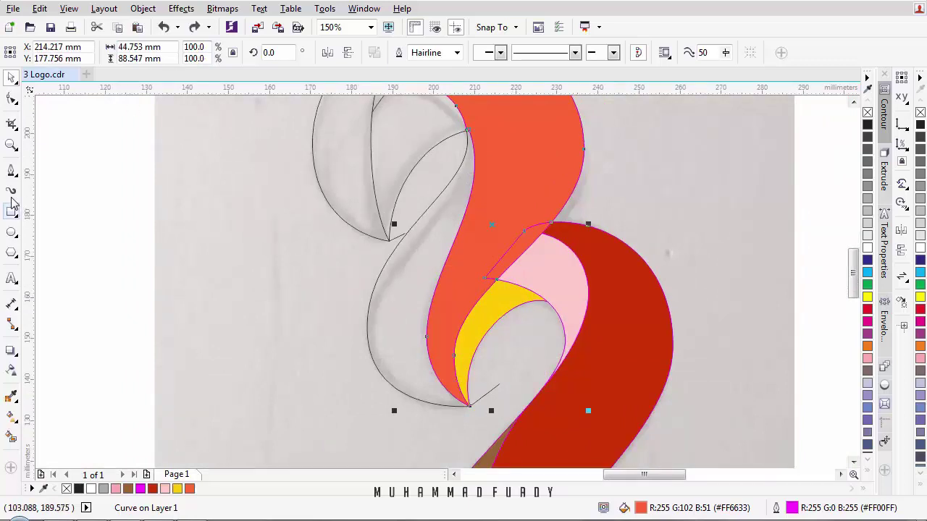
# Step: Set the smart fill colour to magenta-red (#CC3366) and fill the curved band beside the orange body
pyautogui.click(11, 437)
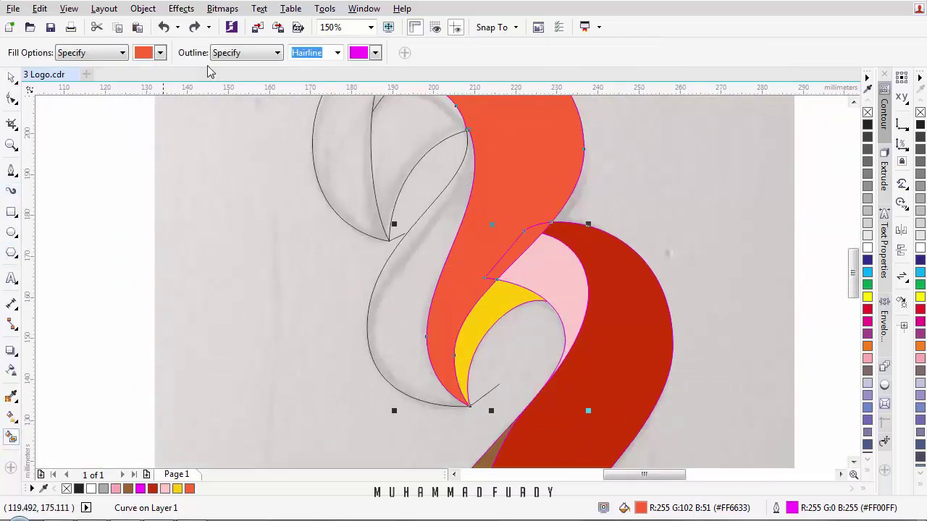
pyautogui.click(160, 52)
pyautogui.click(172, 105)
pyautogui.click(429, 237)
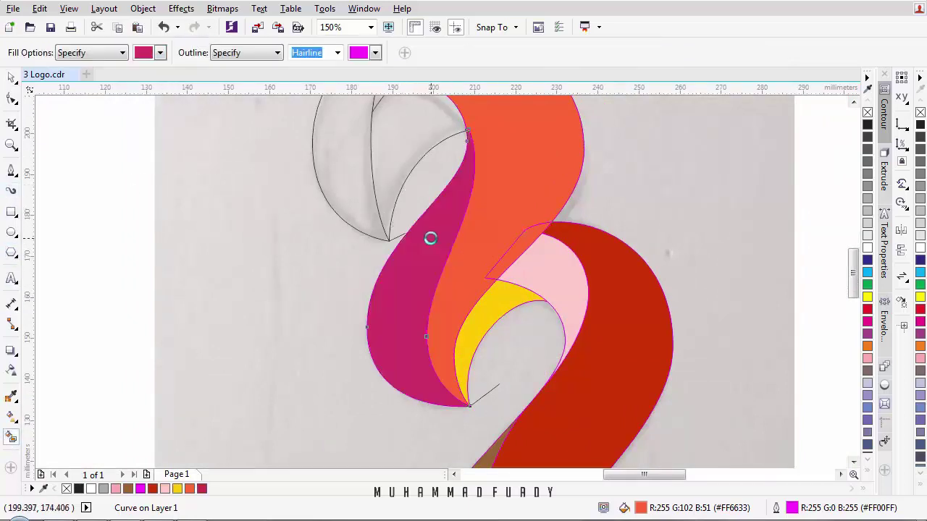
pyautogui.scroll(-1, 429, 236)
pyautogui.scroll(1, 424, 221)
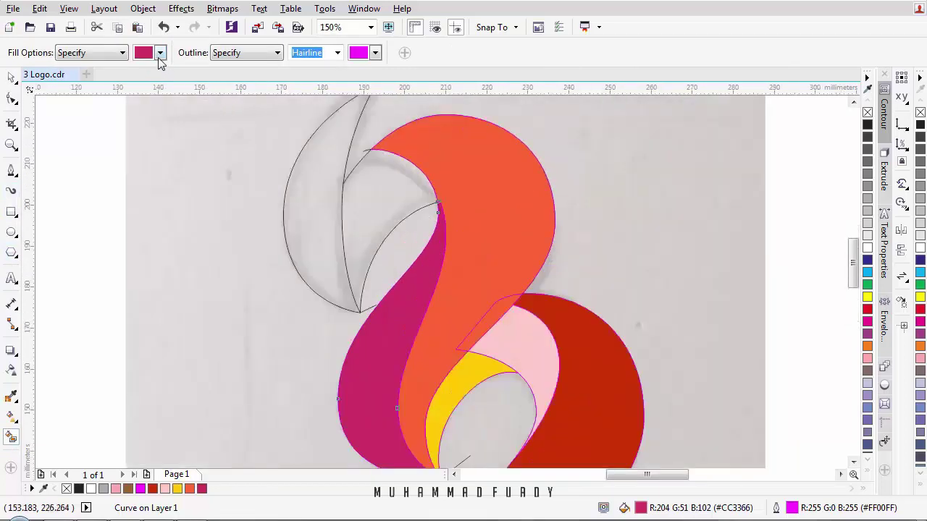
# Step: Set the smart fill colour to purple (#663399) and fill the inner region beneath the orange loop
pyautogui.click(160, 52)
pyautogui.click(164, 139)
pyautogui.click(383, 170)
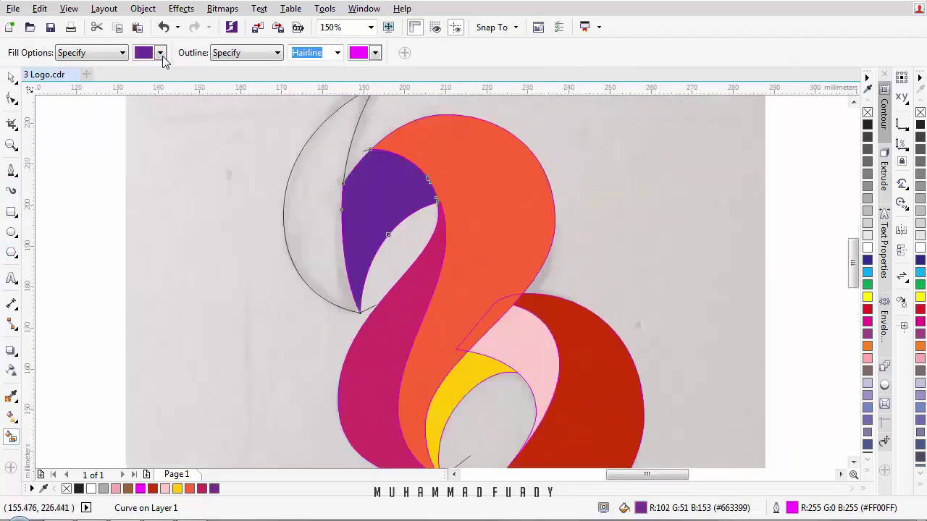
# Step: Set the smart fill colour to violet (#6600CC) and fill the outer crescent beside the purple region
pyautogui.click(160, 52)
pyautogui.click(191, 139)
pyautogui.click(319, 186)
pyautogui.scroll(-1, 369, 200)
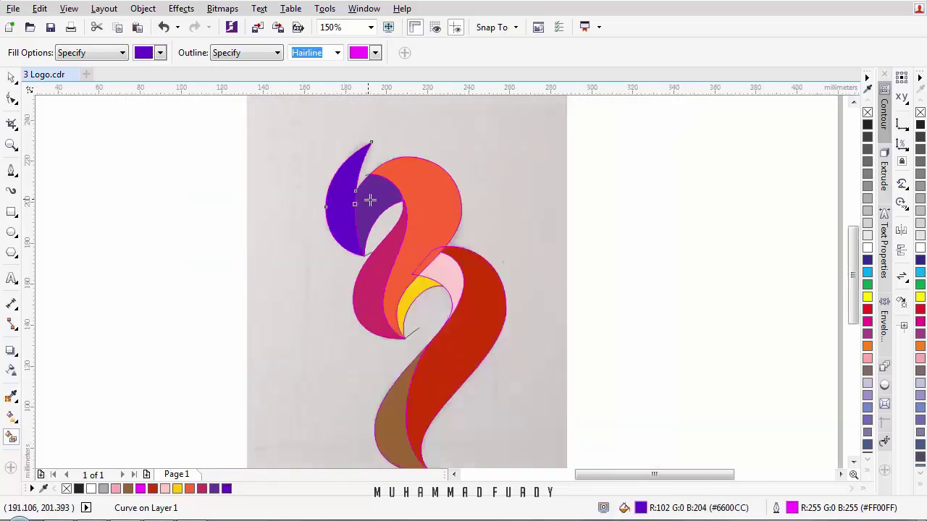
# Step: Find all objects with the No Fill property and delete the selected tracing curves
pyautogui.scroll(-2, 370, 200)
pyautogui.click(12, 75)
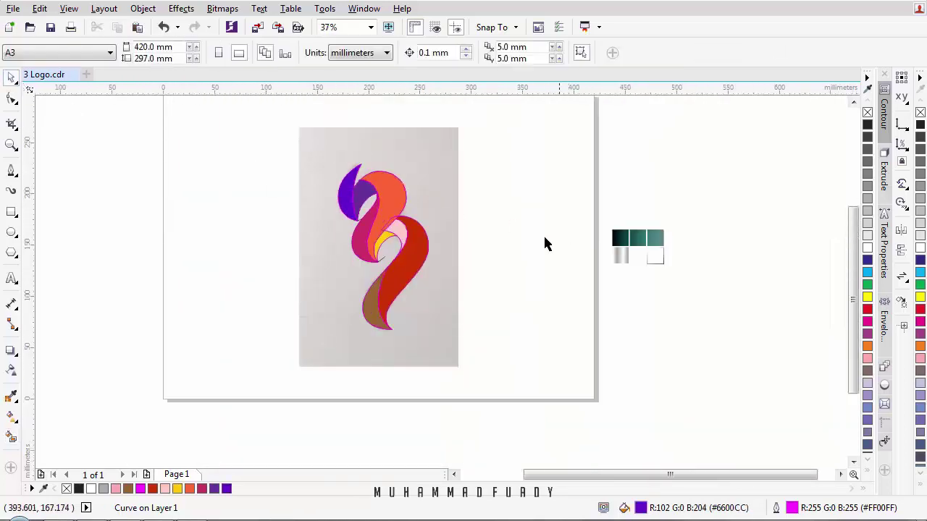
pyautogui.scroll(1, 462, 225)
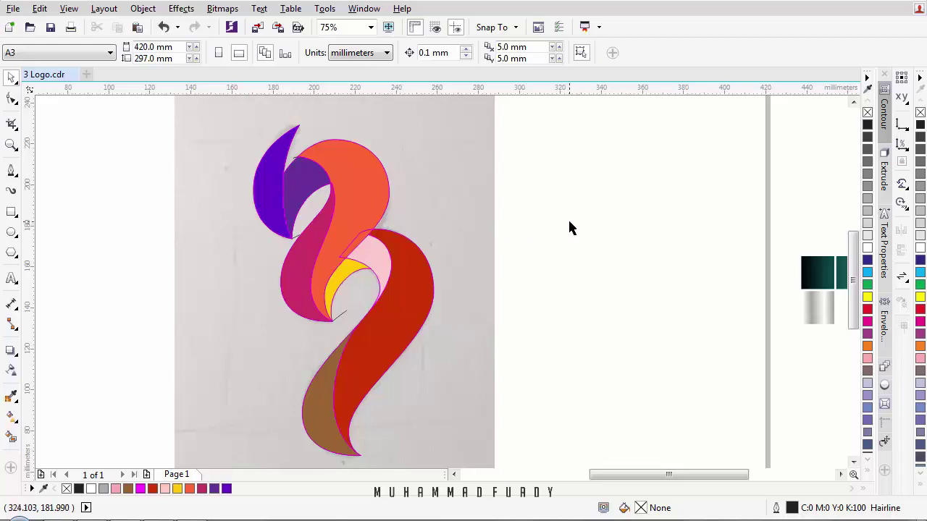
pyautogui.hotkey('ctrl', 'f')
pyautogui.click(506, 386)
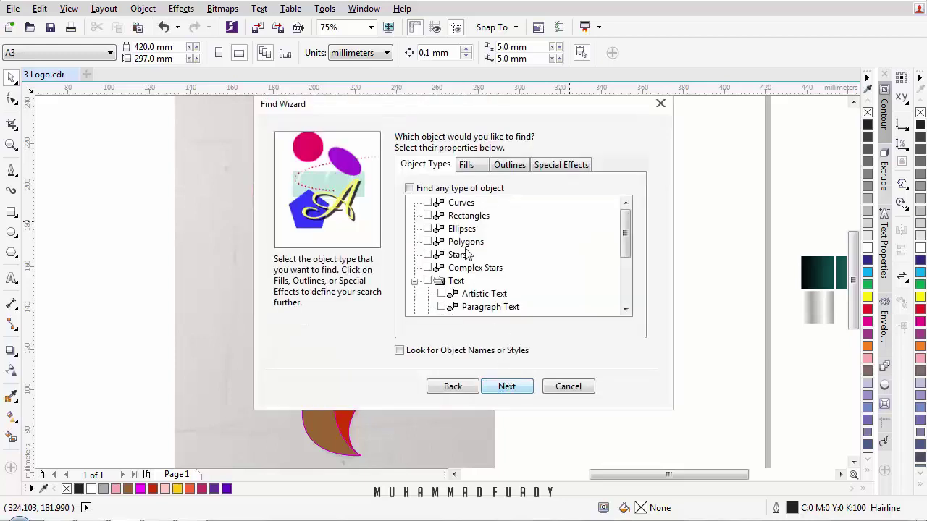
pyautogui.click(467, 165)
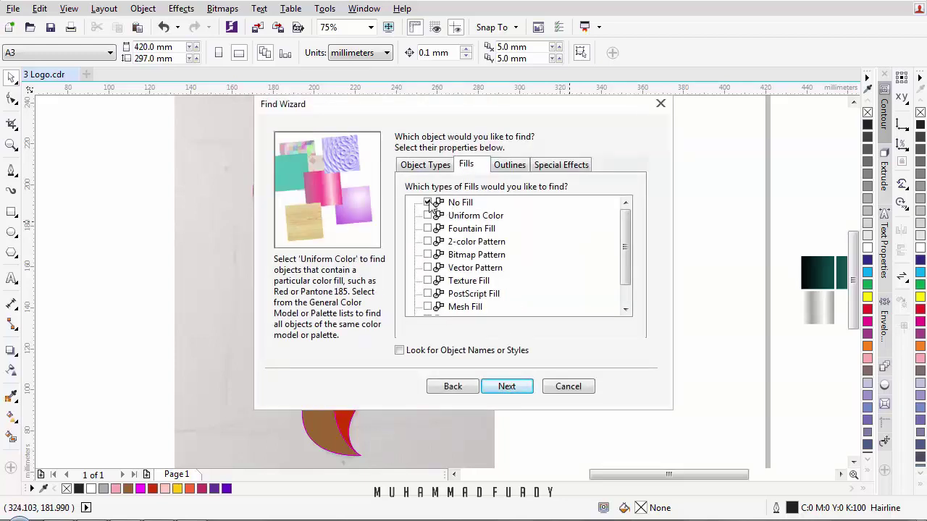
pyautogui.click(502, 387)
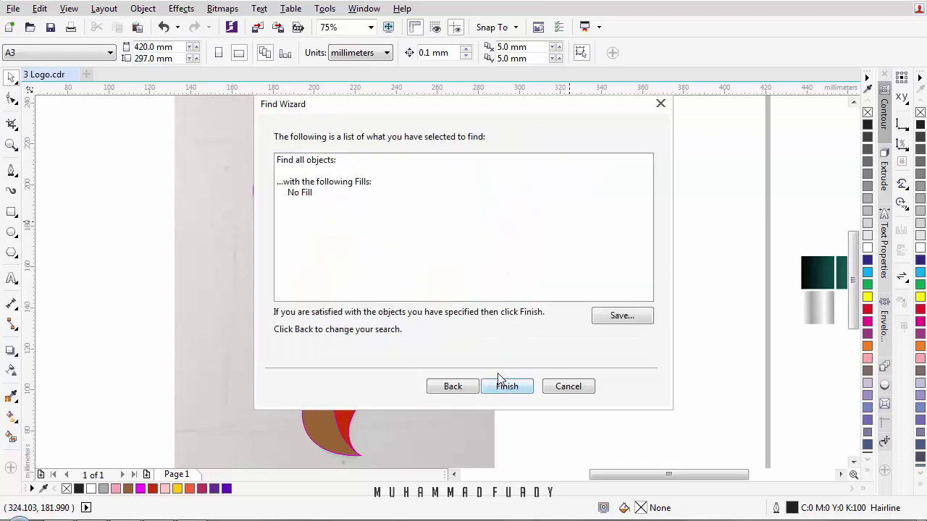
pyautogui.click(500, 384)
pyautogui.click(509, 267)
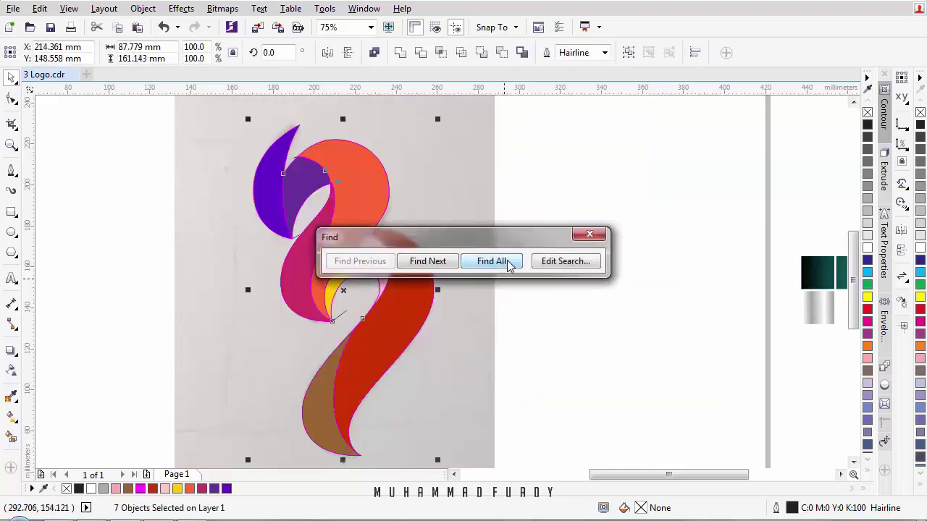
pyautogui.click(589, 234)
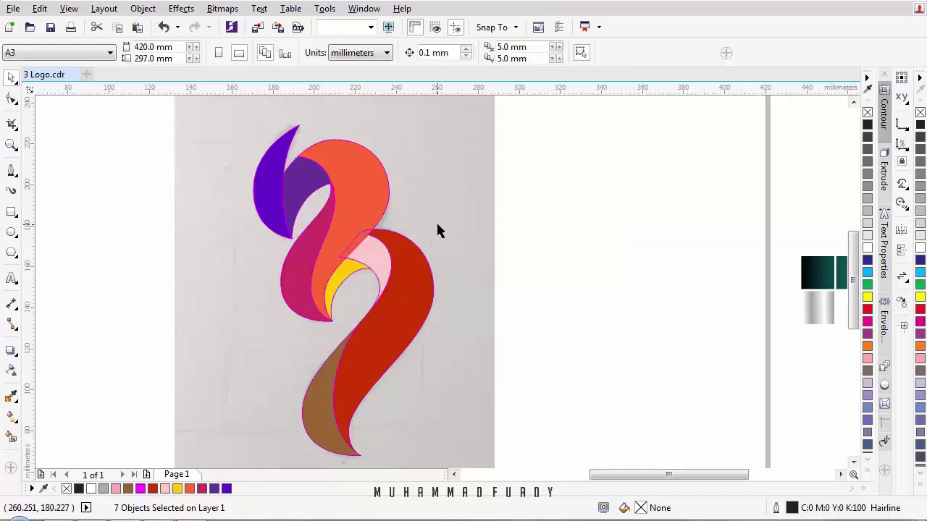
# Step: Remove the protruding upper corner node of the magenta-red band so that it tapers to a point at the purple shape's tip
pyautogui.scroll(3, 373, 241)
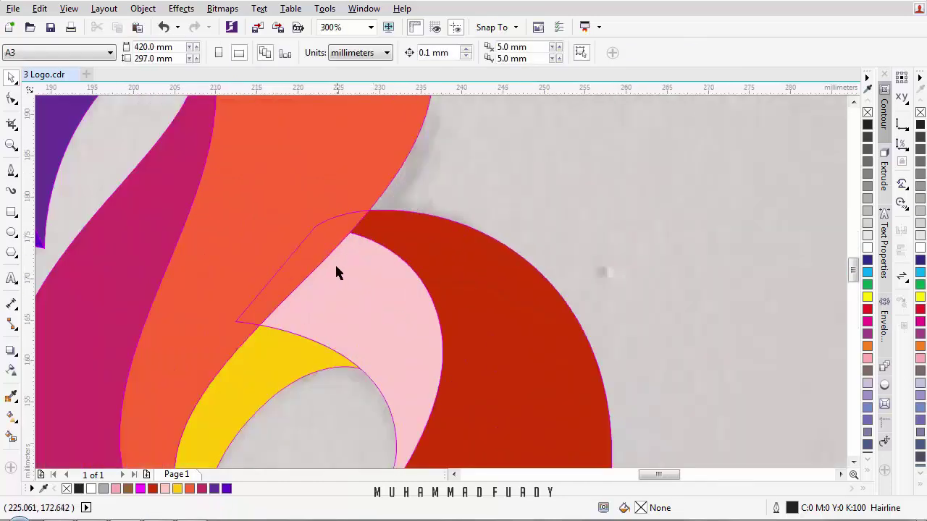
pyautogui.scroll(-1, 336, 274)
pyautogui.scroll(2, 304, 242)
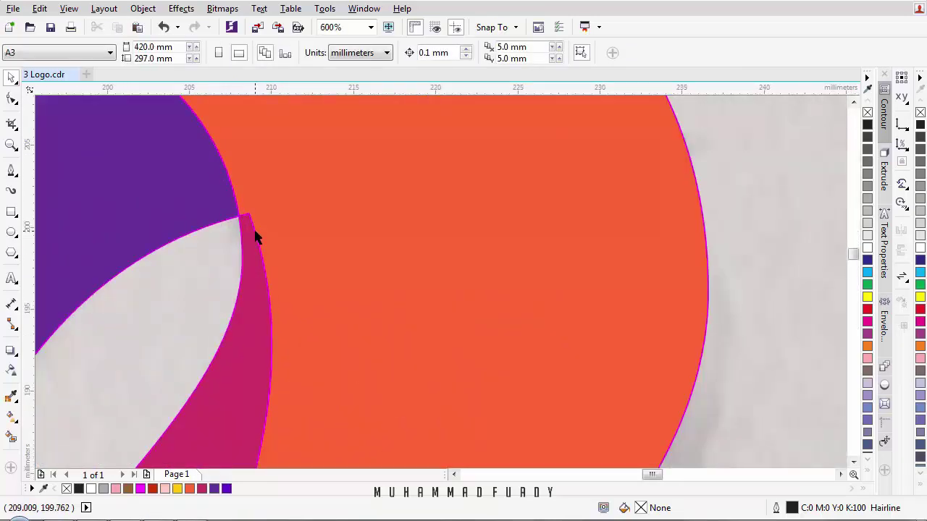
pyautogui.click(255, 236)
pyautogui.scroll(1, 255, 236)
pyautogui.press('F10')
pyautogui.click(253, 211)
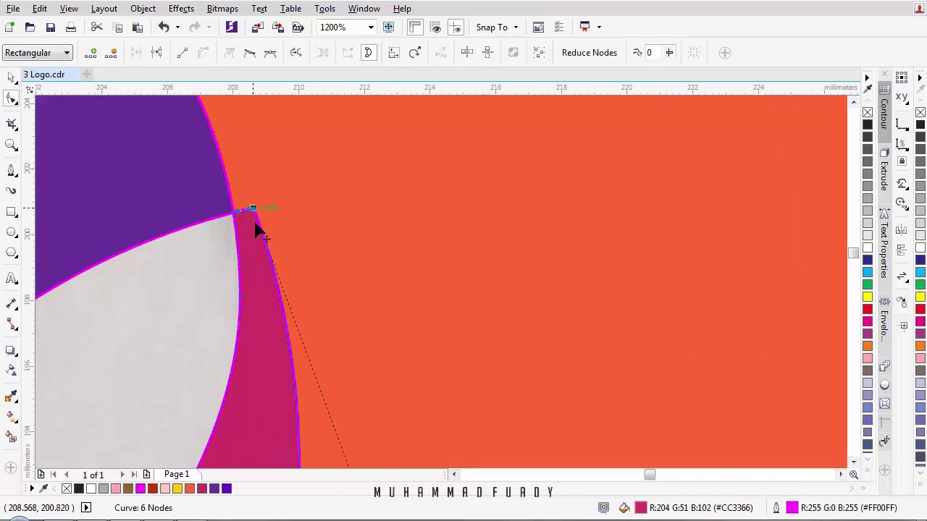
pyautogui.moveTo(254, 224); pyautogui.dragTo(253, 259)
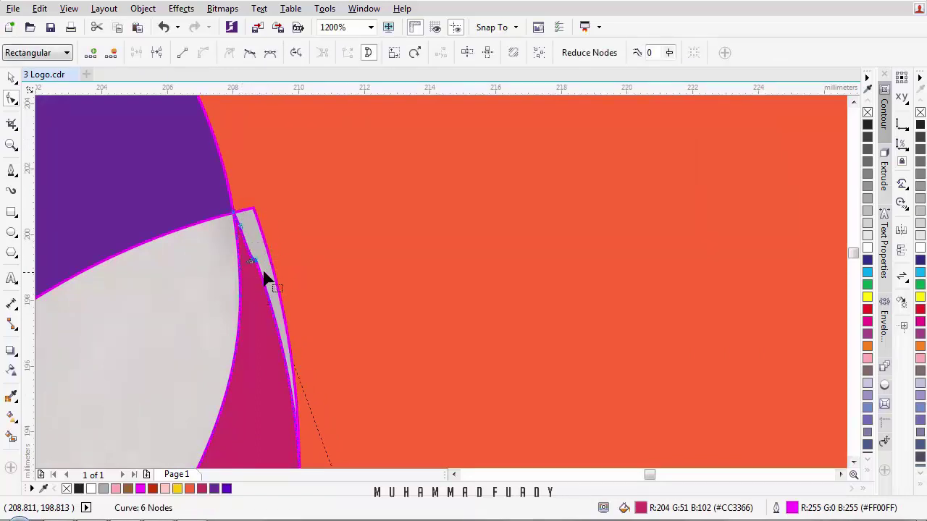
pyautogui.press('Delete')
# Step: Move the orange loop's protruding inner corner node in to the purple shape's tip so it overlaps the magenta-red band
pyautogui.scroll(-2, 299, 264)
pyautogui.scroll(1, 297, 199)
pyautogui.scroll(1, 297, 199)
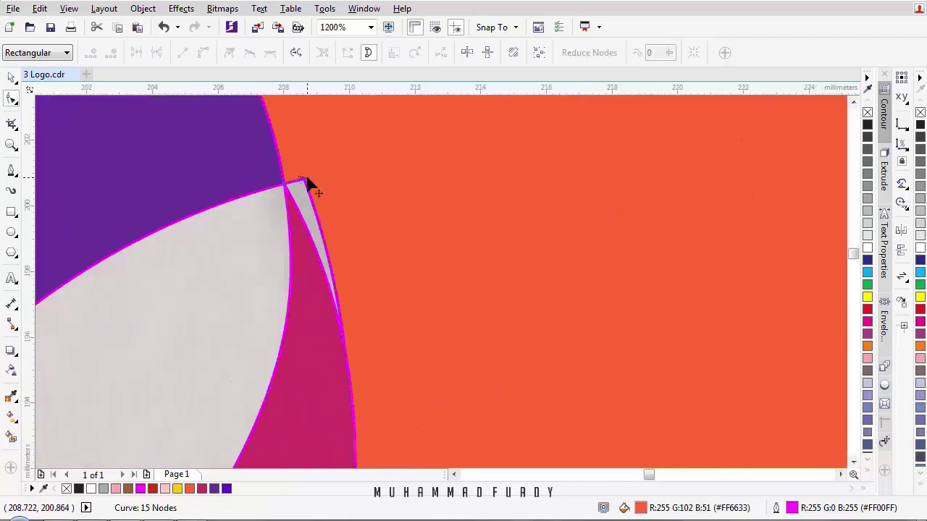
pyautogui.scroll(1, 308, 185)
pyautogui.moveTo(303, 188); pyautogui.dragTo(261, 196)
pyautogui.scroll(-3, 271, 199)
pyautogui.scroll(-1, 305, 175)
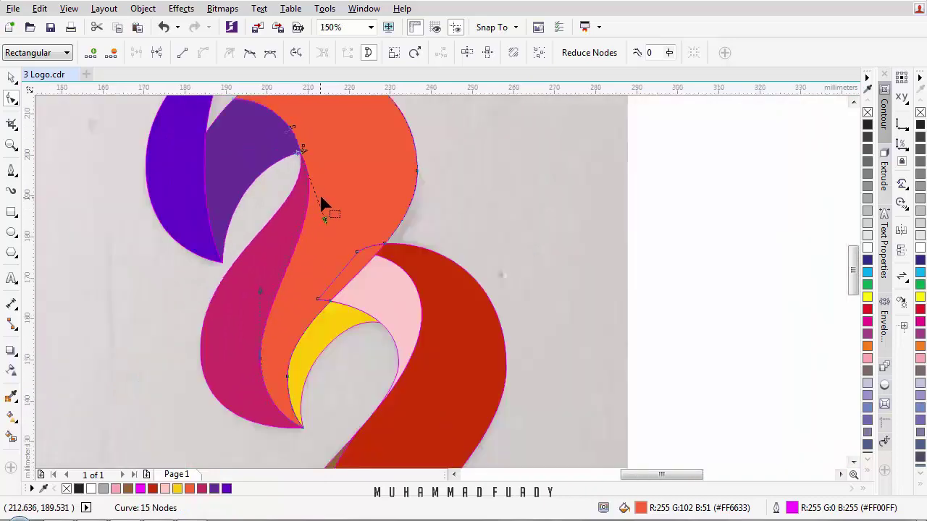
pyautogui.scroll(-1, 310, 185)
pyautogui.press('space')
pyautogui.press('Escape')
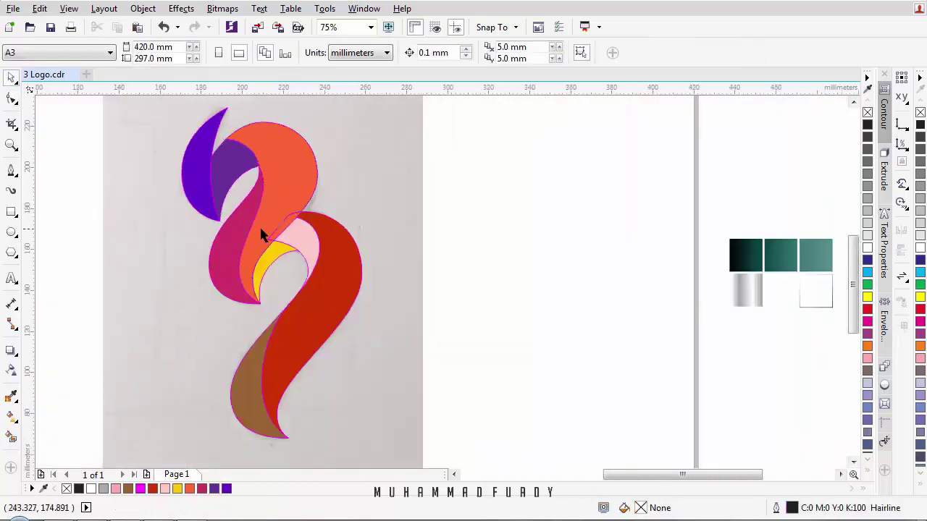
# Step: Remove the fill from all the logo shapes, leaving only their magenta outlines over the sketch
pyautogui.scroll(-1, 333, 205)
pyautogui.moveTo(249, 231); pyautogui.dragTo(406, 349)
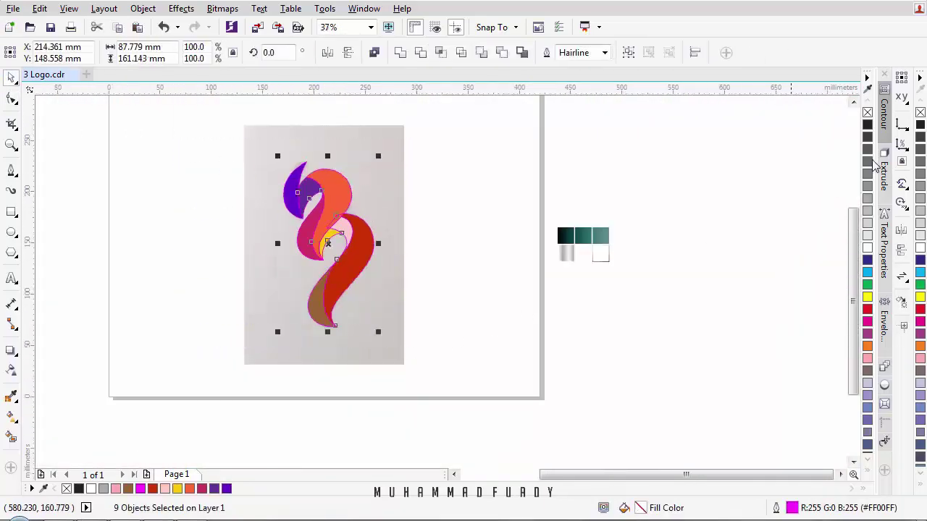
pyautogui.click(920, 114)
pyautogui.click(493, 196)
pyautogui.scroll(2, 325, 207)
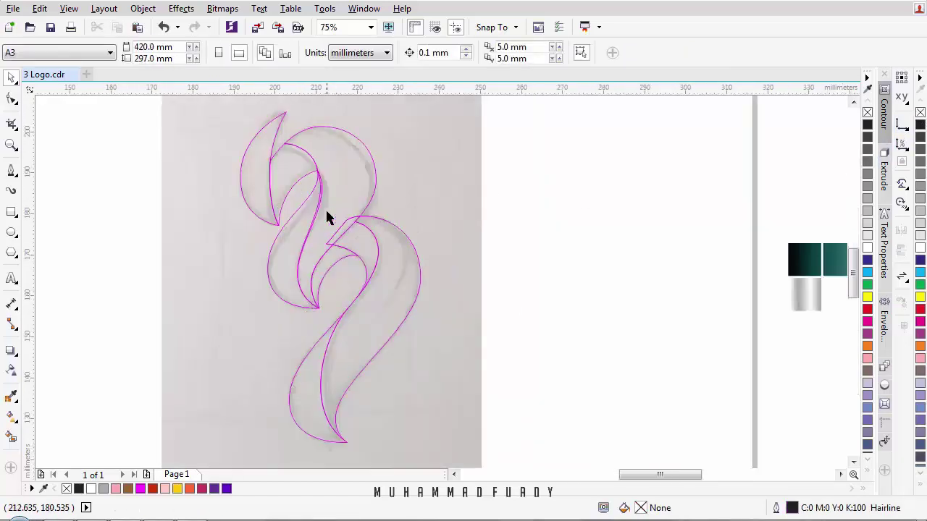
# Step: Weld the small leftover sliver above the yellow shape into the large loop shape
pyautogui.moveTo(369, 238); pyautogui.dragTo(389, 209)
pyautogui.hotkey('ctrl', 'z')
pyautogui.keyDown('shift'); pyautogui.click(388, 181); pyautogui.keyUp('shift')
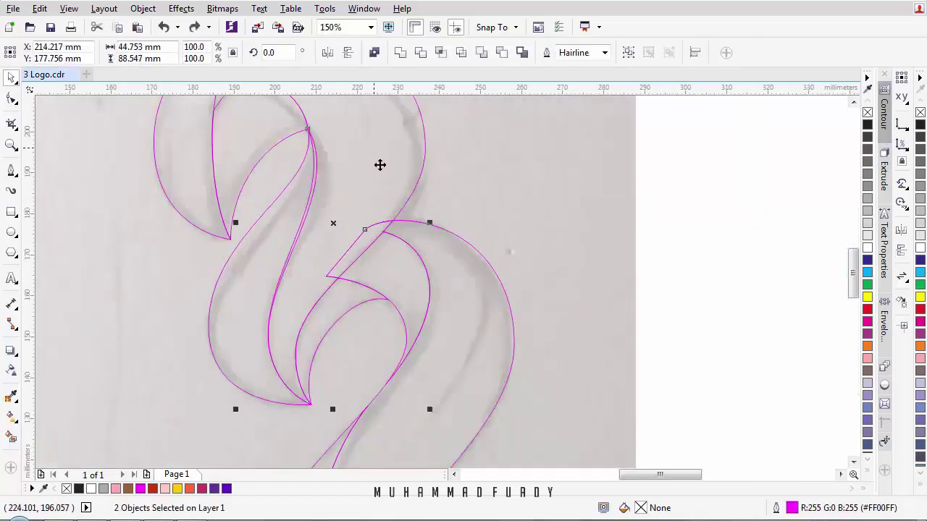
pyautogui.moveTo(375, 149); pyautogui.dragTo(395, 189)
pyautogui.hotkey('ctrl', 'z')
pyautogui.click(400, 54)
pyautogui.click(470, 161)
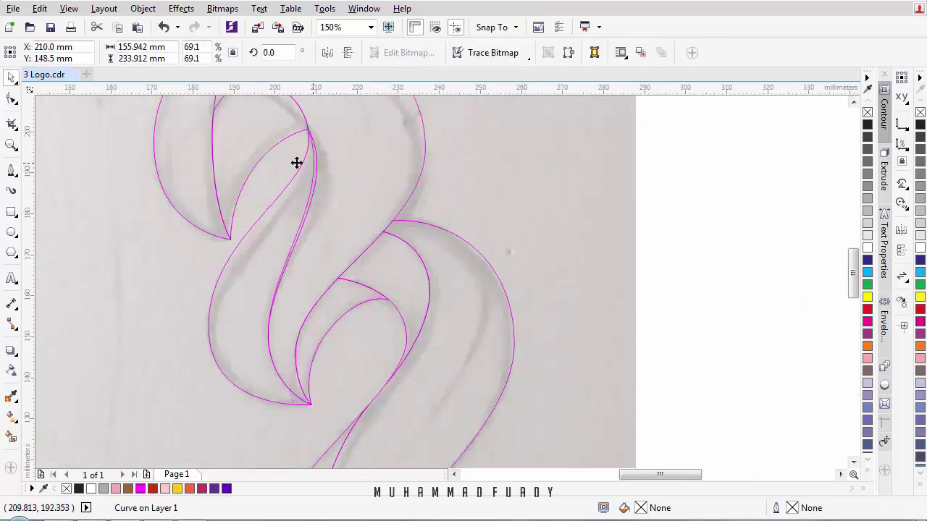
# Step: Duplicate the curved band below the purple shape's tip and subtract the copy from the large loop with Back Minus Front
pyautogui.scroll(1, 296, 163)
pyautogui.moveTo(309, 172); pyautogui.dragTo(296, 247)
pyautogui.hotkey('ctrl', 'z')
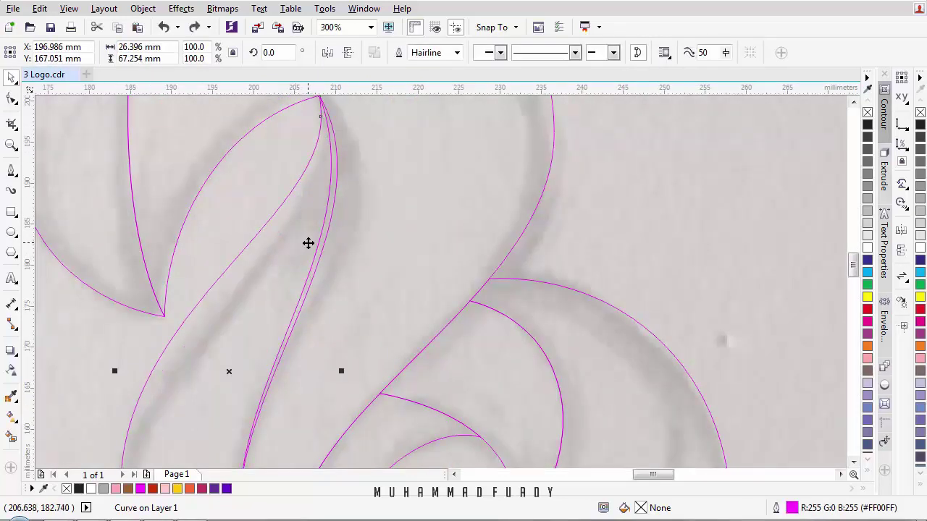
pyautogui.hotkey('ctrl', 'shift', 'z')
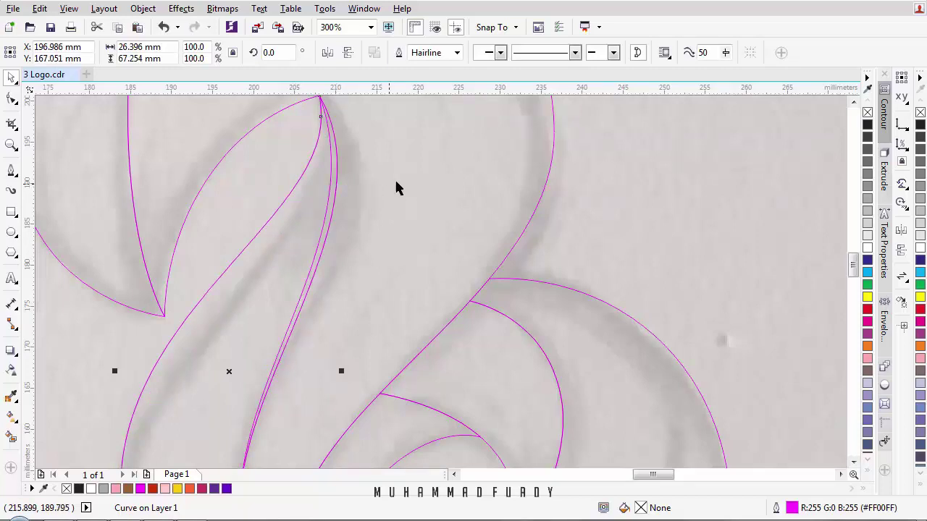
pyautogui.keyDown('shift'); pyautogui.click(422, 143); pyautogui.keyUp('shift')
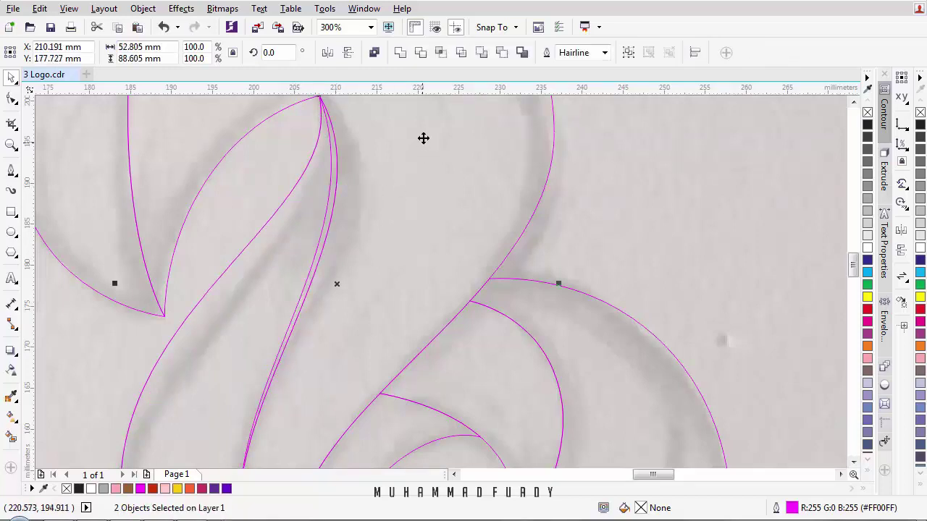
pyautogui.click(504, 58)
pyautogui.scroll(-1, 321, 206)
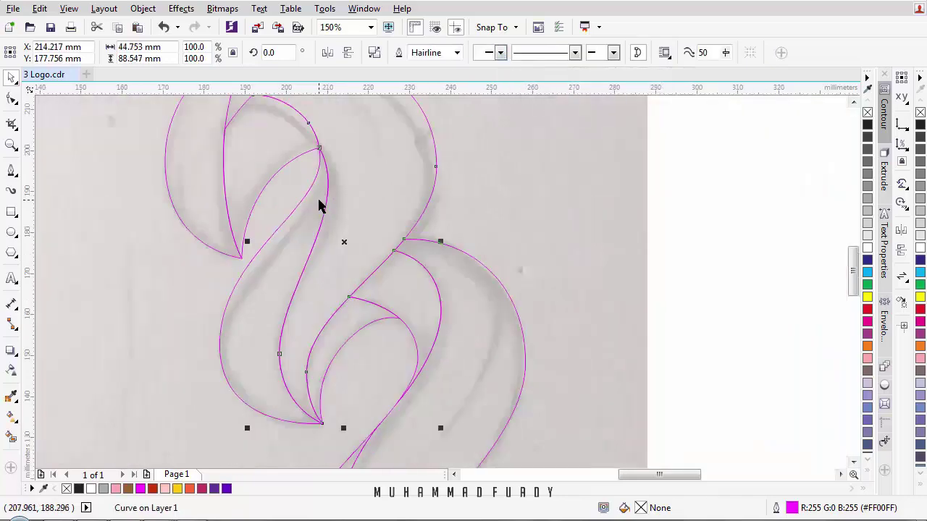
# Step: Save the drawing
pyautogui.click(684, 227)
pyautogui.scroll(-1, 389, 246)
pyautogui.scroll(2, 388, 273)
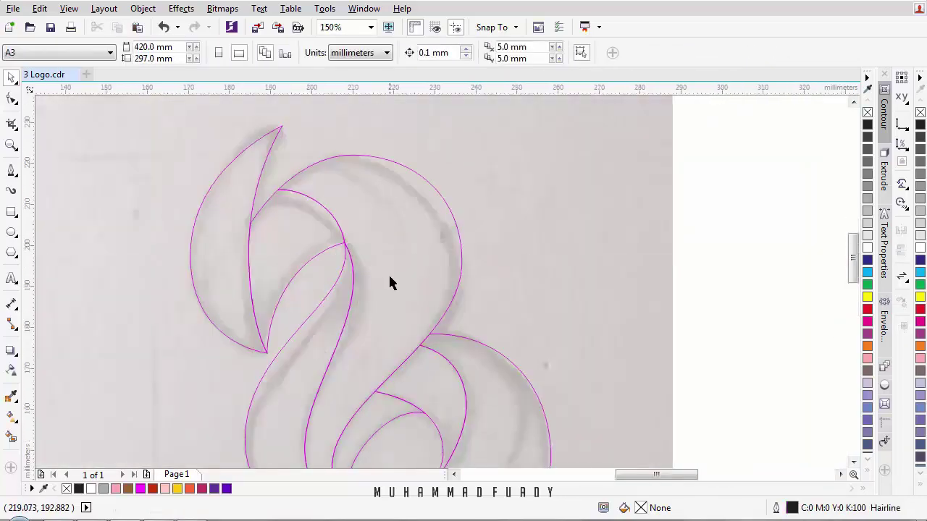
pyautogui.scroll(-1, 407, 161)
pyautogui.hotkey('ctrl', 's')
pyautogui.scroll(-1, 409, 189)
pyautogui.scroll(-1, 430, 201)
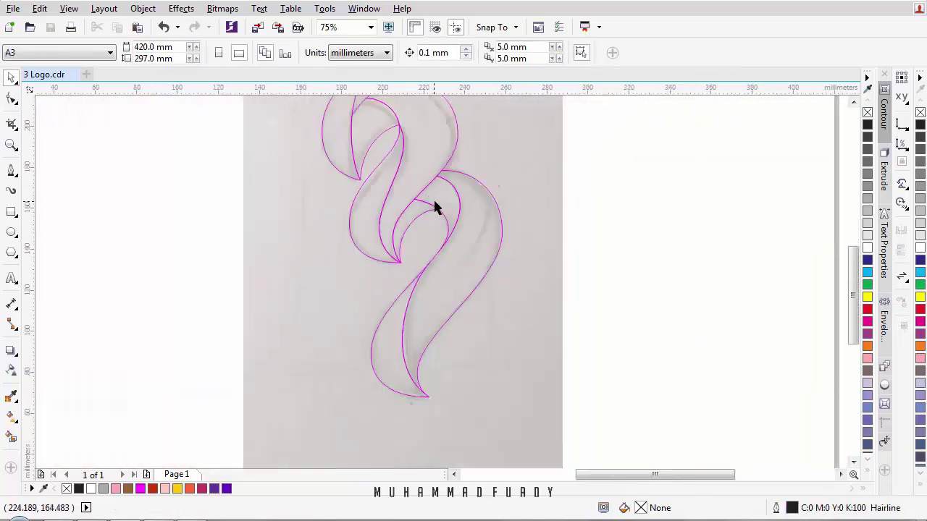
# Step: Move the group of gradient swatches onto the page beside the sketch and ungroup it
pyautogui.scroll(1, 479, 216)
pyautogui.scroll(-1, 479, 216)
pyautogui.scroll(-1, 365, 227)
pyautogui.scroll(1, 469, 261)
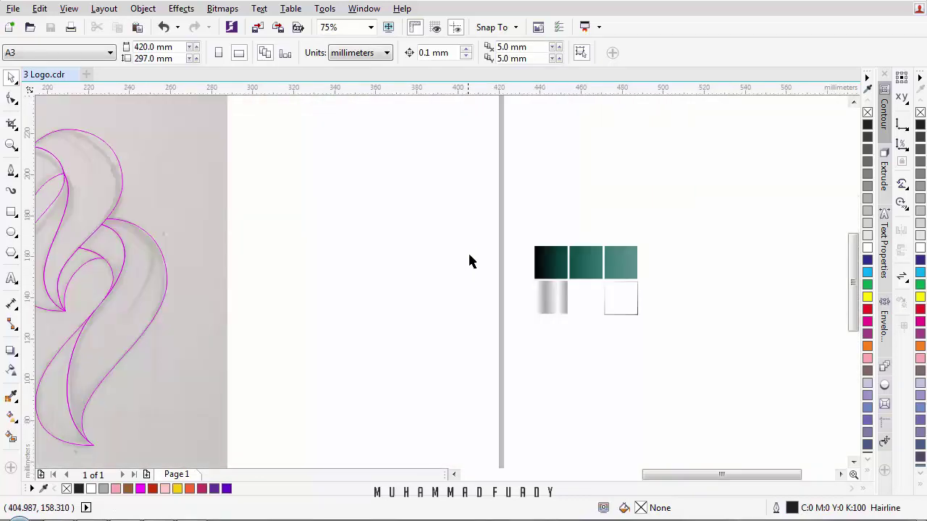
pyautogui.scroll(1, 311, 238)
pyautogui.scroll(-1, 454, 254)
pyautogui.moveTo(706, 300); pyautogui.dragTo(428, 286)
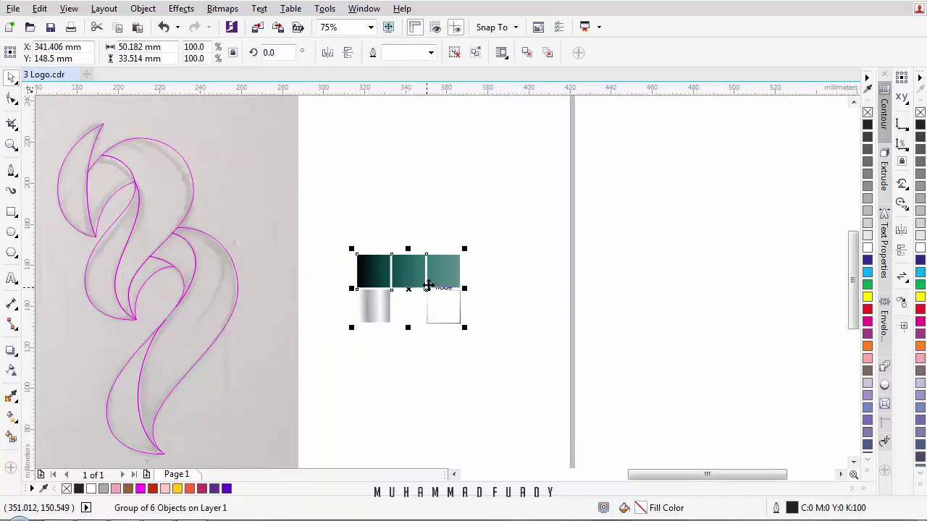
pyautogui.hotkey('ctrl', 'u')
pyautogui.click(503, 262)
# Step: Try to pull the curved band's top tip node up onto the edge between the inner region and the large loop
pyautogui.moveTo(249, 221); pyautogui.dragTo(298, 223)
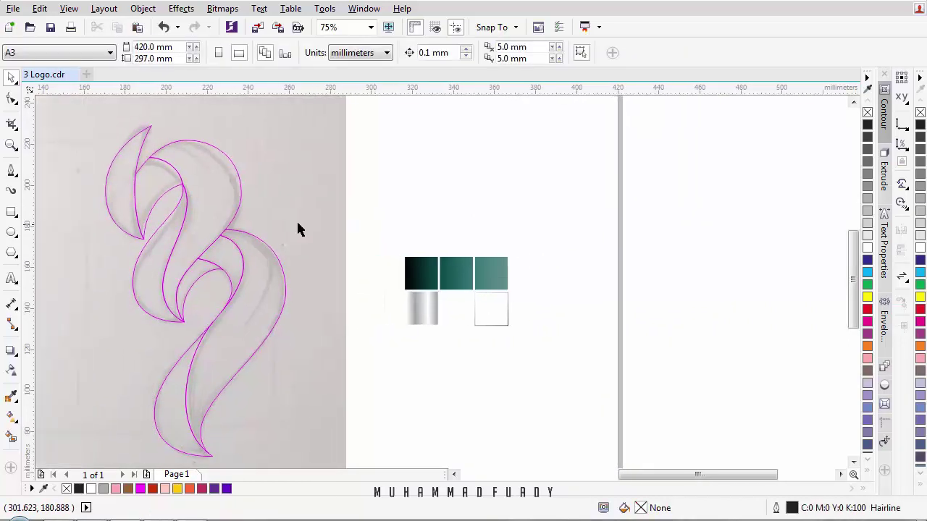
pyautogui.scroll(2, 184, 190)
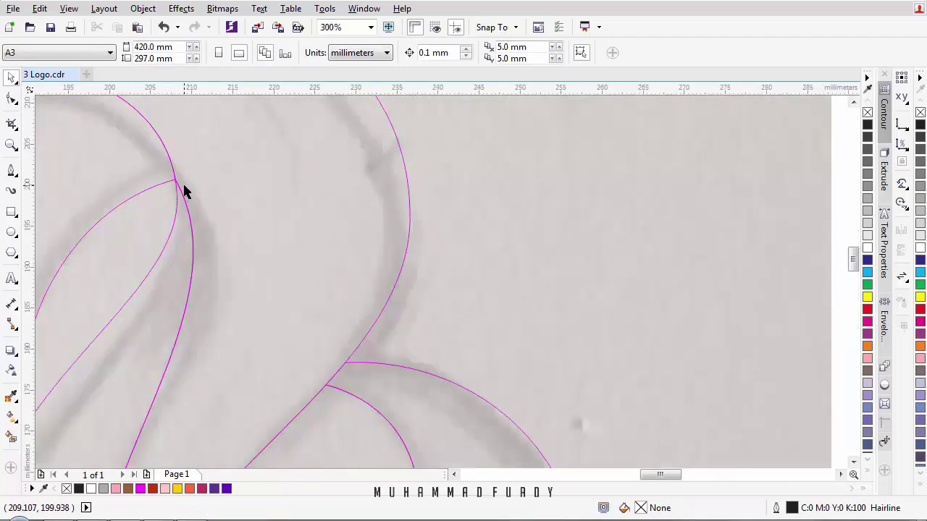
pyautogui.scroll(-2, 185, 190)
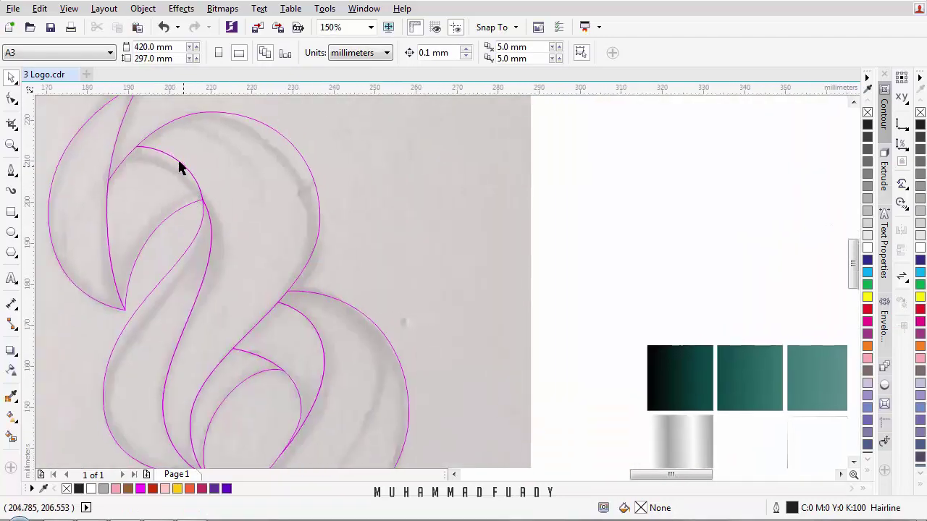
pyautogui.scroll(2, 178, 159)
pyautogui.scroll(-2, 239, 256)
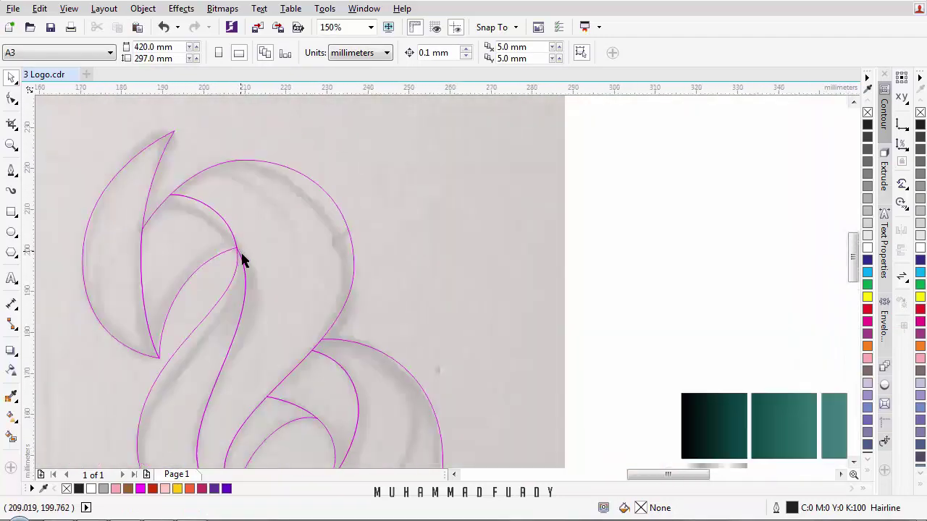
pyautogui.scroll(2, 240, 257)
pyautogui.click(239, 256)
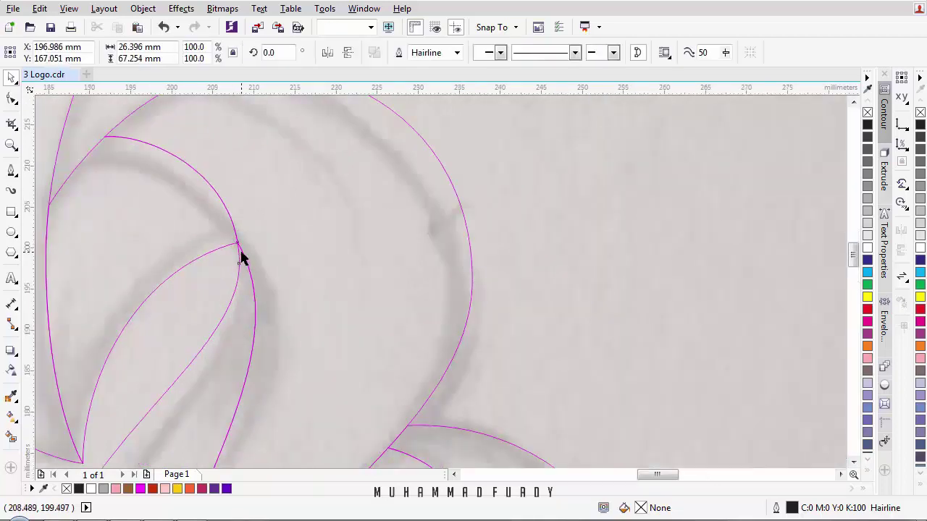
pyautogui.scroll(1, 240, 257)
pyautogui.press('F10')
pyautogui.moveTo(233, 221); pyautogui.dragTo(206, 151)
pyautogui.scroll(-1, 250, 194)
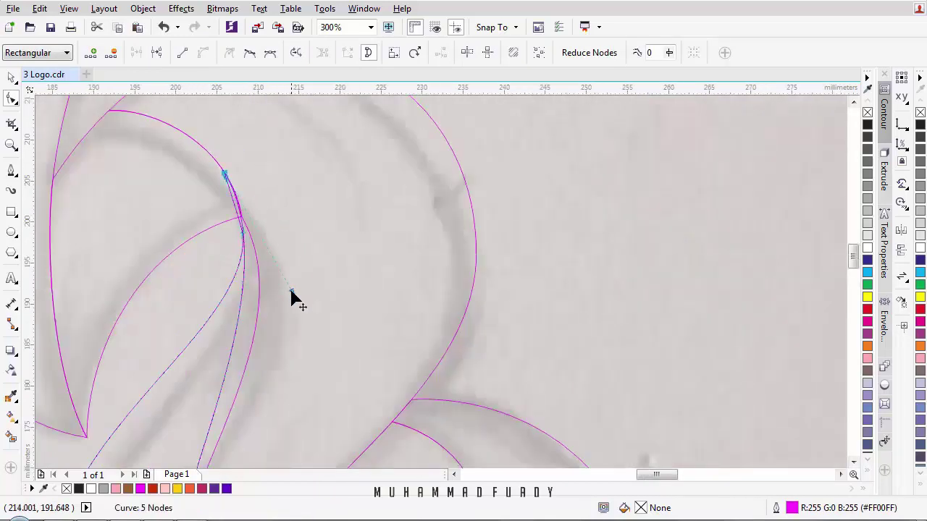
# Step: Try to push the band's tip node further along that edge and bow its outer side outwards with the node's handle
pyautogui.moveTo(291, 293); pyautogui.dragTo(332, 308)
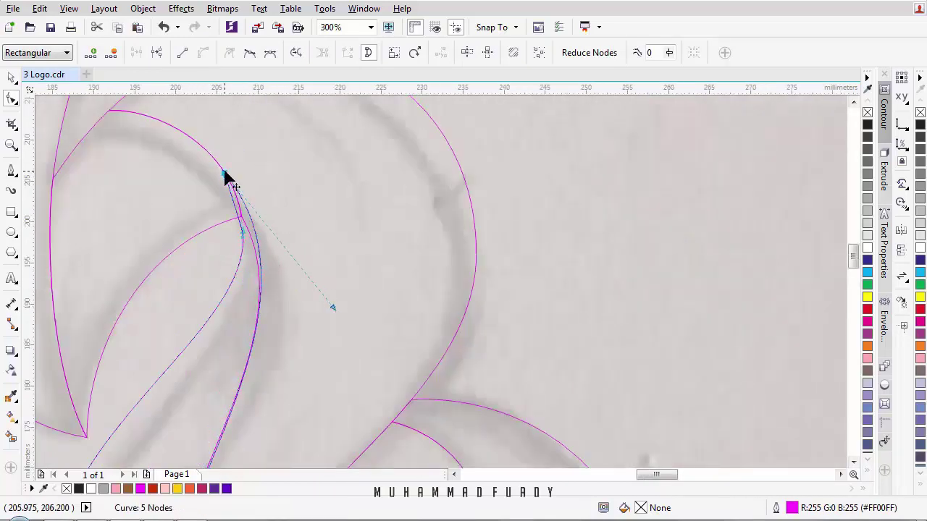
pyautogui.moveTo(225, 174); pyautogui.dragTo(209, 154)
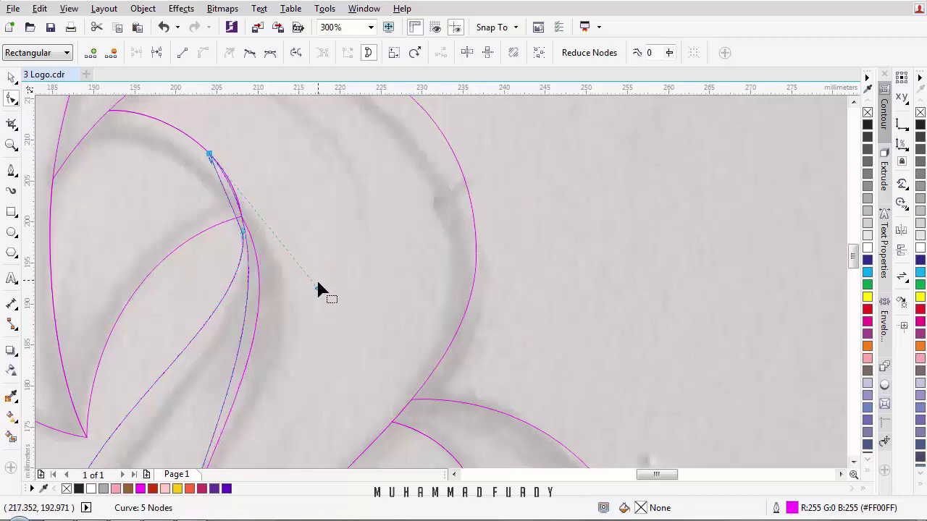
pyautogui.moveTo(317, 287); pyautogui.dragTo(371, 304)
pyautogui.scroll(-2, 310, 283)
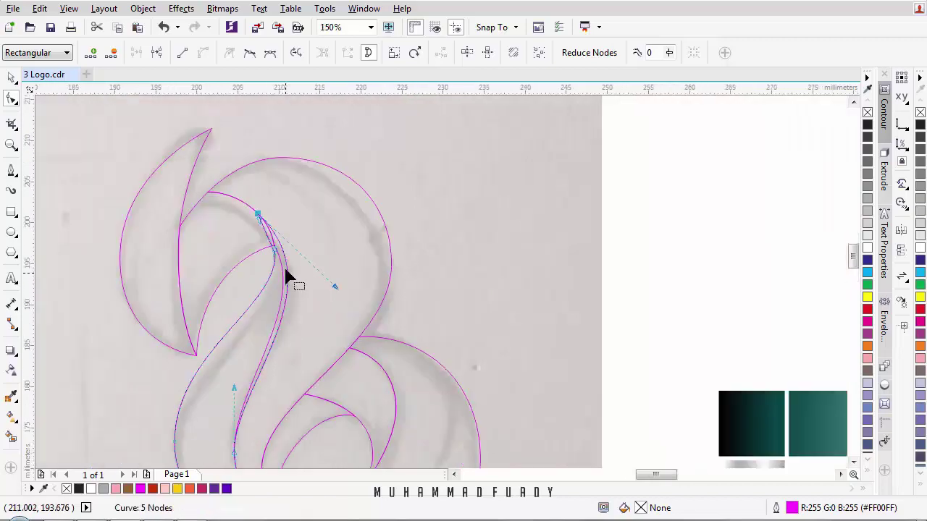
# Step: Try a 30% black fill on the large loop shape
pyautogui.scroll(2, 271, 234)
pyautogui.click(265, 226)
pyautogui.scroll(2, 262, 227)
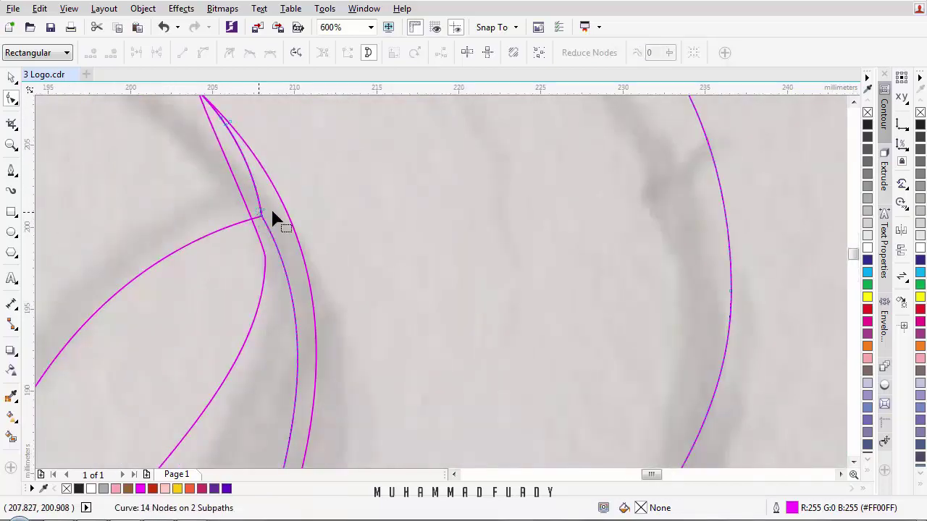
pyautogui.scroll(-2, 431, 213)
pyautogui.click(920, 212)
pyautogui.scroll(1, 453, 178)
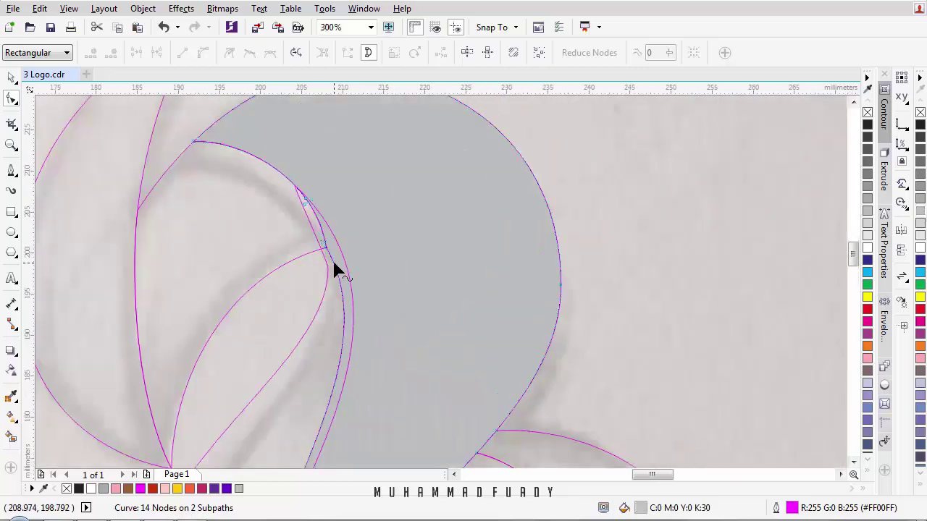
# Step: Undo the grey fill and the node and handle changes on the curved band
pyautogui.hotkey('ctrl', 'z')
pyautogui.hotkey('ctrl', 'z')
pyautogui.hotkey('ctrl', 'z')
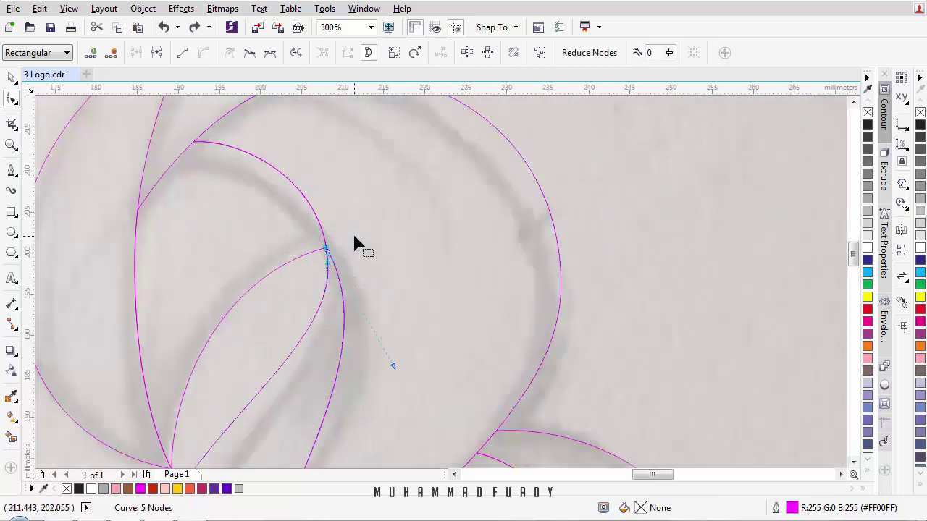
pyautogui.hotkey('ctrl', 'z')
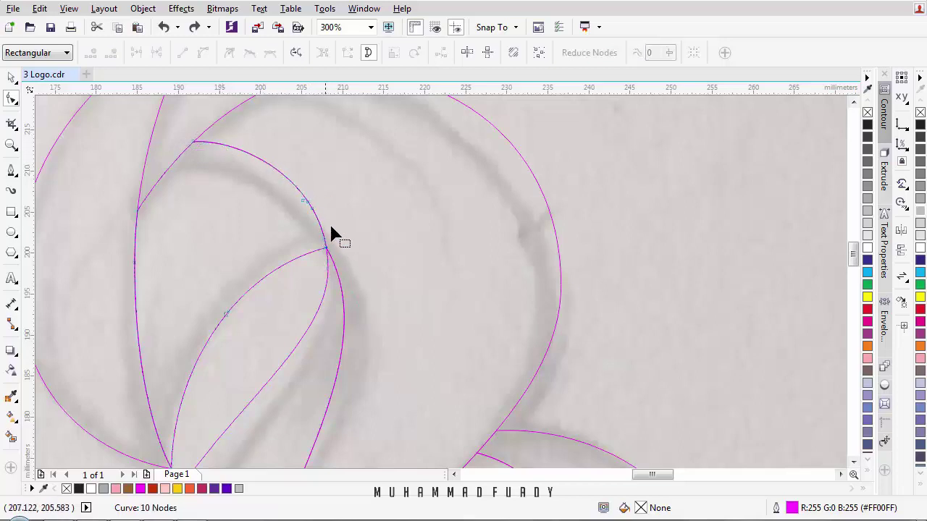
# Step: Select all the logo shapes and set their outline colour to black
pyautogui.scroll(-2, 337, 370)
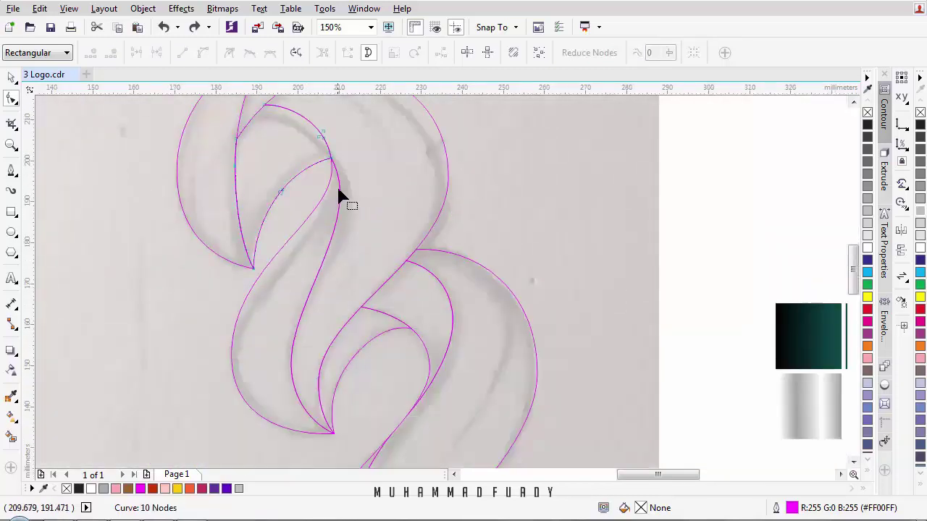
pyautogui.moveTo(364, 166); pyautogui.dragTo(356, 204)
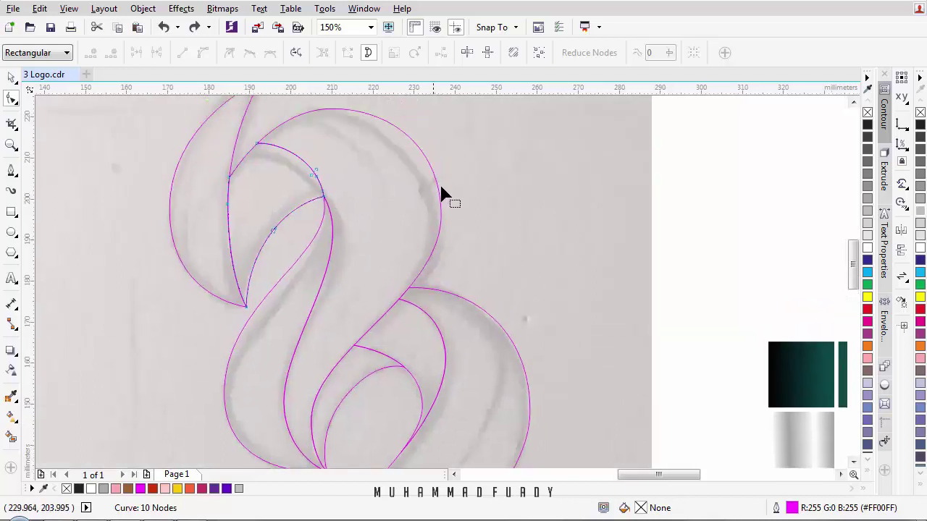
pyautogui.moveTo(507, 214); pyautogui.dragTo(385, 229)
pyautogui.scroll(-1, 265, 193)
pyautogui.click(16, 79)
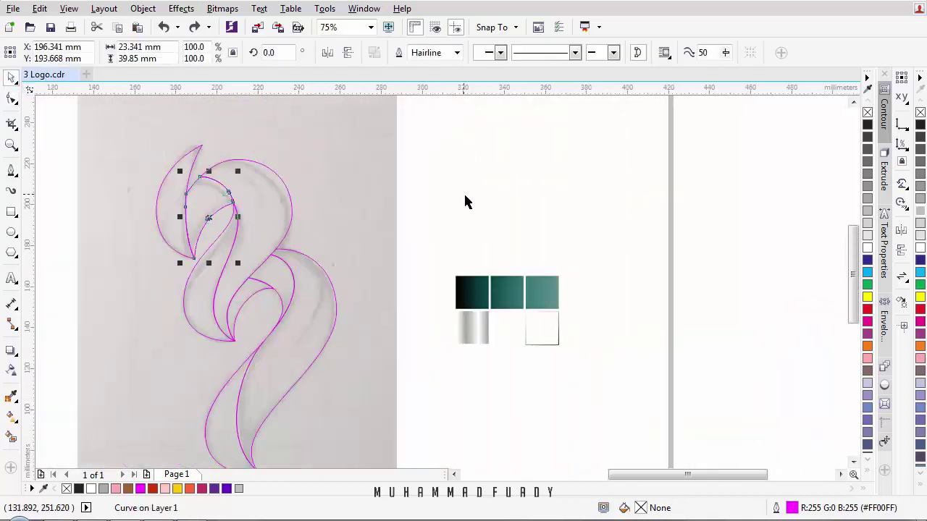
pyautogui.click(469, 200)
pyautogui.moveTo(496, 236); pyautogui.dragTo(512, 238)
pyautogui.moveTo(181, 490); pyautogui.dragTo(148, 490)
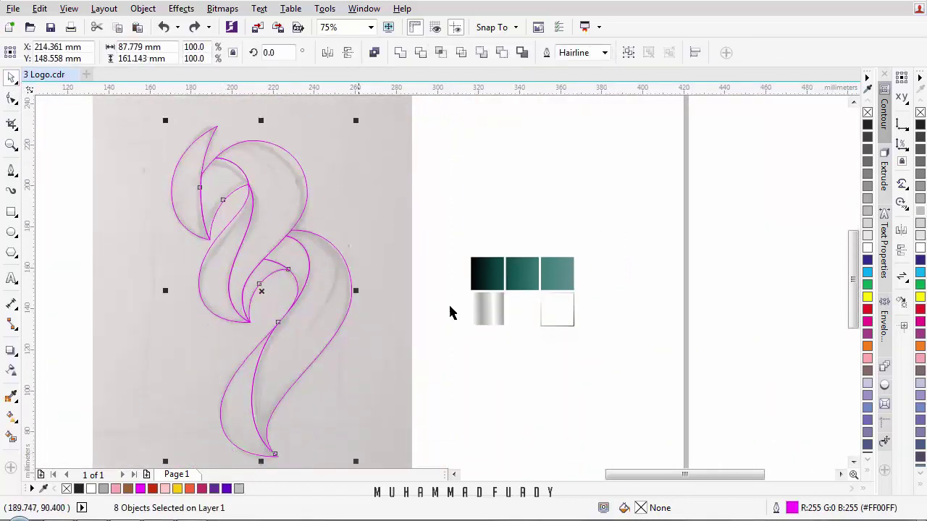
pyautogui.rightClick(921, 126)
pyautogui.click(490, 211)
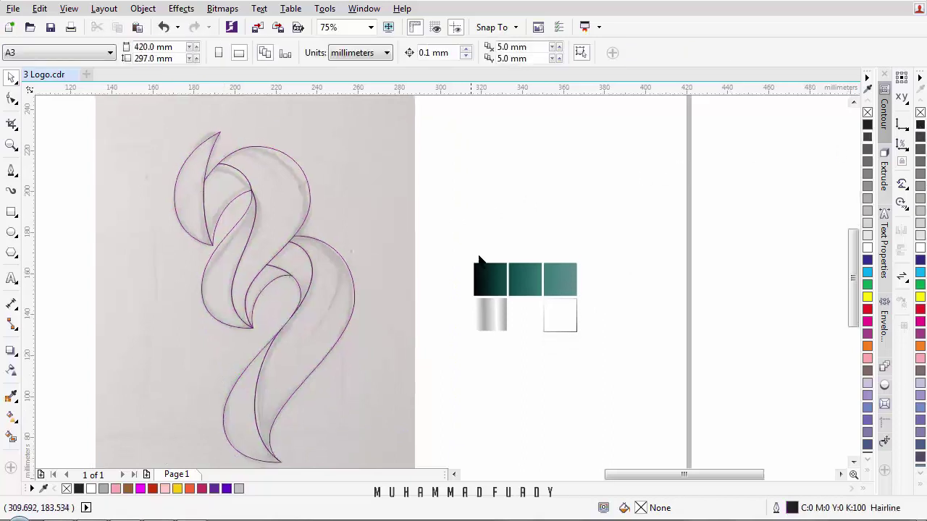
# Step: Fill the upper-left crescent by copying the gradient of the lightest teal swatch
pyautogui.click(179, 155)
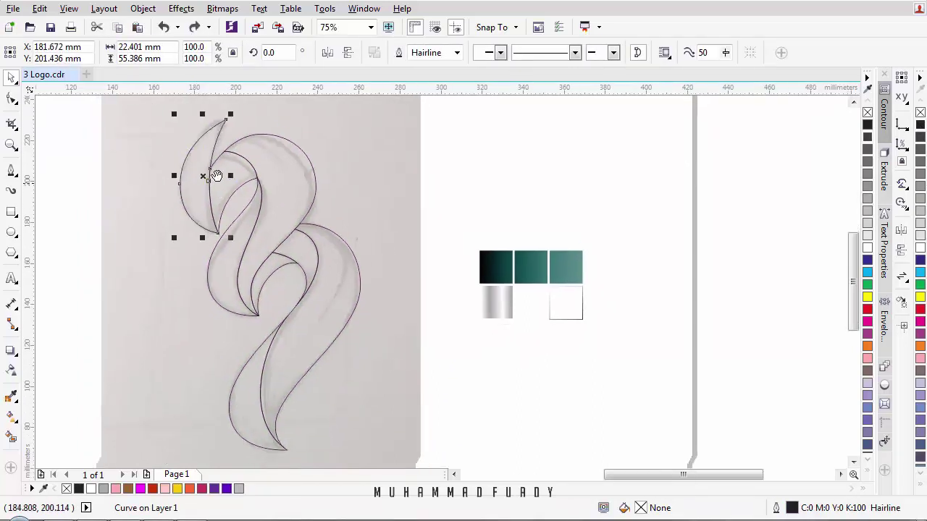
pyautogui.click(11, 370)
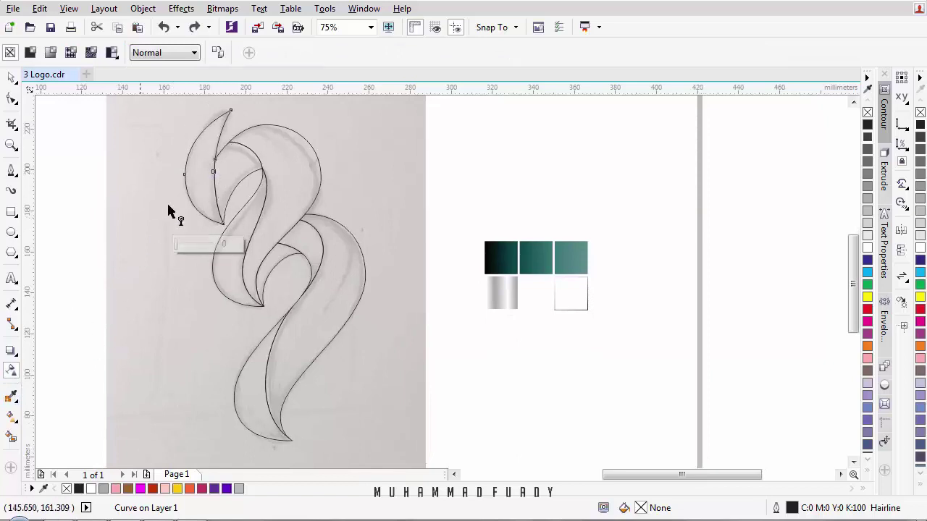
pyautogui.click(10, 76)
pyautogui.click(201, 148)
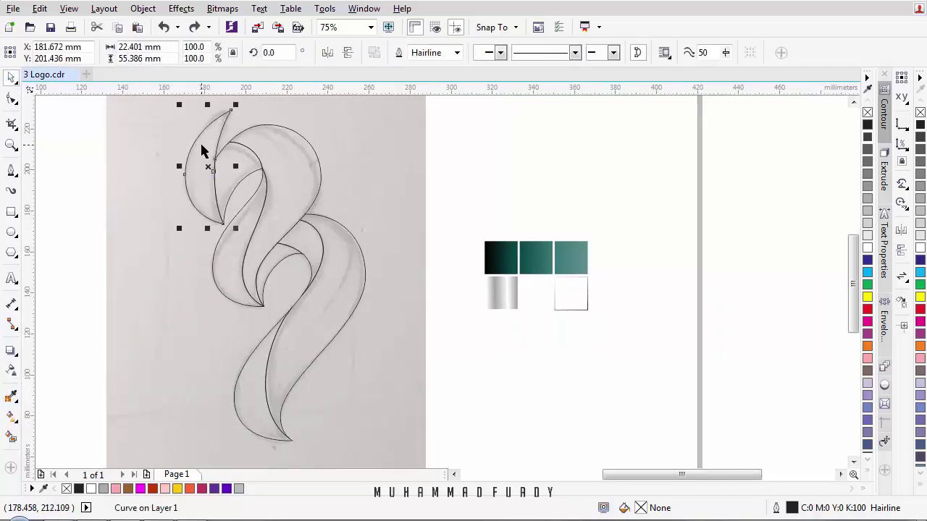
pyautogui.click(11, 418)
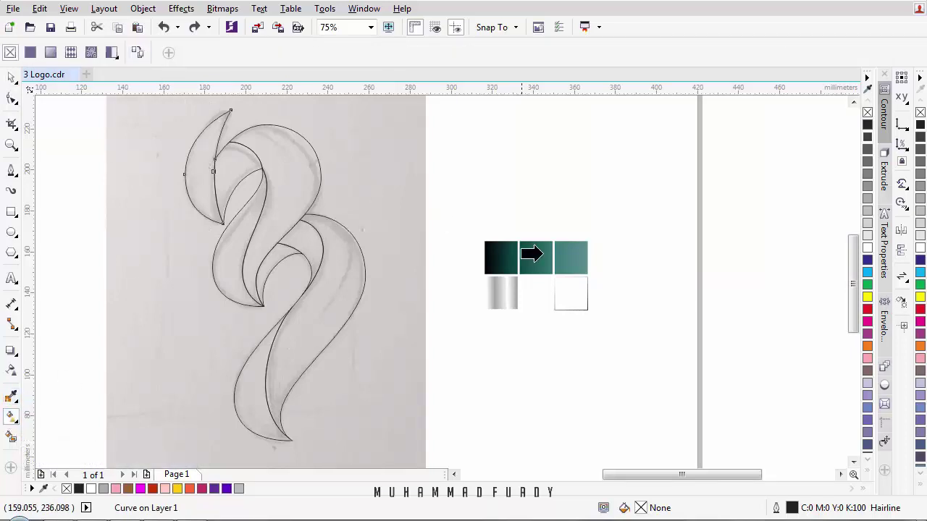
pyautogui.click(576, 259)
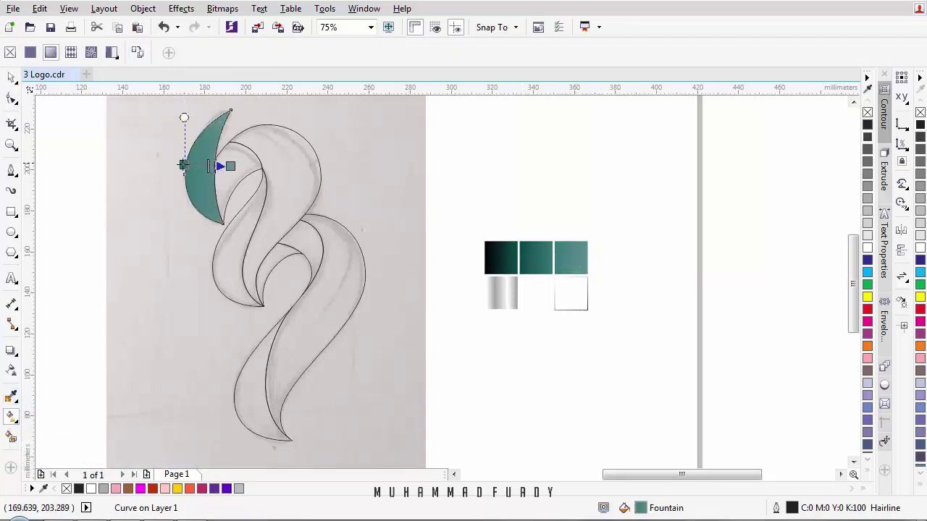
# Step: Turn the crescent's gradient to run vertically, with its dark start below the lower tip and its light end beside the upper tip
pyautogui.moveTo(184, 165); pyautogui.dragTo(194, 207)
pyautogui.moveTo(230, 167); pyautogui.dragTo(214, 108)
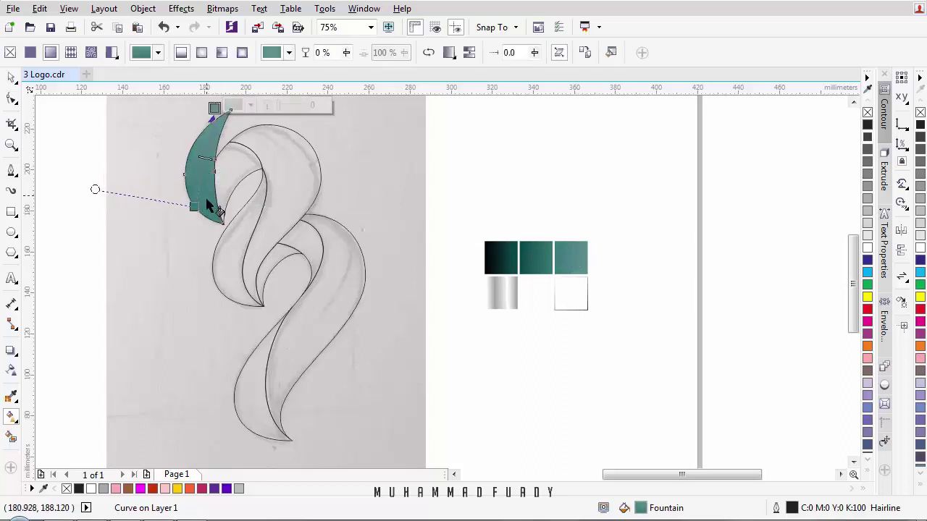
pyautogui.moveTo(207, 205); pyautogui.dragTo(197, 226)
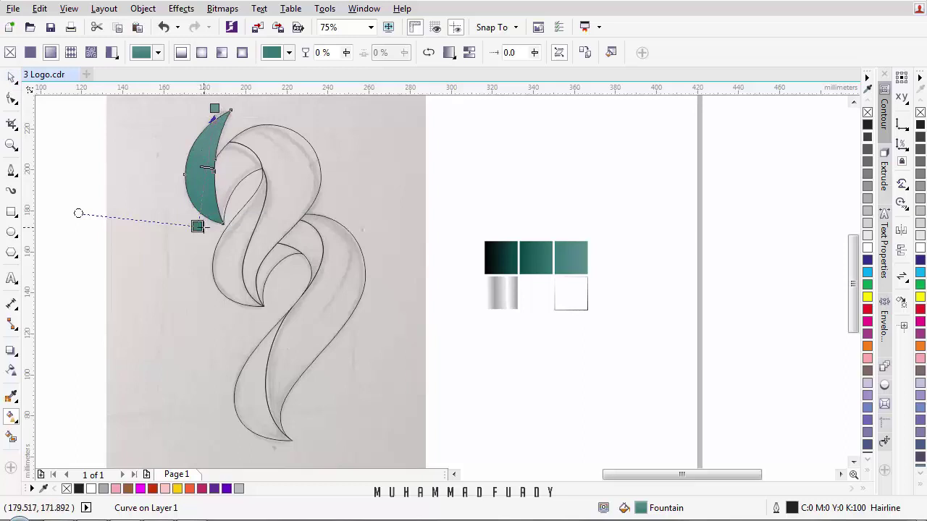
pyautogui.moveTo(198, 226); pyautogui.dragTo(207, 229)
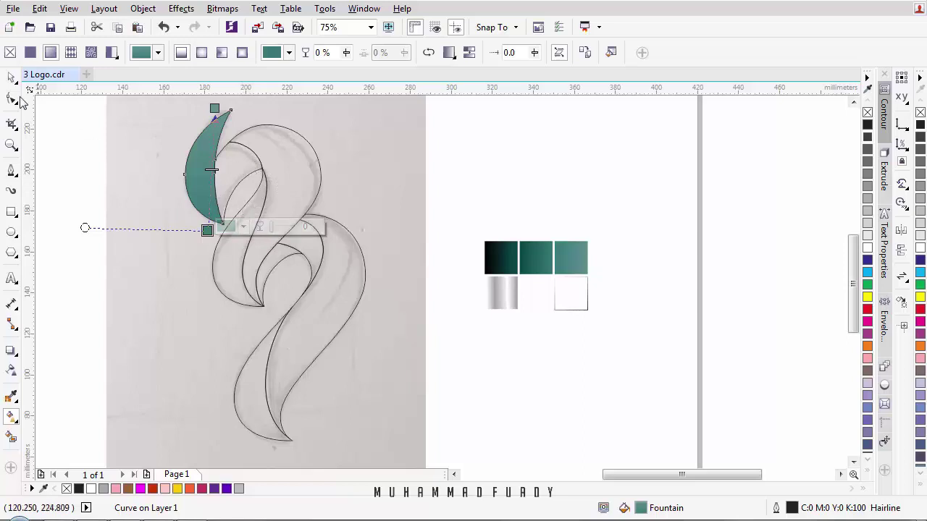
# Step: Move the pencil sketch image out from behind the logo shapes to the empty area right of the page
pyautogui.click(11, 77)
pyautogui.scroll(-1, 379, 185)
pyautogui.moveTo(379, 185); pyautogui.dragTo(754, 211)
pyautogui.click(530, 154)
pyautogui.click(628, 240)
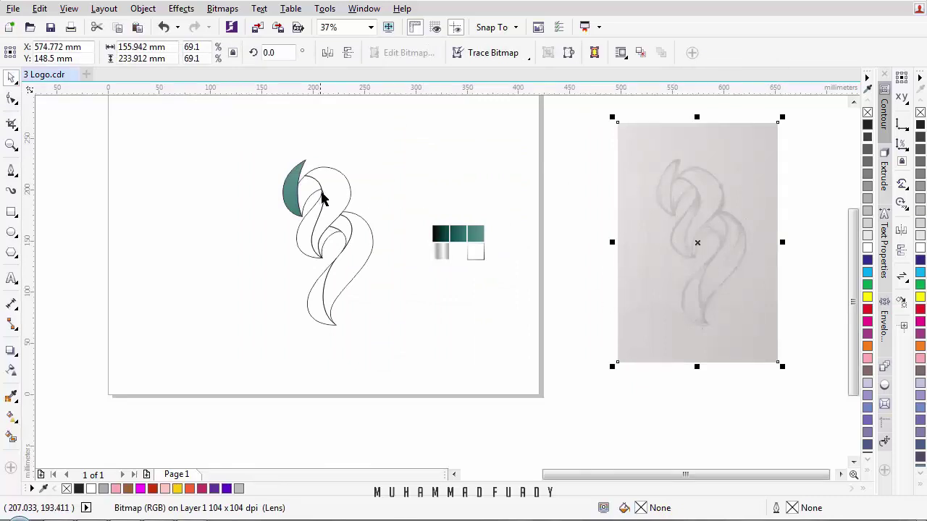
# Step: Fill the small curved shape beside the crescent by copying the gradient of the middle teal swatch
pyautogui.scroll(2, 312, 191)
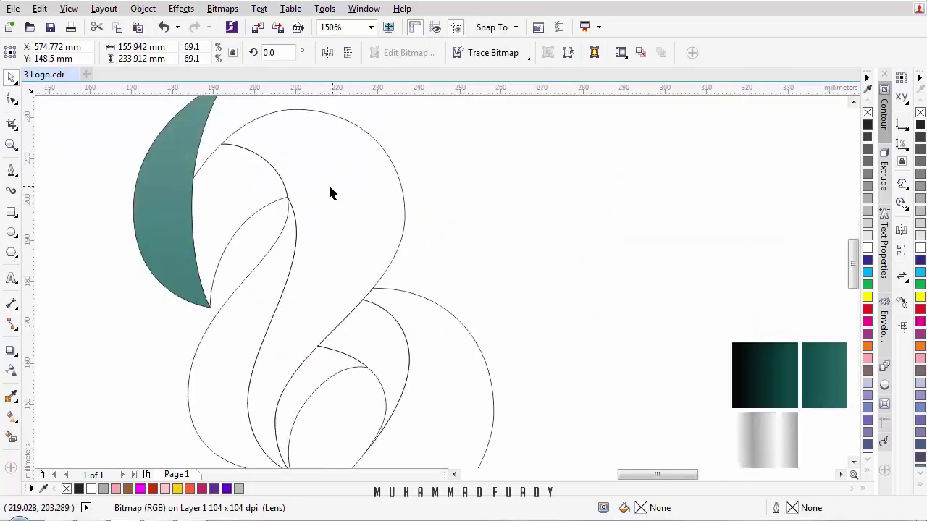
pyautogui.scroll(-1, 289, 187)
pyautogui.click(284, 174)
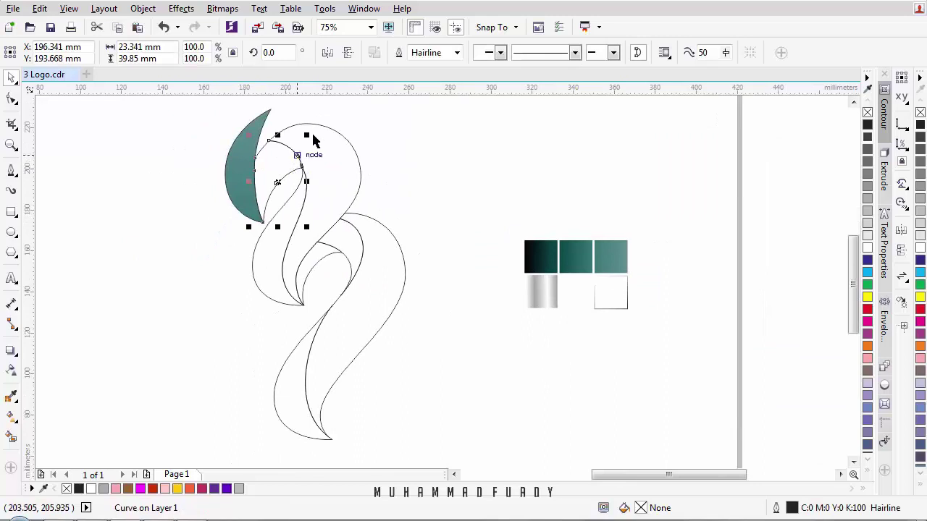
pyautogui.moveTo(287, 129); pyautogui.dragTo(200, 196)
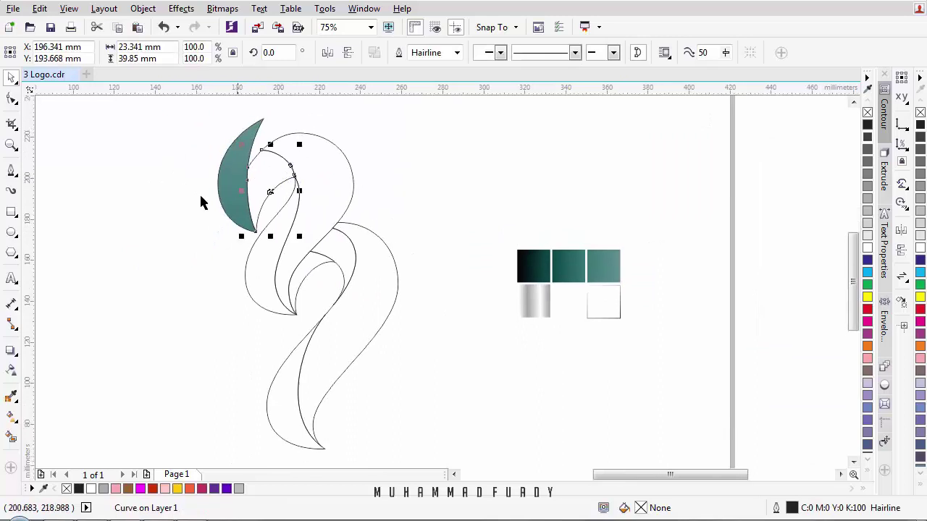
pyautogui.click(12, 419)
pyautogui.click(139, 54)
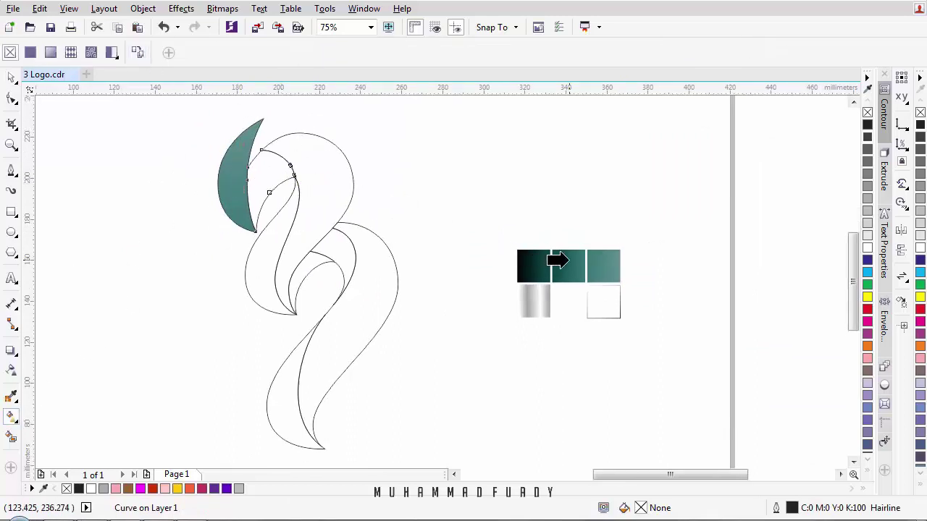
pyautogui.click(562, 262)
# Step: Angle the small curved shape's gradient diagonally, dark at its lower-left edge and lighter towards the upper right
pyautogui.scroll(1, 268, 165)
pyautogui.moveTo(322, 216); pyautogui.dragTo(325, 139)
pyautogui.moveTo(225, 212); pyautogui.dragTo(220, 232)
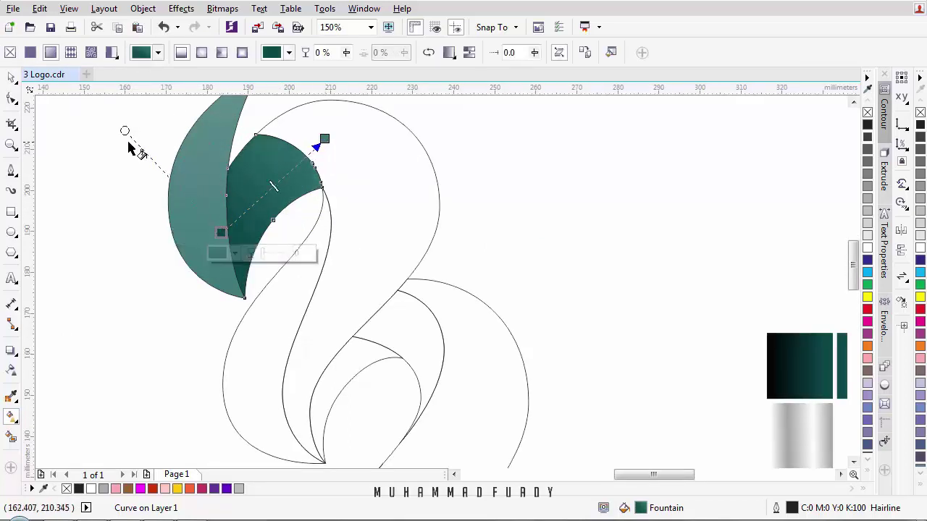
pyautogui.moveTo(126, 130); pyautogui.dragTo(135, 125)
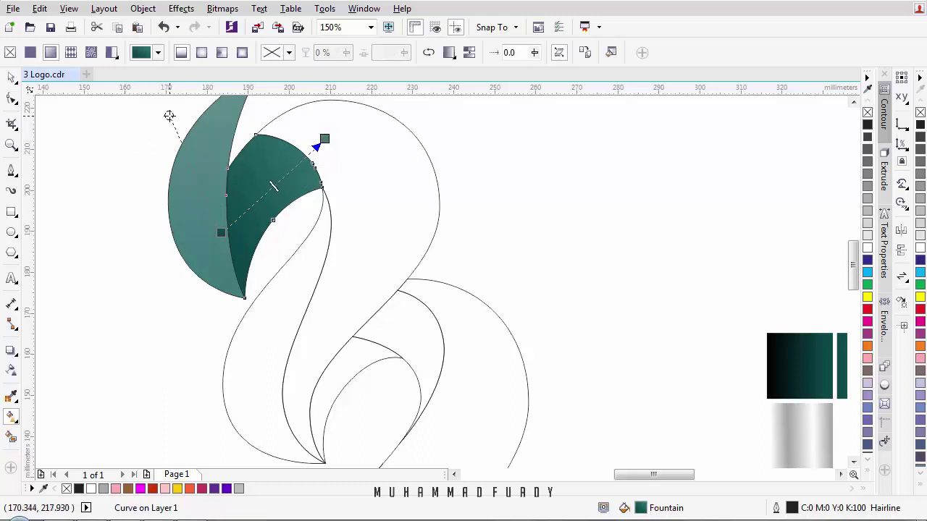
pyautogui.moveTo(217, 238); pyautogui.dragTo(216, 248)
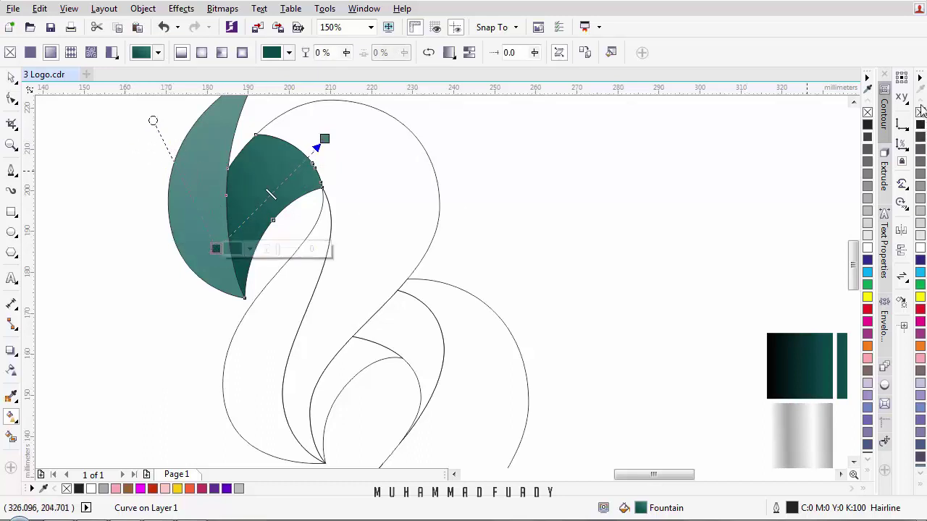
# Step: Remove the outlines from the crescent and the small curved shape beside it
pyautogui.click(217, 196)
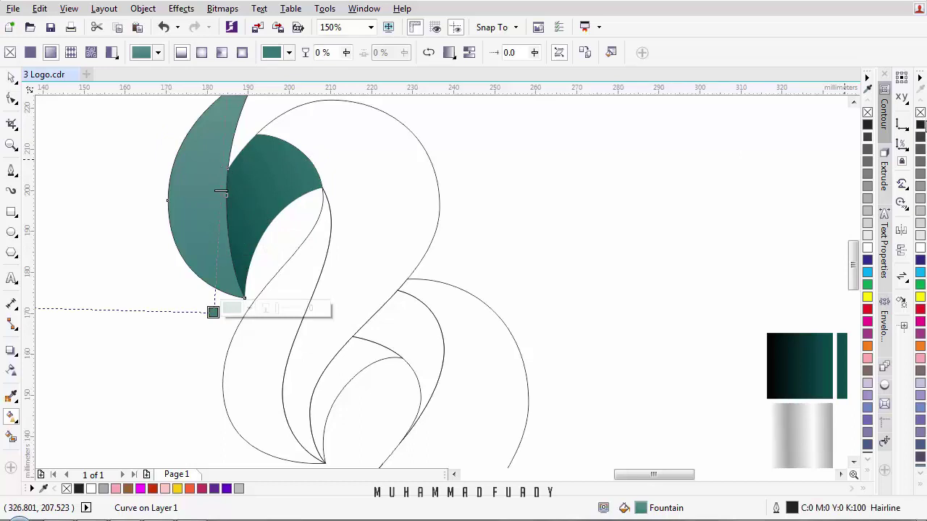
pyautogui.scroll(-2, 384, 170)
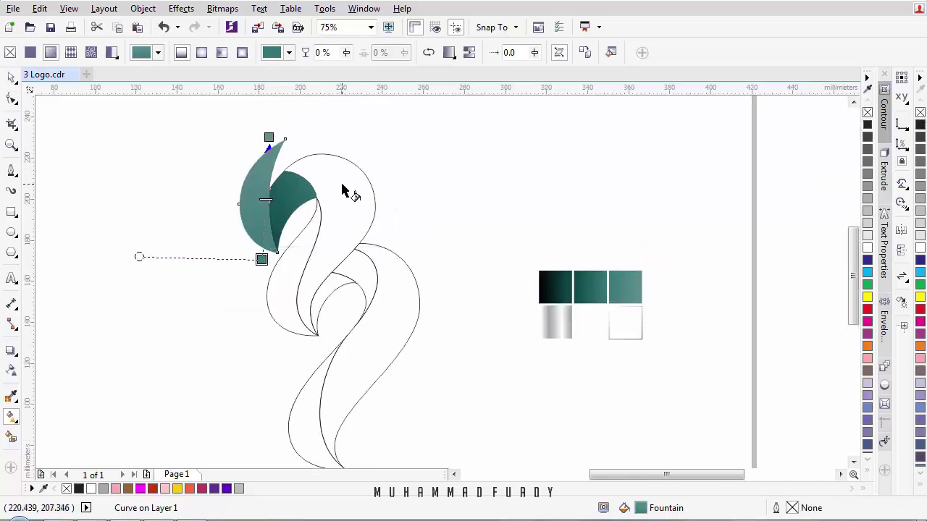
# Step: Copy the crescent's gradient fill onto the large loop shape and fine-tune the start and end points of its gradient
pyautogui.click(344, 192)
pyautogui.click(139, 53)
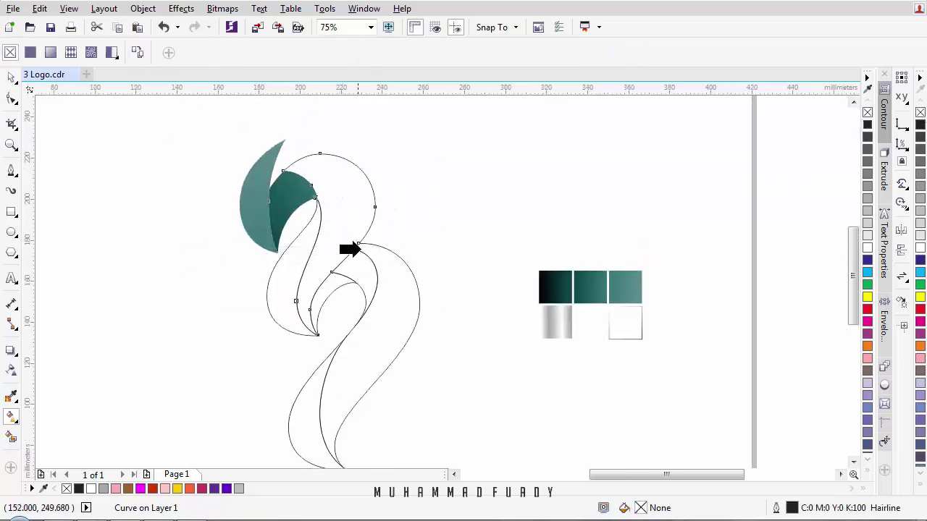
pyautogui.click(12, 78)
pyautogui.click(56, 123)
pyautogui.click(342, 187)
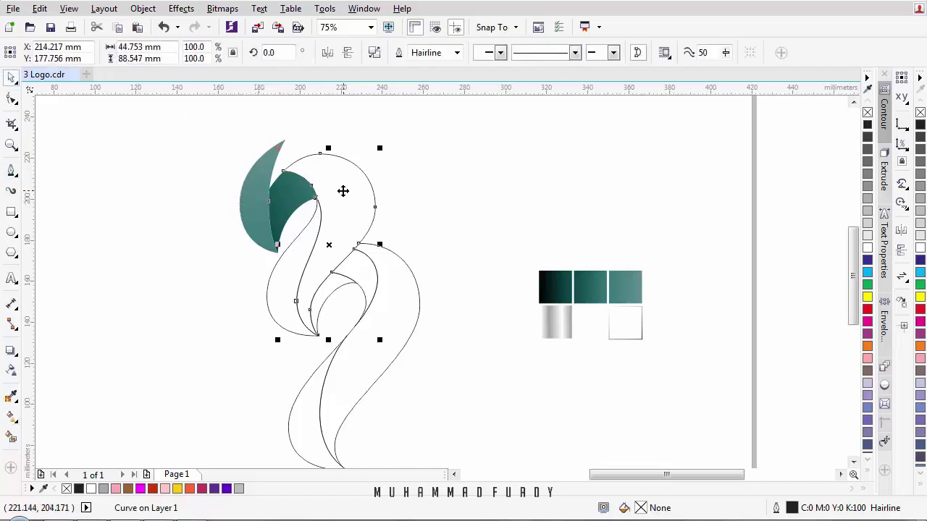
pyautogui.click(11, 418)
pyautogui.click(138, 53)
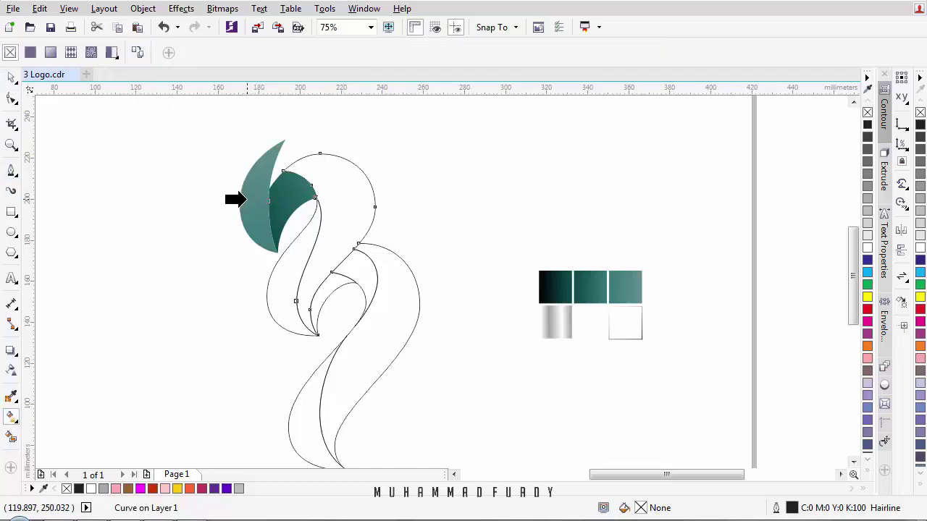
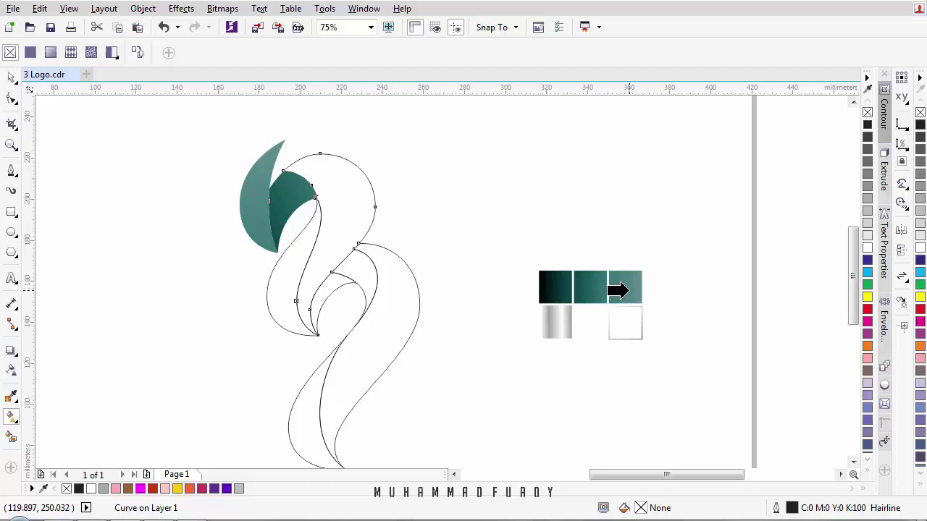
pyautogui.click(243, 199)
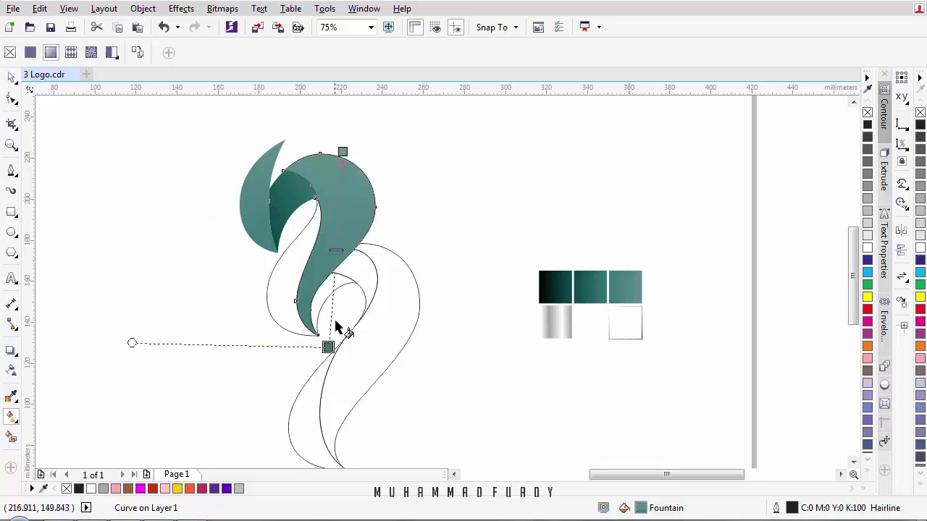
pyautogui.moveTo(328, 347); pyautogui.dragTo(330, 352)
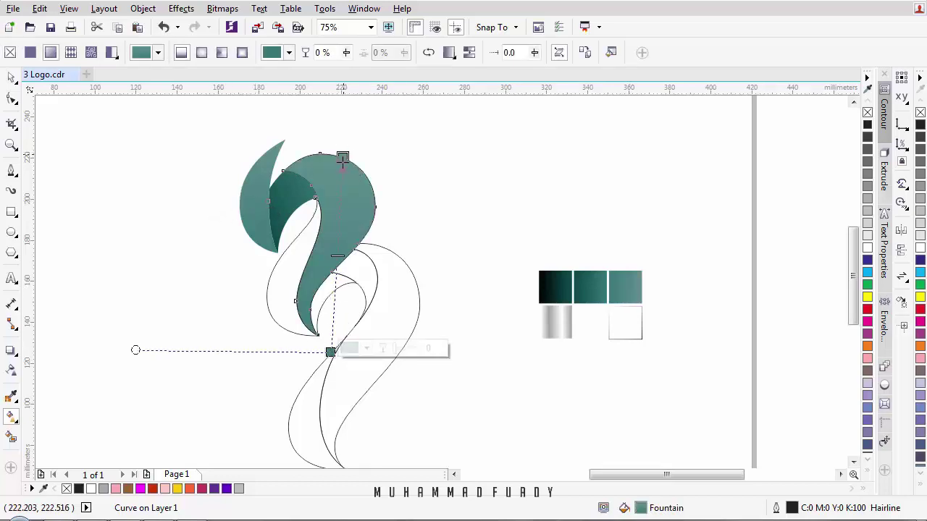
pyautogui.moveTo(342, 158)
pyautogui.mouseDown()
pyautogui.moveTo(341, 167)
pyautogui.moveTo(338, 156)
pyautogui.mouseUp()
# Step: Give the curved shape left of the loop the middle teal gradient, dark at the top to light at the bottom, and remove its outline
pyautogui.click(291, 275)
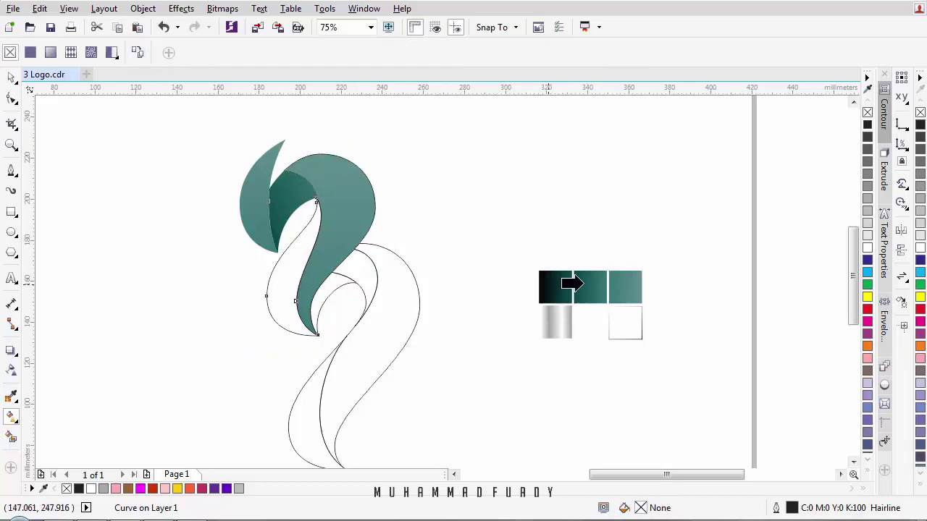
pyautogui.click(587, 288)
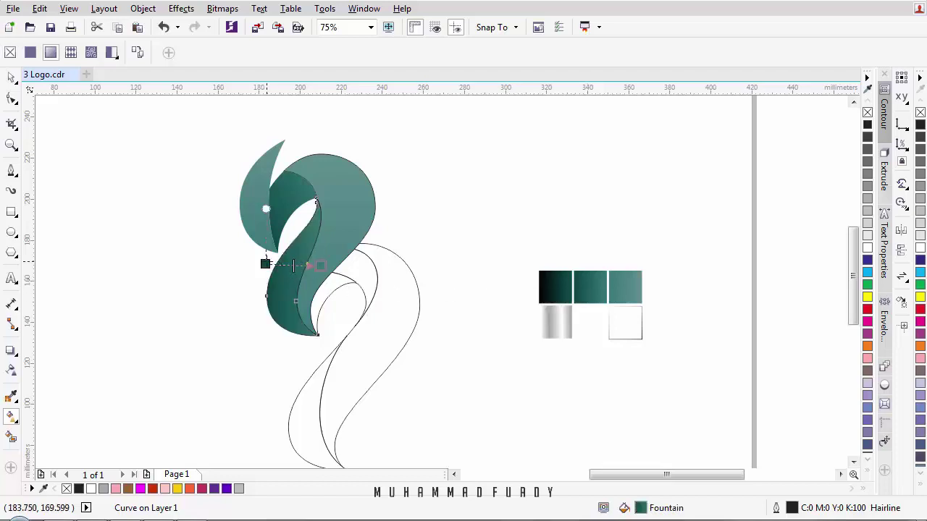
pyautogui.moveTo(266, 263); pyautogui.dragTo(345, 193)
pyautogui.moveTo(323, 261); pyautogui.dragTo(295, 335)
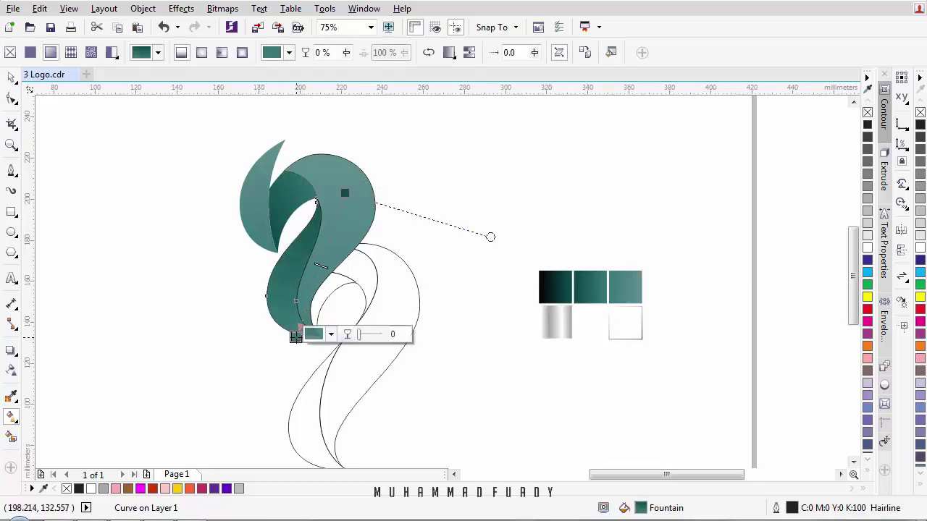
pyautogui.rightClick(921, 112)
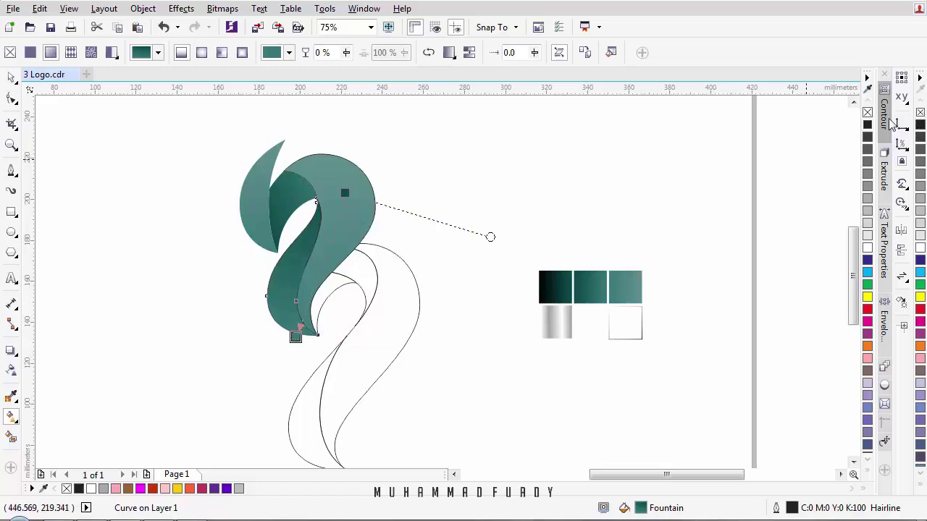
pyautogui.click(607, 163)
# Step: Try the large loop's gradient fill on the lower right band with its direction reversed
pyautogui.scroll(-2, 376, 282)
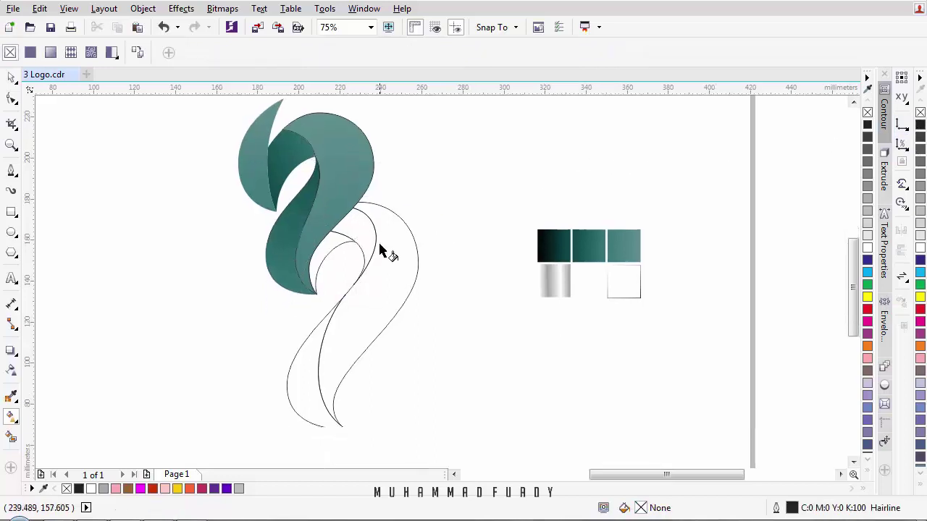
pyautogui.click(389, 243)
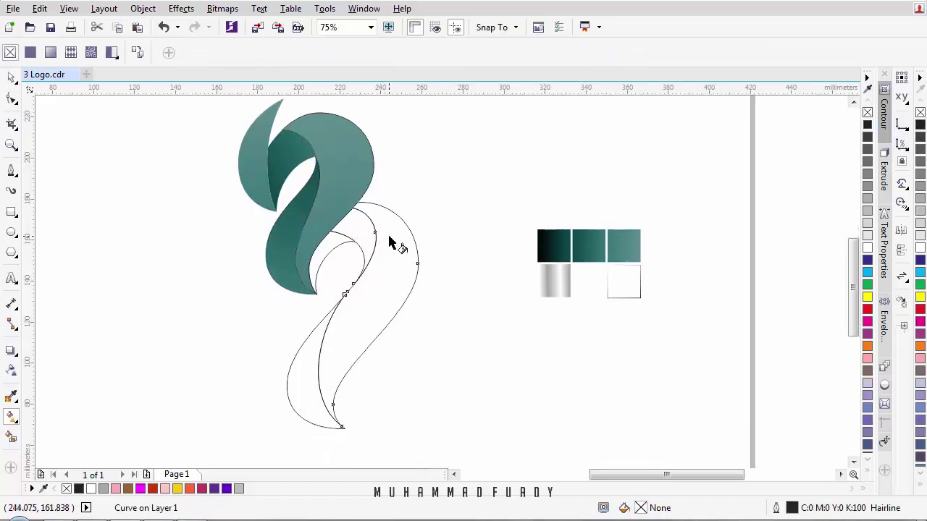
pyautogui.click(137, 54)
pyautogui.click(337, 152)
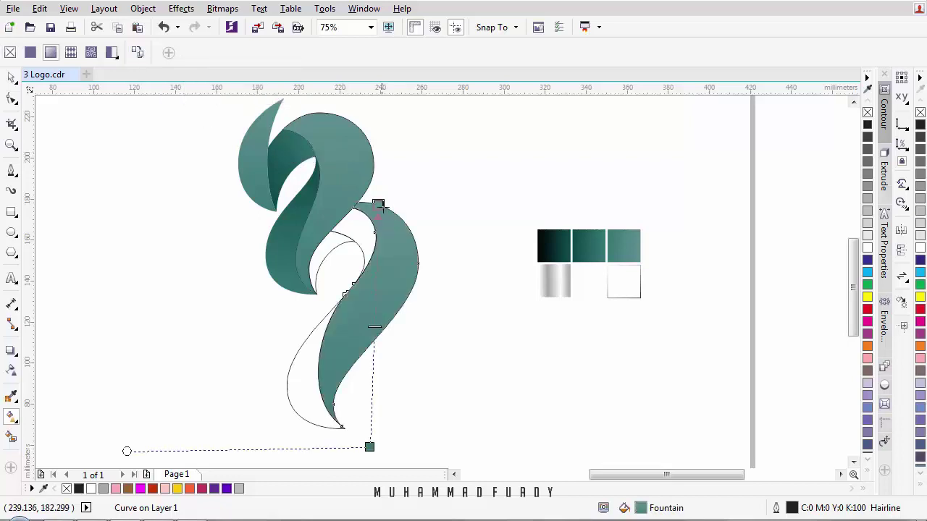
pyautogui.moveTo(370, 202); pyautogui.dragTo(332, 385)
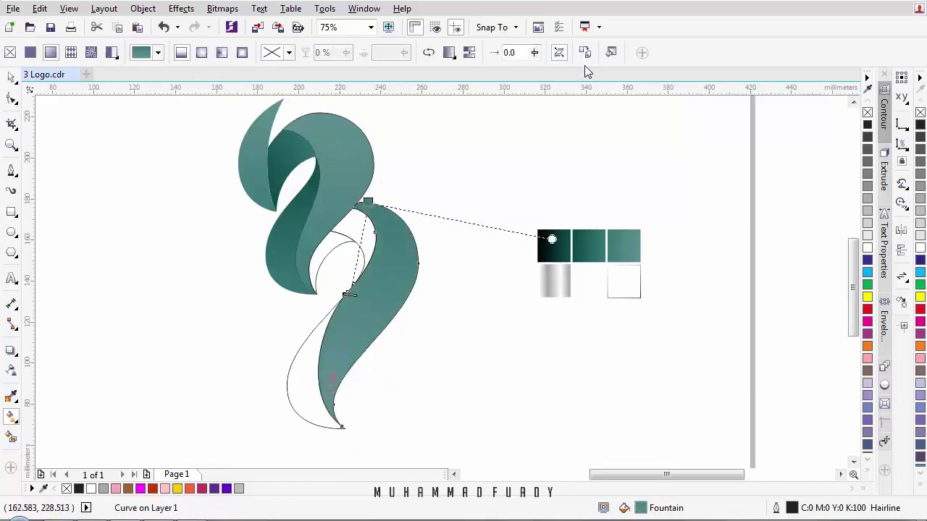
# Step: Try the middle teal swatch's gradient on the lower right band, running from its dark lower tip up to its top edge
pyautogui.click(587, 240)
pyautogui.moveTo(316, 310); pyautogui.dragTo(322, 398)
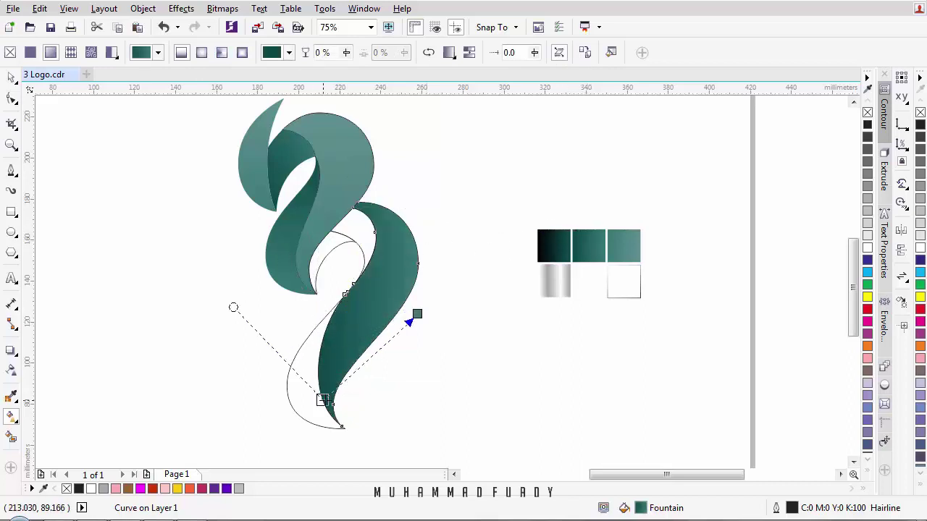
pyautogui.moveTo(417, 313); pyautogui.dragTo(398, 208)
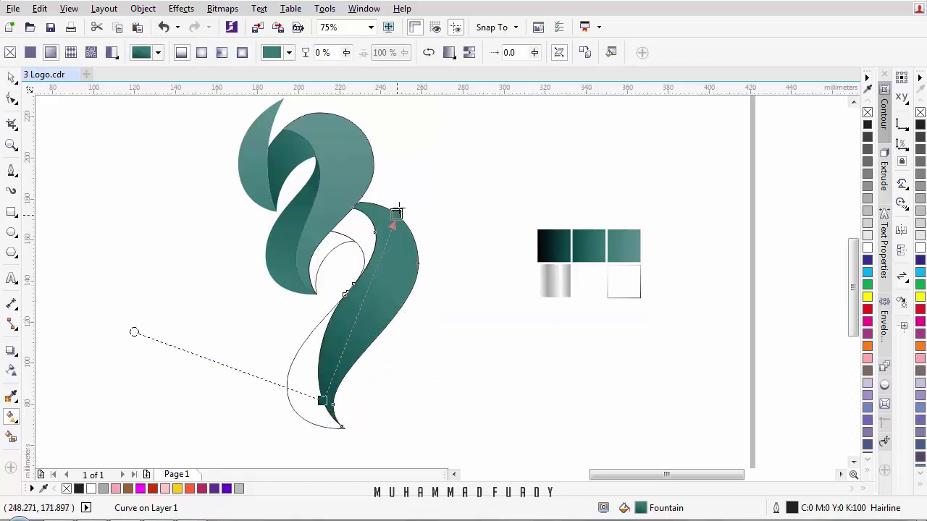
# Step: Replace the lower right band's fill with a copy of the large loop's light teal gradient
pyautogui.click(585, 52)
pyautogui.click(343, 140)
pyautogui.scroll(-2, 381, 378)
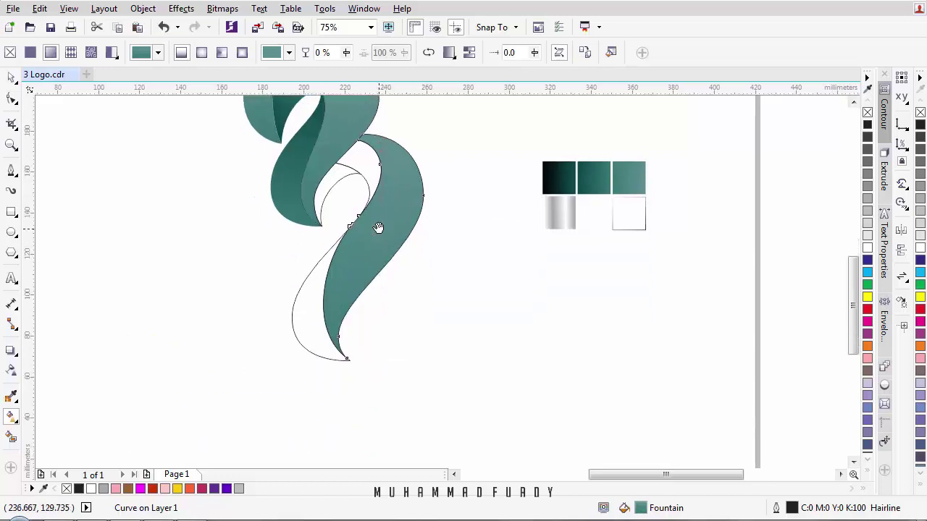
# Step: Run the lower right band's gradient from dark at its lower tip to light near its top edge, and remove its outline
pyautogui.moveTo(378, 380); pyautogui.dragTo(348, 358)
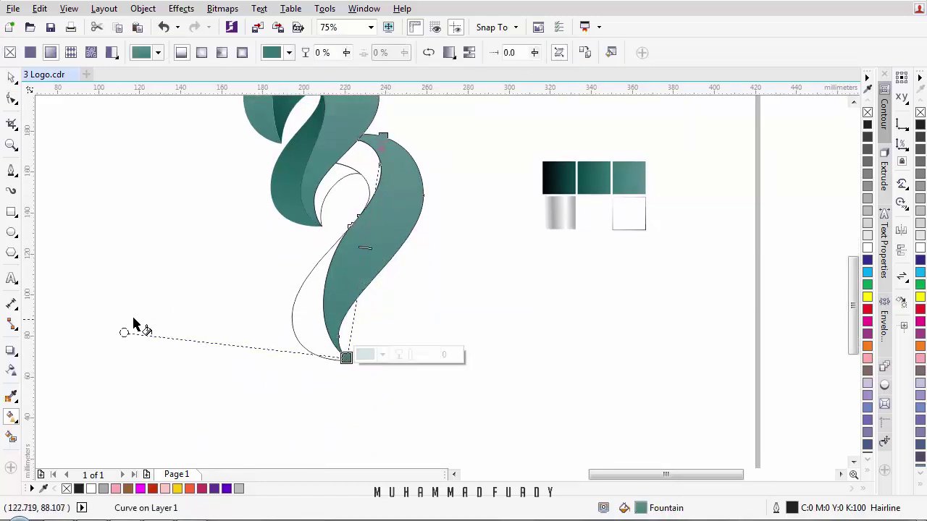
pyautogui.moveTo(125, 332); pyautogui.dragTo(199, 242)
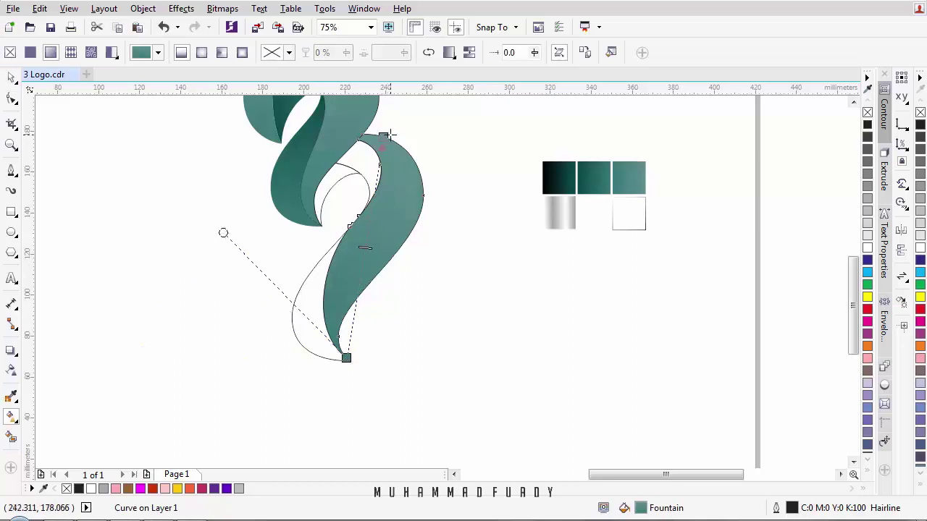
pyautogui.moveTo(390, 135); pyautogui.dragTo(401, 150)
pyautogui.rightClick(920, 113)
pyautogui.moveTo(461, 166); pyautogui.dragTo(442, 219)
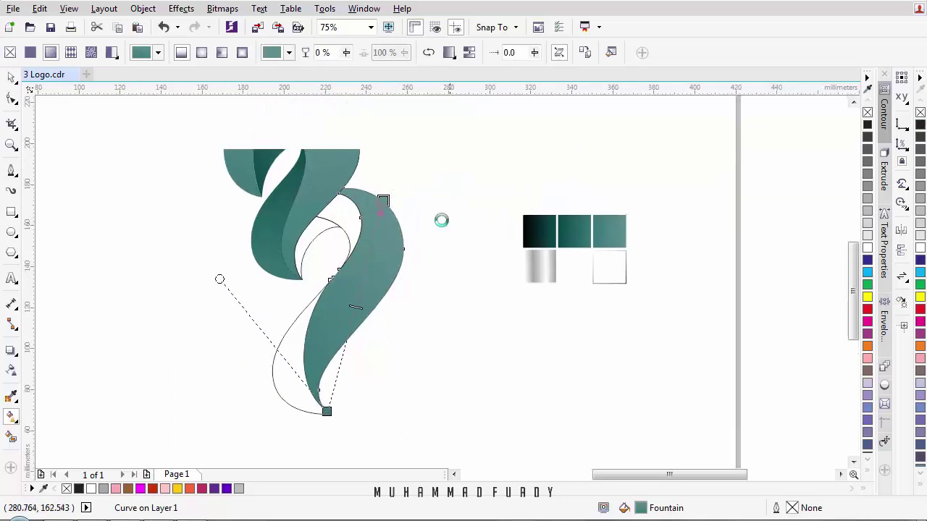
# Step: Fill the upper inner shape beside the lower right band with the darkest swatch's gradient, running from black at upper left to teal at lower right
pyautogui.click(331, 215)
pyautogui.click(137, 52)
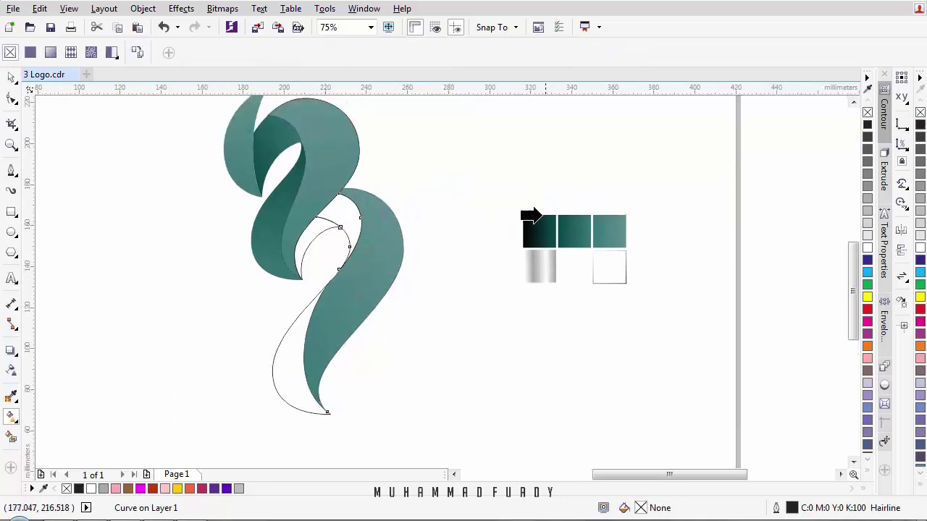
pyautogui.click(532, 220)
pyautogui.scroll(2, 335, 230)
pyautogui.moveTo(310, 244); pyautogui.dragTo(342, 166)
pyautogui.moveTo(387, 244); pyautogui.dragTo(400, 290)
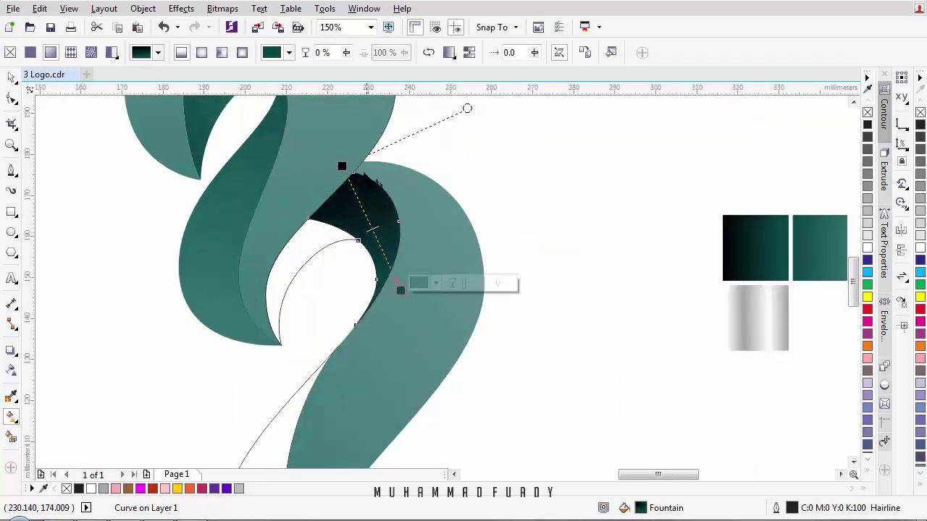
# Step: Extend the black end of that inner shape's gradient well beyond its upper left edge, and remove its outline
pyautogui.moveTo(342, 166); pyautogui.dragTo(280, 122)
pyautogui.scroll(-1, 366, 197)
pyautogui.moveTo(381, 209); pyautogui.dragTo(412, 267)
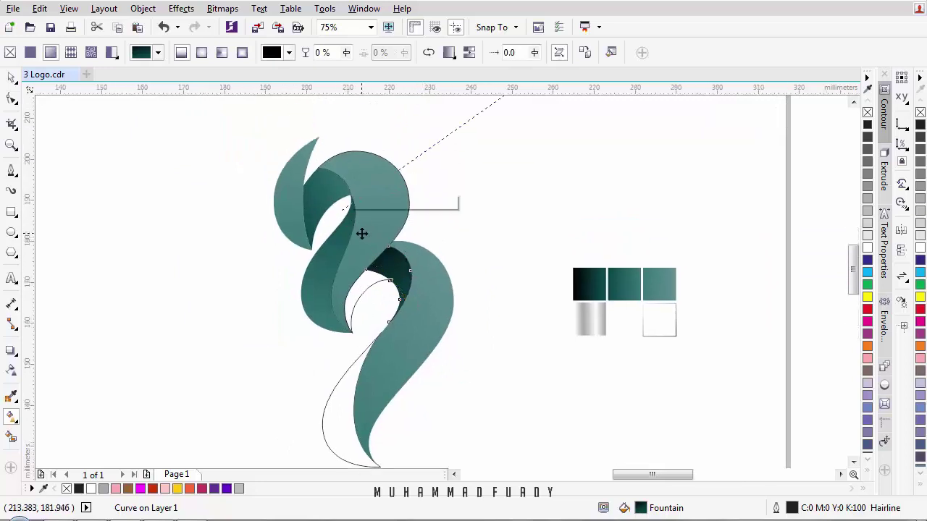
pyautogui.scroll(1, 365, 226)
pyautogui.moveTo(341, 209); pyautogui.dragTo(319, 180)
pyautogui.scroll(-2, 440, 255)
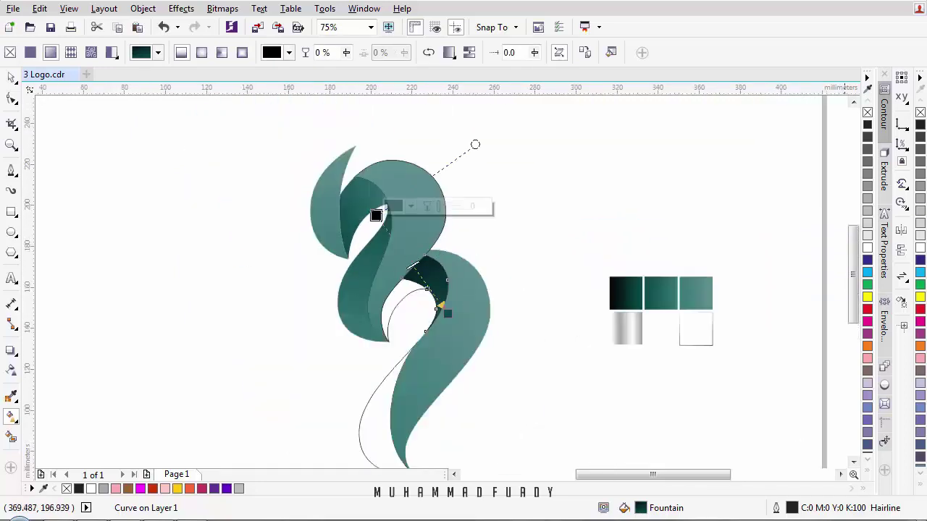
pyautogui.rightClick(921, 114)
# Step: Fill the inner crescent below the loop with the darkest swatch's gradient, running diagonally from black at lower left to teal at upper right
pyautogui.scroll(1, 403, 286)
pyautogui.click(400, 289)
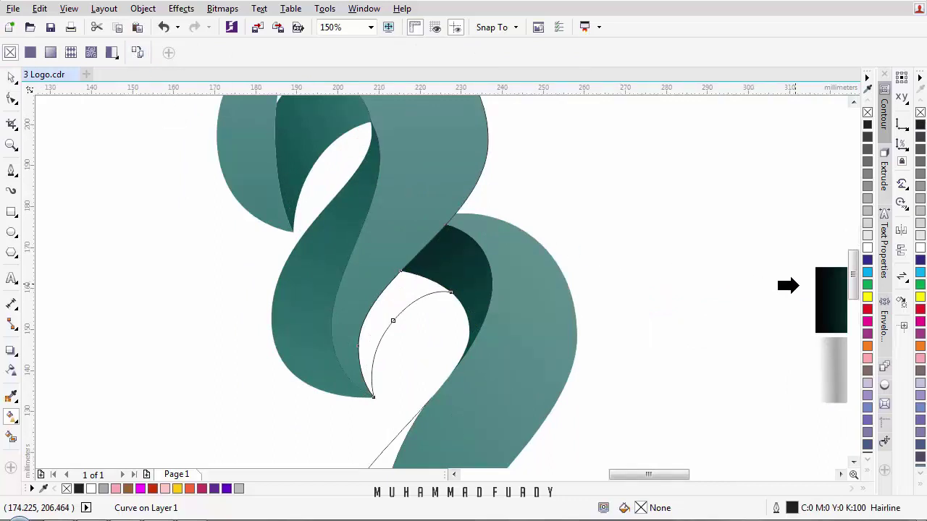
pyautogui.click(816, 290)
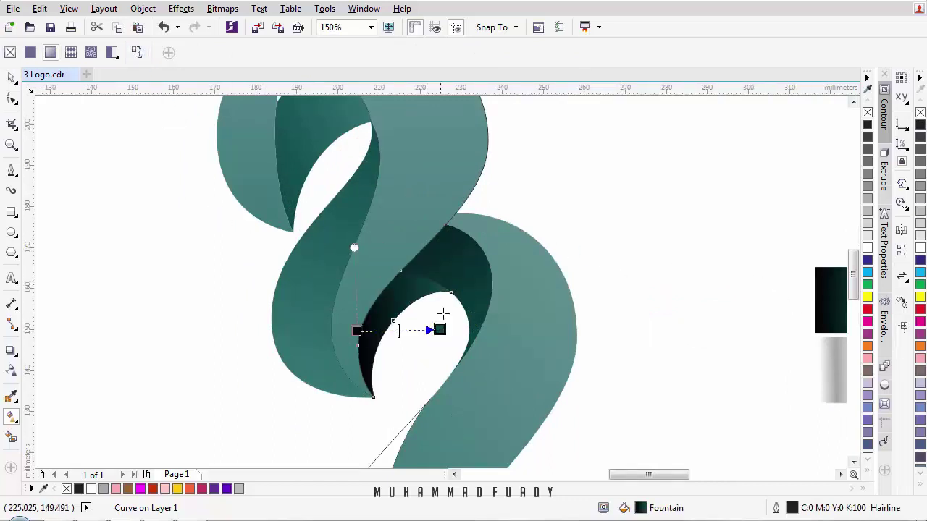
pyautogui.moveTo(438, 331); pyautogui.dragTo(459, 279)
pyautogui.moveTo(356, 331); pyautogui.dragTo(297, 449)
pyautogui.moveTo(459, 279); pyautogui.dragTo(415, 358)
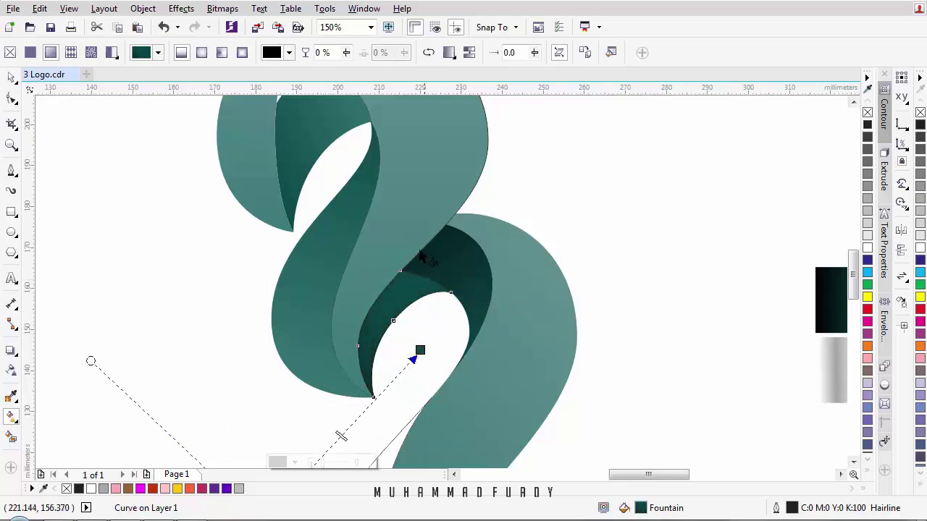
# Step: Try the inner crescent's gradient reversed, with the black end at upper right and the teal end at lower left
pyautogui.moveTo(304, 350); pyautogui.dragTo(311, 272)
pyautogui.moveTo(268, 440); pyautogui.dragTo(500, 153)
pyautogui.moveTo(434, 262); pyautogui.dragTo(353, 360)
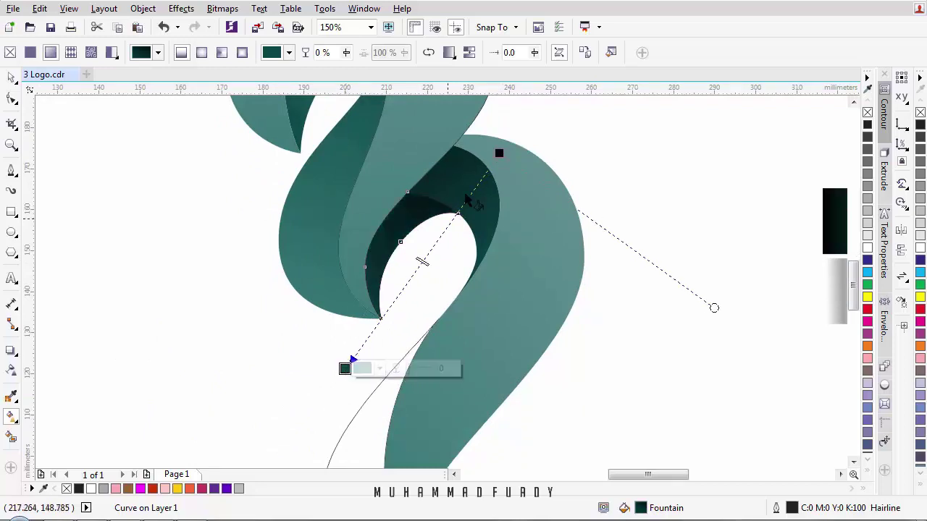
# Step: Turn the inner crescent's gradient back to run from black beyond its lower tip to teal at its top
pyautogui.moveTo(500, 154); pyautogui.dragTo(464, 251)
pyautogui.moveTo(358, 336)
pyautogui.mouseDown()
pyautogui.moveTo(368, 256)
pyautogui.moveTo(333, 182)
pyautogui.moveTo(457, 170)
pyautogui.moveTo(465, 158)
pyautogui.mouseUp()
pyautogui.moveTo(363, 239); pyautogui.dragTo(310, 381)
pyautogui.moveTo(465, 158); pyautogui.dragTo(417, 224)
pyautogui.scroll(-1, 425, 210)
pyautogui.moveTo(445, 140); pyautogui.dragTo(405, 171)
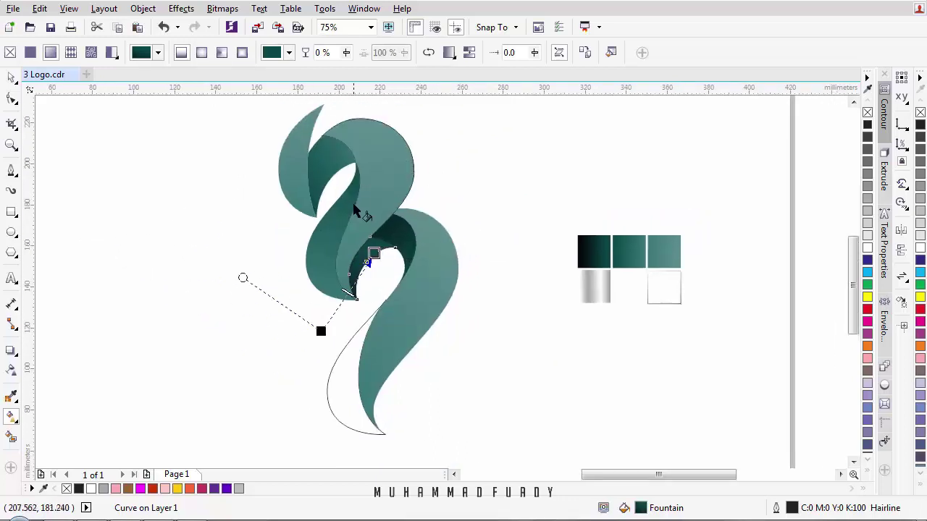
# Step: Give the curved shape left of the loop the darkest swatch's gradient, from black beyond the loop's upper right to teal at its lower part
pyautogui.click(349, 206)
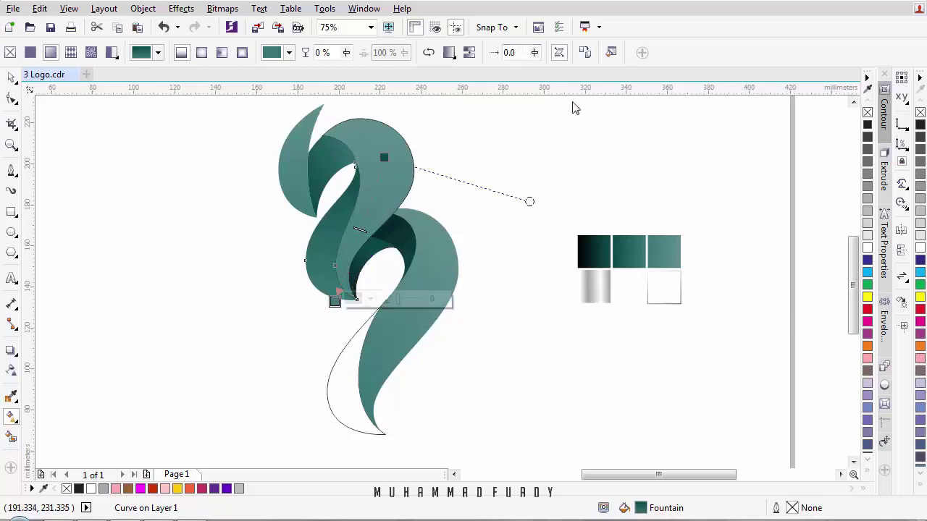
pyautogui.click(588, 244)
pyautogui.moveTo(304, 228); pyautogui.dragTo(408, 145)
pyautogui.moveTo(352, 229); pyautogui.dragTo(334, 243)
pyautogui.moveTo(408, 145); pyautogui.dragTo(421, 124)
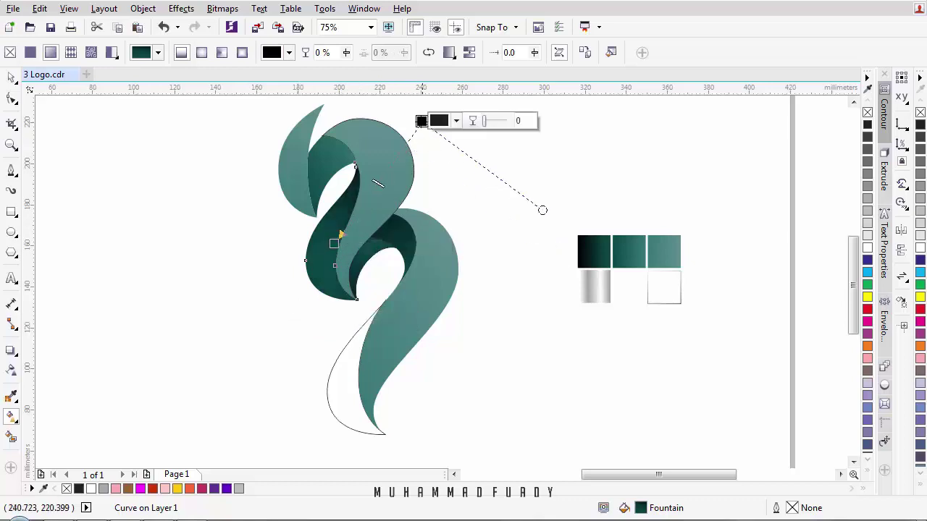
# Step: Give the small inner shape under the loop's top the darkest swatch's gradient, from black at lower left to teal at upper right
pyautogui.click(329, 156)
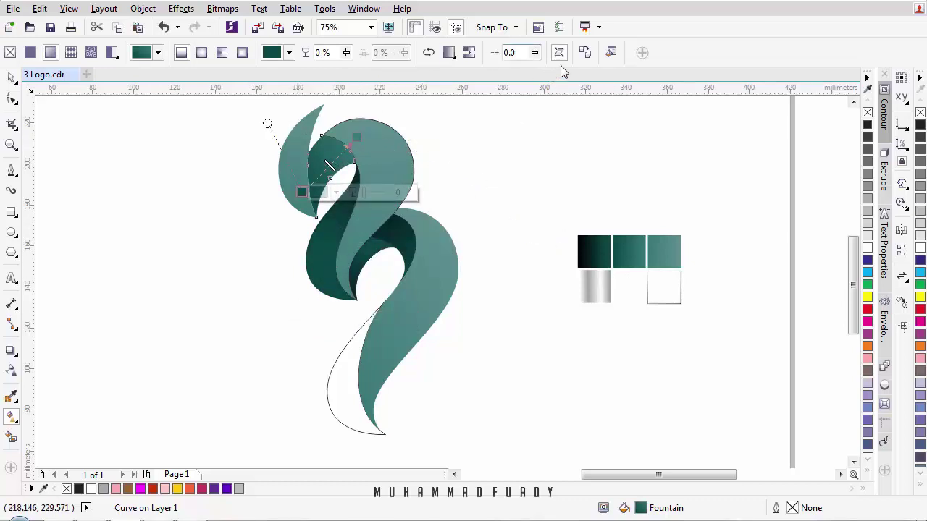
pyautogui.click(584, 239)
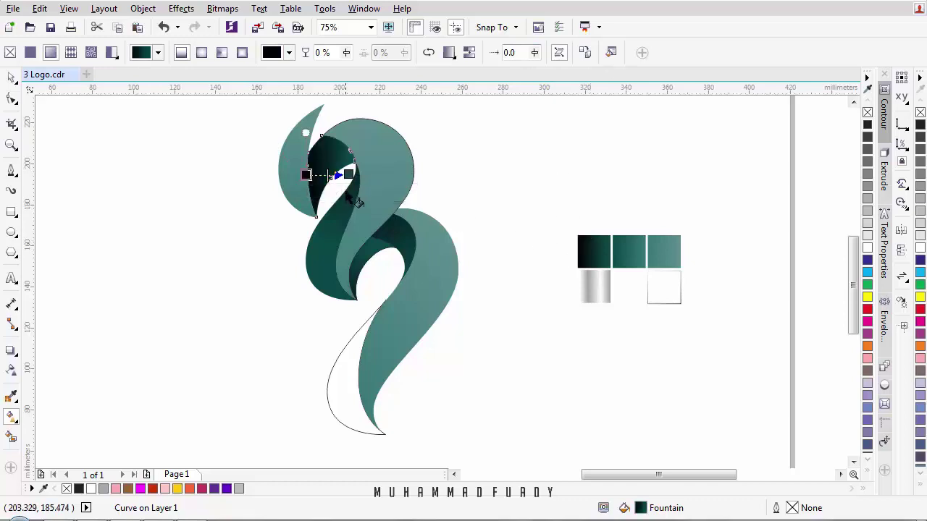
pyautogui.moveTo(306, 174); pyautogui.dragTo(292, 223)
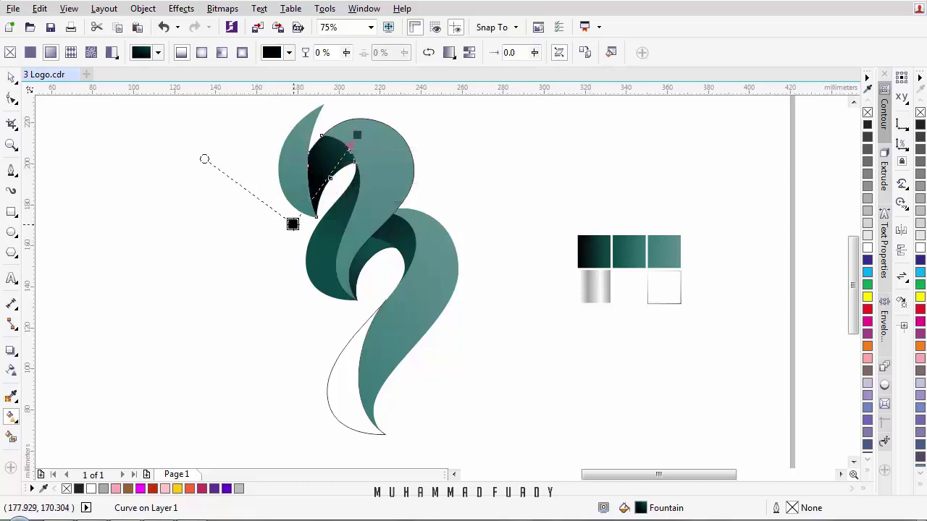
# Step: Fill the lower left shape with the middle teal swatch's gradient, running from dark at its top to light at its bottom
pyautogui.scroll(-2, 383, 297)
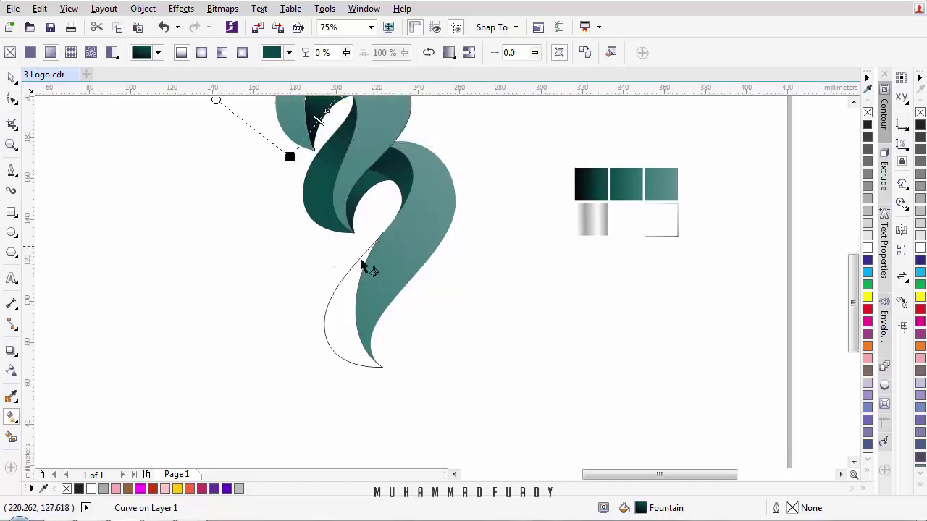
pyautogui.click(347, 286)
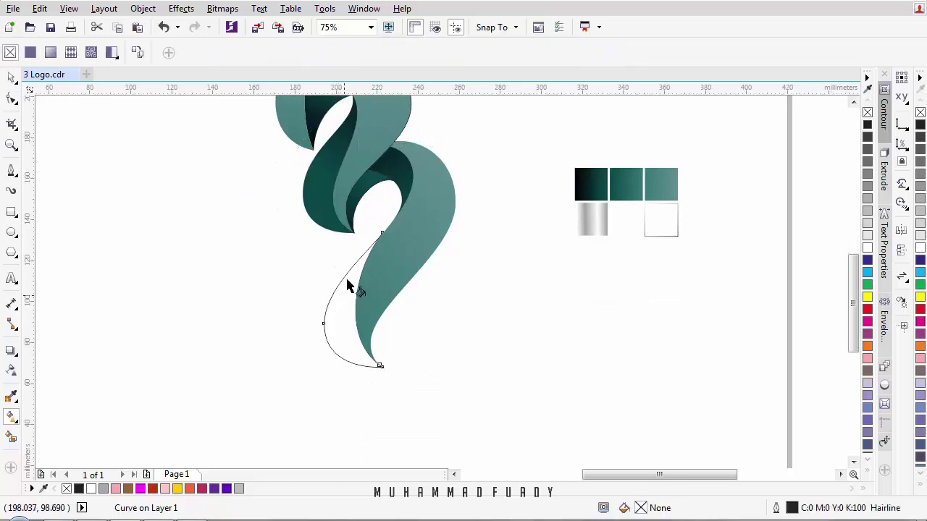
pyautogui.click(168, 53)
pyautogui.click(393, 187)
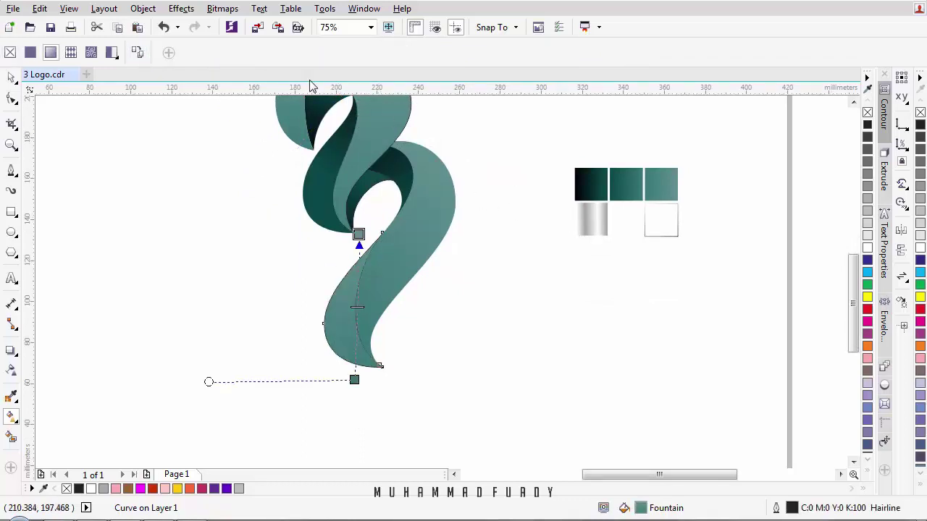
pyautogui.click(628, 181)
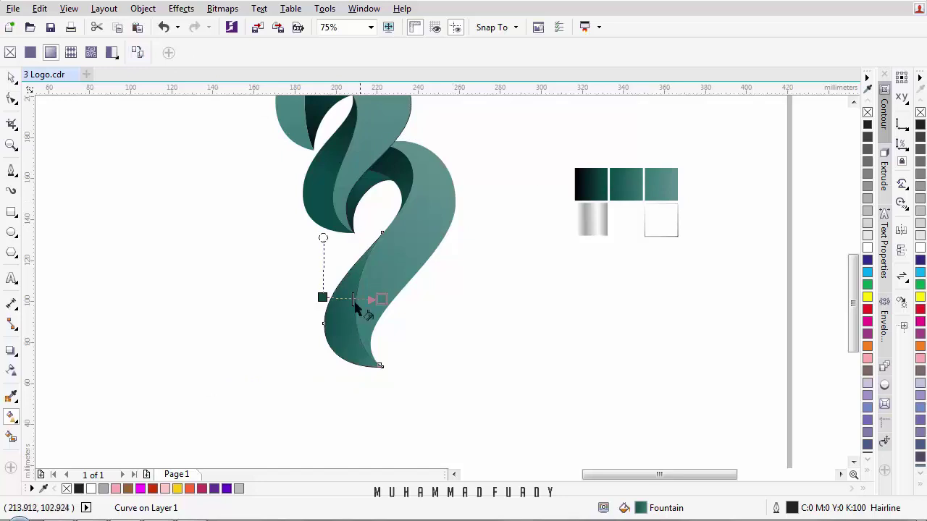
pyautogui.moveTo(322, 298); pyautogui.dragTo(343, 255)
pyautogui.moveTo(374, 292); pyautogui.dragTo(351, 375)
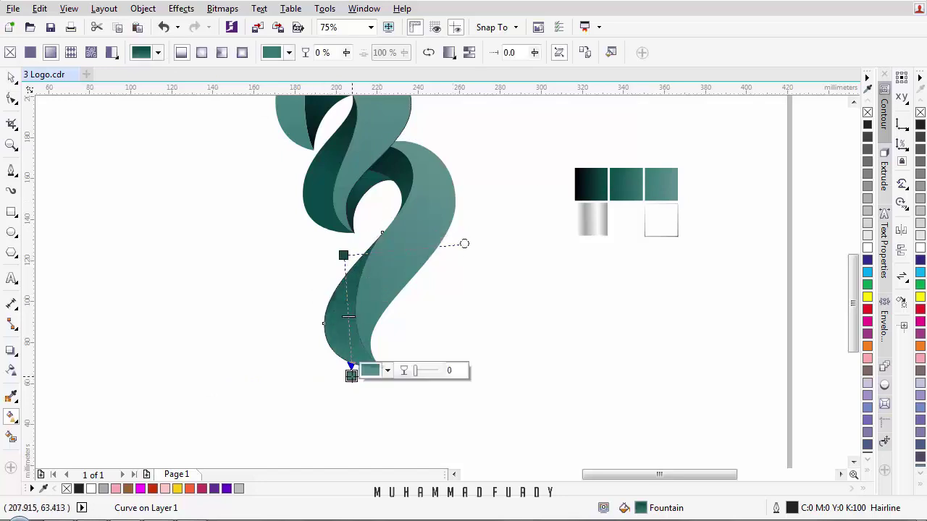
# Step: Place a copy of all eight logo shapes to the right of the sketch and group the copy
pyautogui.click(16, 80)
pyautogui.scroll(-1, 471, 286)
pyautogui.moveTo(486, 137); pyautogui.dragTo(318, 367)
pyautogui.scroll(-1, 368, 275)
pyautogui.moveTo(394, 260); pyautogui.dragTo(706, 261)
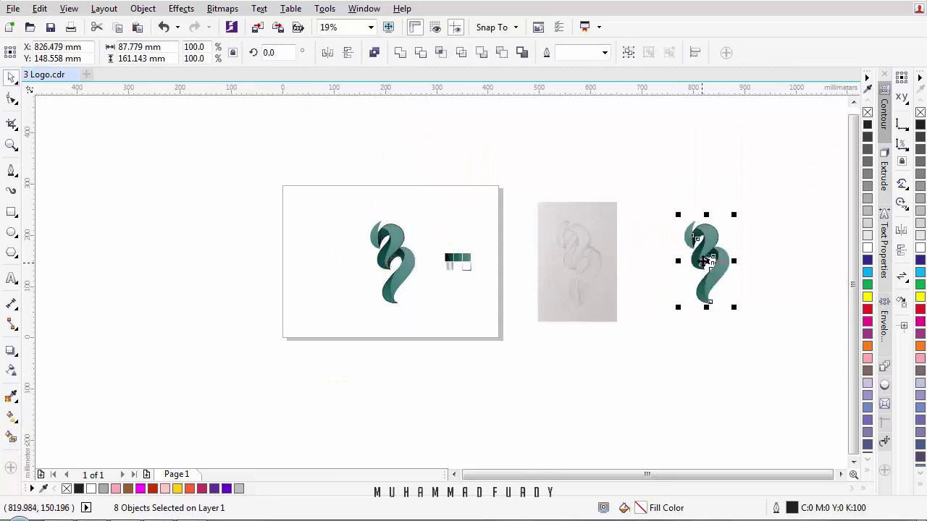
pyautogui.hotkey('ctrl', 'g')
pyautogui.click(486, 176)
# Step: Select all eight shapes of the original logo on the page and remove their outlines
pyautogui.scroll(2, 428, 261)
pyautogui.moveTo(455, 366); pyautogui.dragTo(481, 378)
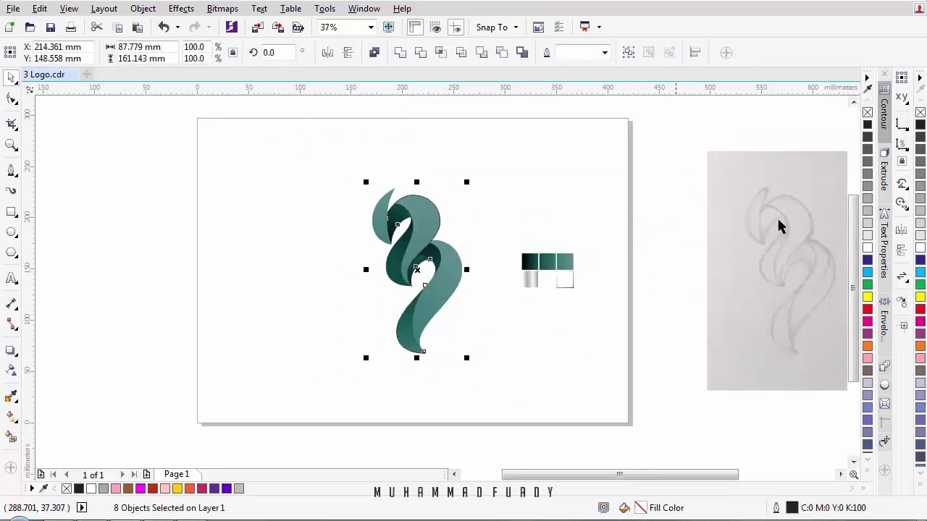
pyautogui.rightClick(920, 113)
pyautogui.click(578, 170)
pyautogui.scroll(2, 455, 262)
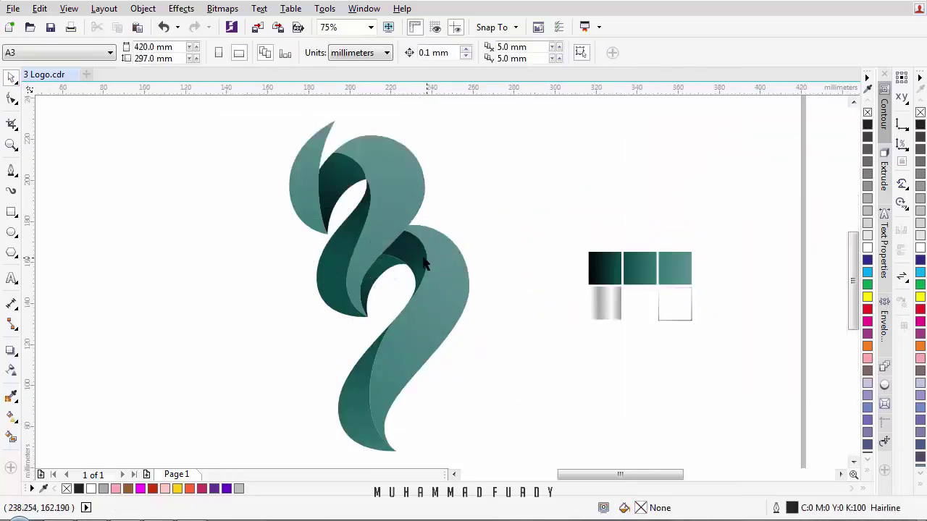
# Step: Replace the large loop's fill with a copy of the middle teal swatch's gradient
pyautogui.click(413, 191)
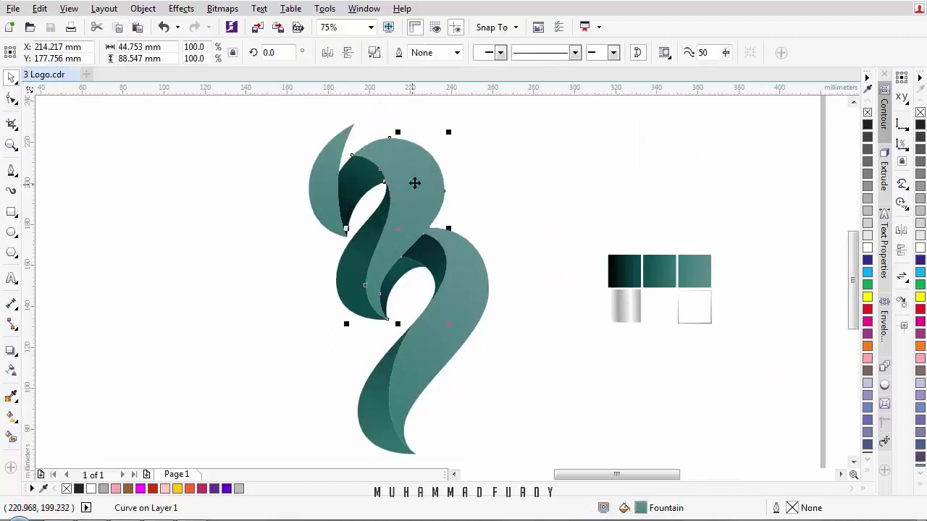
pyautogui.click(479, 172)
pyautogui.click(426, 187)
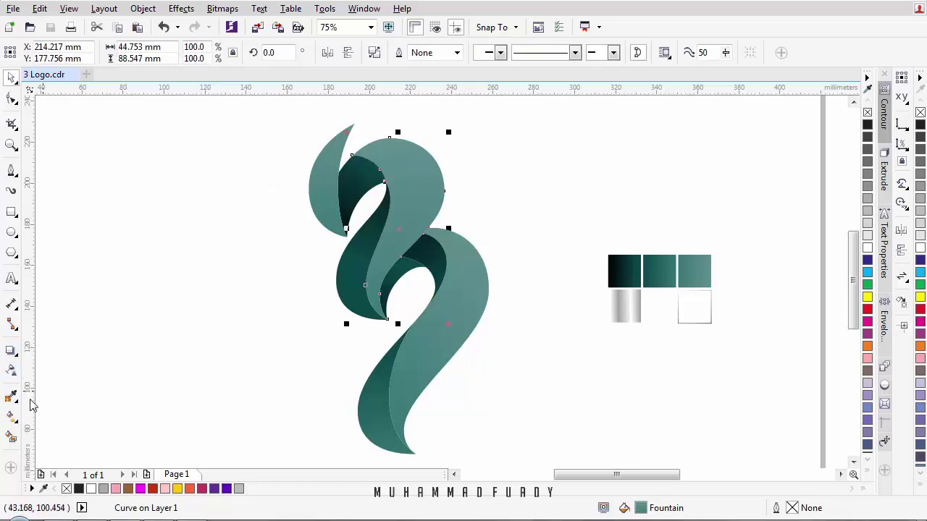
pyautogui.click(11, 416)
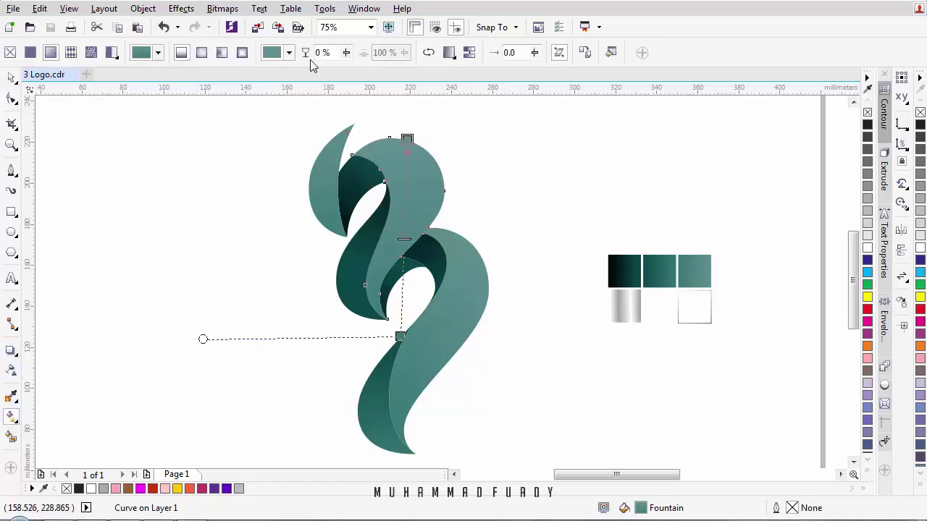
pyautogui.click(586, 52)
pyautogui.click(658, 268)
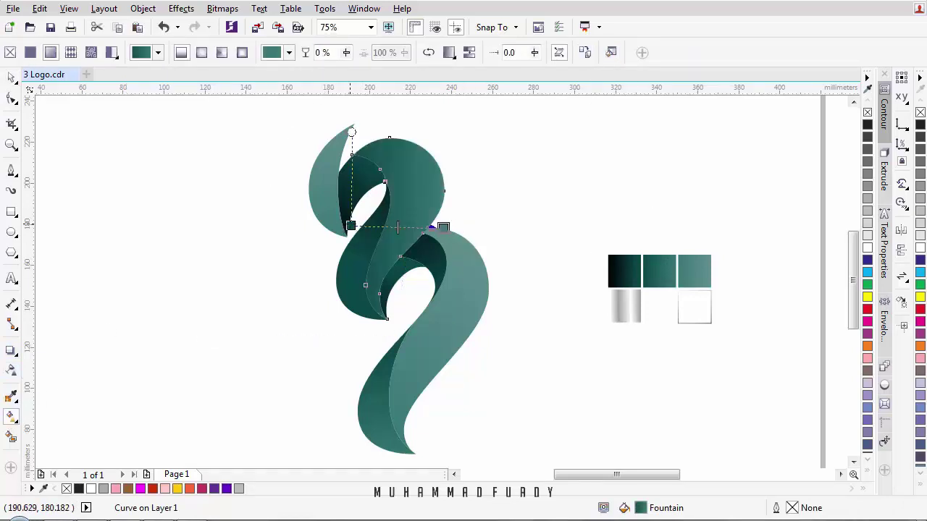
# Step: Reorient the upper ribbon's fountain fill to run vertically, with the dark end low and the lighter end above the shape
pyautogui.moveTo(350, 226); pyautogui.dragTo(402, 130)
pyautogui.moveTo(439, 226); pyautogui.dragTo(392, 289)
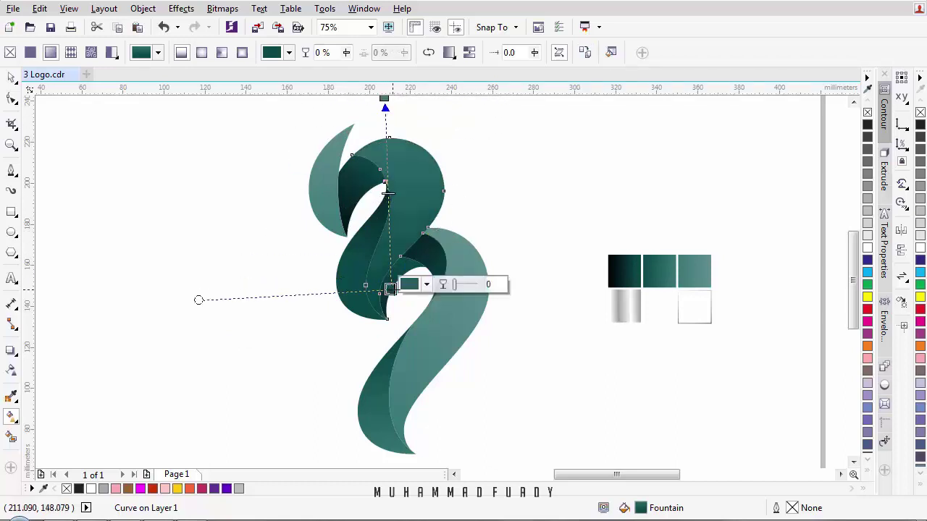
# Step: Copy the upper ribbon's fountain fill onto the long lower ribbon and adjust the gradient's end points along it
pyautogui.click(465, 323)
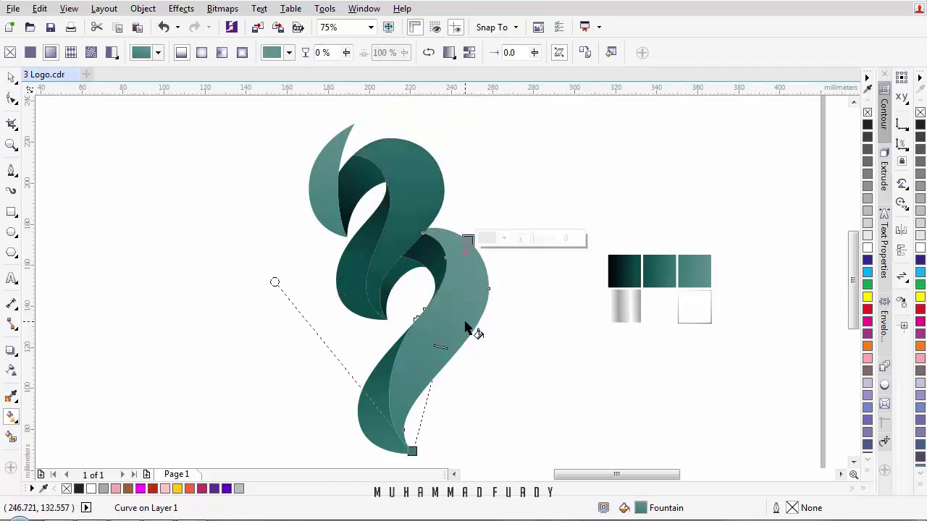
pyautogui.click(586, 52)
pyautogui.click(413, 162)
pyautogui.moveTo(422, 174); pyautogui.dragTo(451, 171)
pyautogui.scroll(-1, 417, 178)
pyautogui.scroll(1, 421, 240)
pyautogui.moveTo(435, 324); pyautogui.dragTo(408, 321)
pyautogui.scroll(-1, 424, 258)
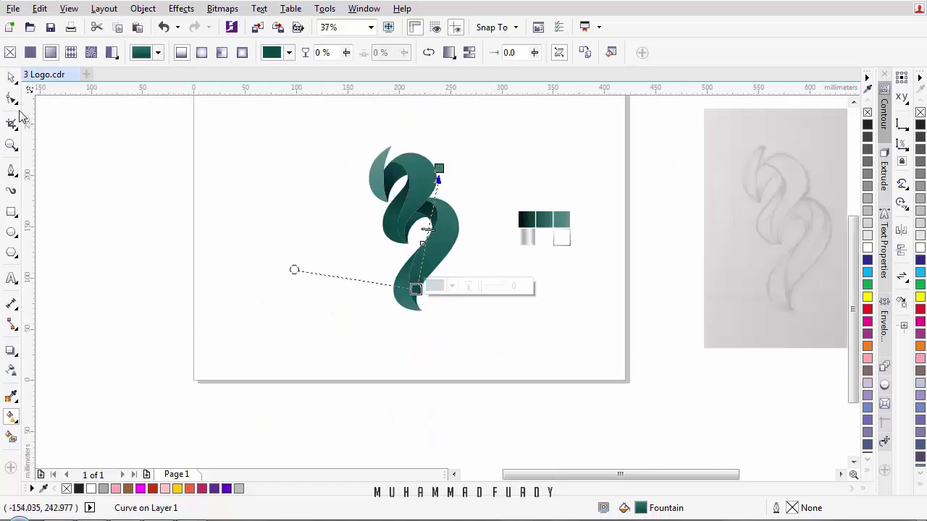
# Step: Select all the logo shapes together and centre them on the page
pyautogui.click(11, 77)
pyautogui.click(313, 101)
pyautogui.moveTo(314, 100); pyautogui.dragTo(499, 385)
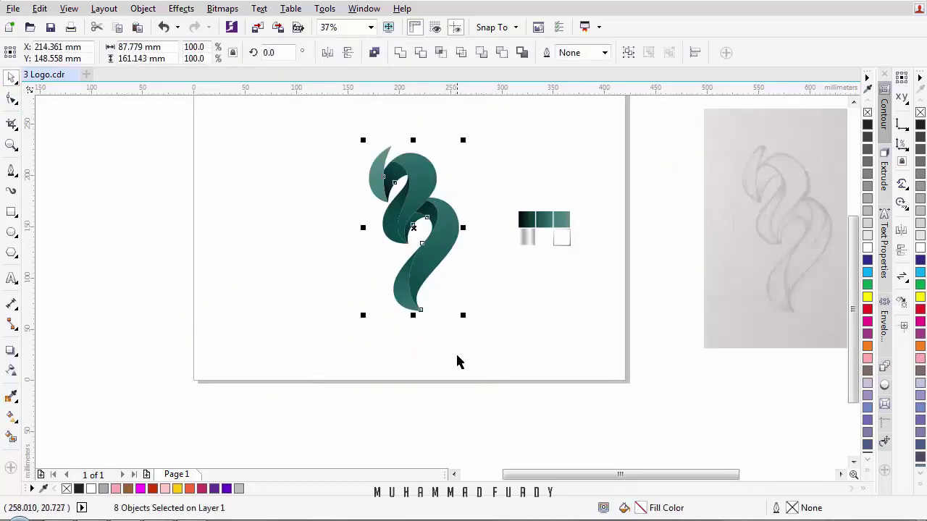
pyautogui.hotkey('ctrl', 'g')
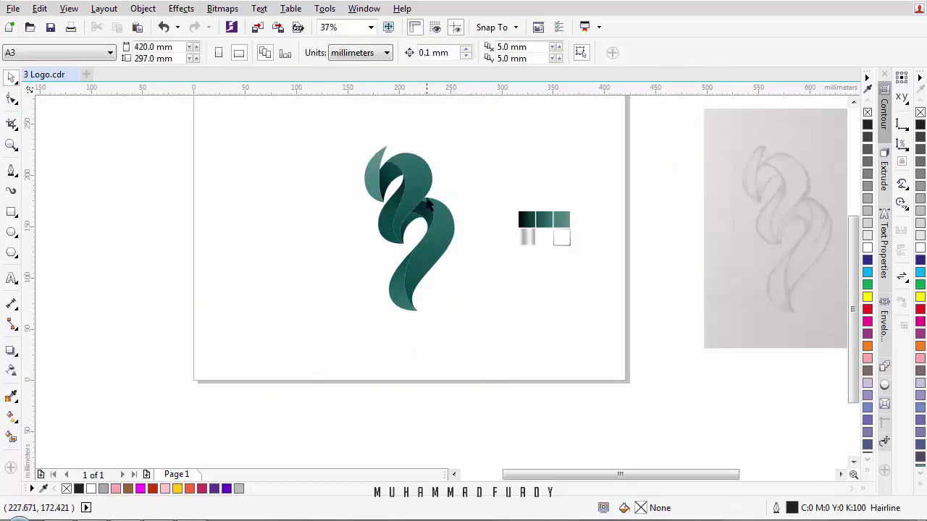
# Step: Try to shift the upper ribbon's corner node outward where it meets the dark inner fold
pyautogui.scroll(3, 405, 178)
pyautogui.click(462, 187)
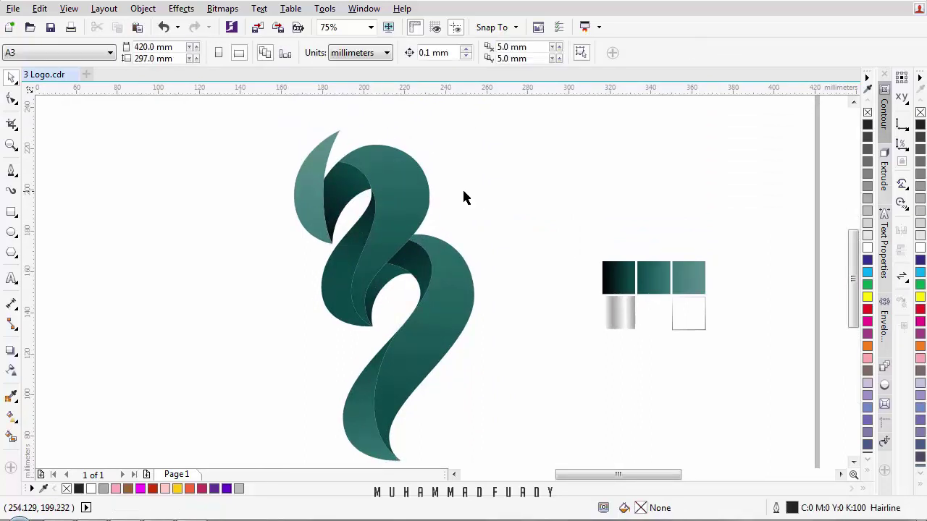
pyautogui.scroll(3, 400, 161)
pyautogui.scroll(1, 325, 190)
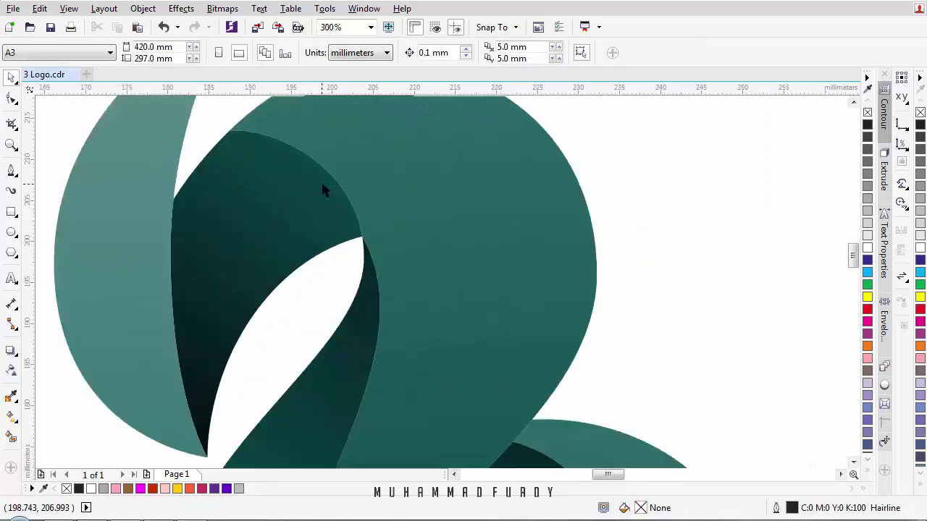
pyautogui.scroll(-1, 369, 202)
pyautogui.click(398, 180)
pyautogui.scroll(1, 315, 166)
pyautogui.scroll(2, 321, 151)
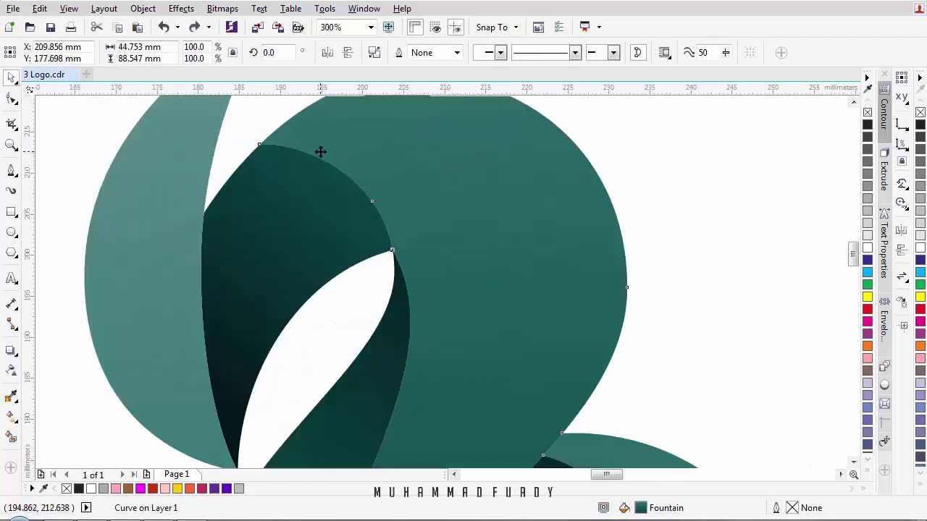
pyautogui.press('F10')
pyautogui.scroll(2, 253, 149)
pyautogui.moveTo(252, 141); pyautogui.dragTo(234, 157)
pyautogui.scroll(-1, 286, 161)
pyautogui.scroll(2, 323, 168)
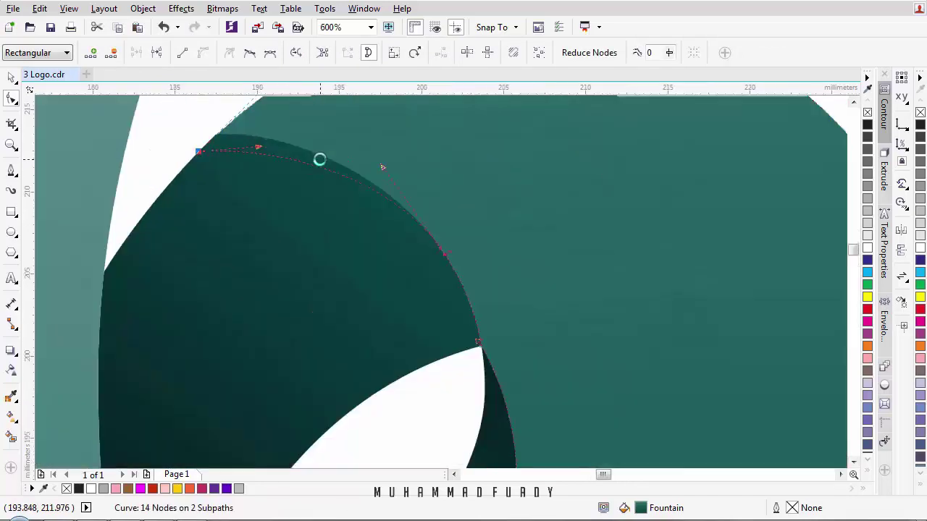
pyautogui.hotkey('ctrl', 'z')
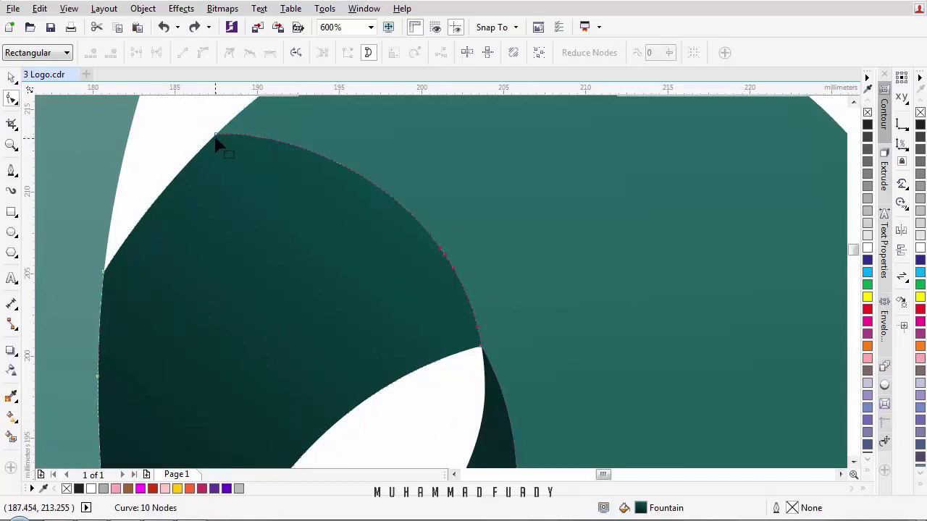
# Step: Move the dark inner fold's top corner node outward and delete the surplus nodes along its curved edge
pyautogui.moveTo(211, 149); pyautogui.dragTo(194, 157)
pyautogui.moveTo(461, 210); pyautogui.dragTo(397, 293)
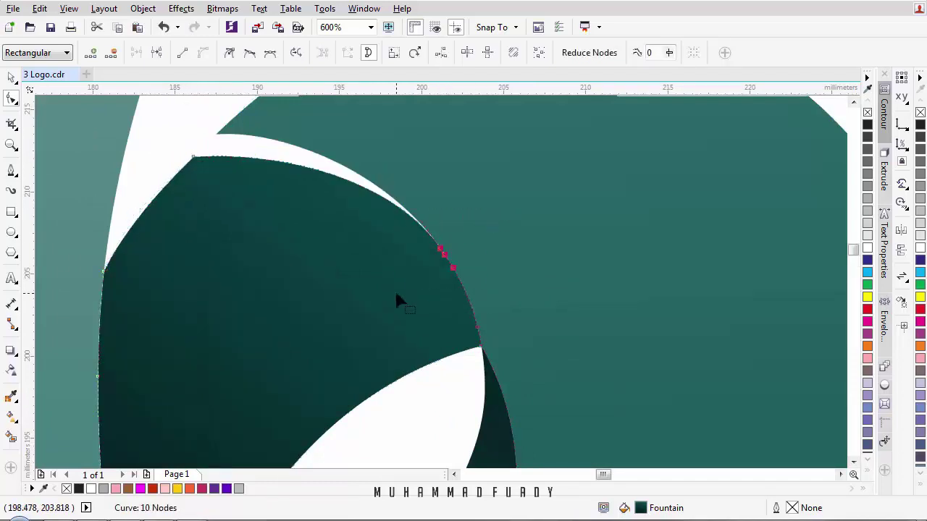
pyautogui.scroll(-1, 417, 255)
pyautogui.press('Delete')
pyautogui.scroll(1, 457, 275)
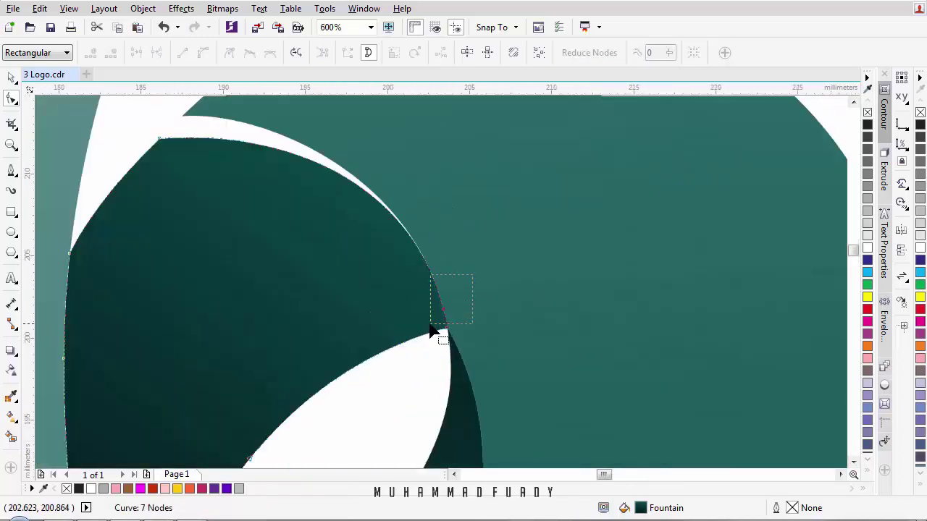
pyautogui.moveTo(431, 327); pyautogui.dragTo(431, 326)
pyautogui.press('Delete')
# Step: Refine the dark inner fold's upper edge by shifting its corner node and reshaping the curve toward the tip
pyautogui.moveTo(162, 145); pyautogui.dragTo(154, 154)
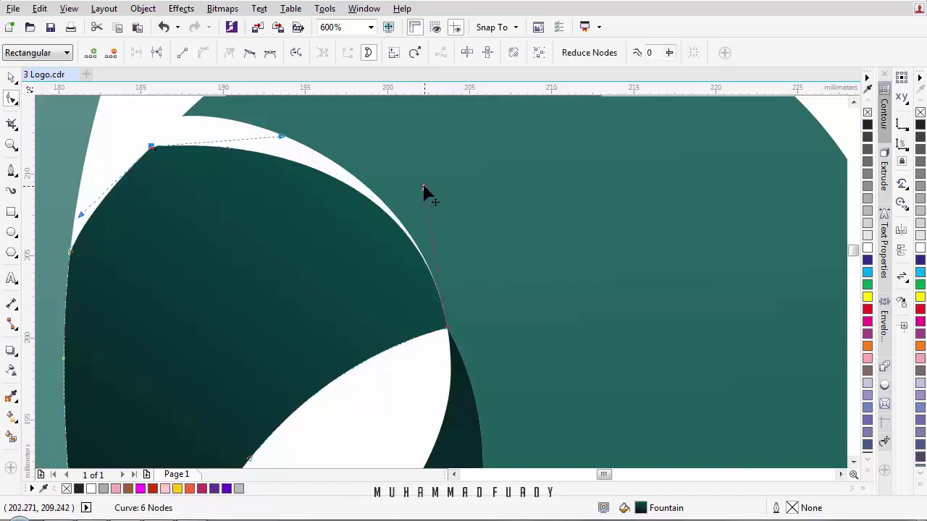
pyautogui.moveTo(424, 190); pyautogui.dragTo(387, 205)
pyautogui.scroll(-2, 387, 205)
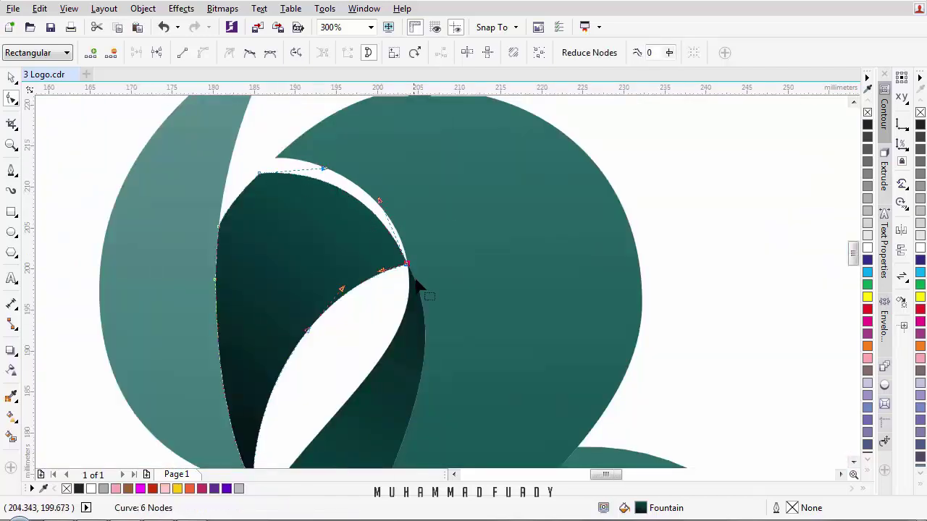
pyautogui.moveTo(262, 177); pyautogui.dragTo(253, 179)
# Step: Fit the upper ribbon's inner edge to the dark fold by aligning its corner node and deleting the surplus nodes
pyautogui.click(282, 164)
pyautogui.press('Delete')
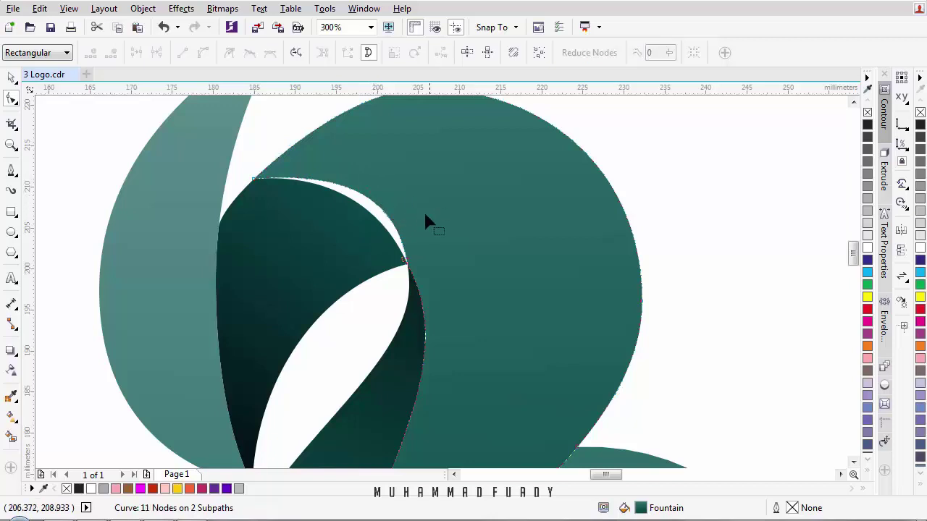
pyautogui.click(398, 262)
pyautogui.click(400, 257)
pyautogui.click(404, 259)
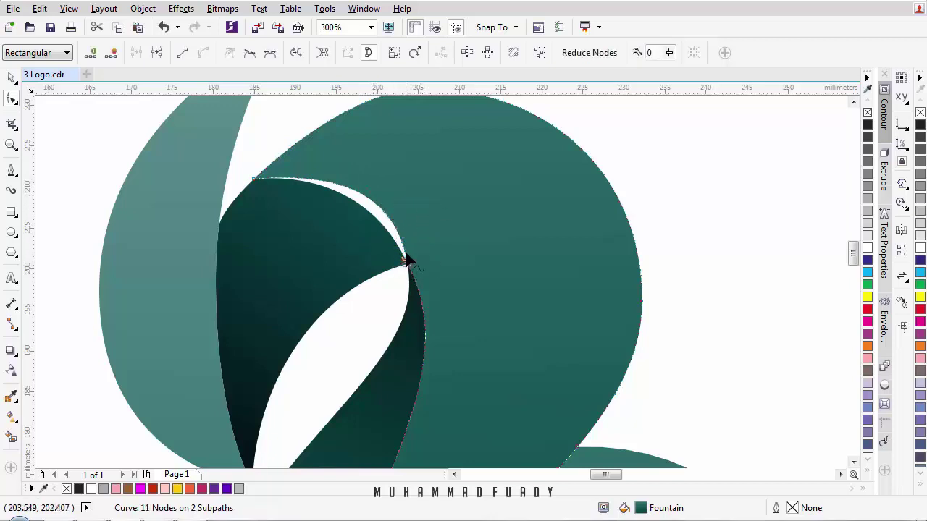
pyautogui.moveTo(404, 259); pyautogui.dragTo(376, 206)
pyautogui.press('Delete')
pyautogui.click(390, 273)
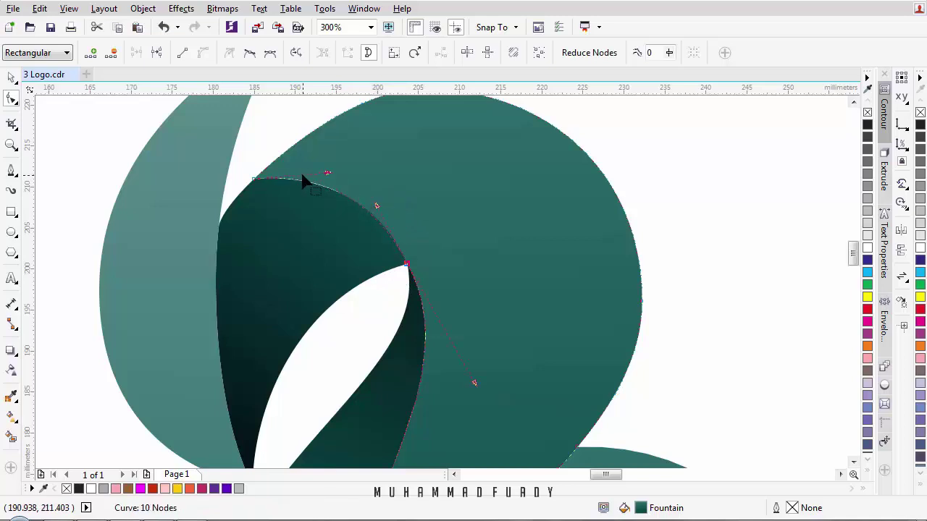
# Step: Fine-tune the curve handle at the upper ribbon's corner so its inner edge follows the dark fold
pyautogui.scroll(1, 302, 175)
pyautogui.moveTo(355, 170); pyautogui.dragTo(346, 175)
pyautogui.scroll(-1, 415, 183)
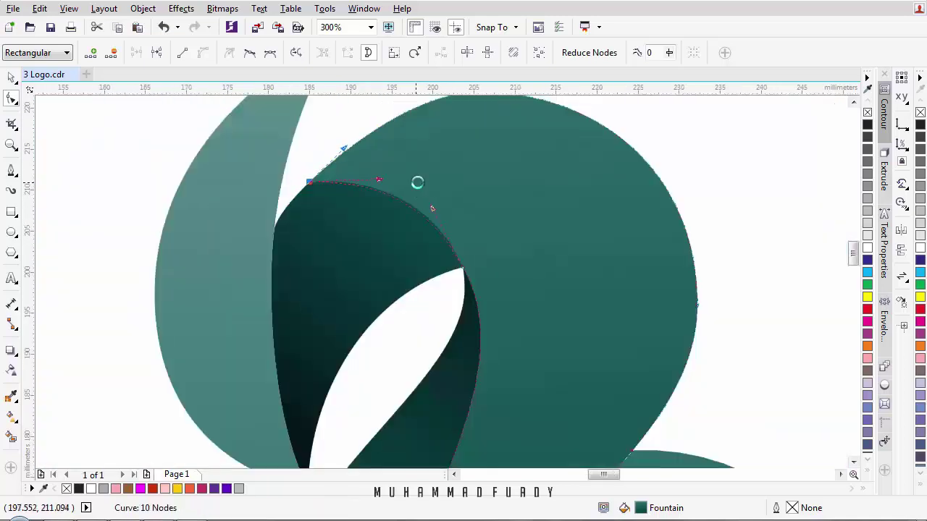
pyautogui.scroll(-2, 417, 182)
pyautogui.click(11, 76)
pyautogui.scroll(-2, 439, 224)
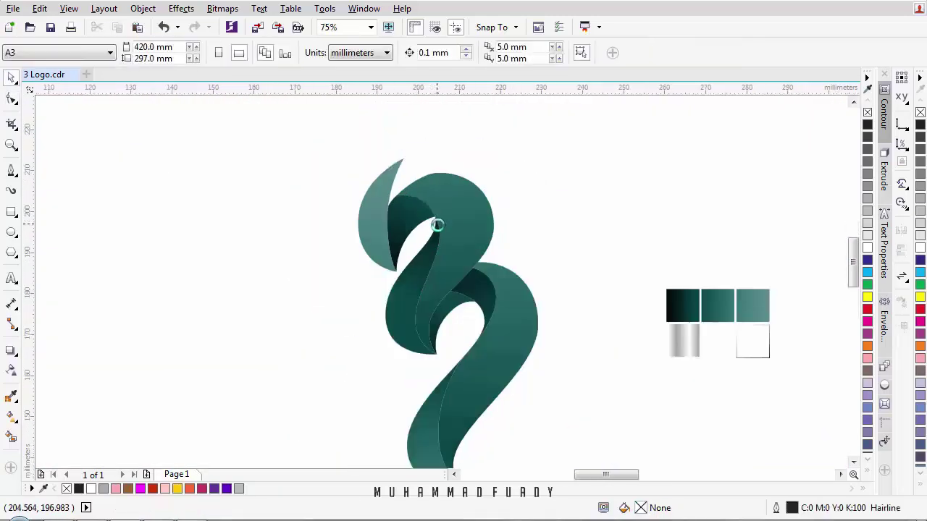
# Step: Adjust the curve at the narrow tip where the lower-left dark fold meets the upper ribbon
pyautogui.scroll(2, 460, 246)
pyautogui.click(459, 246)
pyautogui.scroll(2, 467, 228)
pyautogui.press('F10')
pyautogui.click(434, 244)
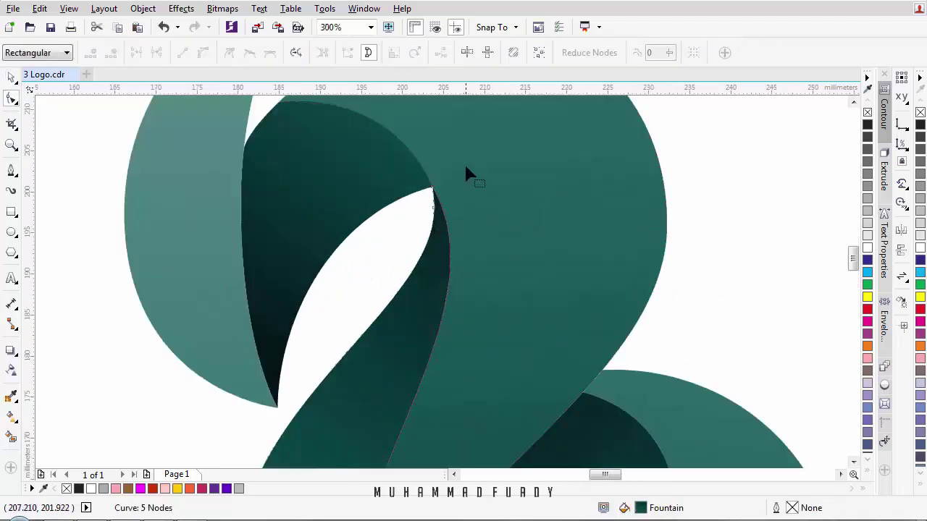
pyautogui.moveTo(466, 166); pyautogui.dragTo(422, 194)
pyautogui.moveTo(498, 302)
pyautogui.mouseDown()
pyautogui.moveTo(488, 319)
pyautogui.moveTo(488, 302)
pyautogui.moveTo(488, 321)
pyautogui.moveTo(488, 304)
pyautogui.mouseUp()
pyautogui.click(443, 202)
pyautogui.click(431, 188)
pyautogui.scroll(-2, 488, 297)
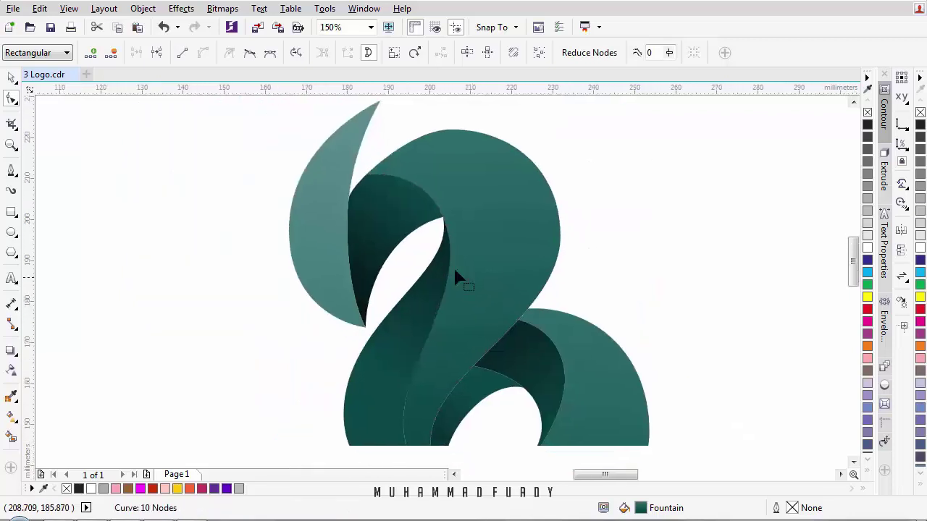
pyautogui.scroll(-2, 455, 275)
pyautogui.click(11, 77)
pyautogui.scroll(-2, 452, 198)
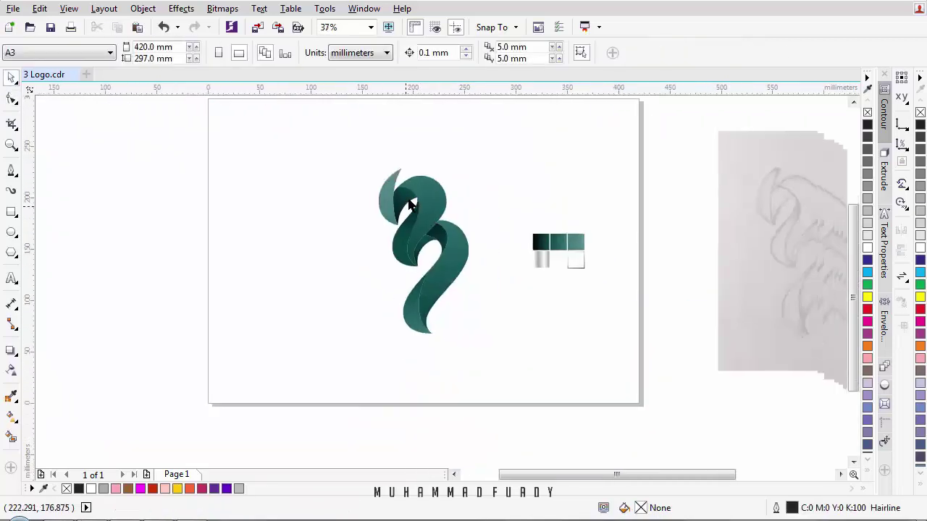
# Step: Nudge the middle node of the lower-left dark fold's inner edge to blend its seam with the upper ribbon
pyautogui.scroll(2, 442, 205)
pyautogui.scroll(3, 442, 205)
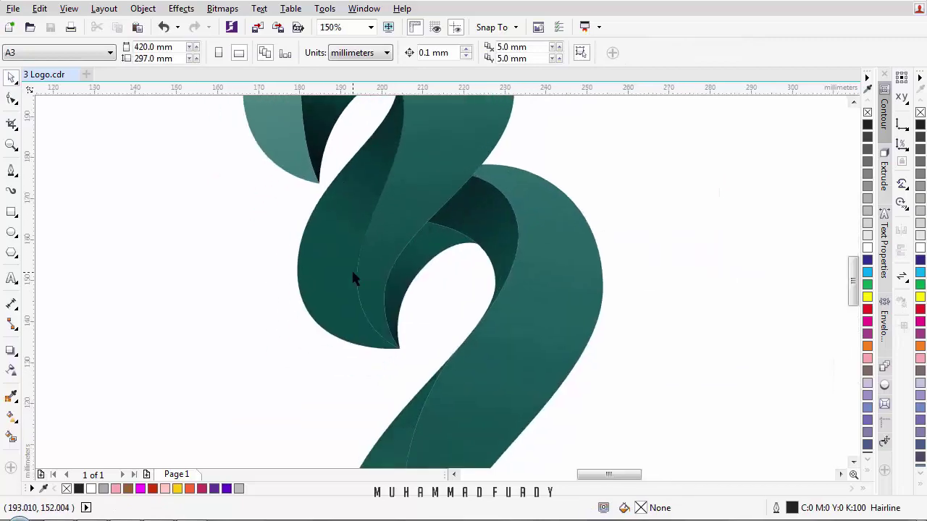
pyautogui.doubleClick(350, 268)
pyautogui.scroll(1, 370, 291)
pyautogui.scroll(2, 341, 226)
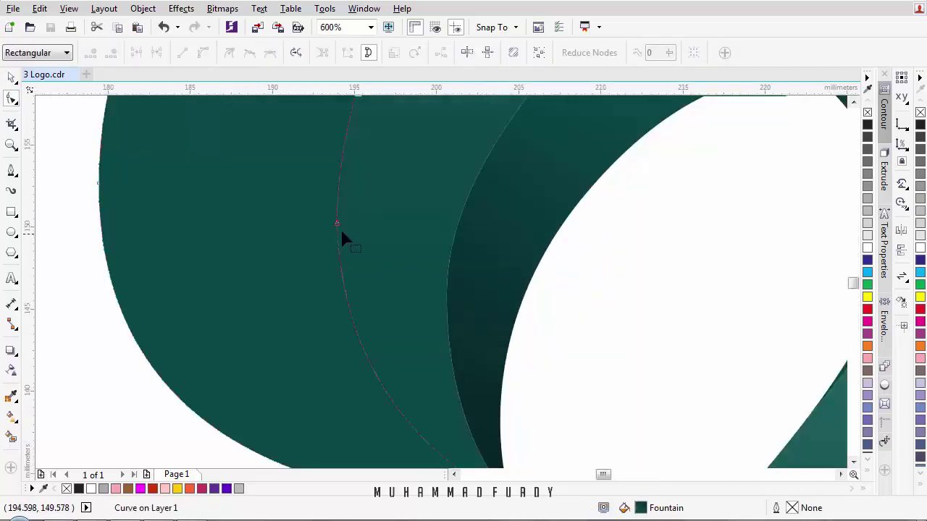
pyautogui.moveTo(339, 226); pyautogui.dragTo(343, 218)
pyautogui.scroll(-5, 343, 218)
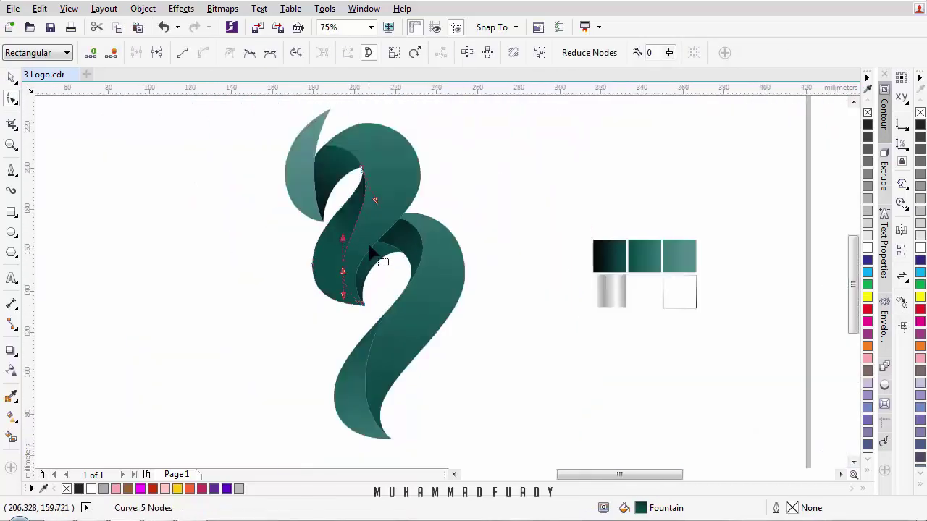
pyautogui.click(8, 77)
pyautogui.click(176, 126)
pyautogui.scroll(1, 338, 178)
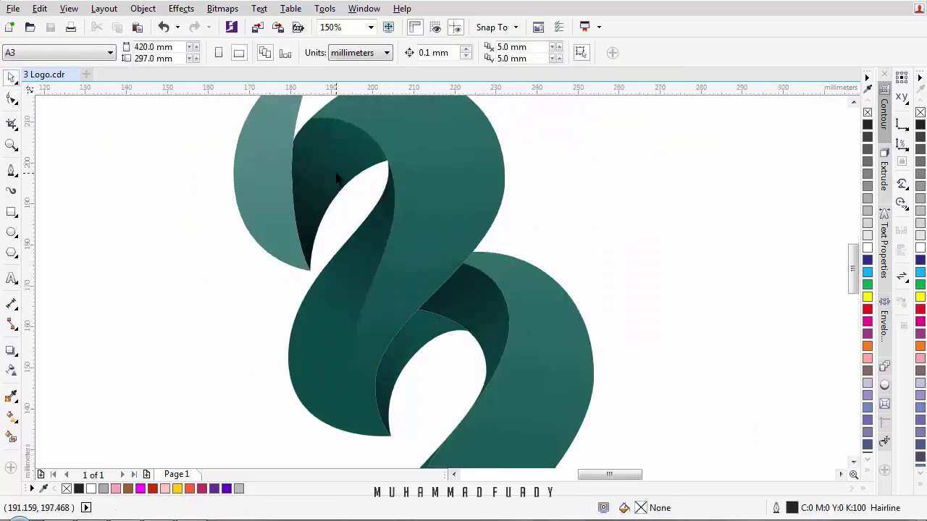
# Step: Try moving the upper ribbon aside, and undo the move
pyautogui.moveTo(338, 178); pyautogui.dragTo(324, 219)
pyautogui.click(420, 205)
pyautogui.moveTo(420, 206); pyautogui.dragTo(442, 183)
pyautogui.hotkey('ctrl', 'z')
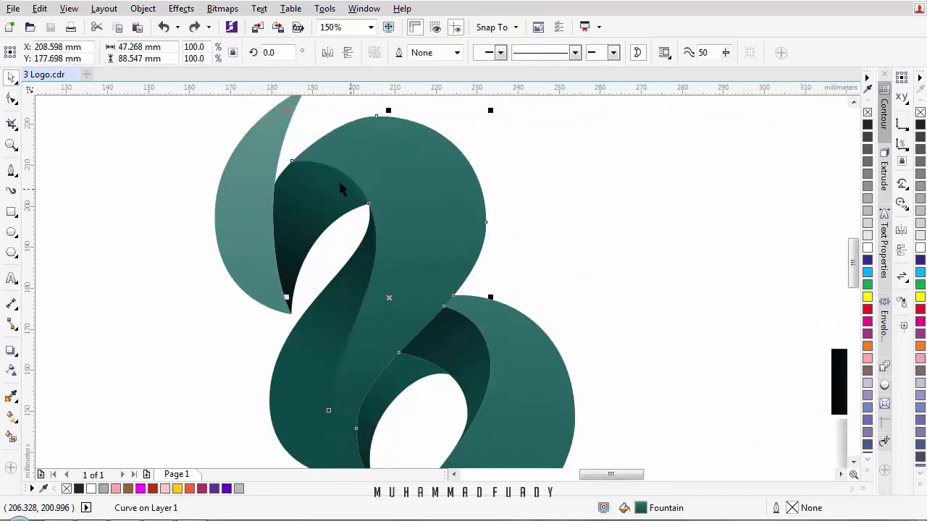
# Step: Duplicate the upper ribbon in place
pyautogui.moveTo(384, 225); pyautogui.dragTo(394, 191)
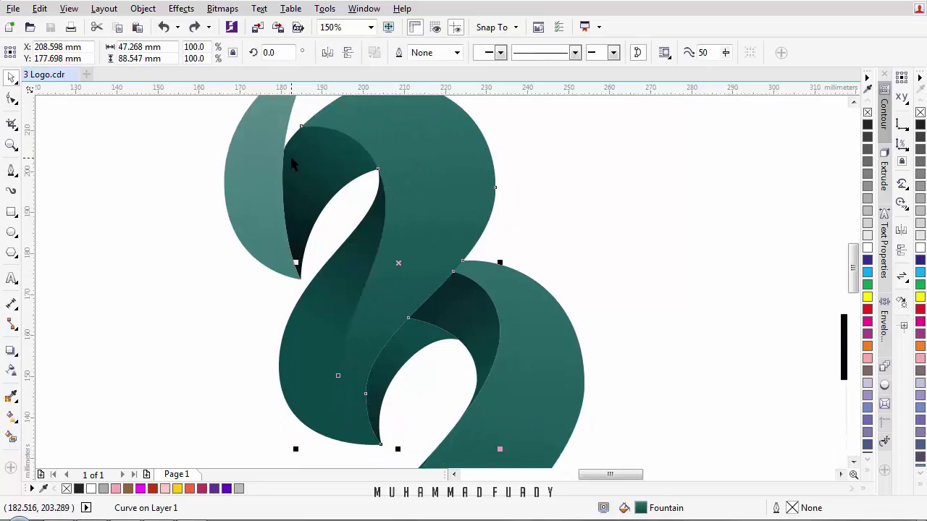
pyautogui.moveTo(294, 162); pyautogui.dragTo(287, 207)
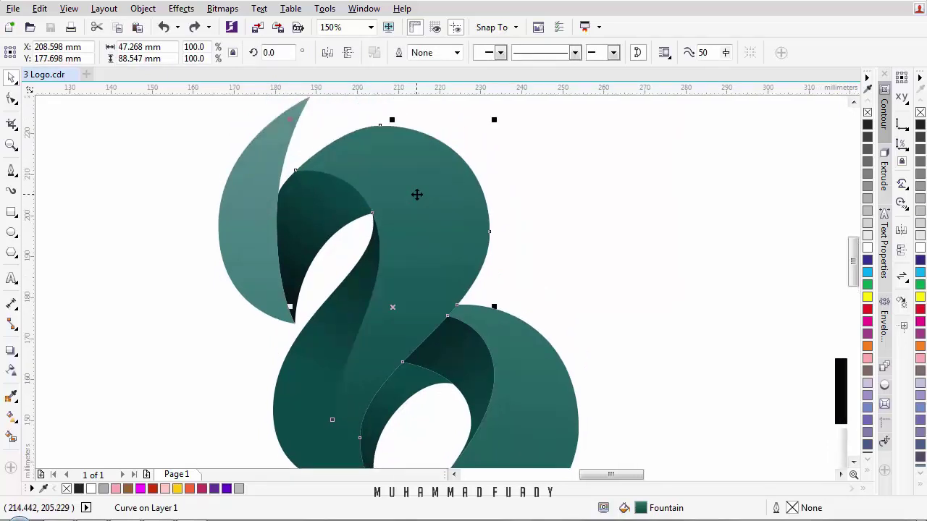
pyautogui.click(587, 188)
pyautogui.click(456, 216)
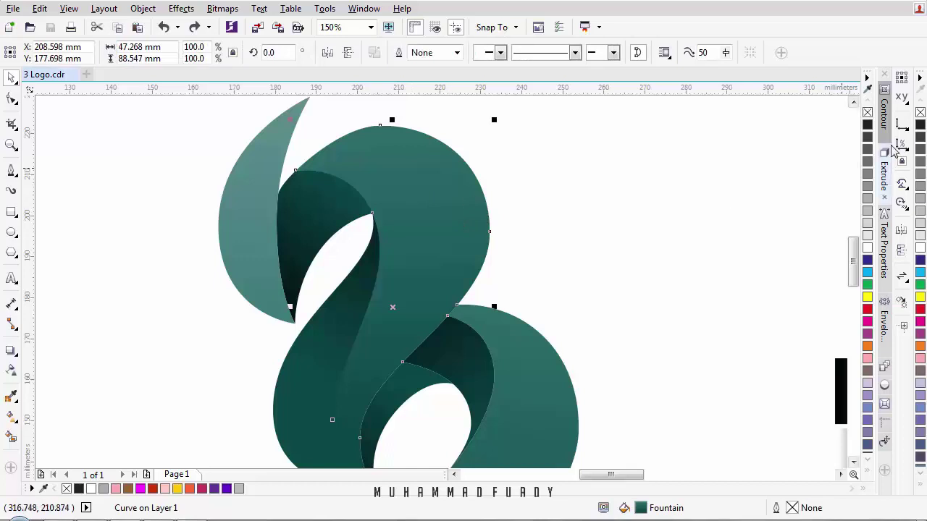
pyautogui.hotkey('shift', 'pageup')
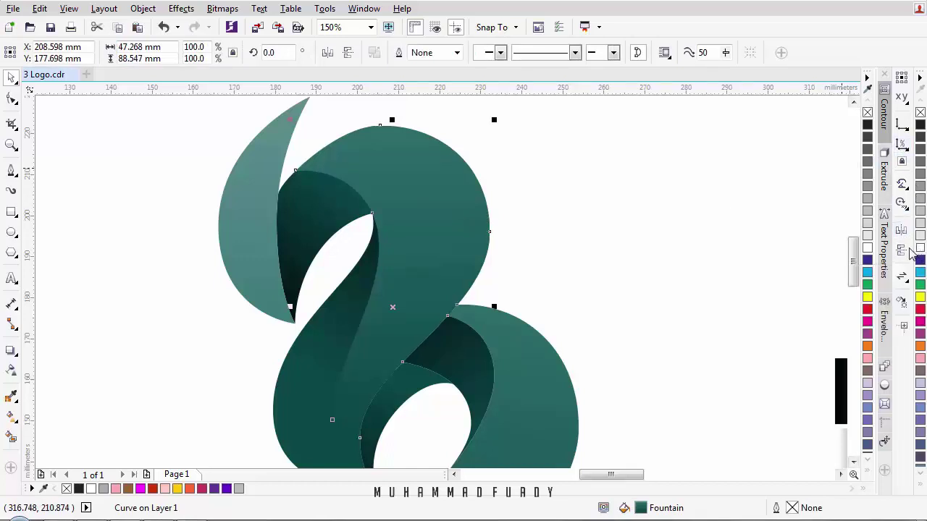
# Step: Try a 10% black fill with a white outline on the upper ribbon's duplicate, and undo the colouring
pyautogui.rightClick(921, 248)
pyautogui.press('Escape')
pyautogui.click(920, 236)
pyautogui.rightClick(920, 247)
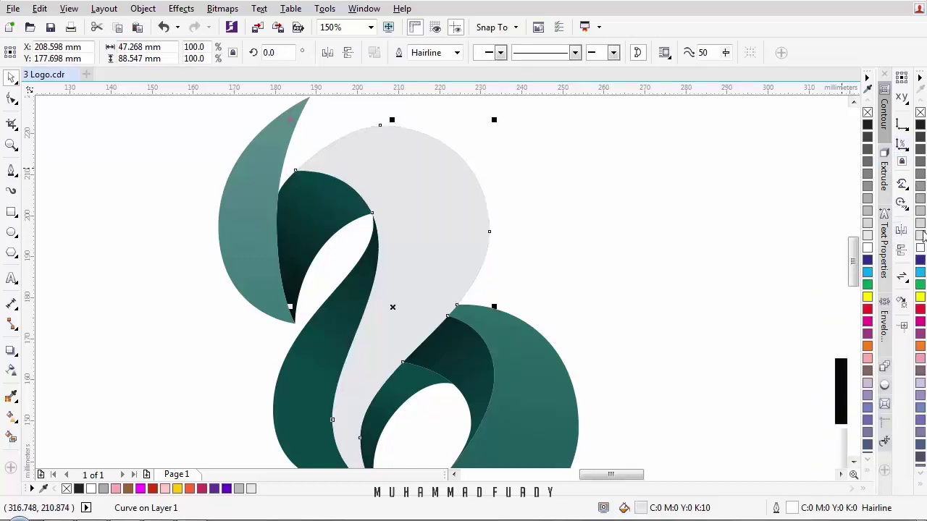
pyautogui.hotkey('ctrl', 'z')
pyautogui.hotkey('ctrl', 'z')
# Step: Give the upper ribbon's duplicate a white hairline outline and remove its fill
pyautogui.rightClick(920, 247)
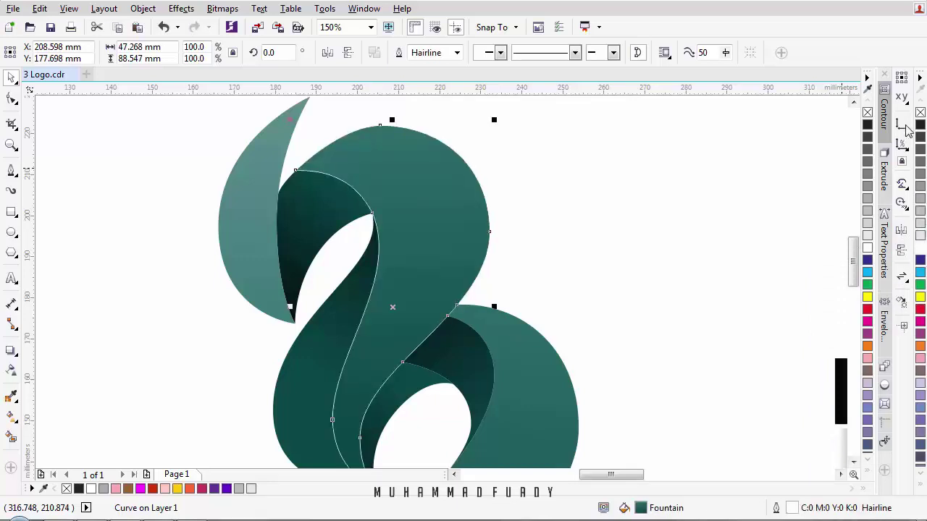
pyautogui.click(920, 113)
pyautogui.scroll(-1, 565, 159)
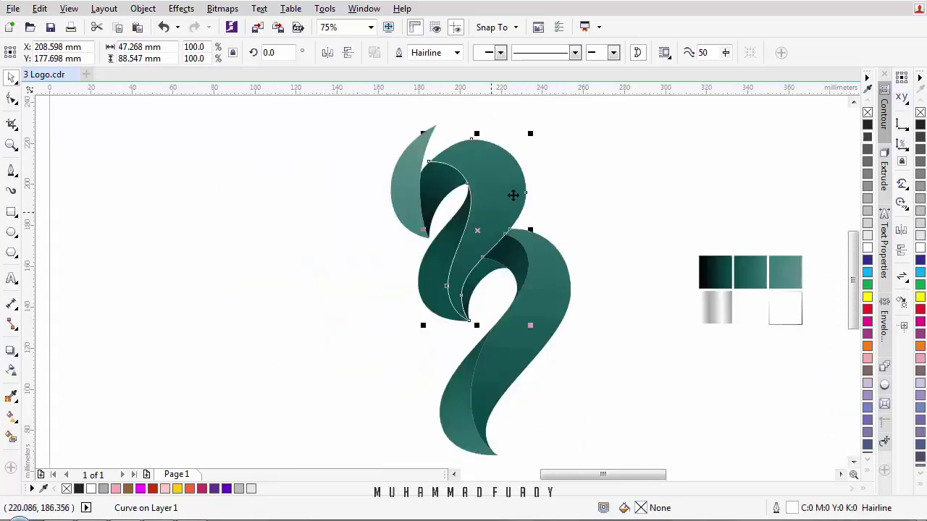
pyautogui.scroll(1, 498, 220)
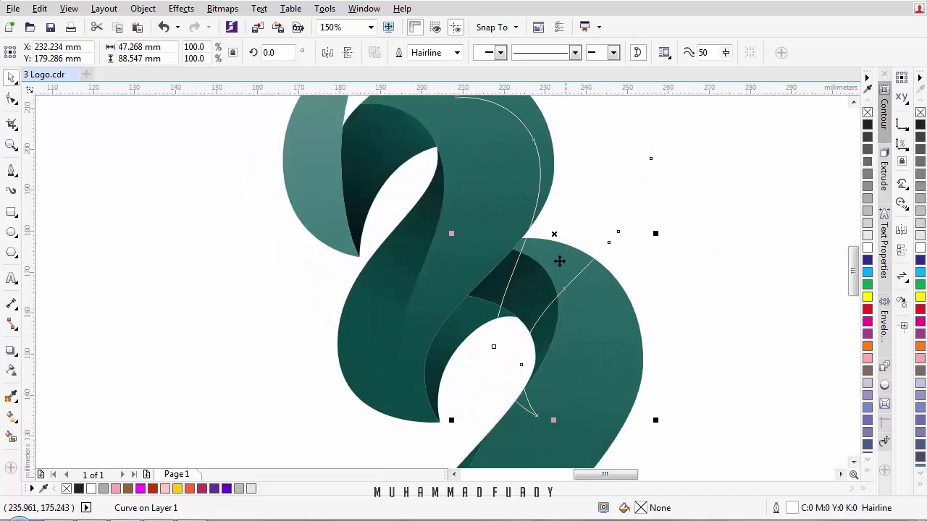
# Step: Undo the outline copy's move, and break its curve apart at the node on its lower inner bend
pyautogui.hotkey('ctrl', 'z')
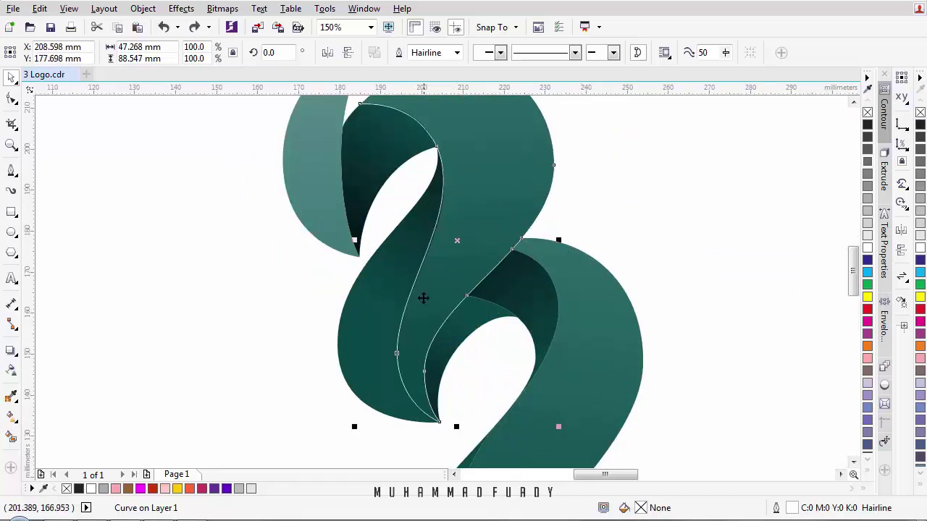
pyautogui.moveTo(432, 269); pyautogui.dragTo(442, 248)
pyautogui.press('F10')
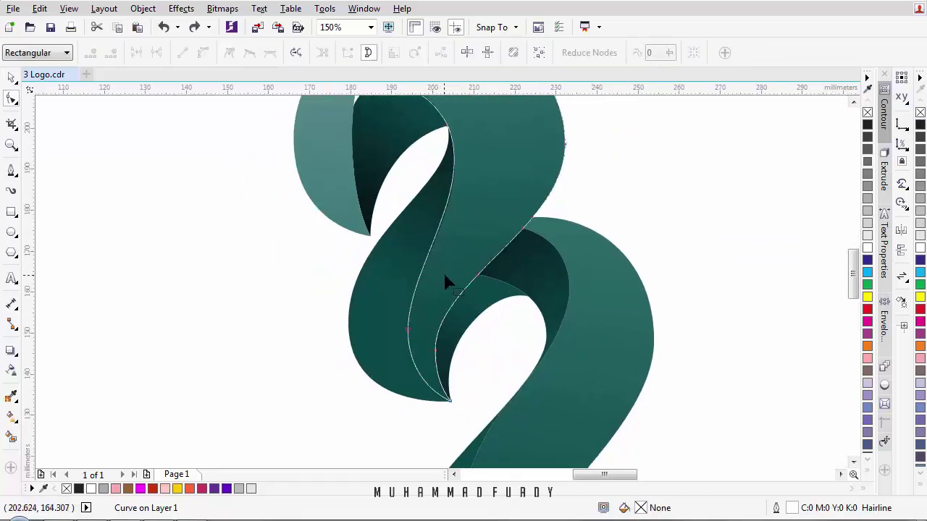
pyautogui.moveTo(475, 319); pyautogui.dragTo(434, 368)
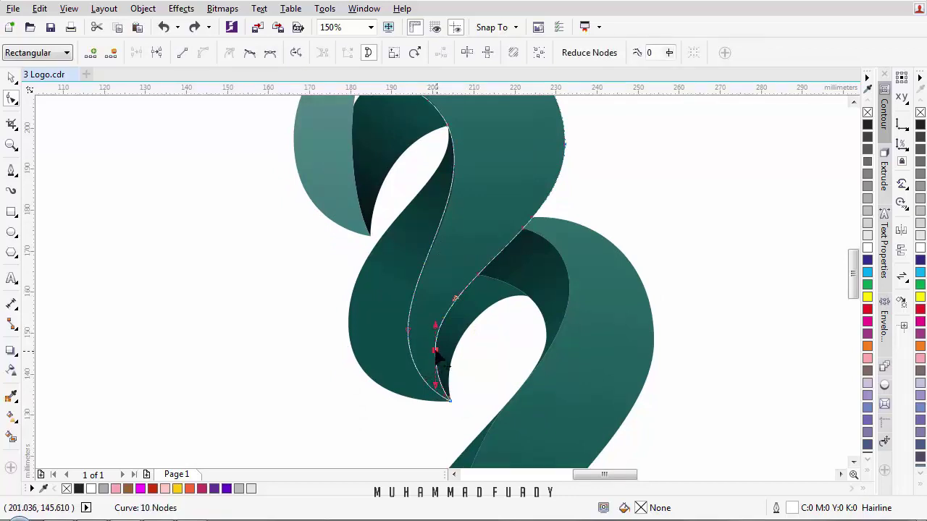
pyautogui.rightClick(435, 352)
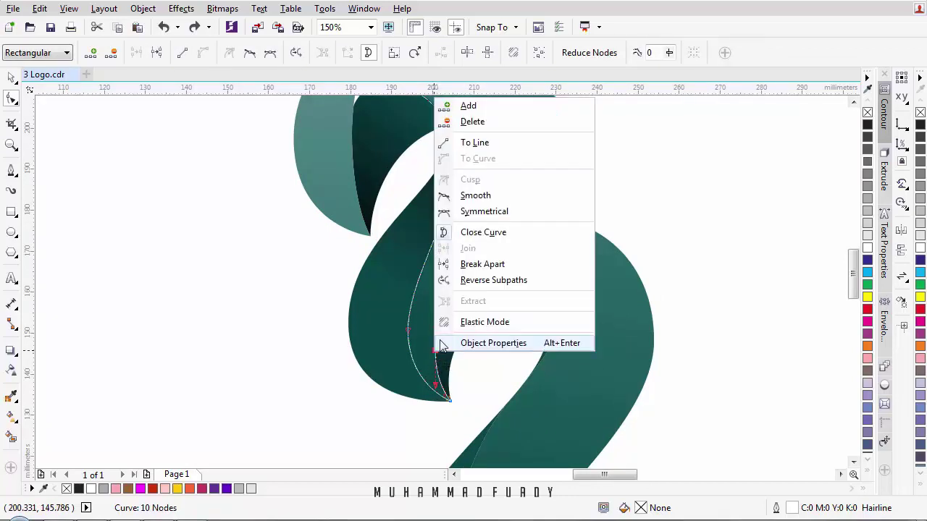
pyautogui.click(478, 265)
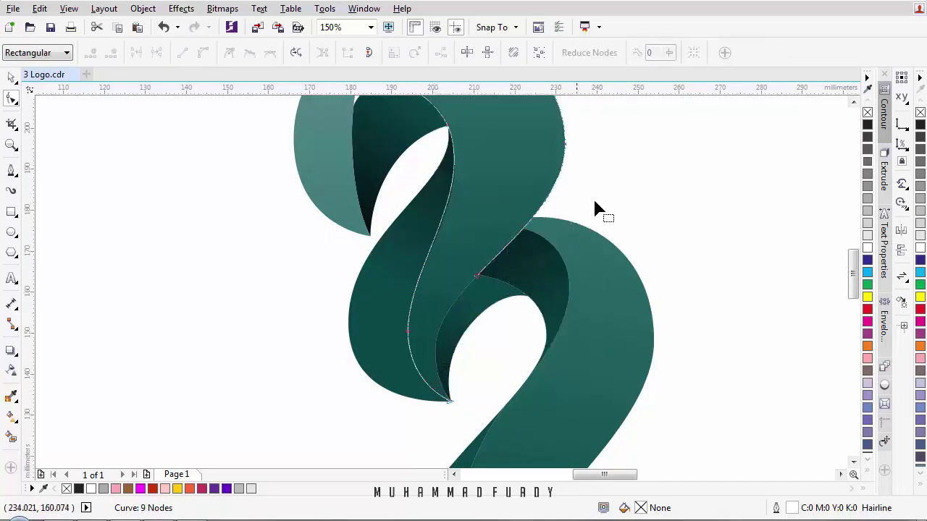
# Step: Delete the outline copy's nodes along the outer edge and crown, keeping only the line along the upper ribbon's inner edge
pyautogui.moveTo(595, 200); pyautogui.dragTo(459, 307)
pyautogui.press('Delete')
pyautogui.scroll(-2, 532, 244)
pyautogui.scroll(1, 544, 174)
pyautogui.moveTo(571, 230); pyautogui.dragTo(538, 297)
pyautogui.press('Delete')
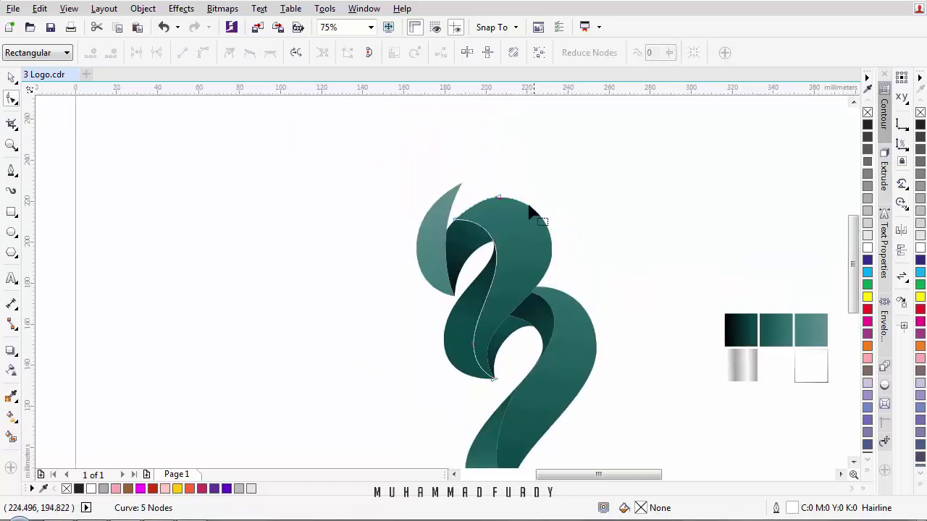
pyautogui.scroll(1, 529, 211)
pyautogui.scroll(1, 407, 247)
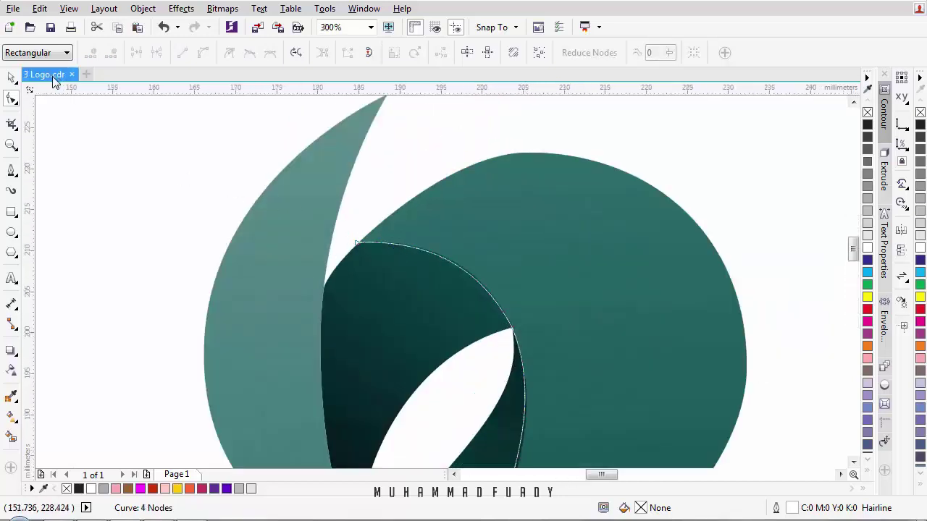
pyautogui.click(11, 77)
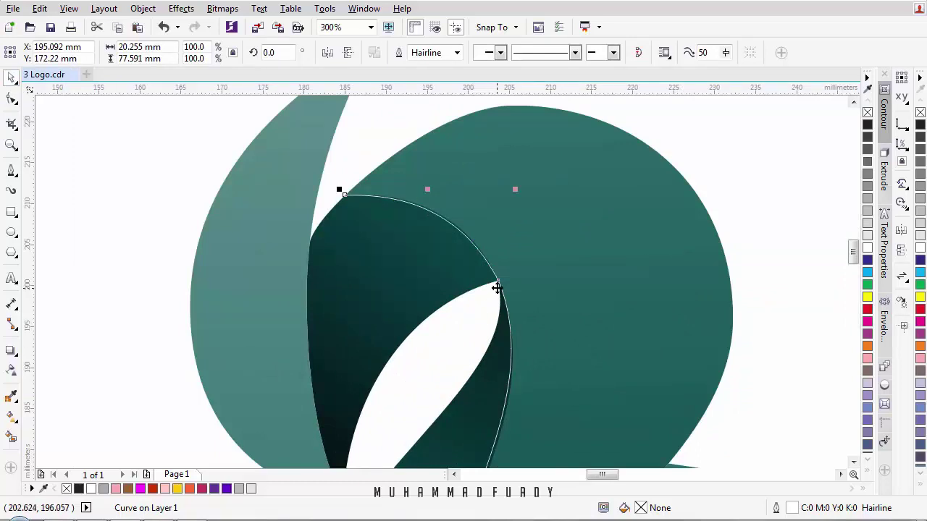
# Step: Set the white inner-edge line's outline width to 1.0 pt and deselect it
pyautogui.scroll(-1, 496, 288)
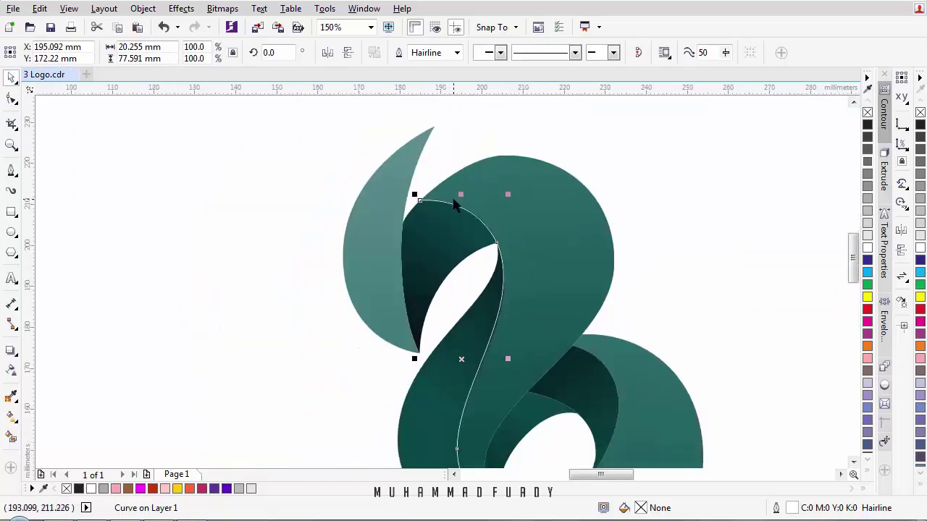
pyautogui.press('F12')
pyautogui.click(370, 165)
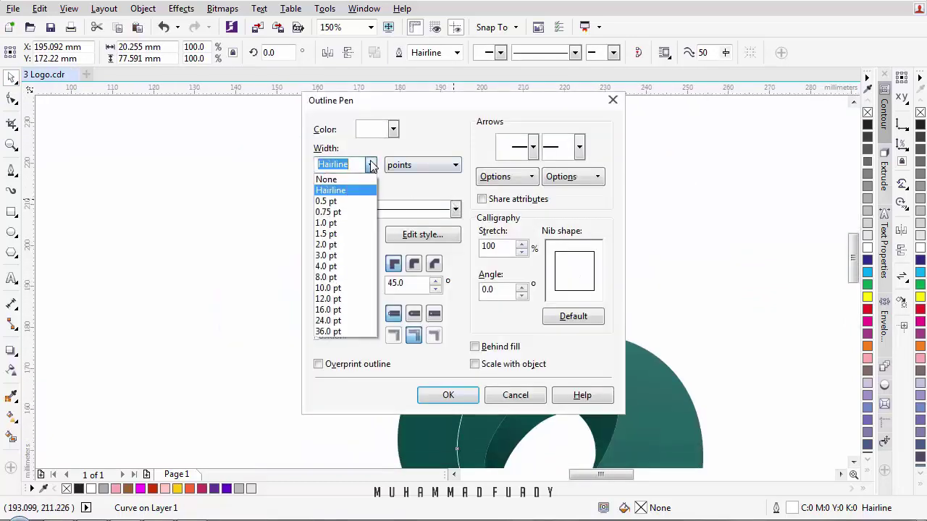
pyautogui.click(346, 226)
pyautogui.click(442, 393)
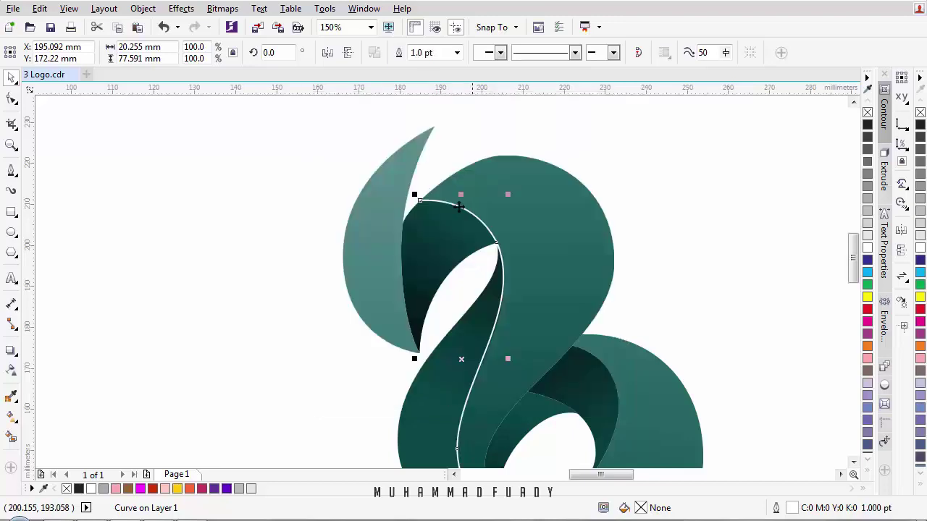
pyautogui.scroll(2, 454, 203)
pyautogui.scroll(-2, 427, 202)
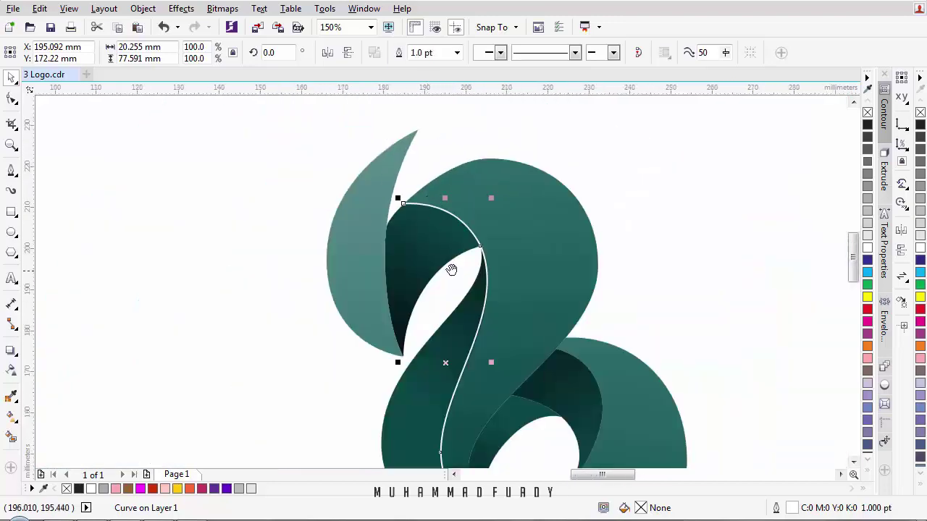
pyautogui.scroll(-2, 451, 265)
pyautogui.scroll(-1, 511, 278)
pyautogui.scroll(1, 512, 277)
pyautogui.click(695, 191)
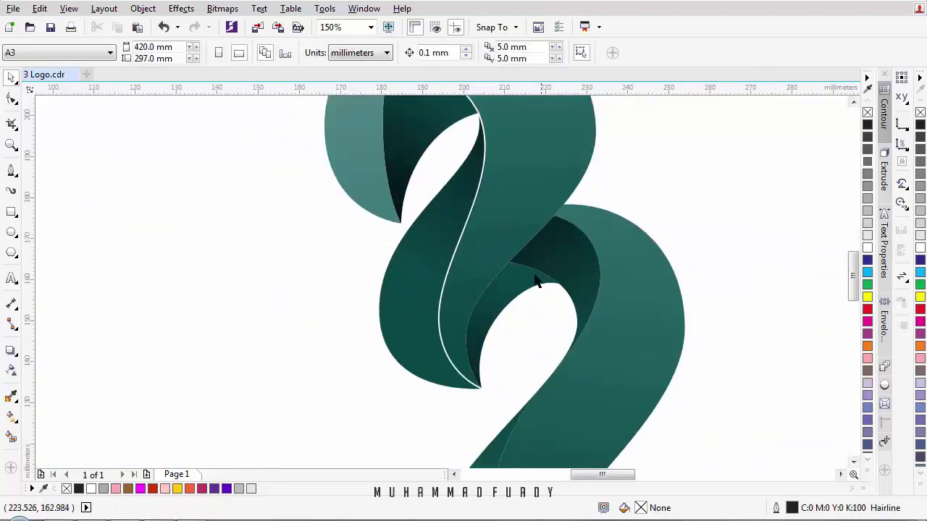
# Step: Try moving the lower ribbon aside, and undo the move
pyautogui.scroll(1, 538, 279)
pyautogui.scroll(-1, 480, 287)
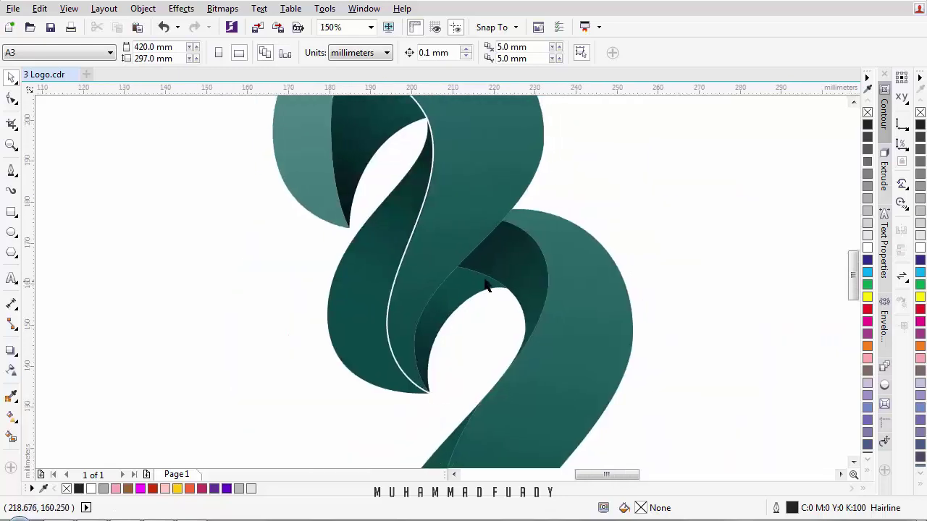
pyautogui.scroll(-1, 427, 195)
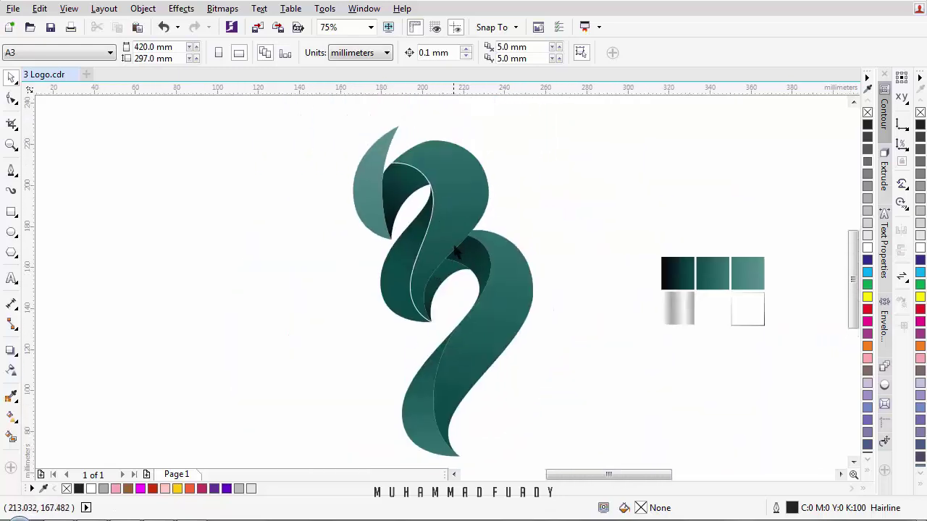
pyautogui.scroll(1, 456, 288)
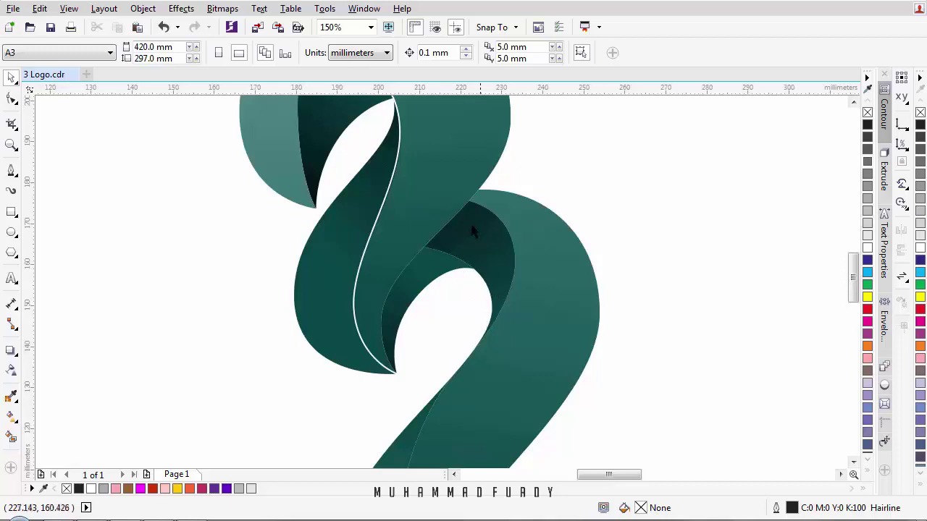
pyautogui.click(507, 327)
pyautogui.moveTo(507, 326); pyautogui.dragTo(539, 294)
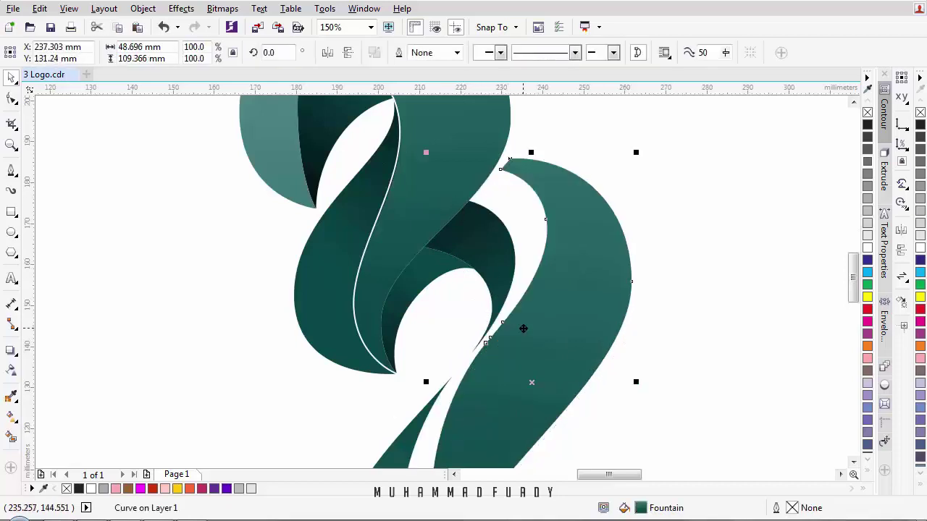
pyautogui.hotkey('ctrl', 'z')
# Step: Examine the white line along the upper ribbon's inner edge and its fit with the rest of the logo
pyautogui.scroll(-1, 510, 341)
pyautogui.click(606, 249)
pyautogui.click(543, 260)
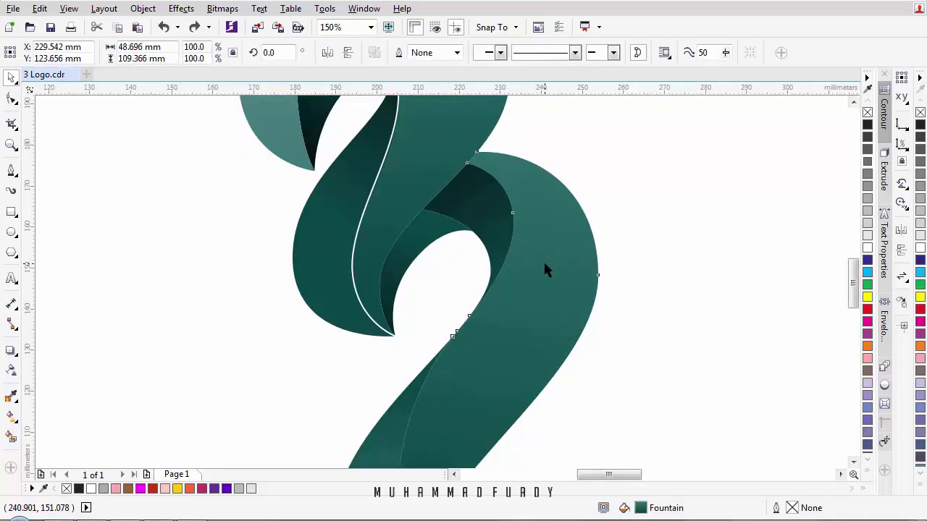
pyautogui.scroll(-1, 534, 258)
pyautogui.scroll(-1, 532, 253)
pyautogui.scroll(2, 453, 163)
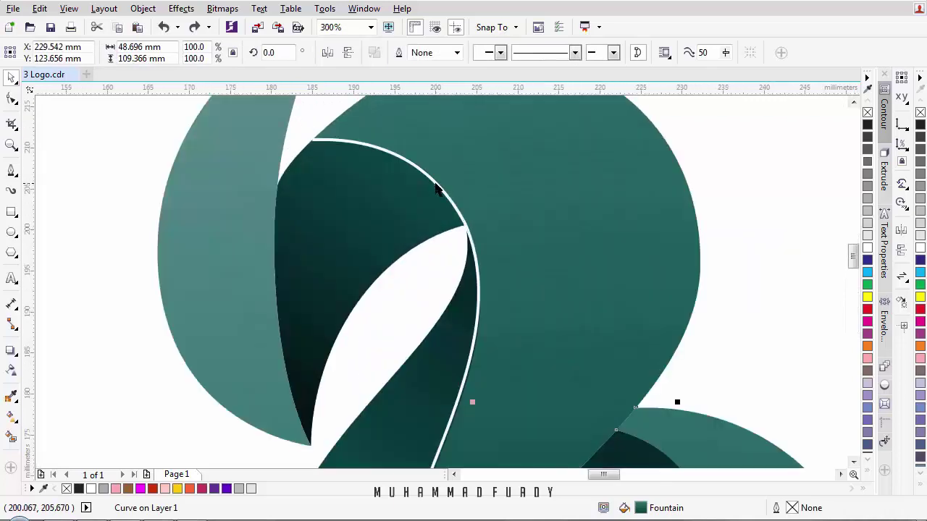
pyautogui.click(436, 188)
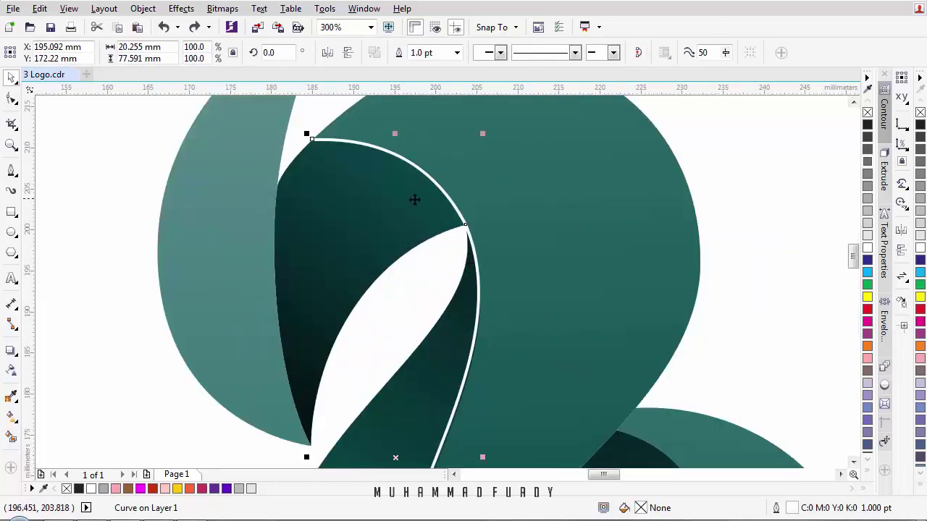
pyautogui.scroll(-2, 420, 212)
pyautogui.scroll(1, 471, 226)
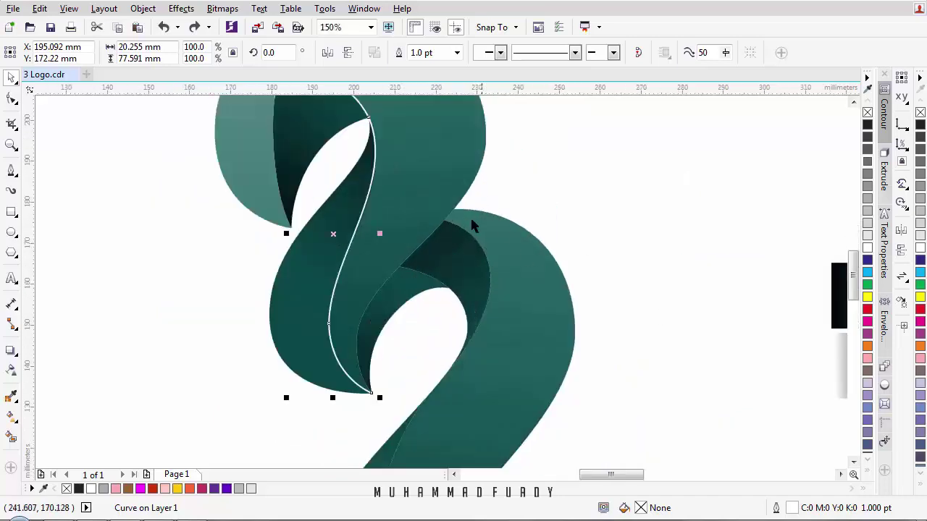
pyautogui.scroll(-1, 404, 152)
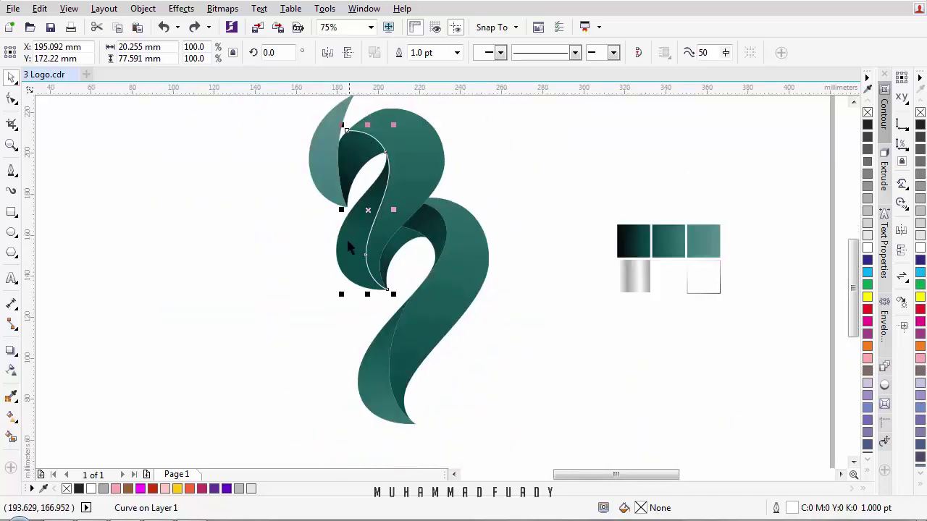
pyautogui.scroll(1, 448, 243)
# Step: Duplicate the lower ribbon in place, give the duplicate a white hairline outline and remove its fill
pyautogui.click(509, 273)
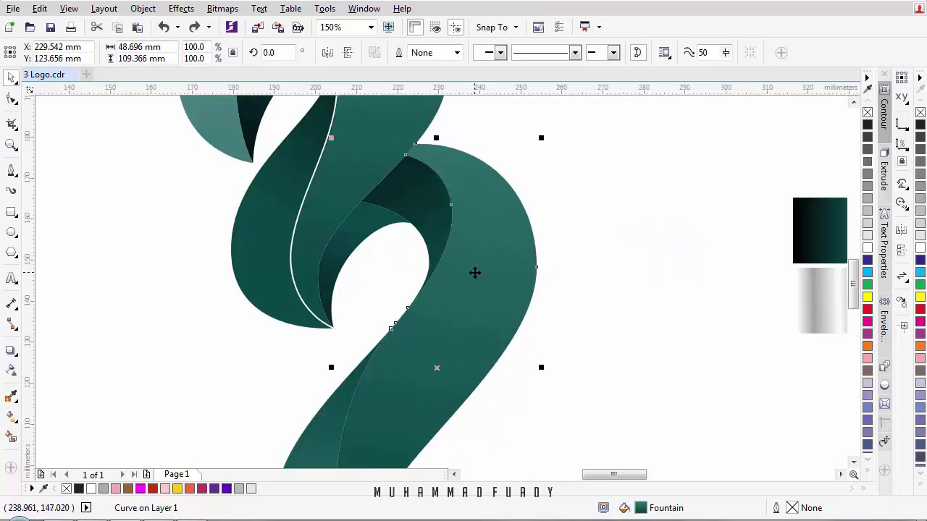
pyautogui.press('+')
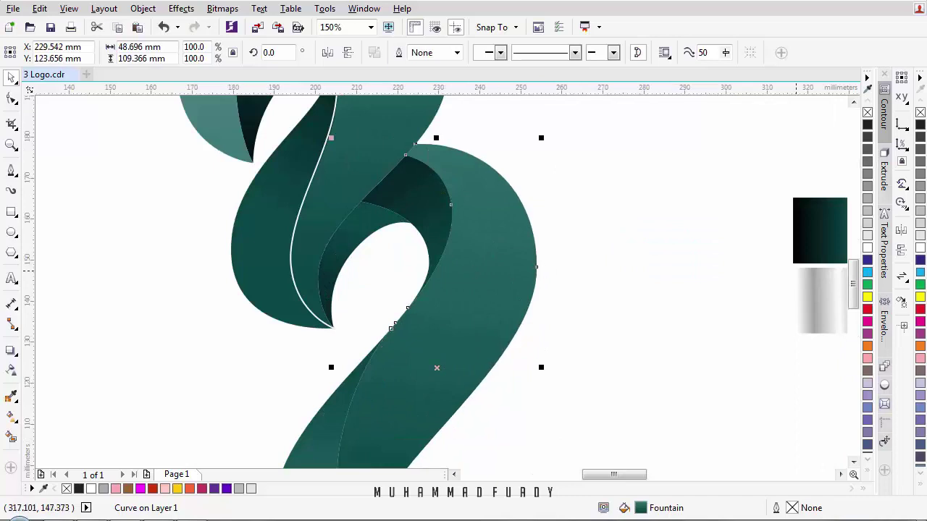
pyautogui.rightClick(921, 251)
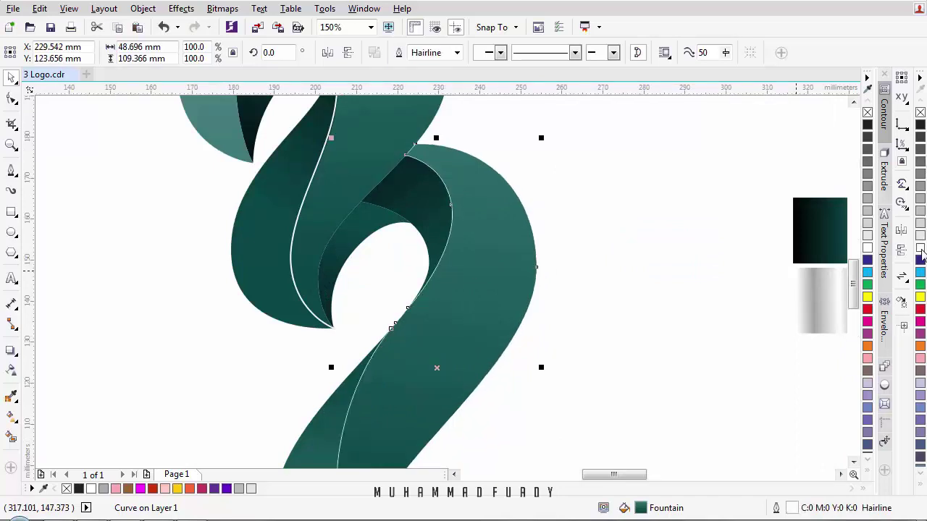
pyautogui.click(921, 114)
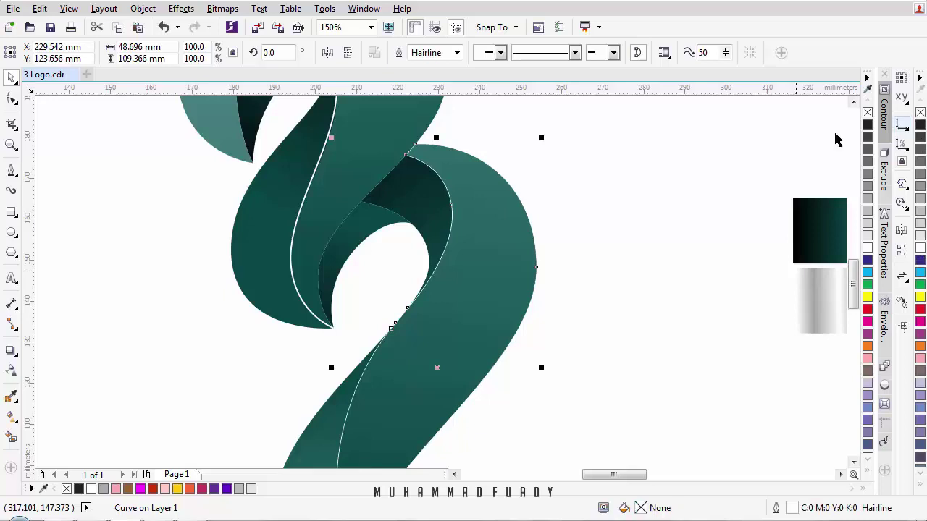
# Step: Set the lower ribbon duplicate's outline width to 1.0 pt
pyautogui.press('F12')
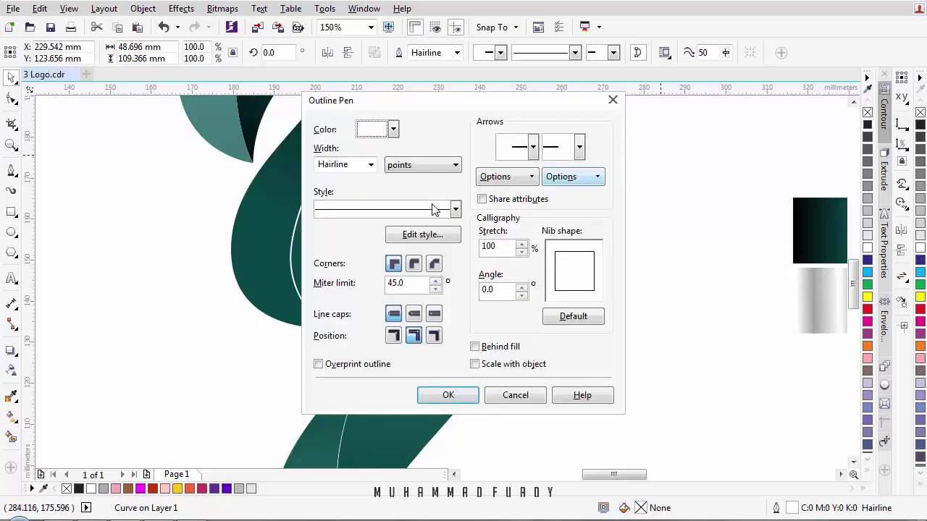
pyautogui.click(370, 165)
pyautogui.click(329, 223)
pyautogui.click(448, 395)
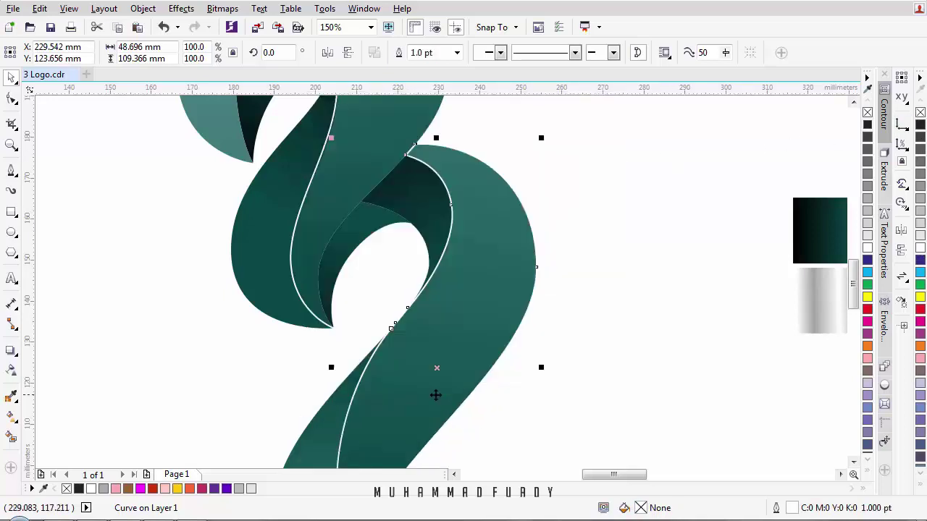
# Step: Break the lower outline copy's curve apart at the node on the ribbon's outermost bend
pyautogui.scroll(-2, 461, 267)
pyautogui.scroll(2, 465, 251)
pyautogui.press('F10')
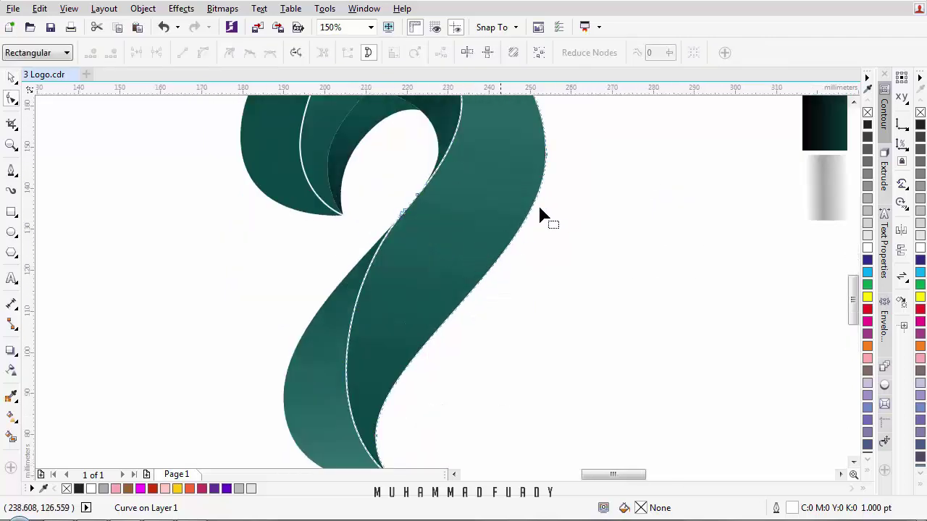
pyautogui.moveTo(519, 220); pyautogui.dragTo(521, 216)
pyautogui.rightClick(546, 155)
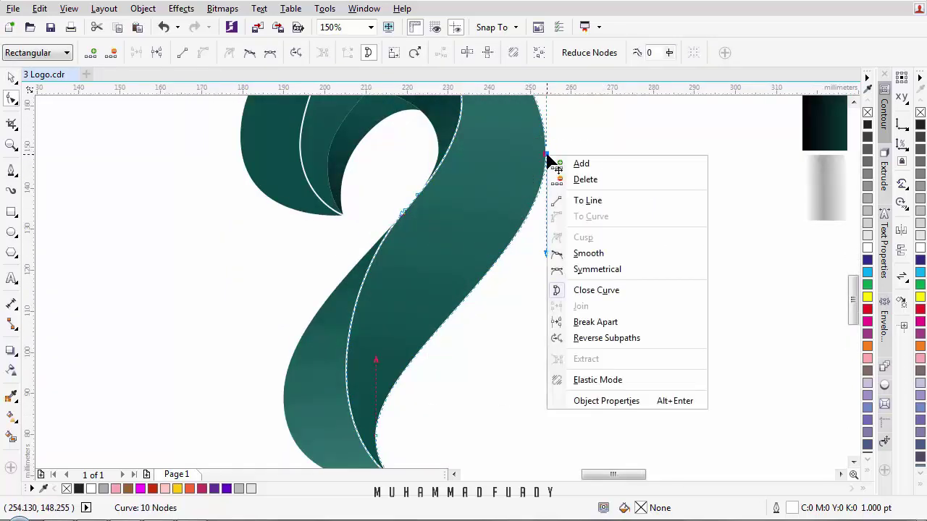
pyautogui.click(585, 323)
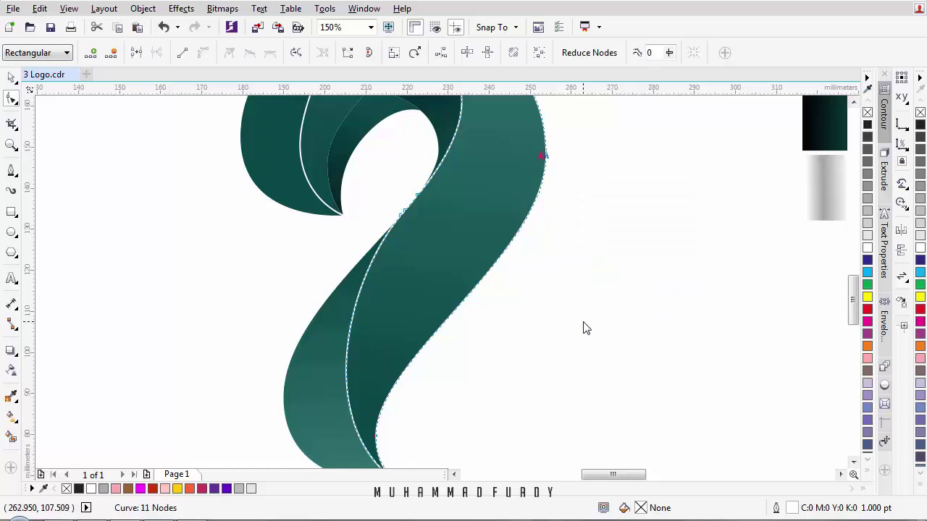
# Step: Delete the lower outline copy's nodes along the outer edge down to the ribbon's bottom tip
pyautogui.click(404, 386)
pyautogui.scroll(2, 443, 303)
pyautogui.moveTo(382, 348); pyautogui.dragTo(382, 348)
pyautogui.press('Delete')
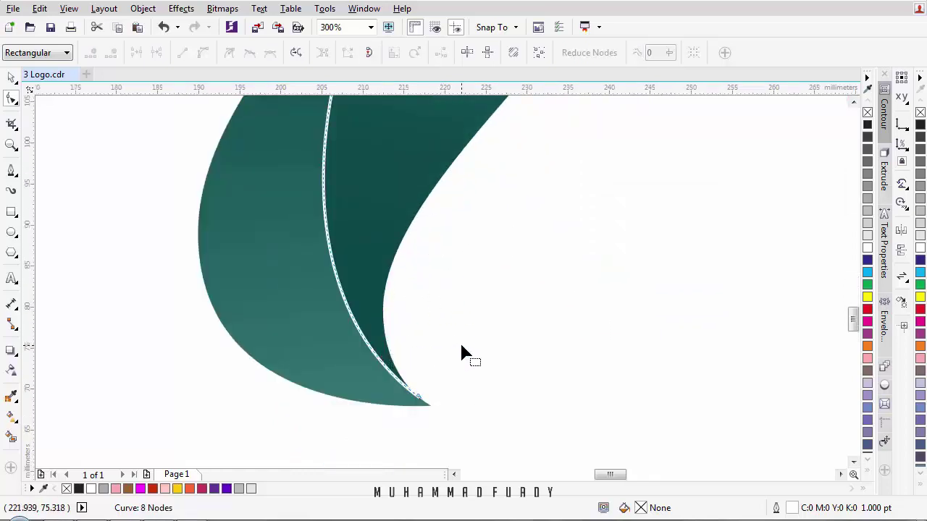
# Step: Delete the lower outline copy's excess nodes at its upper end, so the line starts at the dark fold's top corner
pyautogui.scroll(-4, 462, 352)
pyautogui.scroll(2, 477, 174)
pyautogui.scroll(2, 479, 168)
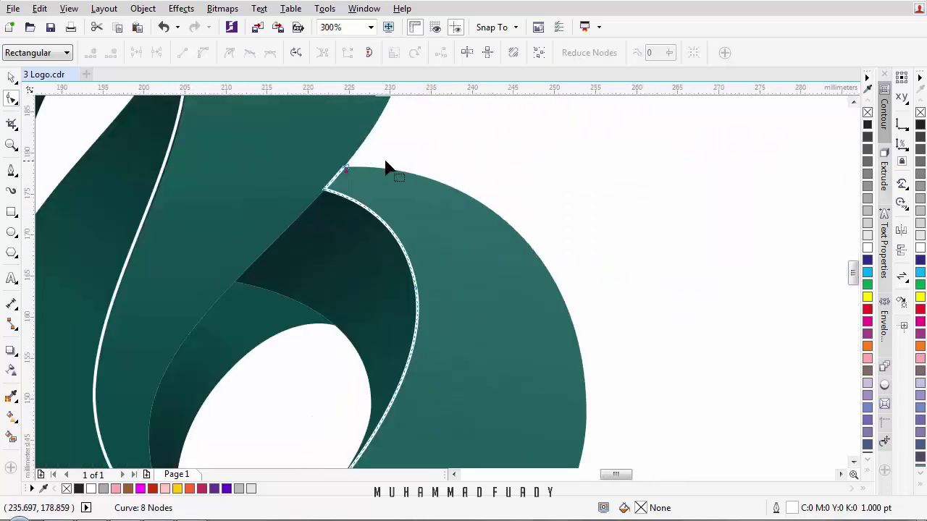
pyautogui.moveTo(374, 160); pyautogui.dragTo(269, 195)
pyautogui.press('Delete')
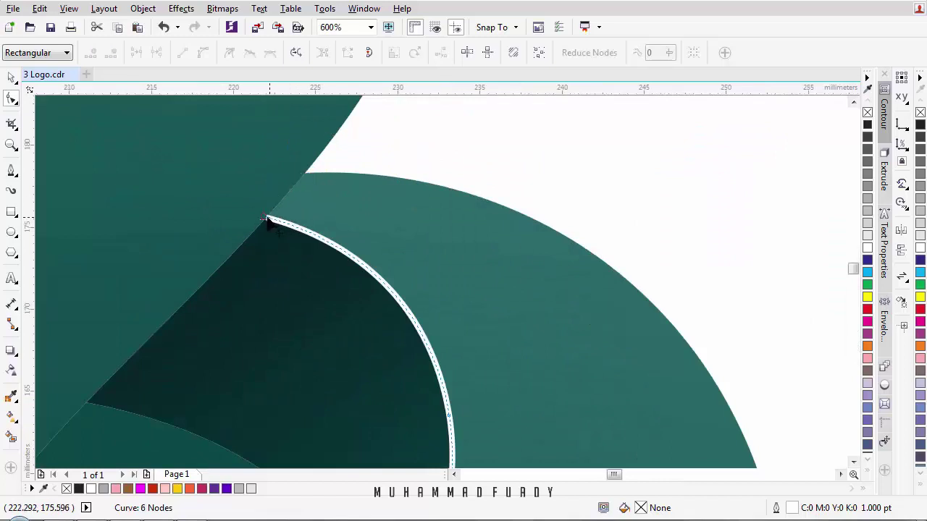
pyautogui.scroll(-2, 362, 244)
pyautogui.scroll(-4, 383, 181)
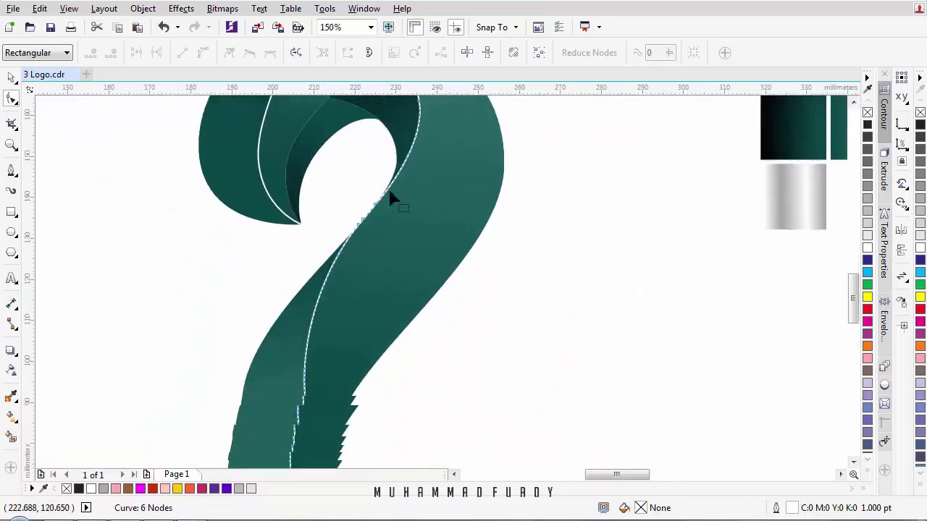
# Step: Extend the lower accent line's end node to the pointed bottom tip of the lower ribbon
pyautogui.scroll(3, 360, 408)
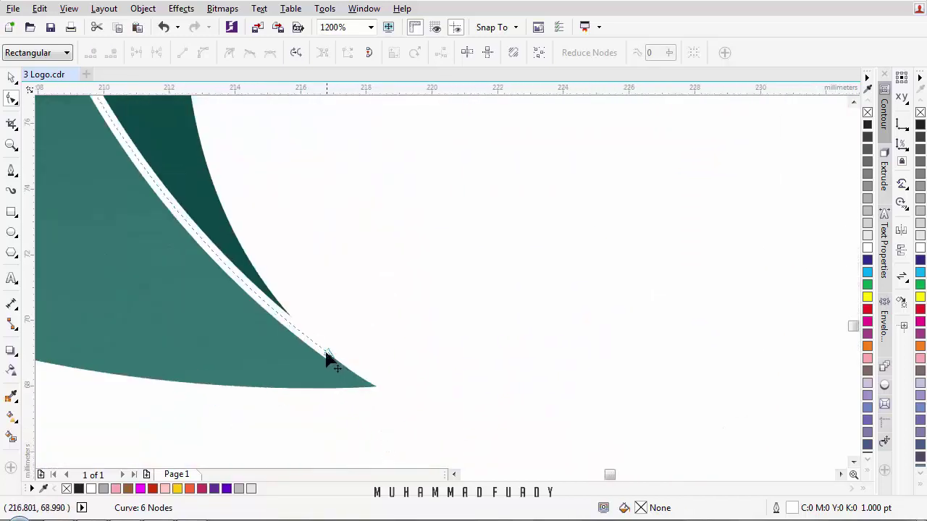
pyautogui.moveTo(329, 356); pyautogui.dragTo(375, 385)
pyautogui.scroll(-2, 316, 341)
pyautogui.moveTo(210, 246); pyautogui.dragTo(205, 333)
pyautogui.scroll(-3, 307, 244)
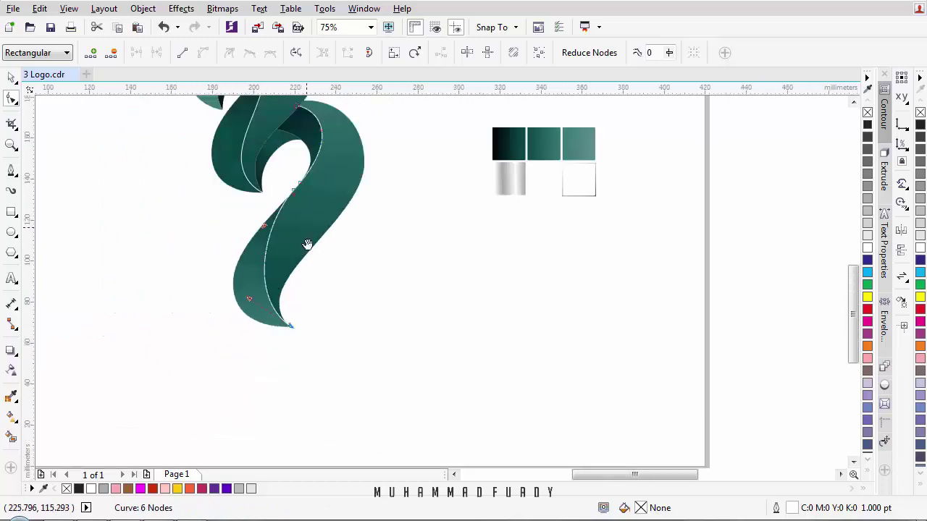
# Step: Move the upper accent line's start node just past the dark fold's top corner and adjust its handle to follow the fold's edge
pyautogui.scroll(4, 307, 245)
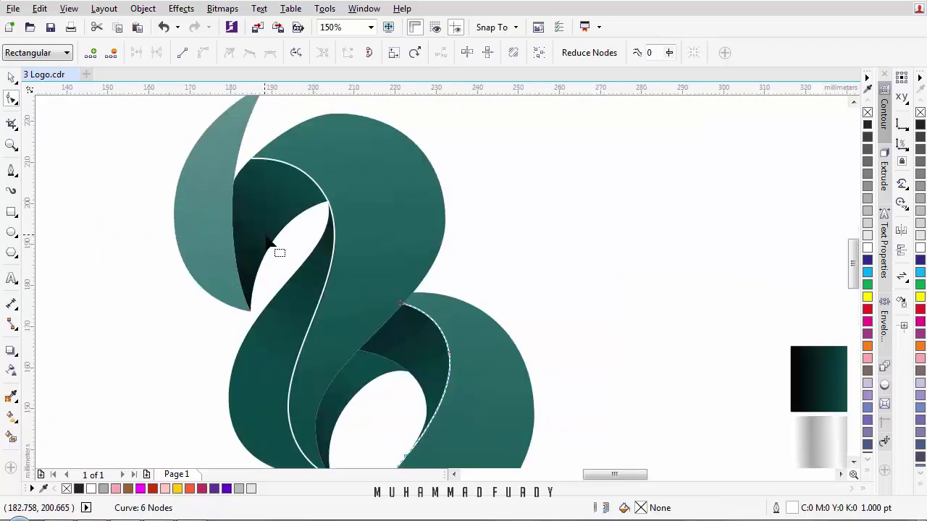
pyautogui.moveTo(268, 231); pyautogui.dragTo(281, 212)
pyautogui.scroll(-1, 282, 212)
pyautogui.scroll(1, 338, 271)
pyautogui.moveTo(302, 280); pyautogui.dragTo(371, 323)
pyautogui.scroll(-1, 372, 322)
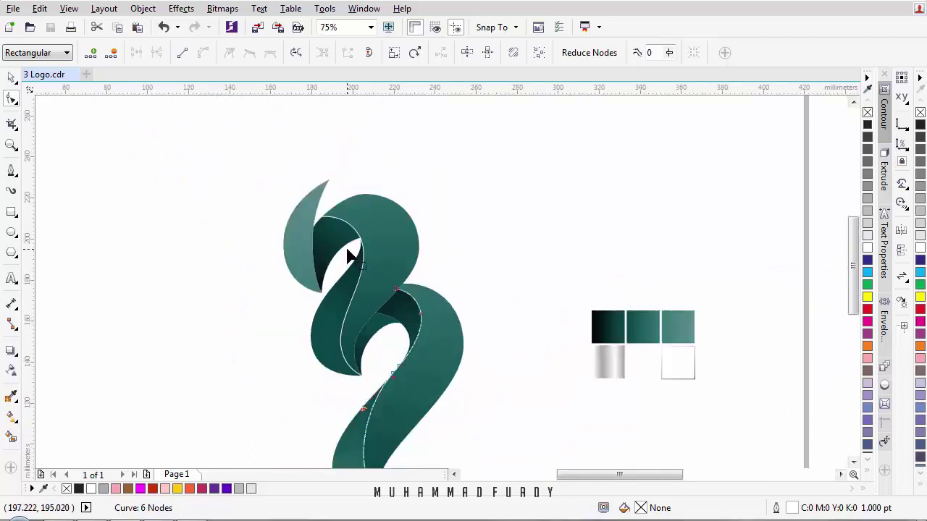
pyautogui.scroll(1, 347, 249)
pyautogui.moveTo(296, 268); pyautogui.dragTo(328, 222)
pyautogui.scroll(2, 328, 228)
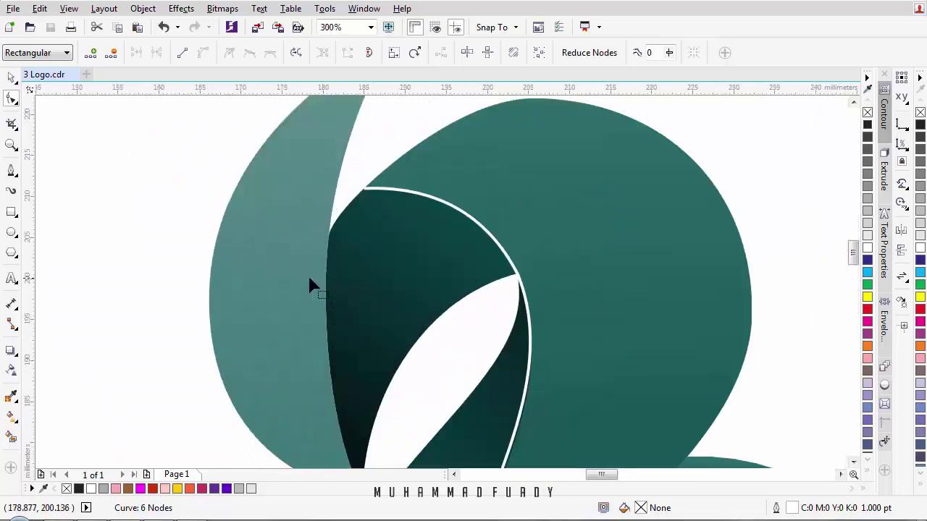
pyautogui.click(338, 240)
pyautogui.scroll(2, 331, 268)
pyautogui.scroll(2, 367, 137)
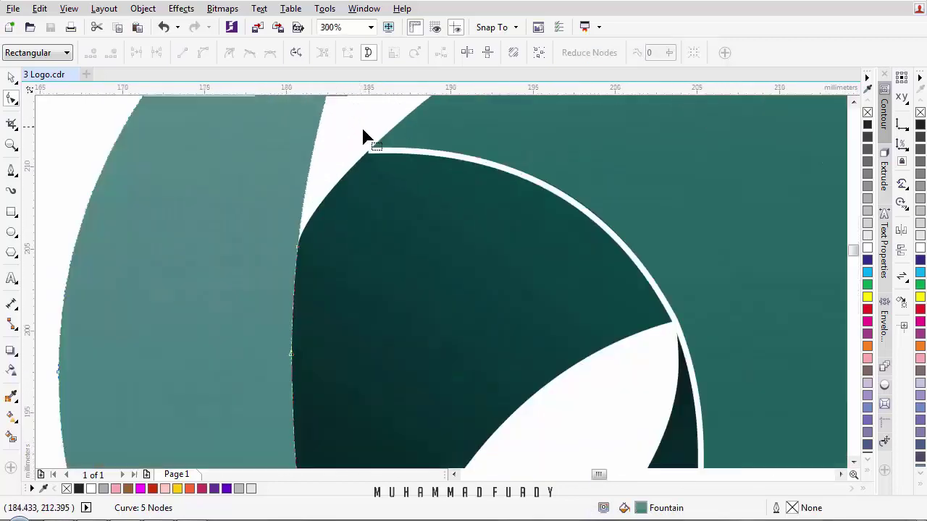
pyautogui.click(375, 175)
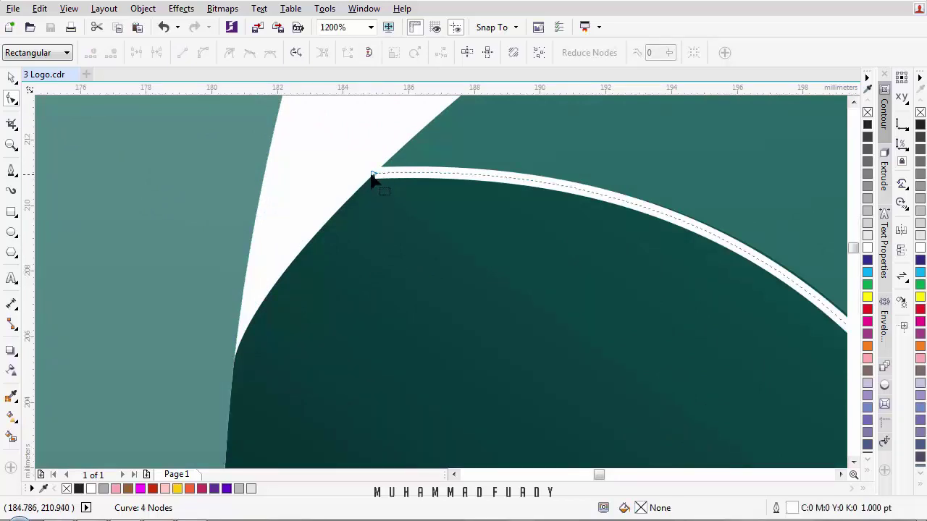
pyautogui.moveTo(371, 178); pyautogui.dragTo(356, 174)
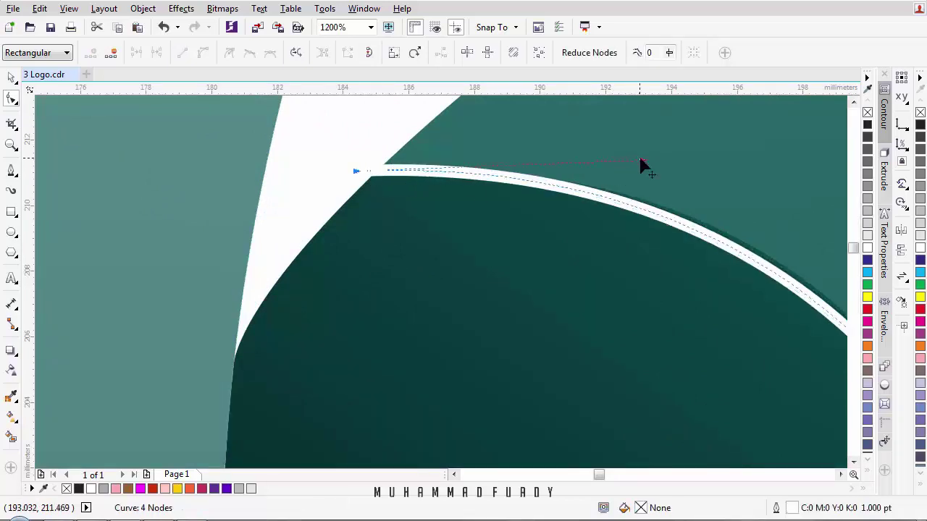
pyautogui.moveTo(643, 165); pyautogui.dragTo(678, 174)
pyautogui.scroll(-3, 678, 174)
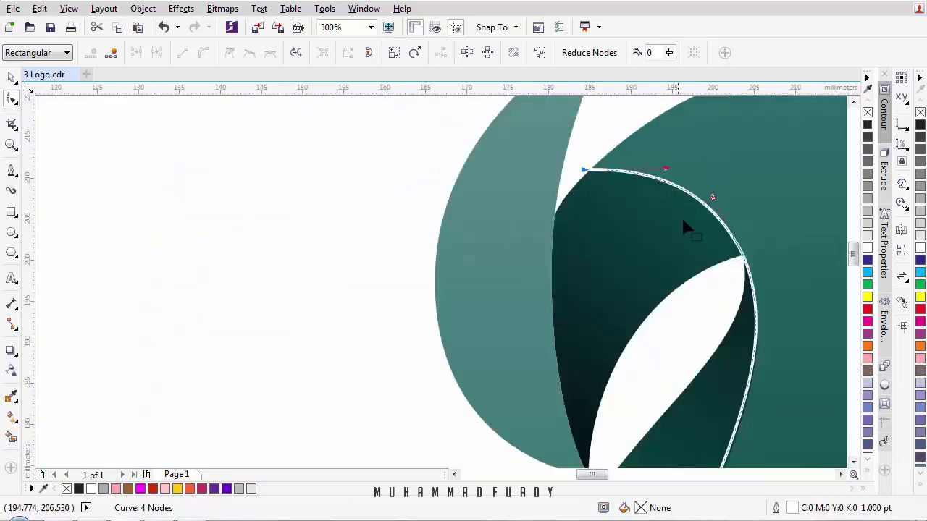
pyautogui.moveTo(682, 221); pyautogui.dragTo(608, 166)
# Step: Duplicate the light leaf-shaped piece in place and give the copy a white outline and no fill
pyautogui.click(457, 248)
pyautogui.click(13, 76)
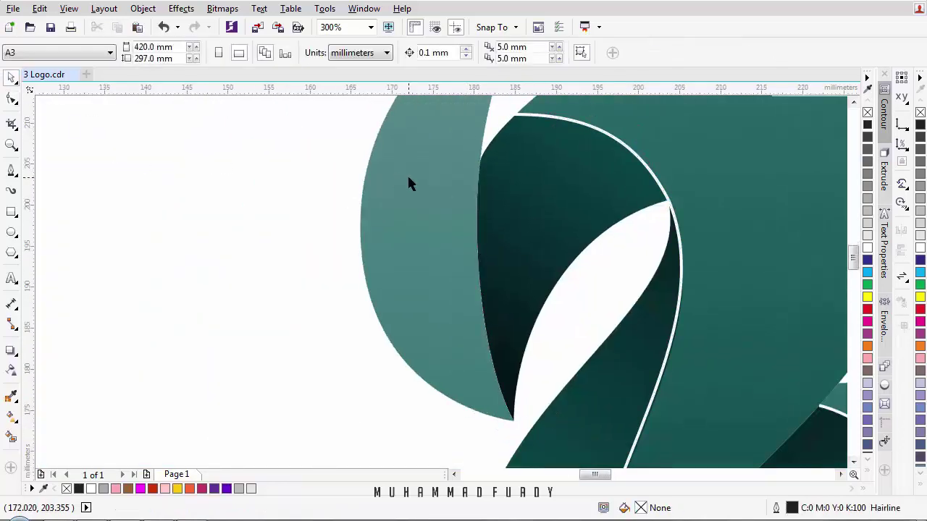
pyautogui.click(407, 174)
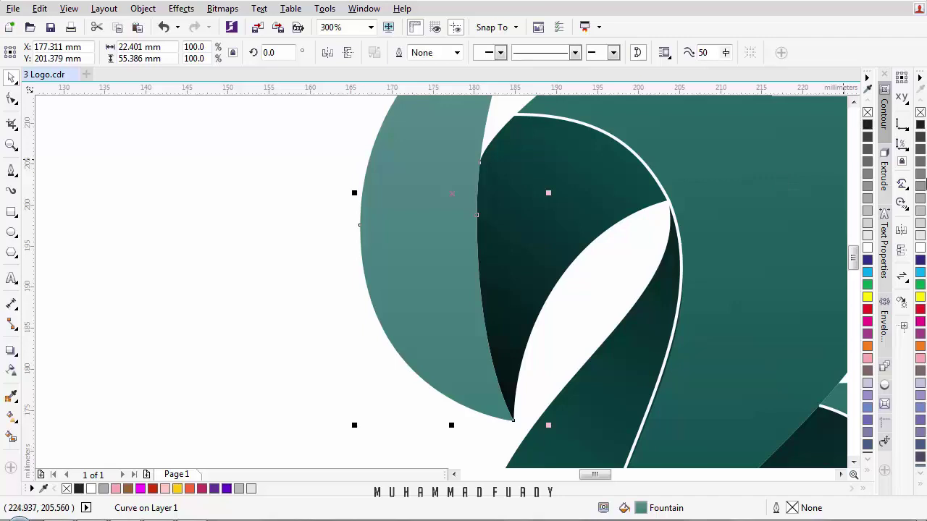
pyautogui.rightClick(921, 248)
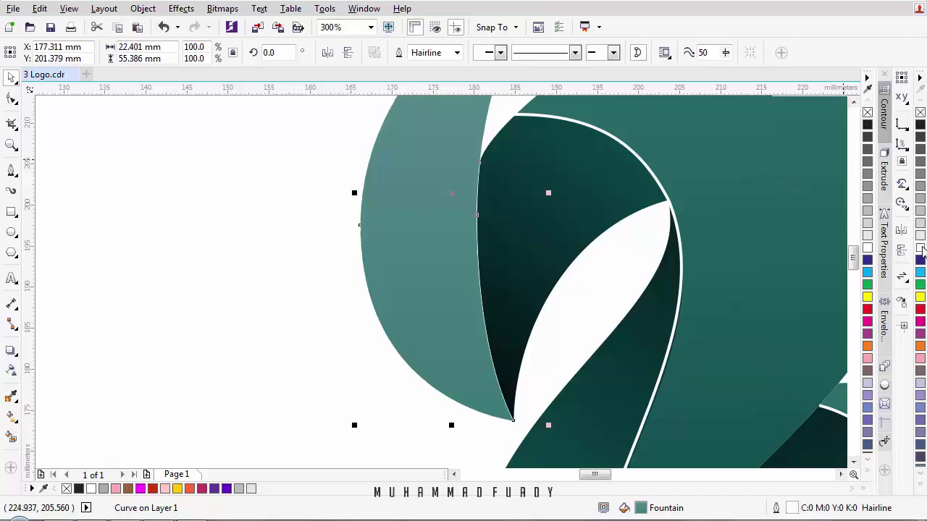
pyautogui.click(921, 113)
# Step: Set the leaf copy's outline width to 1.0 pt
pyautogui.press('F12')
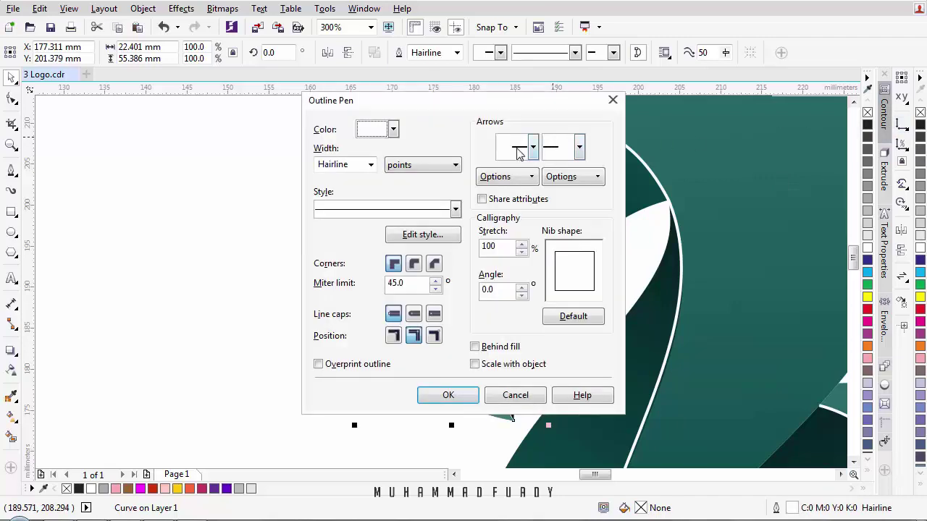
pyautogui.click(360, 163)
pyautogui.click(345, 234)
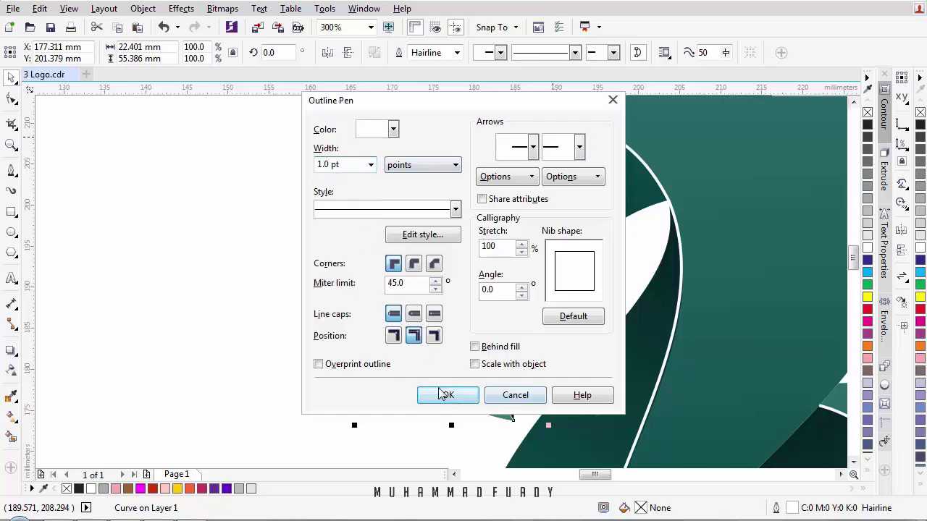
pyautogui.click(443, 395)
pyautogui.scroll(-2, 441, 289)
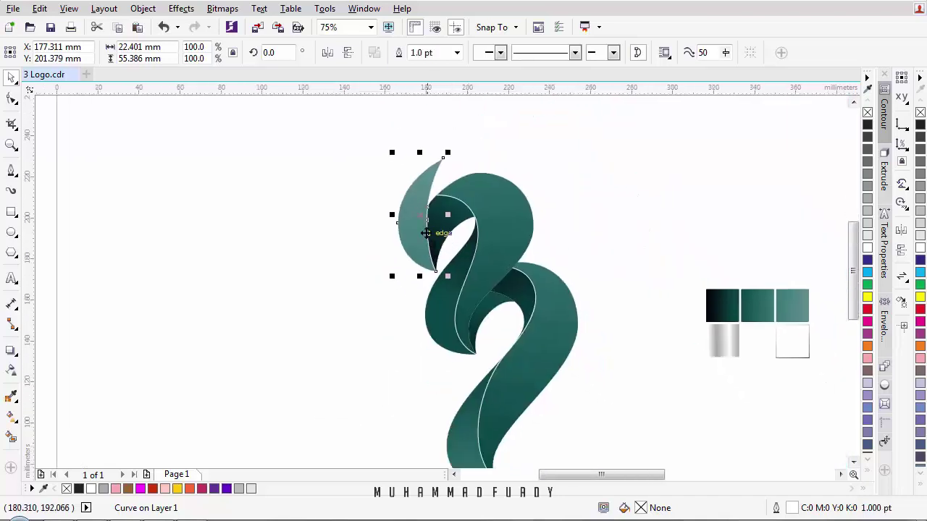
# Step: Break the leaf outline copy apart at its outer bend node and delete that node, keeping only the inner edge line
pyautogui.scroll(1, 426, 232)
pyautogui.press('F10')
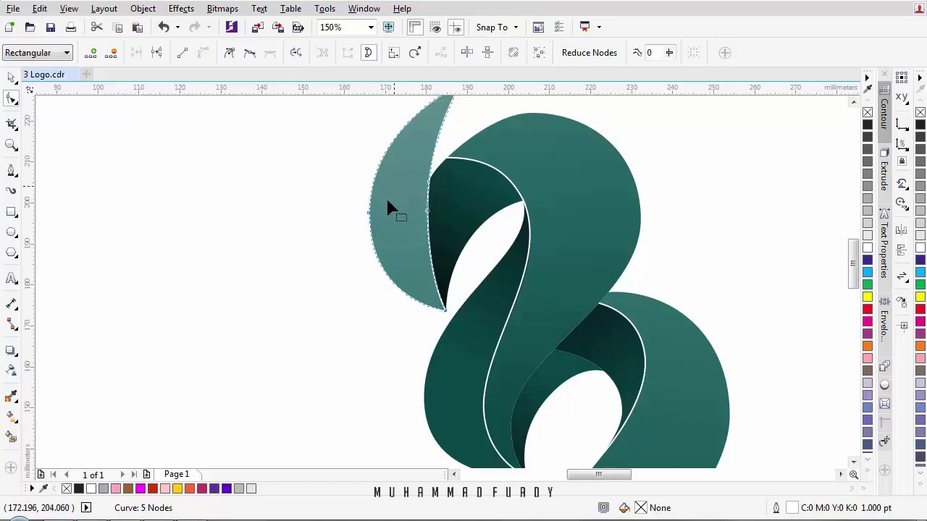
pyautogui.click(368, 212)
pyautogui.rightClick(371, 218)
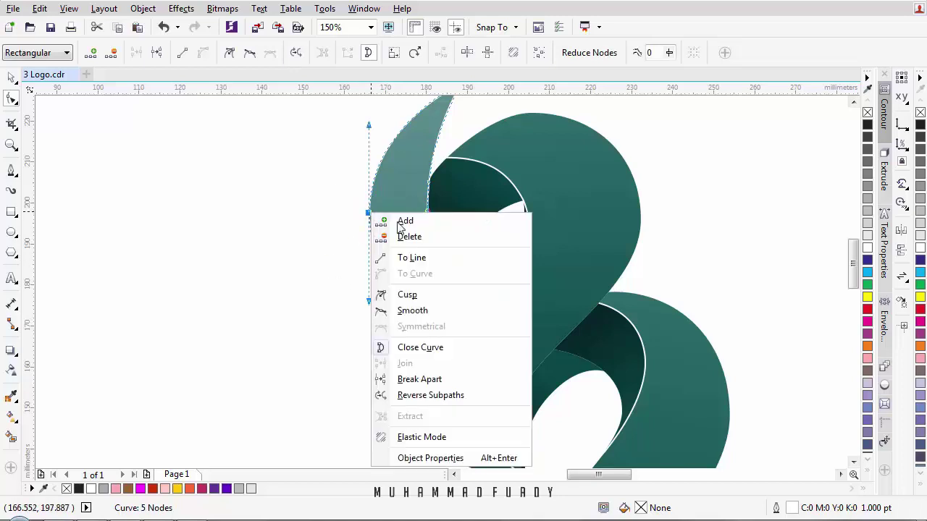
pyautogui.click(420, 379)
pyautogui.press('Delete')
pyautogui.moveTo(431, 197); pyautogui.dragTo(410, 282)
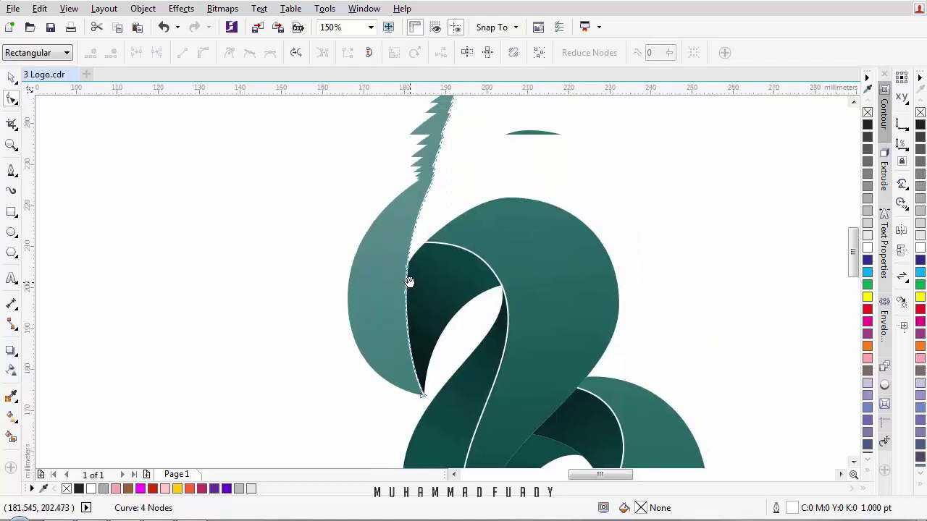
pyautogui.scroll(1, 432, 164)
pyautogui.click(11, 79)
pyautogui.press('Escape')
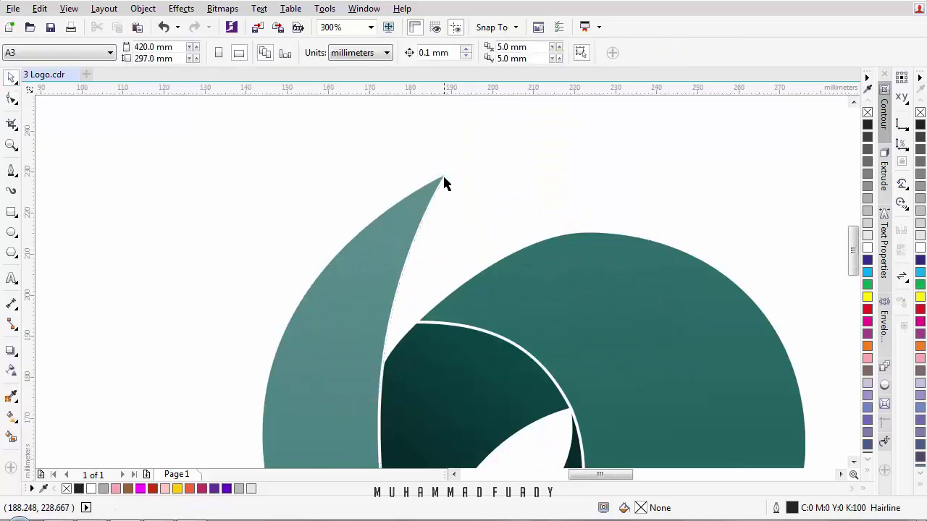
# Step: Convert the white accent outline along the leaf's inner edge to an object
pyautogui.scroll(-2, 444, 183)
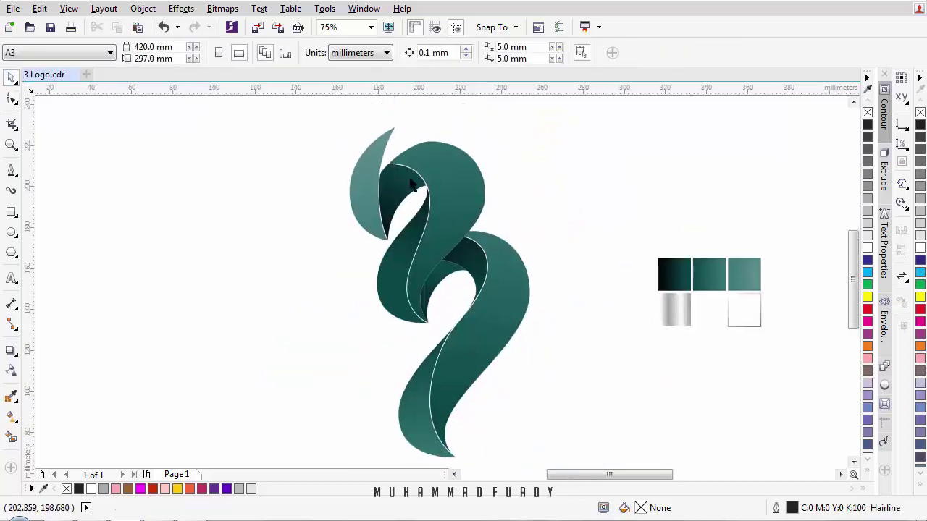
pyautogui.scroll(2, 386, 169)
pyautogui.scroll(-1, 377, 178)
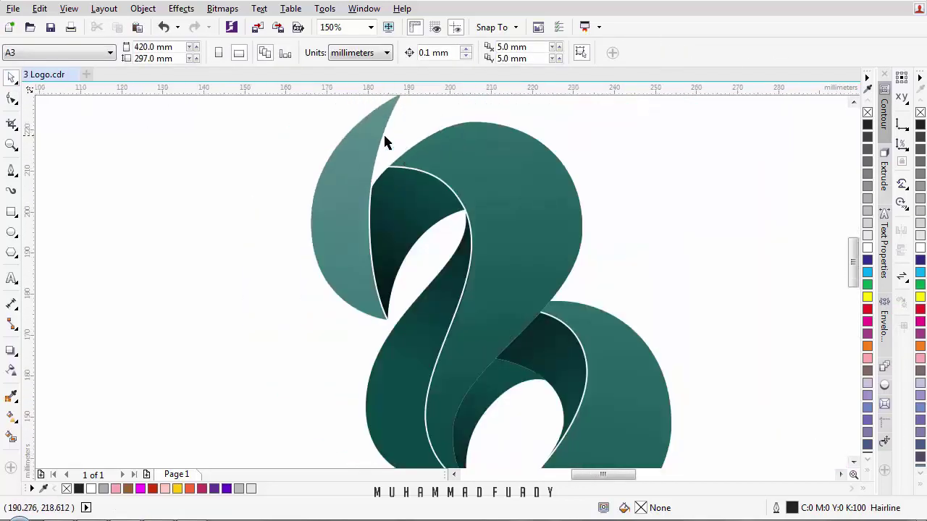
pyautogui.scroll(2, 385, 141)
pyautogui.click(412, 233)
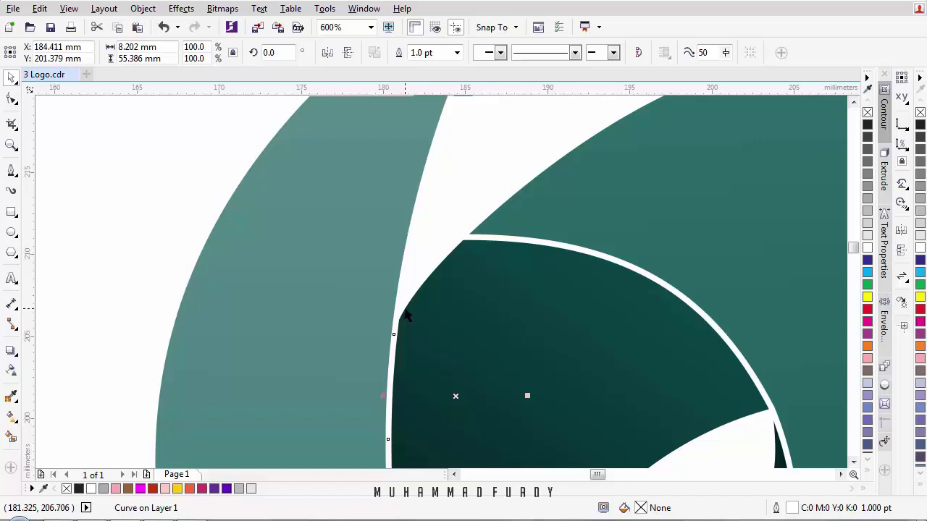
pyautogui.click(434, 213)
pyautogui.scroll(-1, 434, 213)
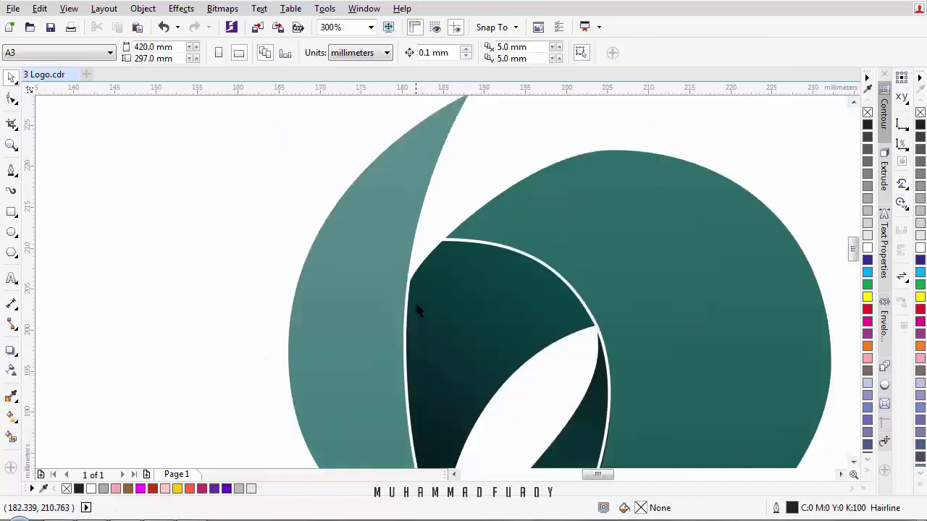
pyautogui.scroll(1, 411, 247)
pyautogui.scroll(-2, 495, 263)
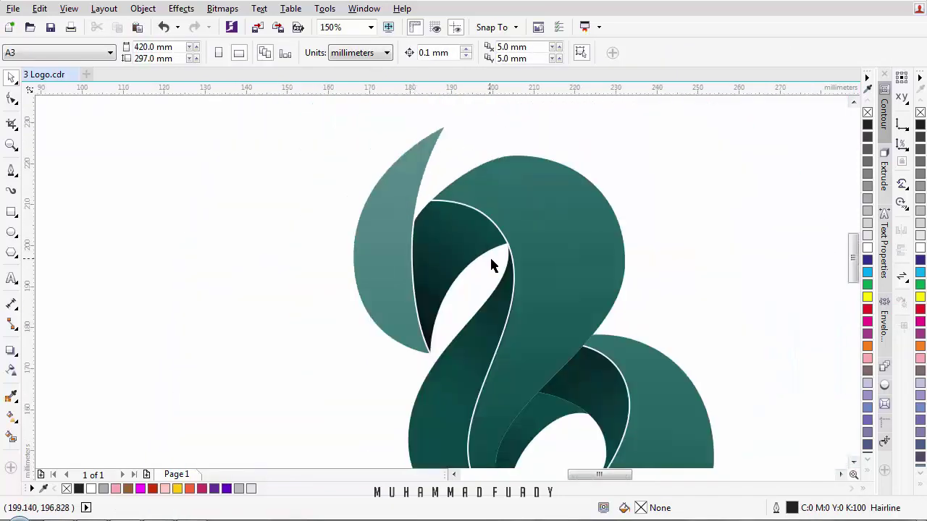
# Step: Convert the upper ribbon's white accent outline to an object
pyautogui.scroll(1, 468, 157)
pyautogui.click(461, 156)
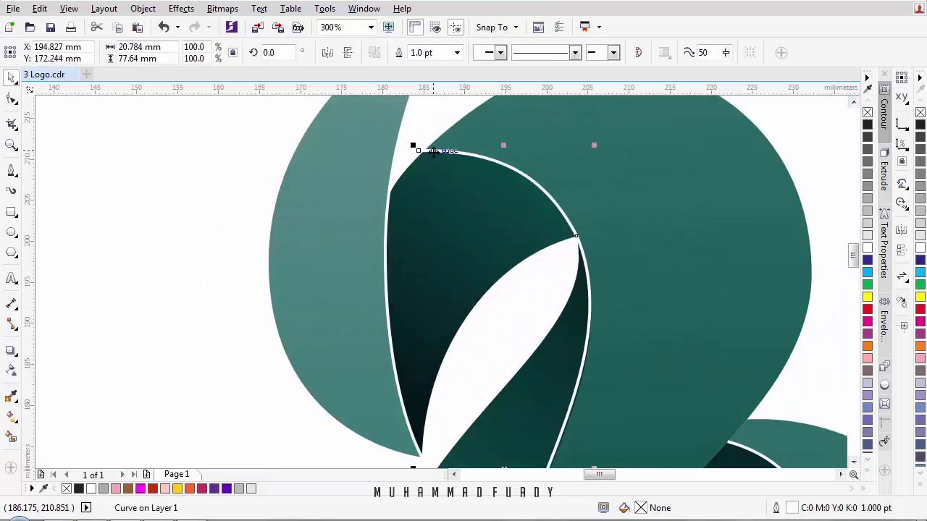
pyautogui.scroll(1, 433, 152)
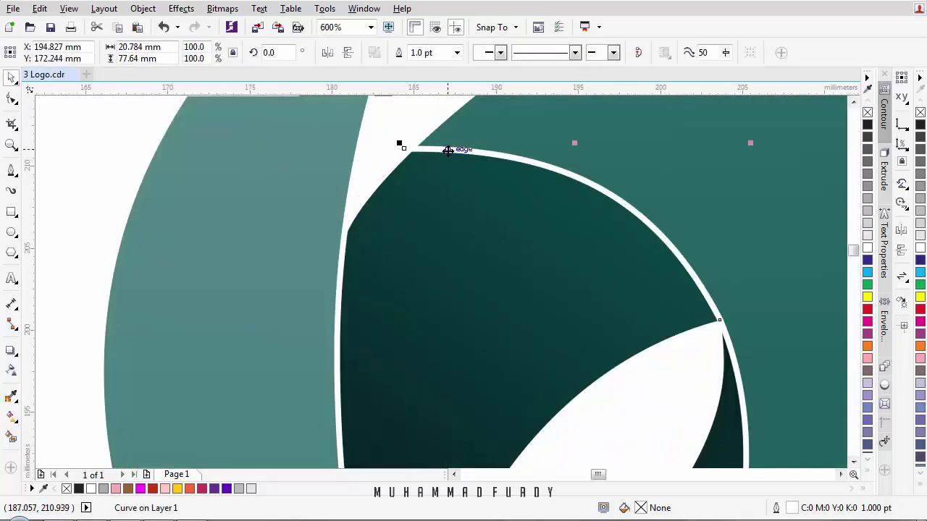
pyautogui.click(447, 150)
pyautogui.scroll(-2, 546, 186)
pyautogui.scroll(1, 593, 214)
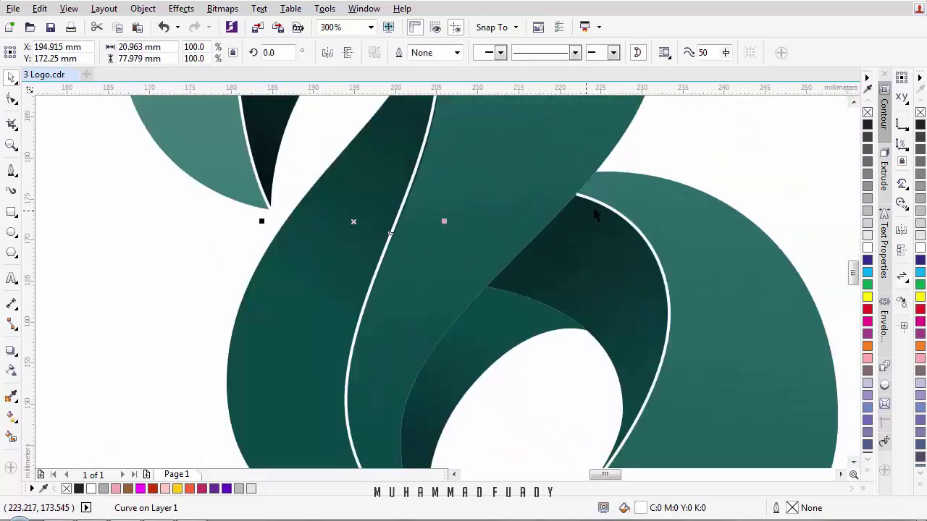
# Step: Convert the lower ribbon's white accent outline to an object and deselect it
pyautogui.click(600, 204)
pyautogui.hotkey('ctrl', 'shift', 'q')
pyautogui.scroll(-2, 601, 204)
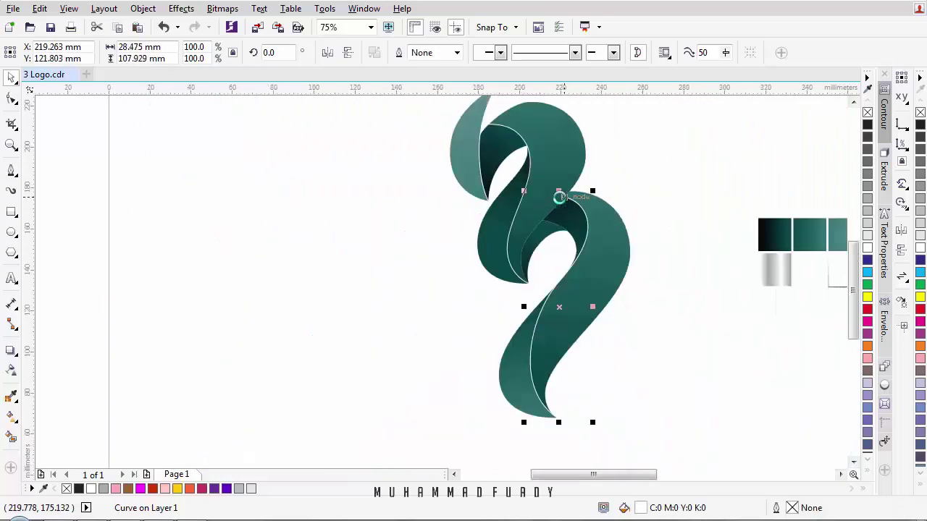
pyautogui.moveTo(572, 187); pyautogui.dragTo(419, 219)
pyautogui.click(554, 247)
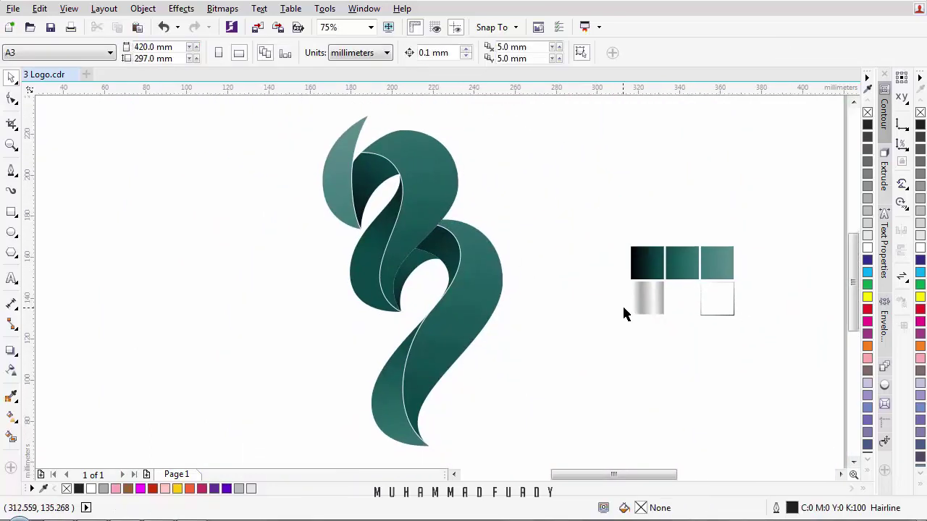
# Step: Copy the silver swatch's fountain fill onto the accent line along the leaf's inner edge
pyautogui.click(657, 293)
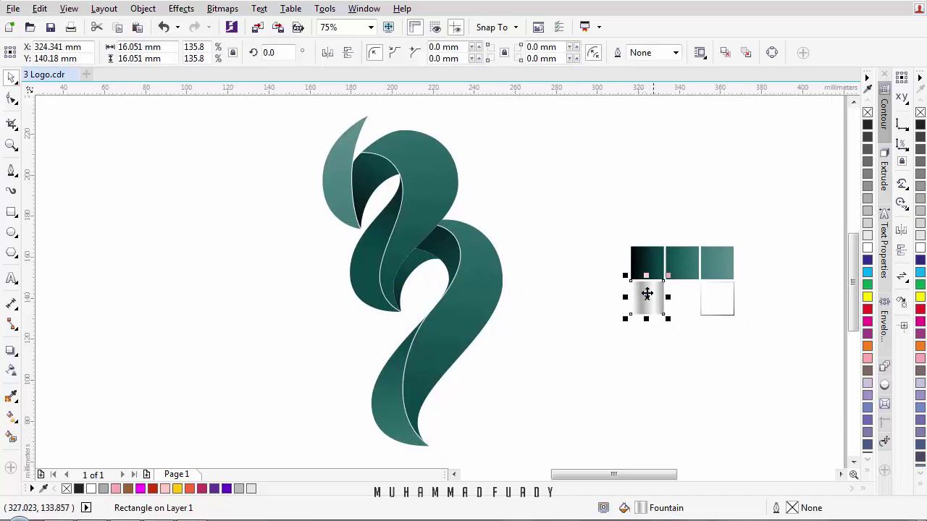
pyautogui.scroll(2, 398, 183)
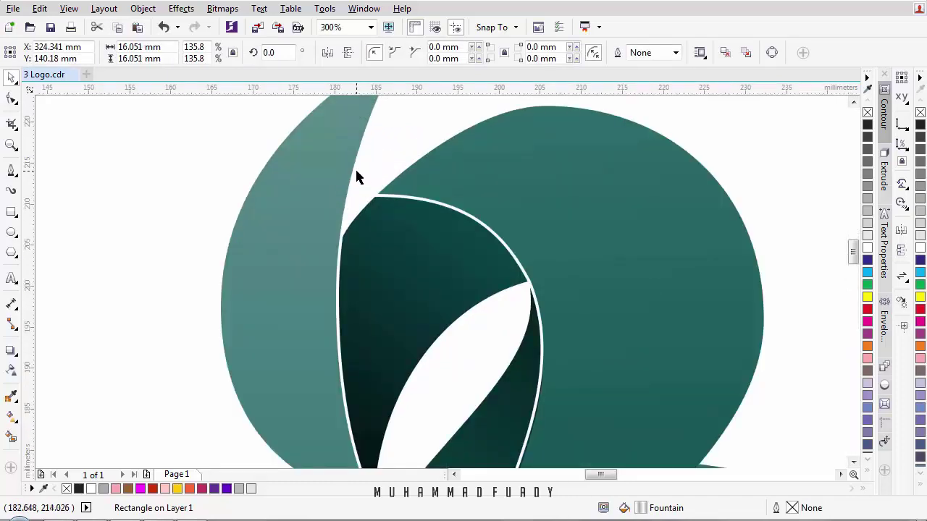
pyautogui.click(357, 174)
pyautogui.scroll(-2, 357, 173)
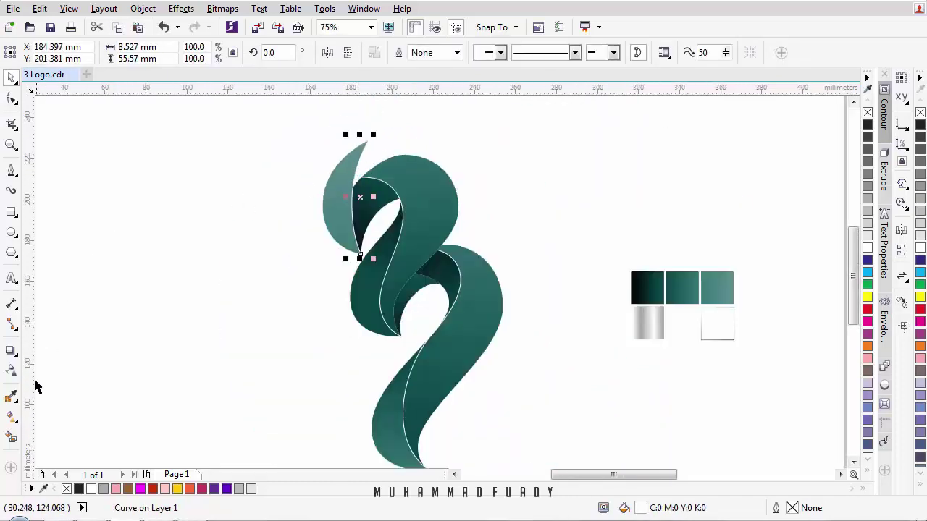
pyautogui.click(11, 418)
pyautogui.click(181, 52)
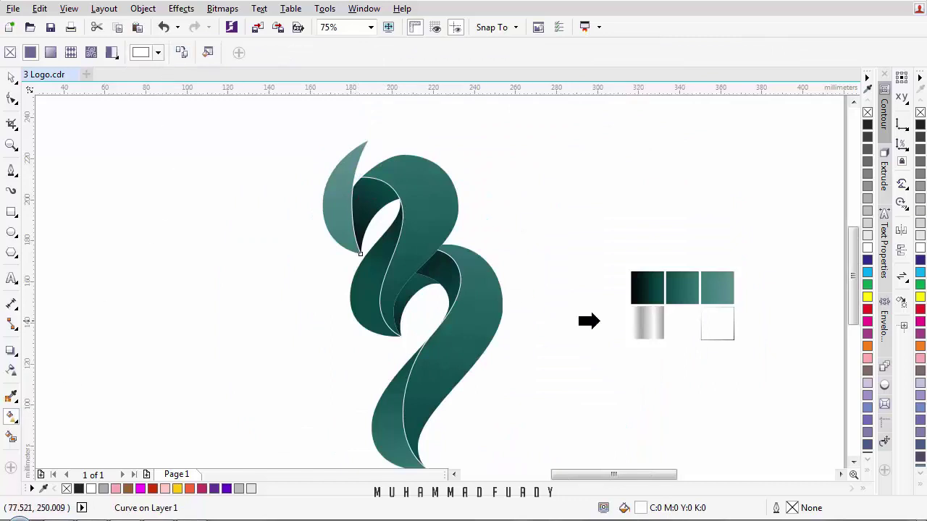
pyautogui.click(639, 322)
# Step: Realign the leaf accent line's silver gradient to run vertically from the leaf's upper tip to its lower tip
pyautogui.scroll(1, 354, 165)
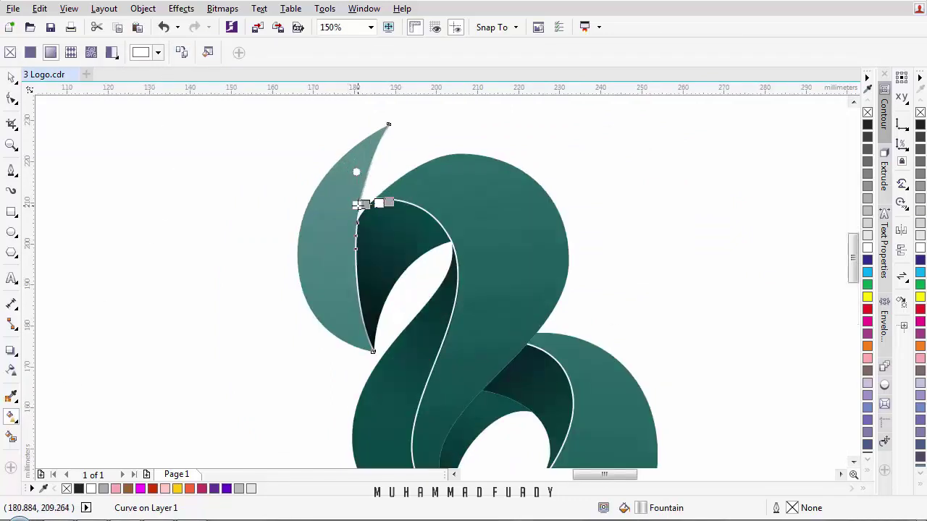
pyautogui.moveTo(357, 205); pyautogui.dragTo(372, 124)
pyautogui.moveTo(387, 201); pyautogui.dragTo(383, 352)
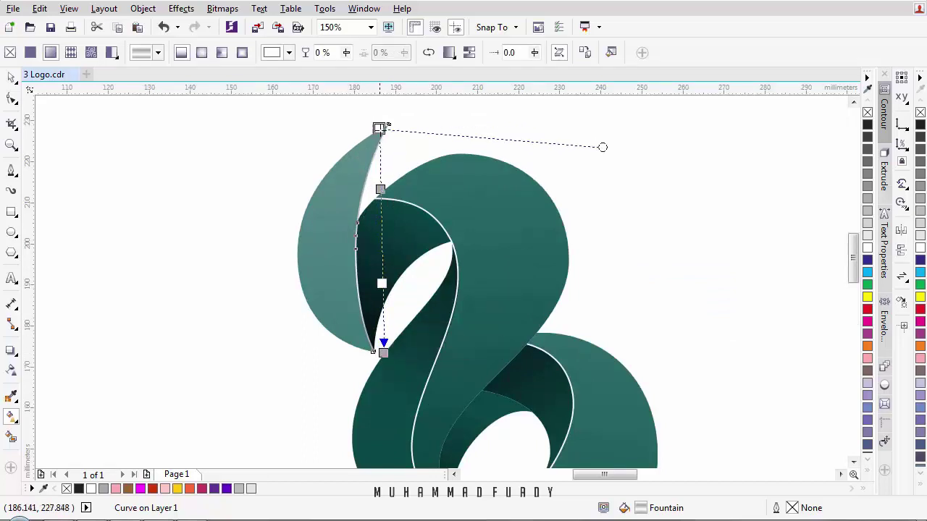
# Step: Copy the silver swatch's fountain fill onto the upper ribbon's accent line and realign the gradient steeply downward to the ribbon's lower tip
pyautogui.scroll(1, 400, 196)
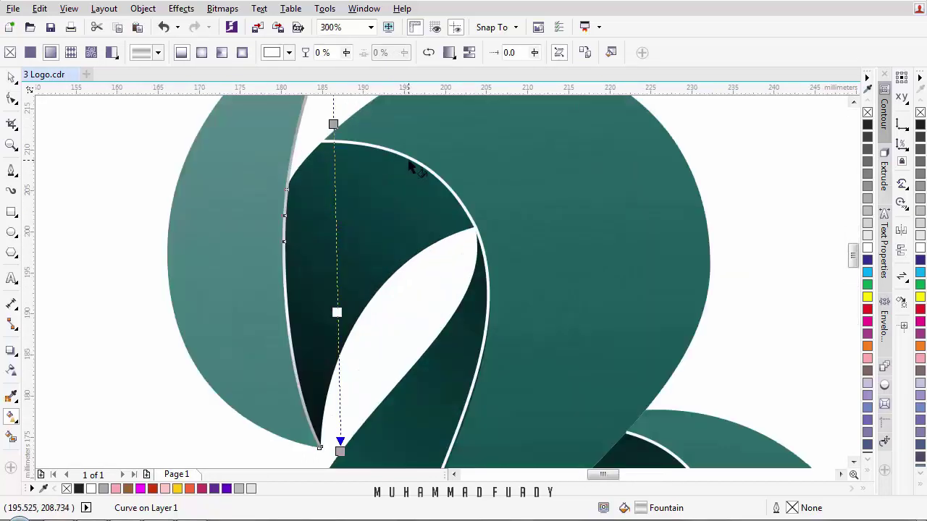
pyautogui.scroll(-1, 412, 168)
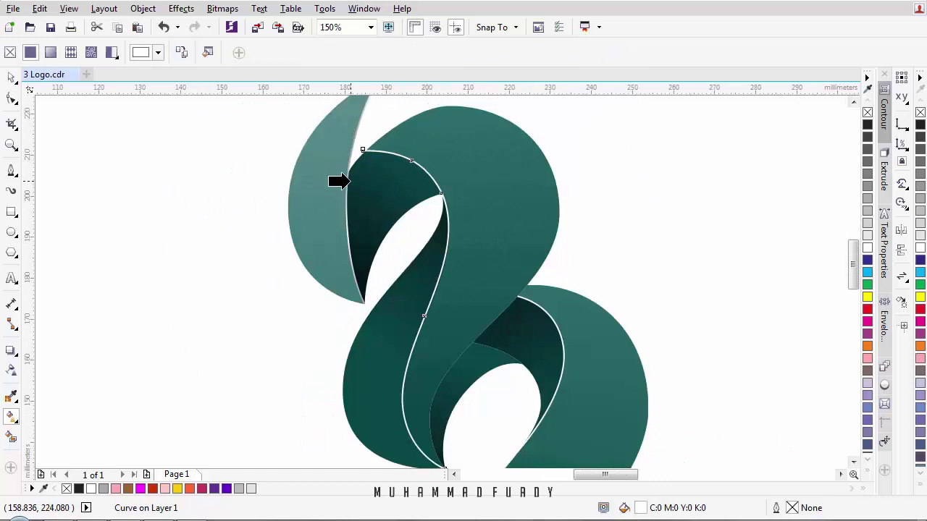
pyautogui.moveTo(570, 284); pyautogui.dragTo(292, 247)
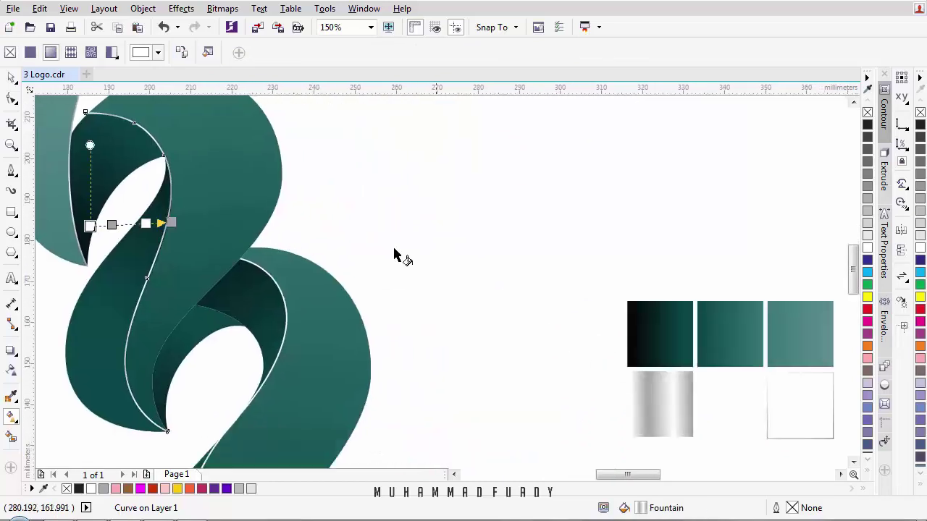
pyautogui.moveTo(90, 226); pyautogui.dragTo(93, 113)
pyautogui.scroll(-1, 200, 222)
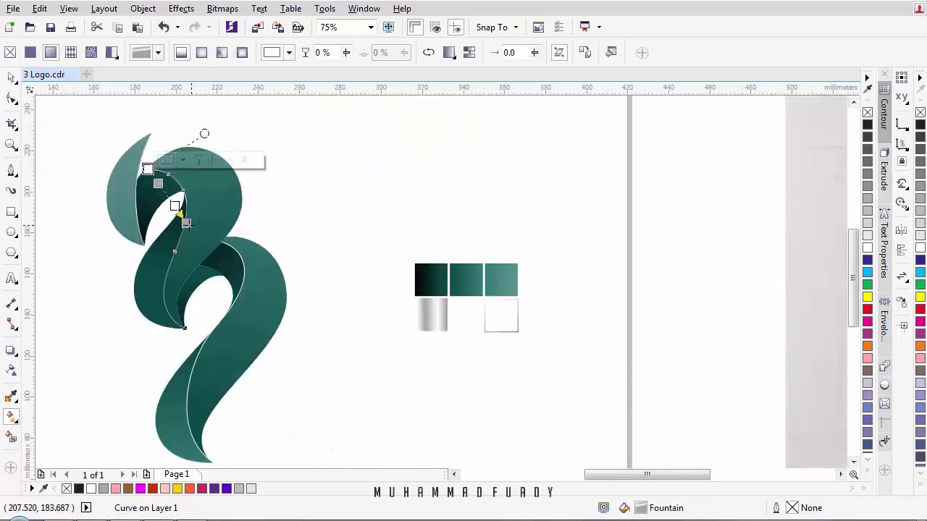
pyautogui.moveTo(185, 221); pyautogui.dragTo(178, 323)
pyautogui.moveTo(147, 168); pyautogui.dragTo(149, 138)
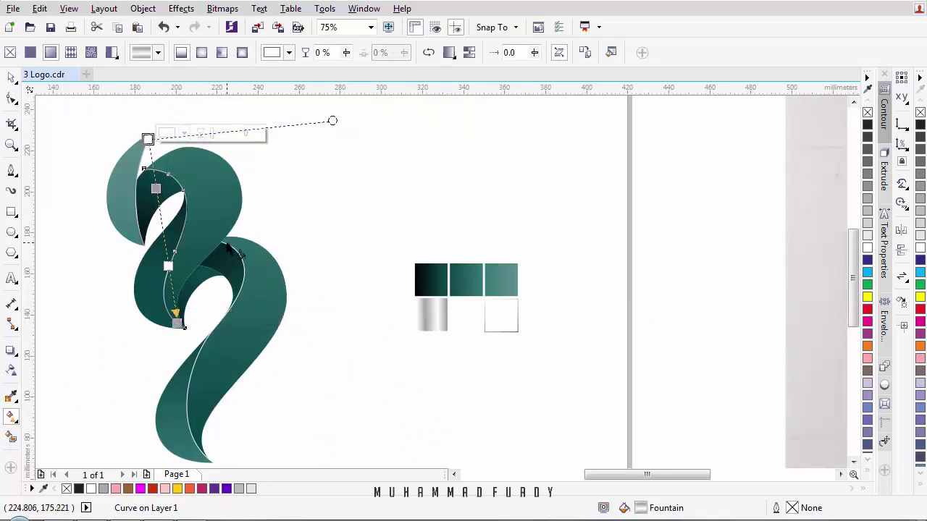
# Step: Adjust the end node of the lower ribbon's white accent line so its upper end meets the overlapping ribbon's edge
pyautogui.scroll(1, 228, 242)
pyautogui.click(11, 78)
pyautogui.click(399, 232)
pyautogui.scroll(2, 235, 244)
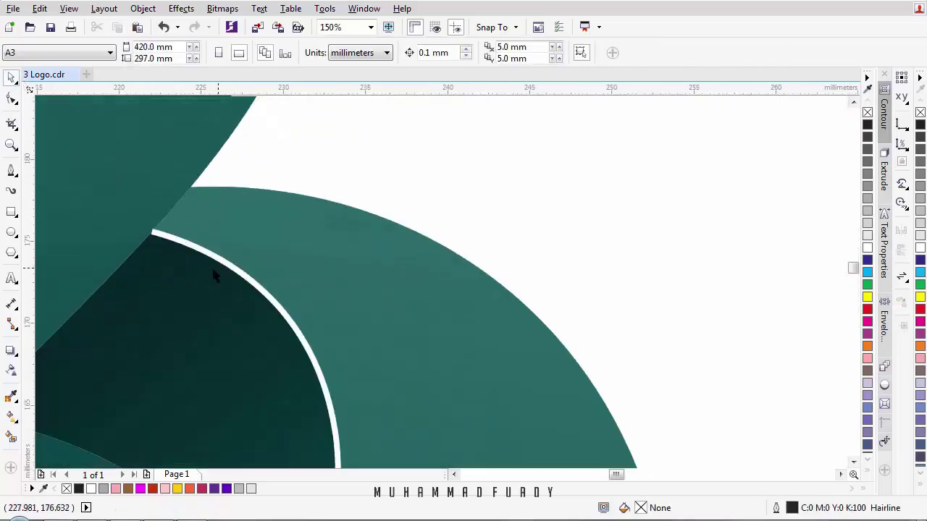
pyautogui.moveTo(205, 253); pyautogui.dragTo(202, 264)
pyautogui.hotkey('ctrl', 'z')
pyautogui.scroll(2, 159, 232)
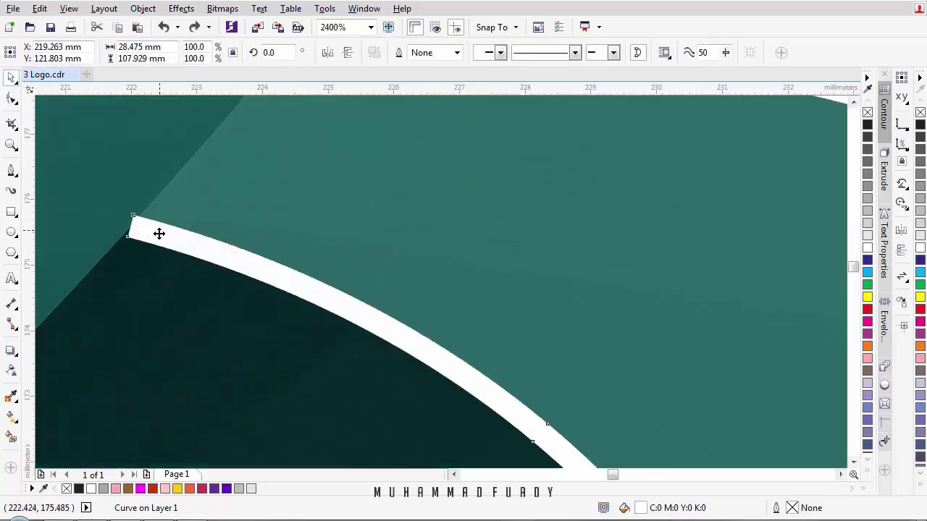
pyautogui.doubleClick(159, 233)
pyautogui.moveTo(128, 237); pyautogui.dragTo(136, 219)
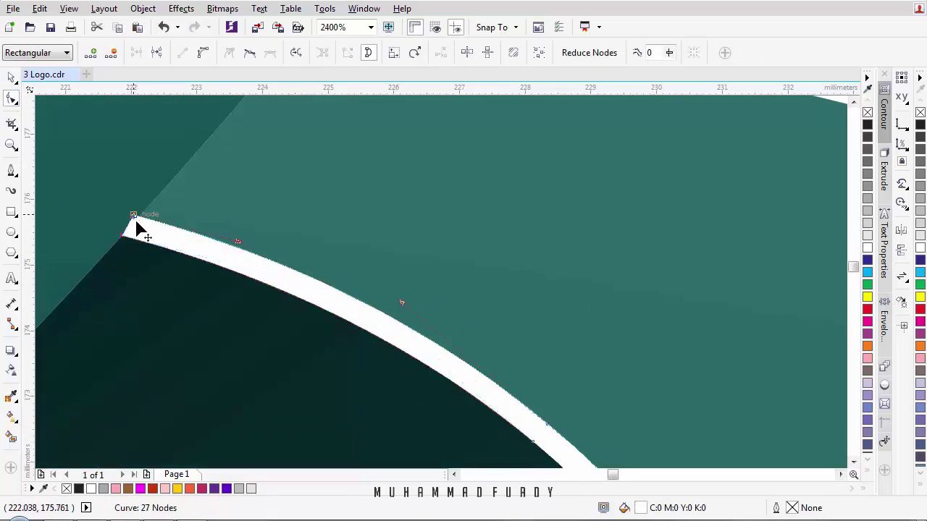
pyautogui.scroll(-2, 196, 225)
pyautogui.scroll(-2, 381, 401)
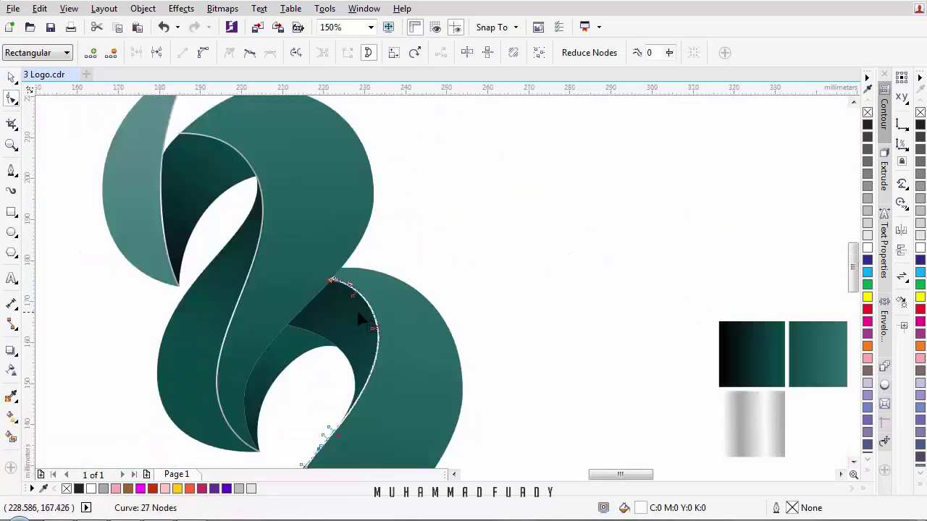
# Step: Copy the silver swatch's fountain fill onto the lower ribbon's accent line and realign the gradient from its upper end down the ribbon
pyautogui.click(11, 417)
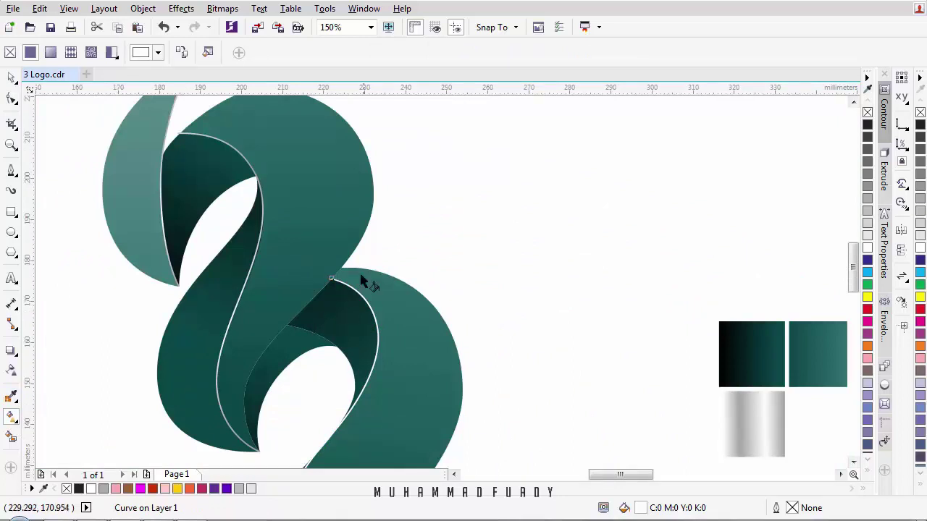
pyautogui.click(181, 52)
pyautogui.click(735, 408)
pyautogui.scroll(-1, 302, 244)
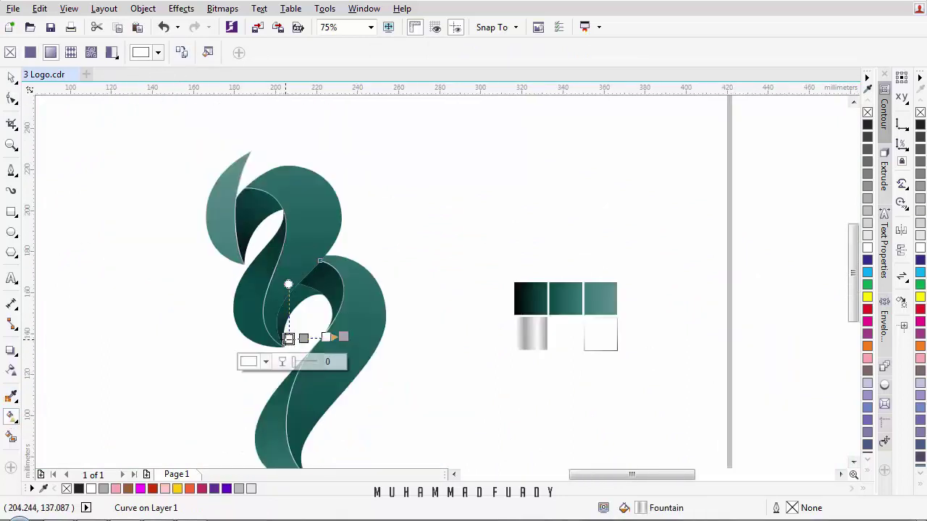
pyautogui.moveTo(288, 339); pyautogui.dragTo(325, 254)
pyautogui.moveTo(344, 336); pyautogui.dragTo(300, 422)
pyautogui.moveTo(324, 254); pyautogui.dragTo(331, 244)
pyautogui.click(11, 78)
pyautogui.click(267, 147)
# Step: Examine the silver accent lines on the whole logo and up close
pyautogui.scroll(-1, 347, 213)
pyautogui.moveTo(346, 213); pyautogui.dragTo(373, 202)
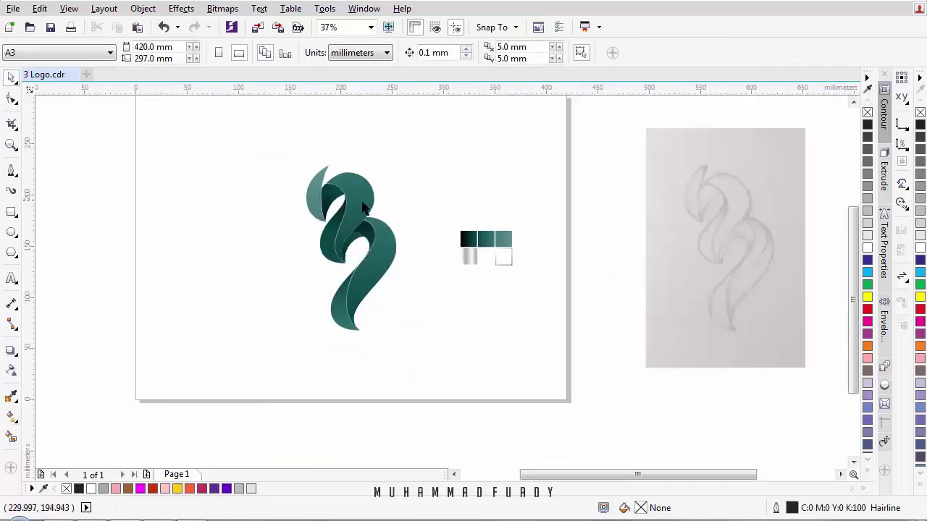
pyautogui.scroll(1, 363, 203)
pyautogui.scroll(2, 373, 244)
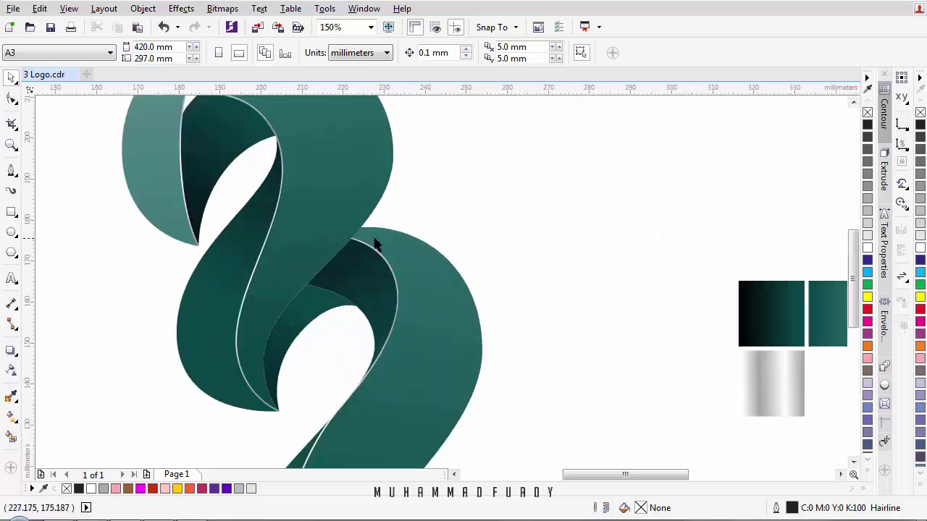
pyautogui.scroll(-2, 357, 207)
pyautogui.scroll(1, 274, 147)
pyautogui.hscroll(-2, 221, 268)
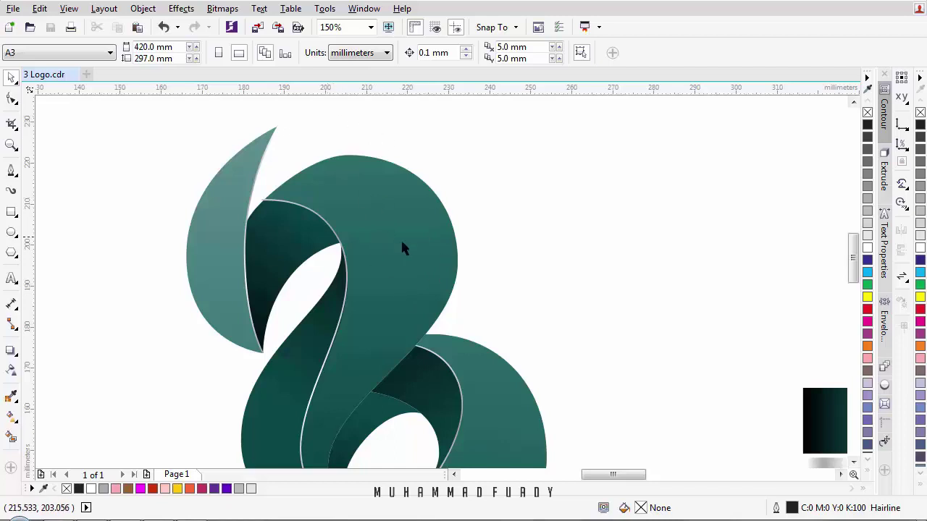
pyautogui.moveTo(406, 252); pyautogui.dragTo(467, 201)
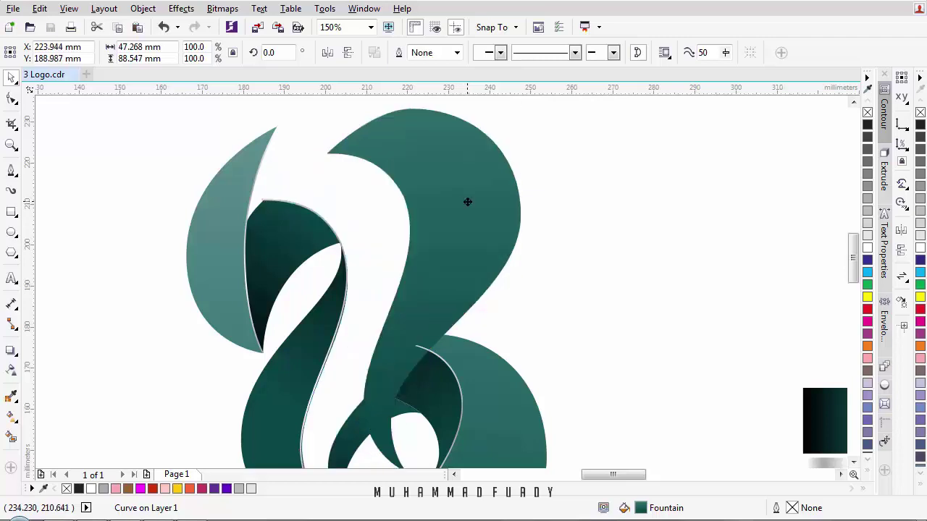
pyautogui.hotkey('ctrl', 'z')
pyautogui.press('Escape')
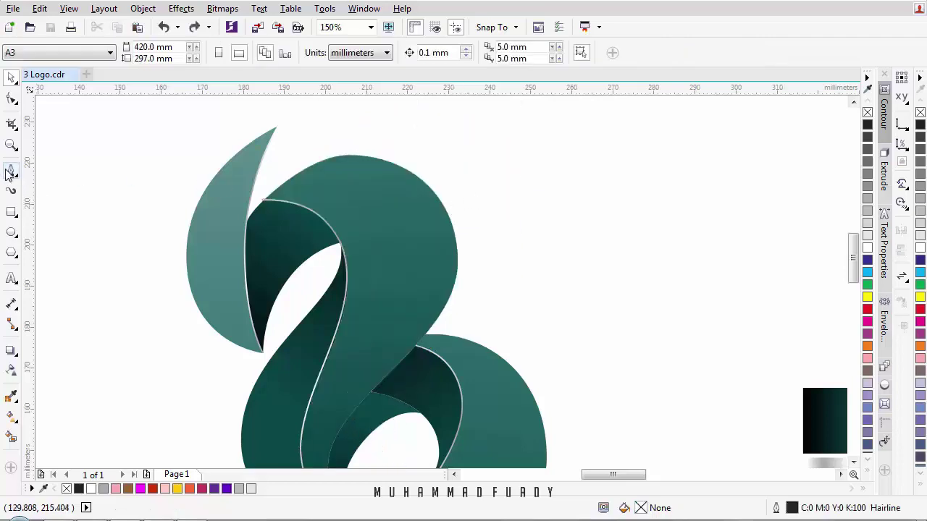
# Step: Draw a closed Bezier shape about 61 by 109 mm, curving down the middle of the upper ribbon to its tip and looping around its outer side
pyautogui.click(10, 172)
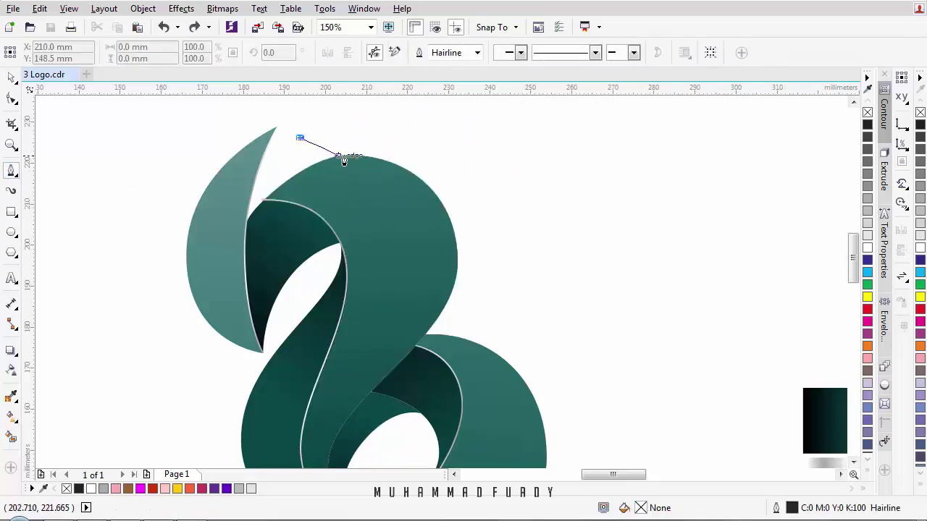
pyautogui.click(343, 157)
pyautogui.moveTo(409, 231); pyautogui.dragTo(417, 285)
pyautogui.moveTo(360, 354); pyautogui.dragTo(389, 266)
pyautogui.moveTo(360, 318); pyautogui.dragTo(342, 355)
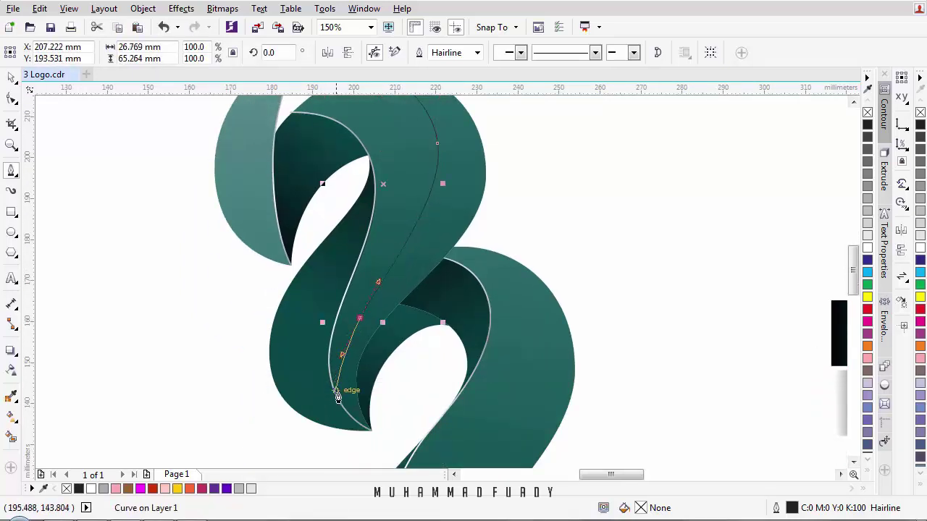
pyautogui.click(371, 433)
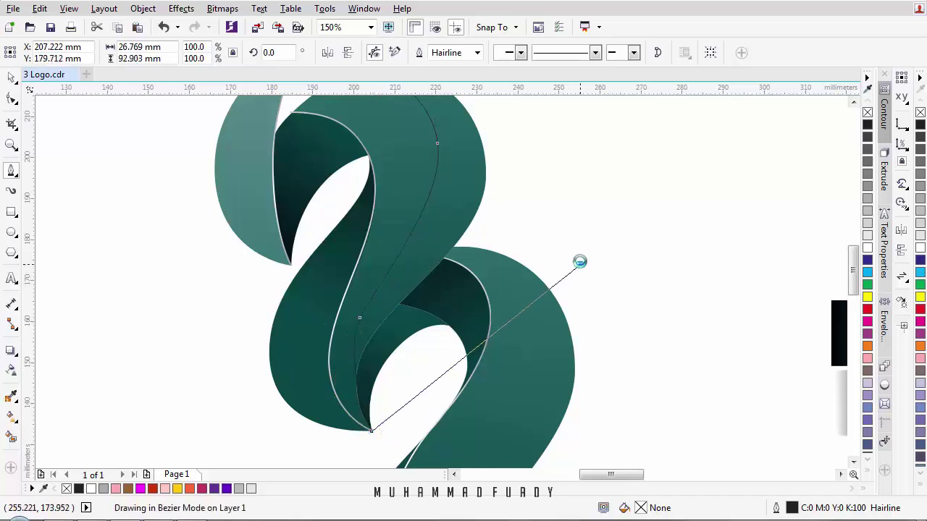
pyautogui.click(579, 263)
pyautogui.scroll(3, 580, 262)
pyautogui.click(489, 250)
pyautogui.click(336, 159)
pyautogui.click(281, 223)
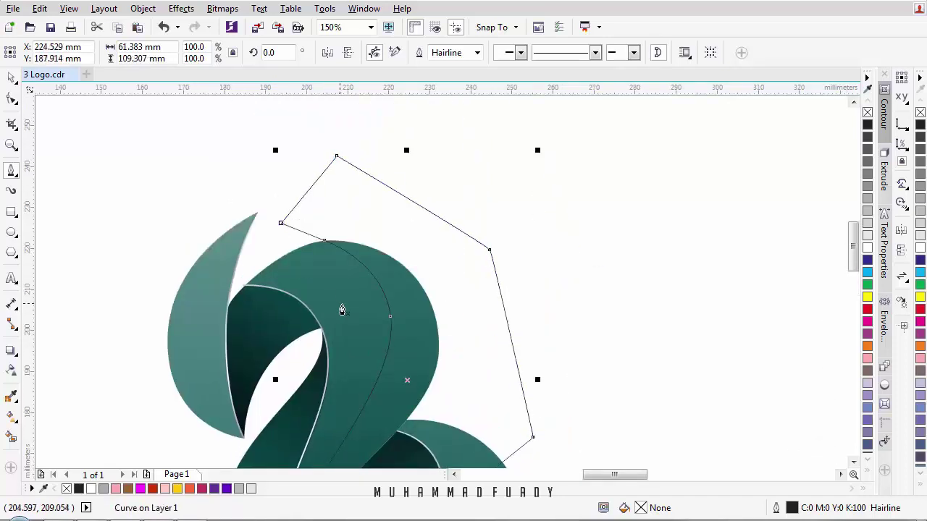
# Step: Make the drawn shape's nodes cusps, delete its lower node inside the ribbon, and reshape the inner curve toward the lower tip
pyautogui.scroll(-3, 341, 306)
pyautogui.press('F10')
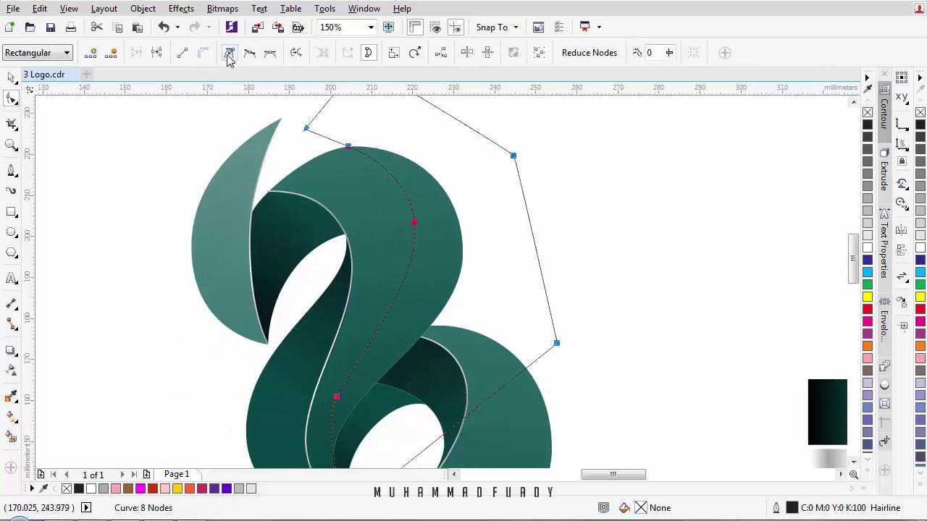
pyautogui.click(228, 56)
pyautogui.moveTo(343, 313); pyautogui.dragTo(356, 212)
pyautogui.moveTo(402, 261); pyautogui.dragTo(298, 323)
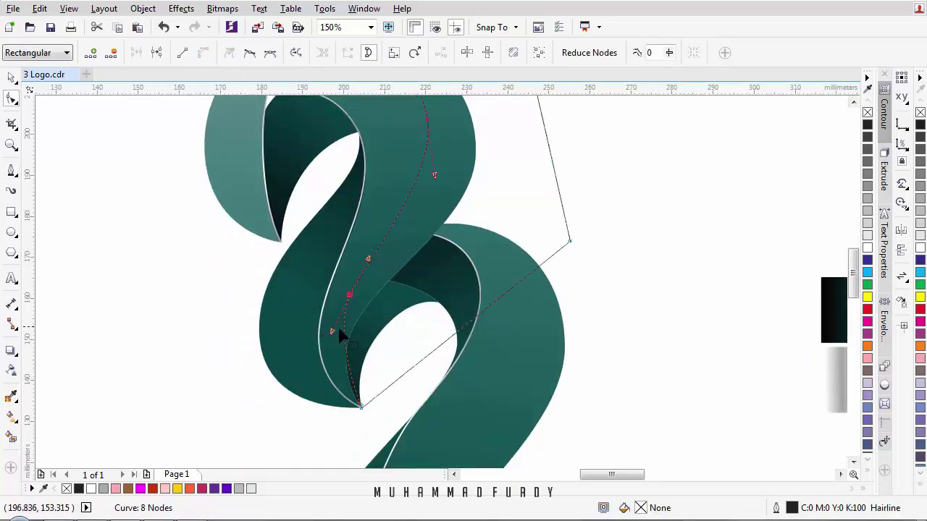
pyautogui.press('Delete')
pyautogui.moveTo(411, 341); pyautogui.dragTo(341, 427)
pyautogui.moveTo(299, 257); pyautogui.dragTo(280, 296)
# Step: Refine the shape's inner curve by repositioning its top node along the ribbon's upper edge and adjusting the middle node and handles
pyautogui.scroll(-2, 377, 340)
pyautogui.scroll(2, 405, 254)
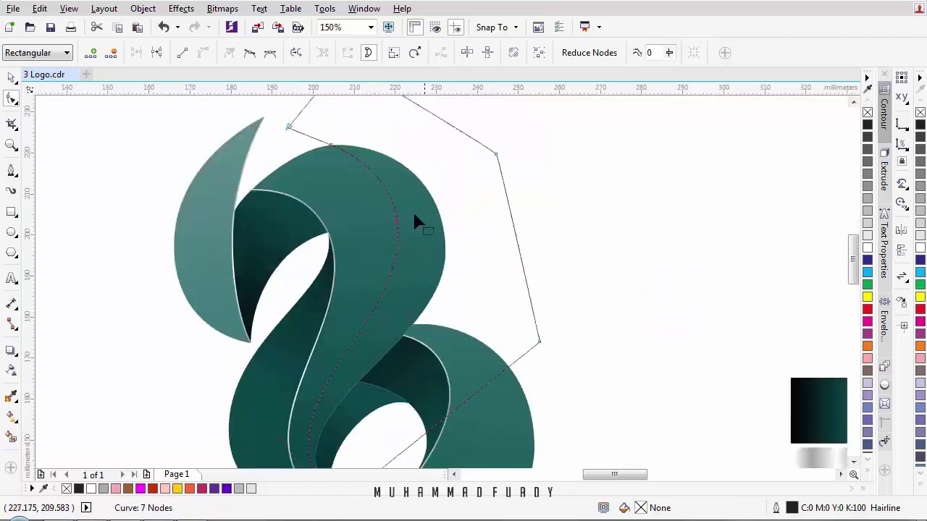
pyautogui.moveTo(398, 220); pyautogui.dragTo(402, 213)
pyautogui.moveTo(333, 145)
pyautogui.mouseDown()
pyautogui.moveTo(327, 157)
pyautogui.moveTo(335, 145)
pyautogui.moveTo(305, 152)
pyautogui.moveTo(329, 146)
pyautogui.mouseUp()
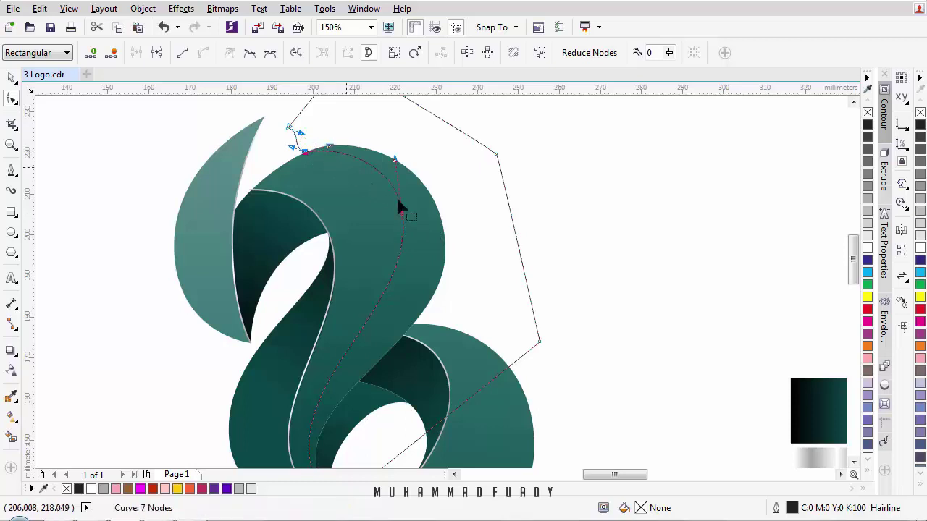
pyautogui.moveTo(402, 212); pyautogui.dragTo(396, 219)
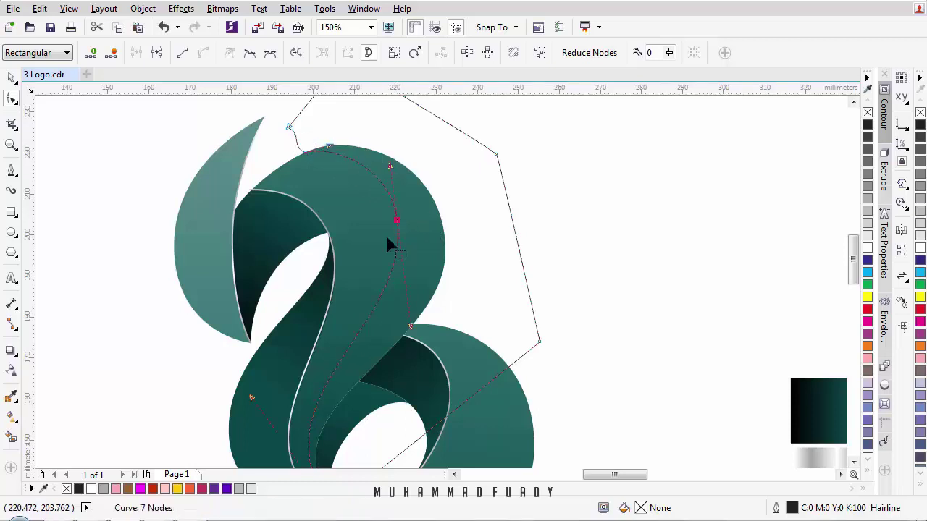
pyautogui.moveTo(330, 321); pyautogui.dragTo(370, 204)
pyautogui.moveTo(290, 282); pyautogui.dragTo(286, 273)
pyautogui.scroll(-2, 284, 319)
# Step: Intersect the drawn shape with the upper ribbon and delete the drawn shape
pyautogui.click(9, 76)
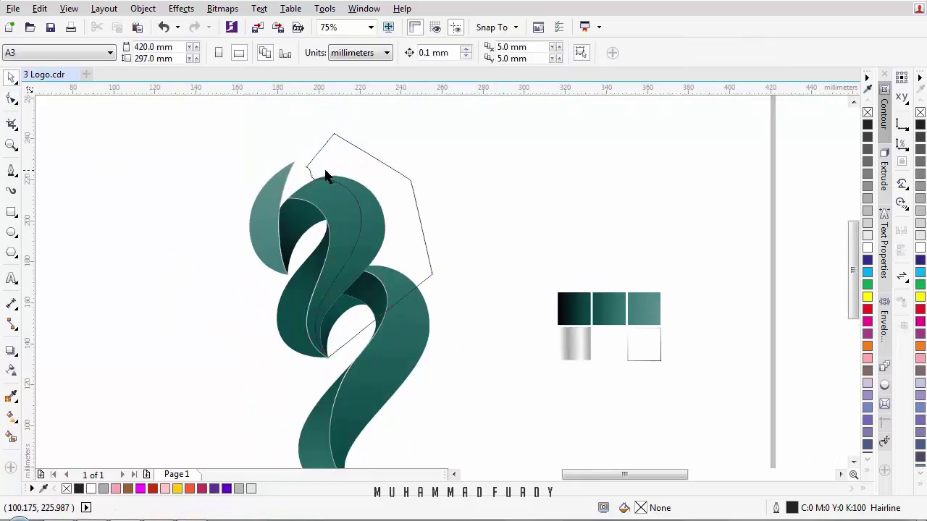
pyautogui.click(384, 190)
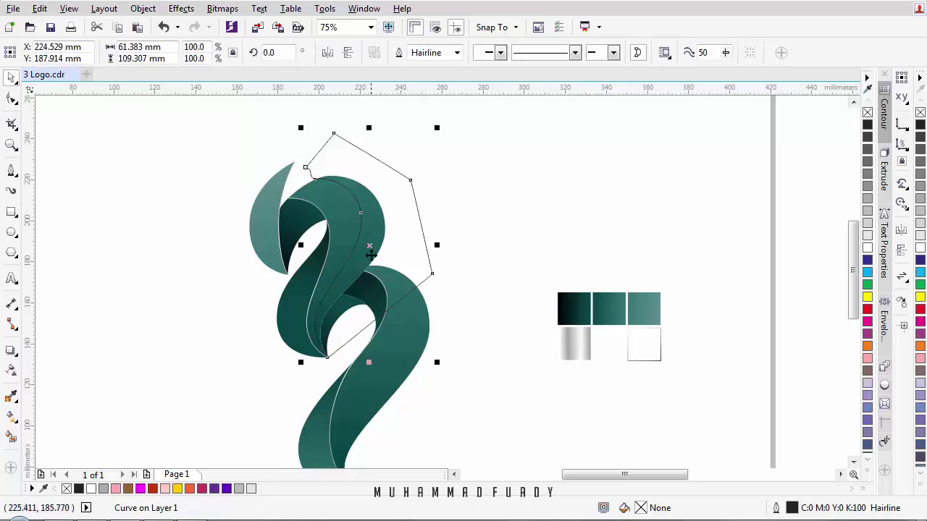
pyautogui.click(450, 180)
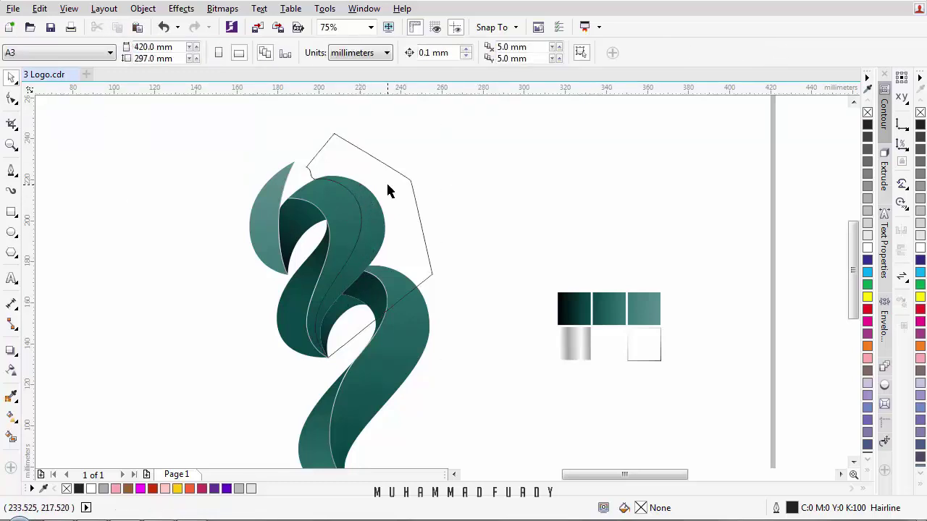
pyautogui.click(380, 187)
pyautogui.keyDown('shift'); pyautogui.click(337, 200); pyautogui.keyUp('shift')
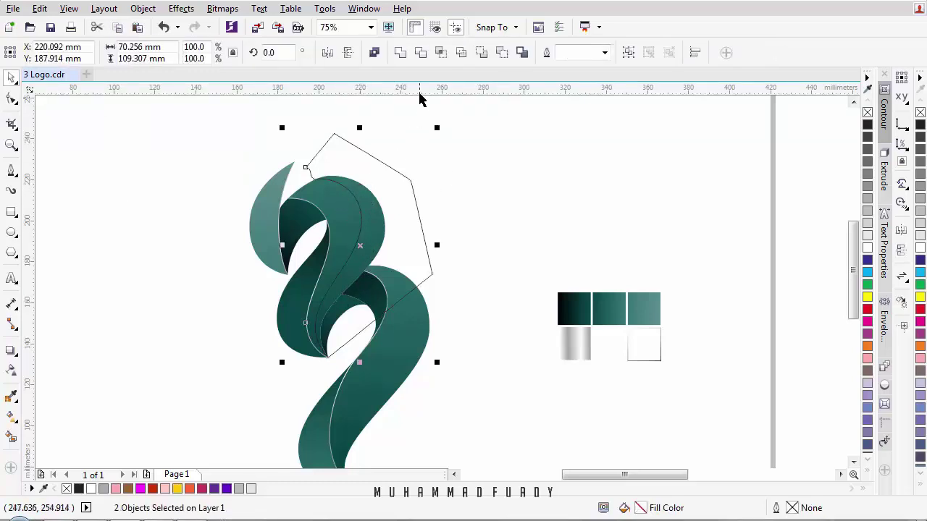
pyautogui.click(440, 54)
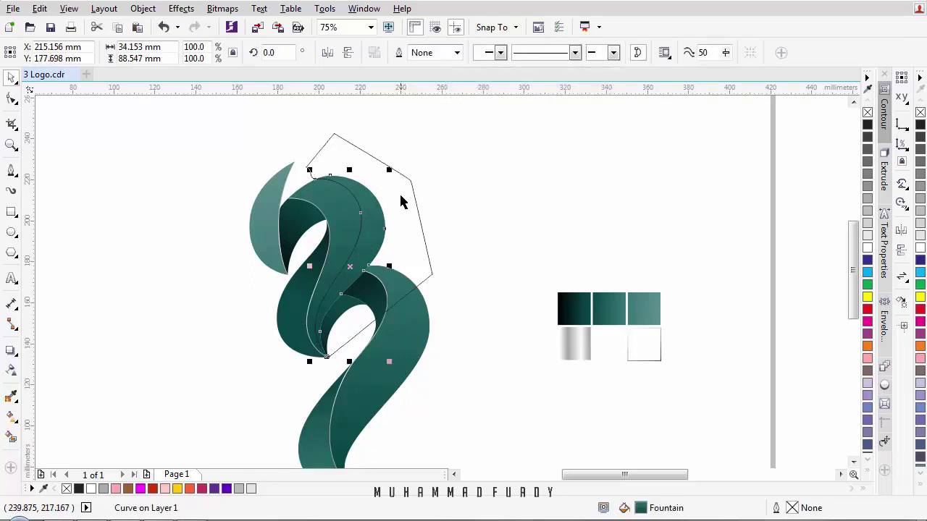
pyautogui.click(404, 209)
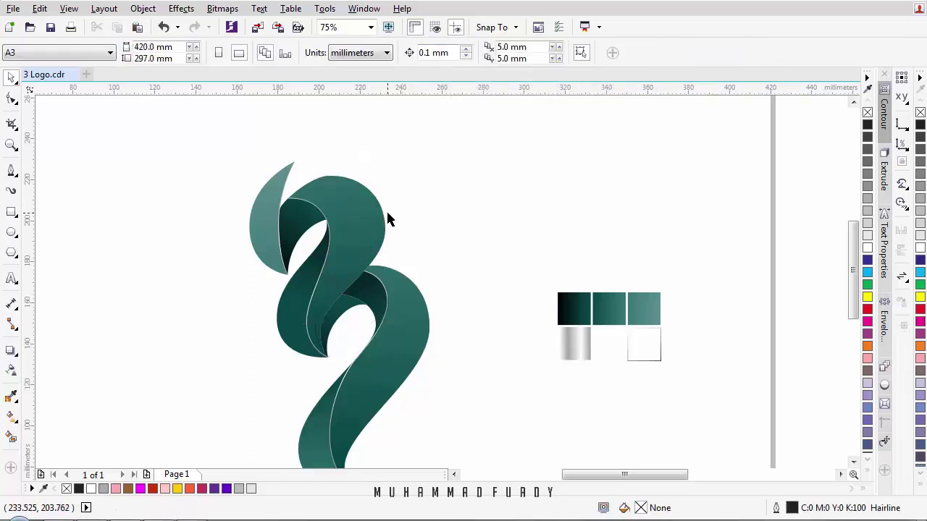
pyautogui.click(368, 227)
pyautogui.moveTo(367, 230); pyautogui.dragTo(410, 210)
pyautogui.hotkey('ctrl', 'z')
pyautogui.hotkey('ctrl', 'z')
pyautogui.click(398, 242)
# Step: Fill the intersected outer piece of the upper ribbon with white and copy the transparency of the white swatch onto it
pyautogui.click(376, 235)
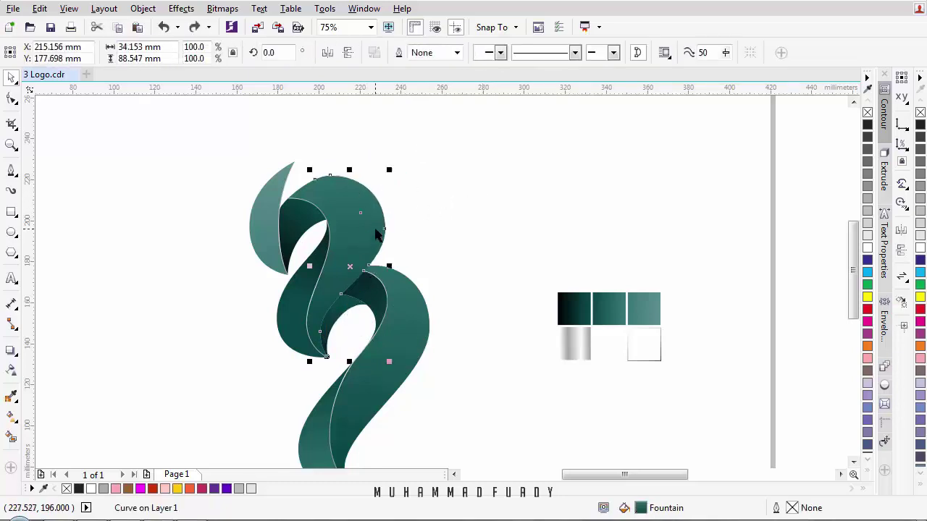
pyautogui.click(920, 248)
pyautogui.click(12, 370)
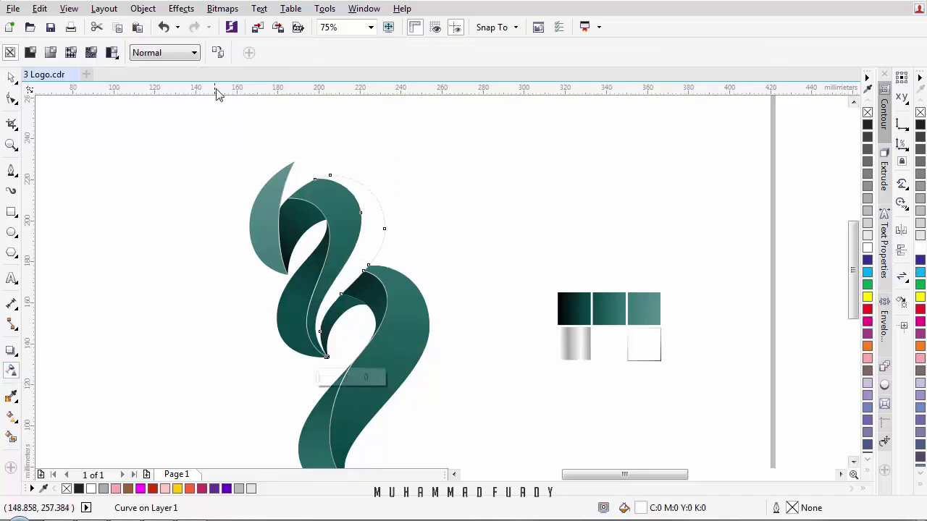
pyautogui.click(218, 54)
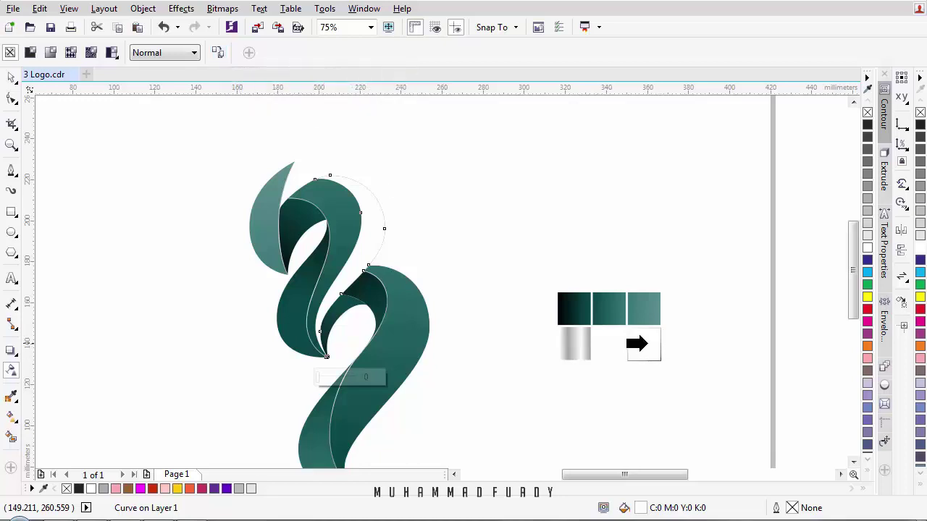
pyautogui.click(641, 345)
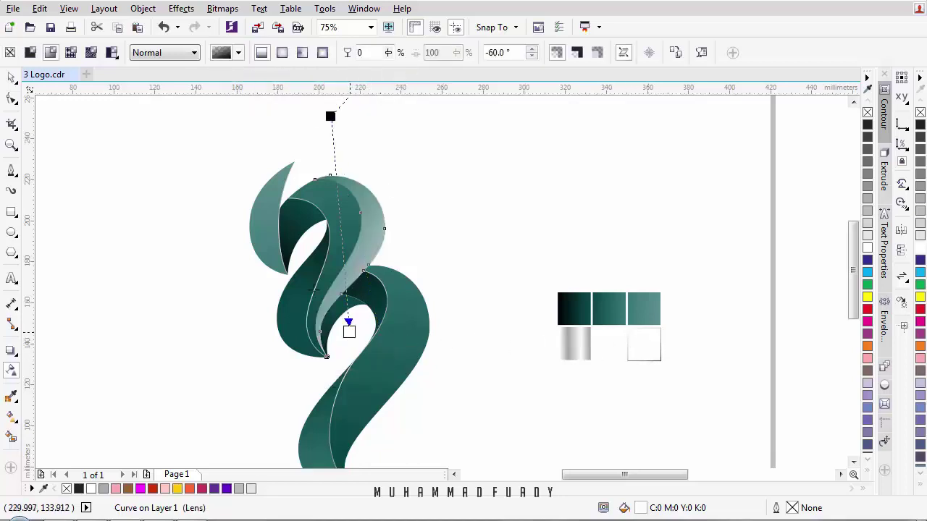
# Step: Reorient the upper ribbon highlight's transparency so it is opaque above the crest and fades out toward the ribbon's outer bend
pyautogui.moveTo(349, 332); pyautogui.dragTo(250, 147)
pyautogui.moveTo(330, 116); pyautogui.dragTo(353, 296)
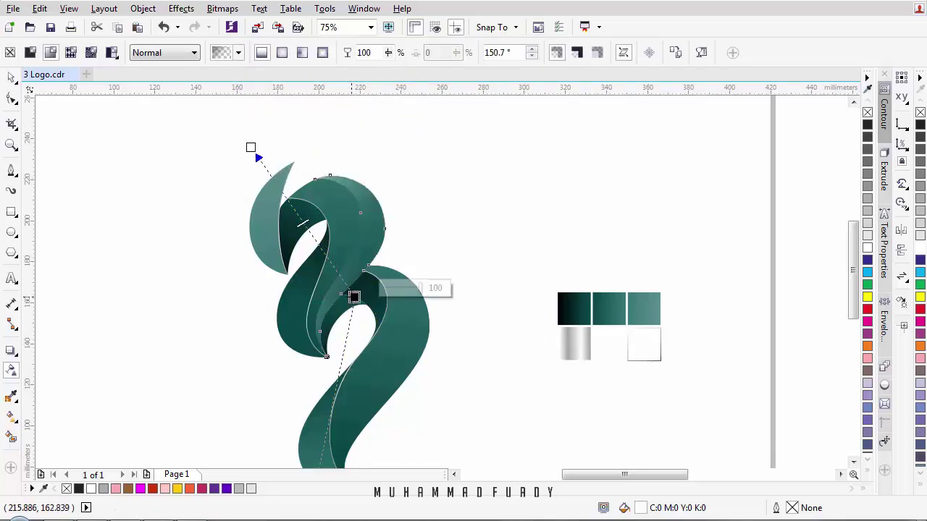
pyautogui.moveTo(250, 147); pyautogui.dragTo(334, 124)
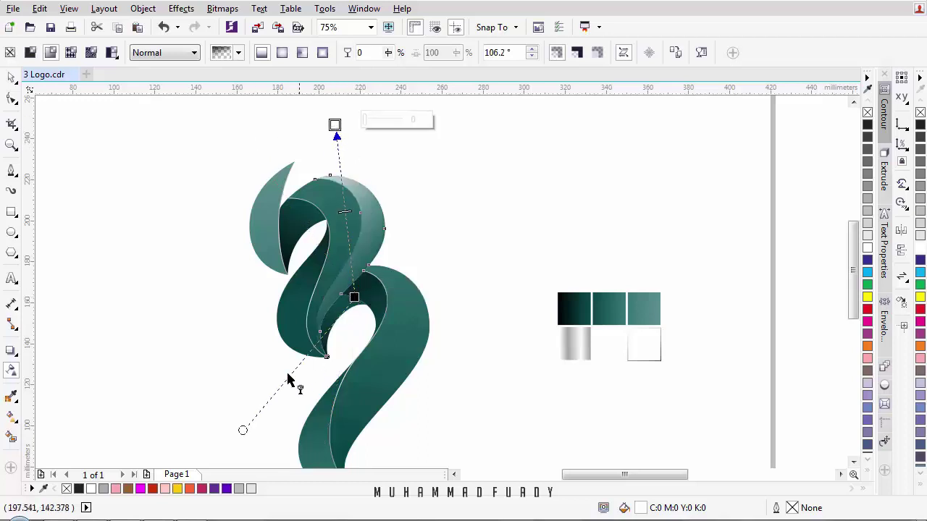
pyautogui.moveTo(243, 431); pyautogui.dragTo(181, 310)
pyautogui.moveTo(355, 300); pyautogui.dragTo(379, 248)
pyautogui.moveTo(336, 124); pyautogui.dragTo(345, 96)
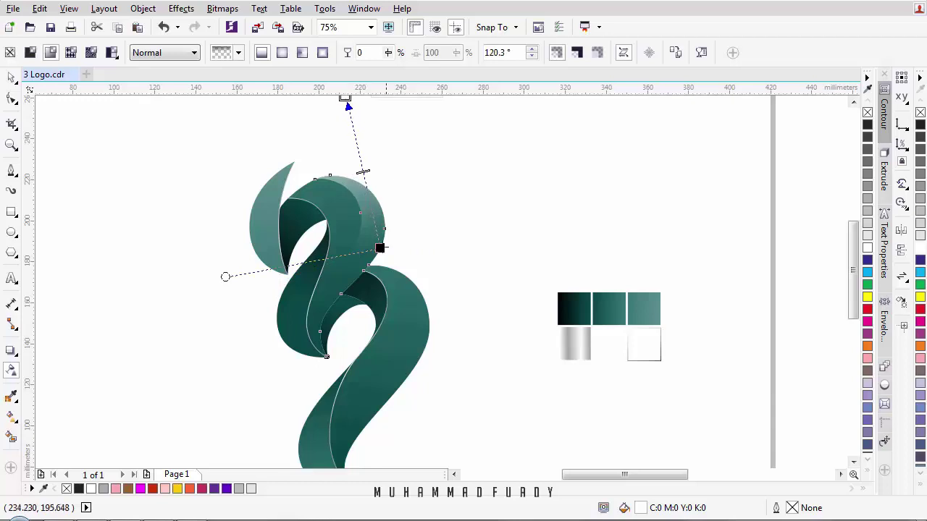
# Step: Fine-tune both ends of the upper highlight's transparency gradient, then deselect the highlight
pyautogui.moveTo(380, 248); pyautogui.dragTo(372, 238)
pyautogui.moveTo(338, 180); pyautogui.dragTo(329, 224)
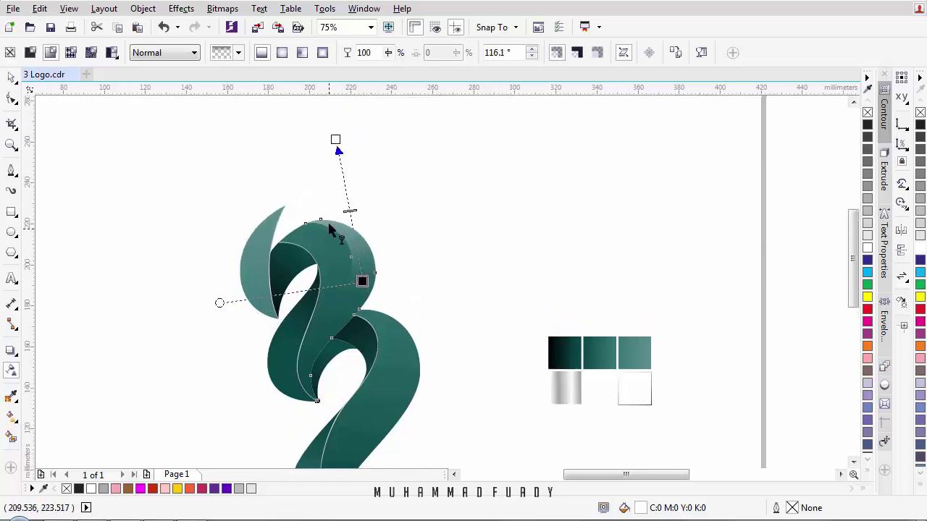
pyautogui.moveTo(335, 139); pyautogui.dragTo(331, 123)
pyautogui.scroll(-2, 370, 280)
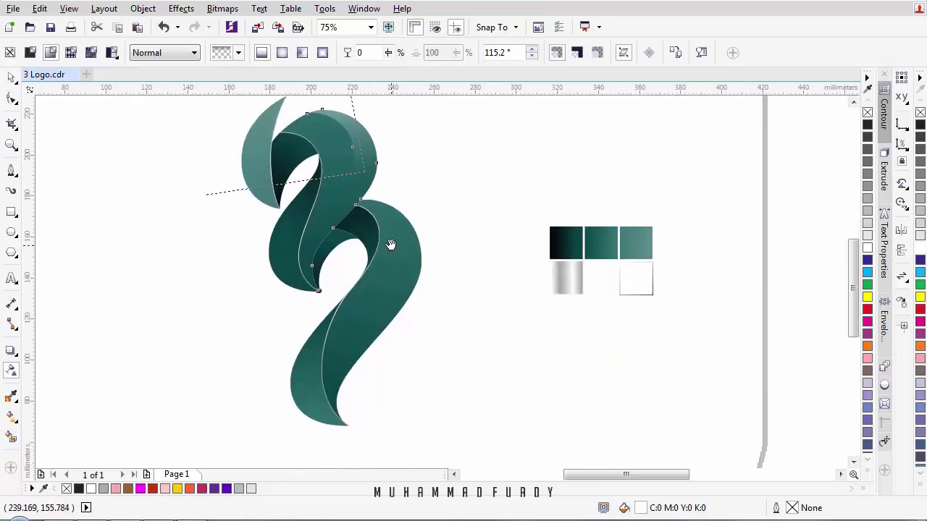
pyautogui.click(11, 78)
pyautogui.click(186, 196)
pyautogui.scroll(-1, 364, 219)
pyautogui.scroll(2, 375, 212)
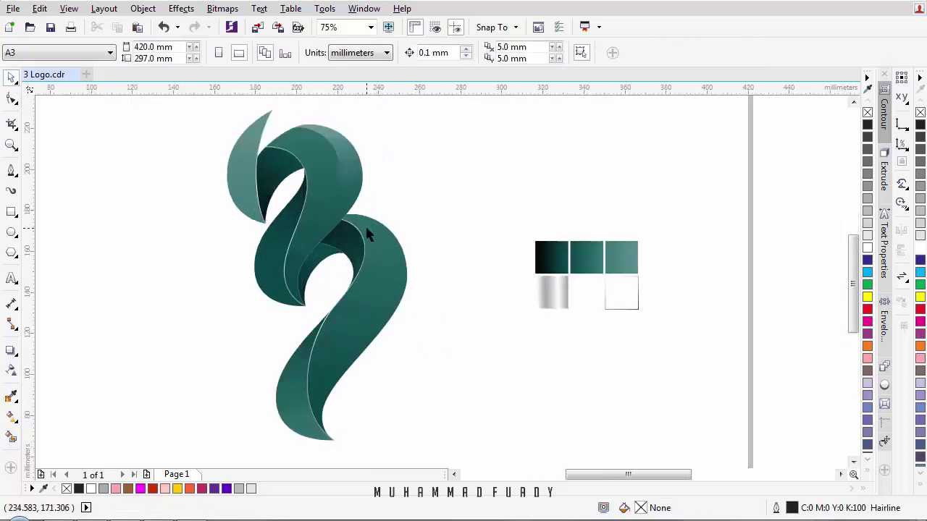
# Step: Draw a pen curve down the middle of the lower ribbon, from its upper edge to the lower tip
pyautogui.click(11, 171)
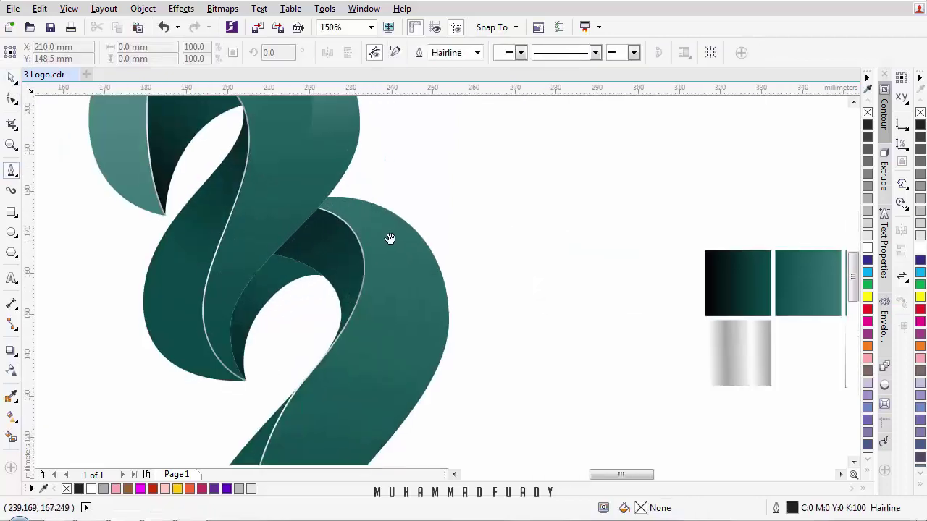
pyautogui.click(331, 194)
pyautogui.moveTo(394, 284); pyautogui.dragTo(403, 328)
pyautogui.moveTo(337, 369); pyautogui.dragTo(394, 236)
pyautogui.moveTo(355, 311); pyautogui.dragTo(347, 358)
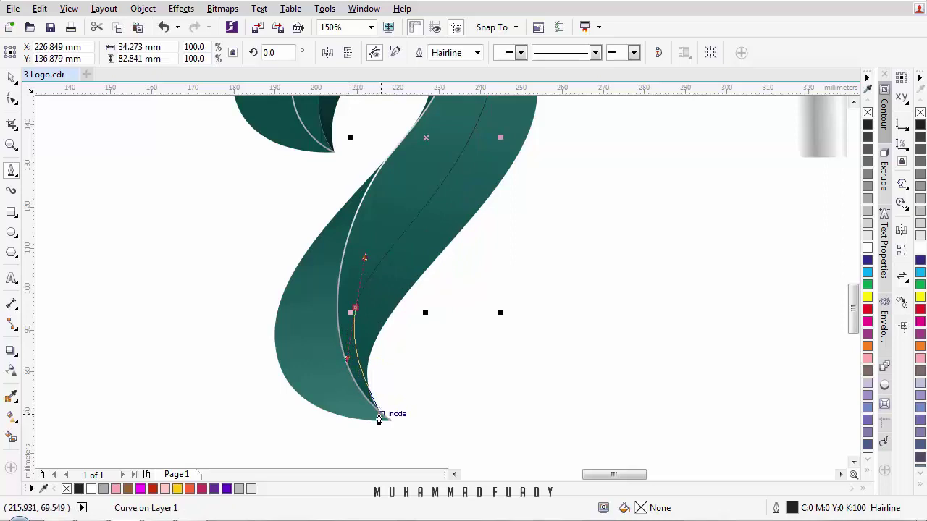
pyautogui.click(381, 415)
# Step: Close the curve into a shape with straight segments around the outer side of the lower ribbon
pyautogui.scroll(-1, 434, 363)
pyautogui.click(546, 327)
pyautogui.click(534, 193)
pyautogui.scroll(1, 479, 146)
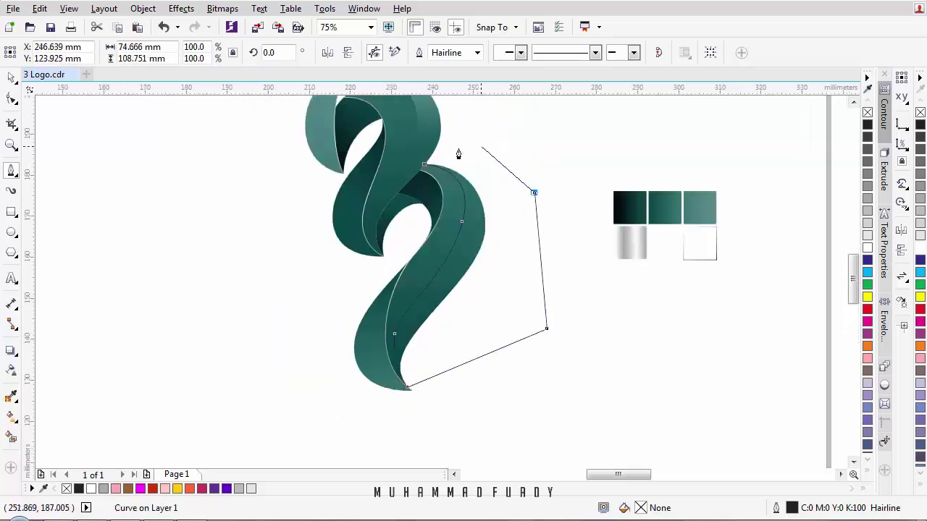
pyautogui.click(452, 149)
pyautogui.click(401, 149)
pyautogui.click(350, 165)
pyautogui.click(368, 181)
pyautogui.scroll(-2, 379, 110)
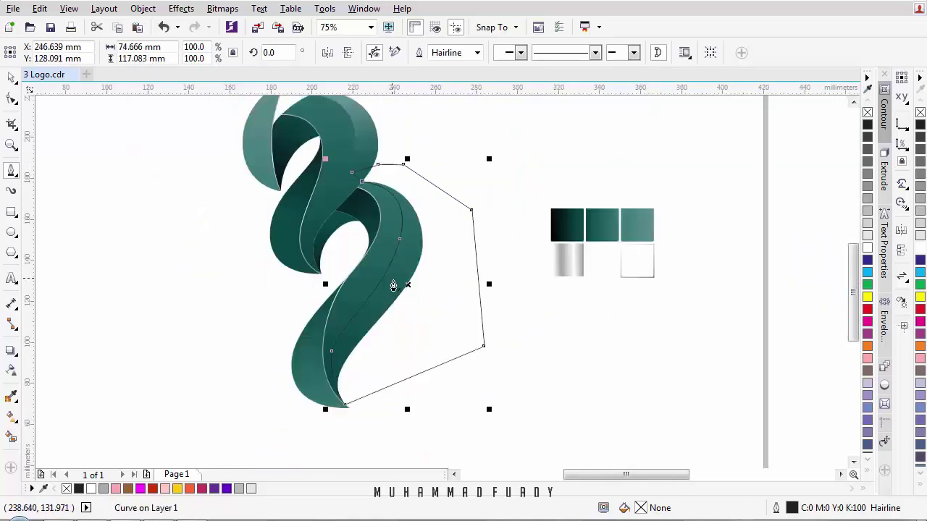
# Step: Delete the drawn shape's lower inner node and reshape the curve running into the lower tip
pyautogui.press('F10')
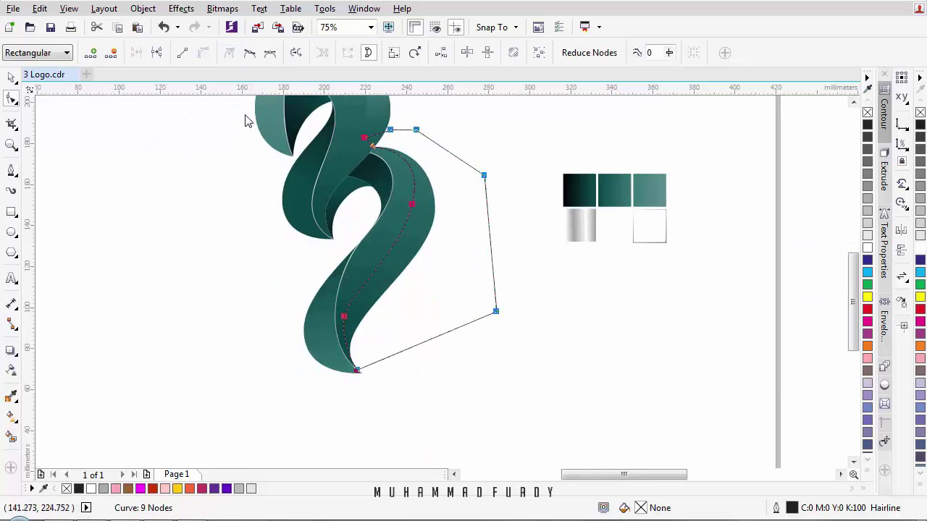
pyautogui.scroll(1, 353, 311)
pyautogui.moveTo(298, 280); pyautogui.dragTo(364, 357)
pyautogui.moveTo(363, 357); pyautogui.dragTo(368, 306)
pyautogui.press('Delete')
pyautogui.moveTo(442, 304); pyautogui.dragTo(332, 397)
pyautogui.moveTo(278, 241); pyautogui.dragTo(277, 256)
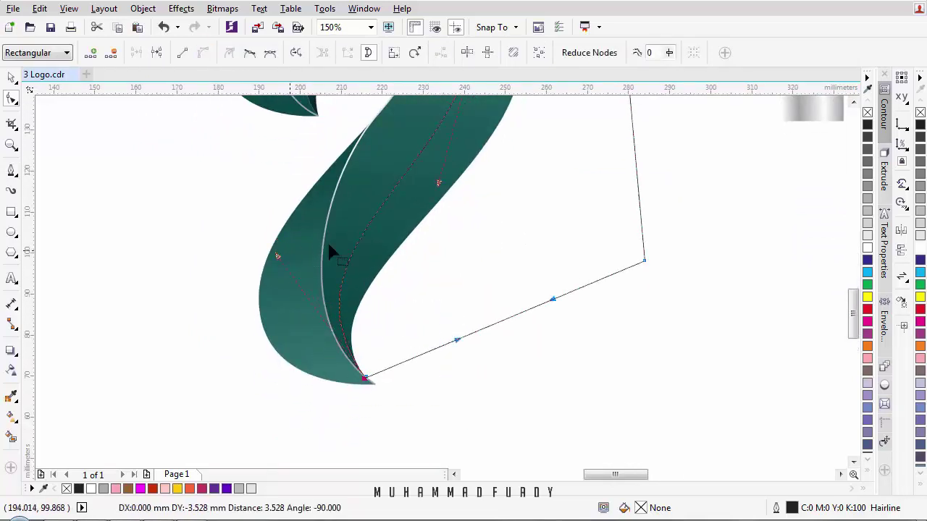
# Step: Smooth the shape's inner curve along the lower ribbon by adjusting the bend node and its handles
pyautogui.scroll(-1, 330, 240)
pyautogui.moveTo(403, 185); pyautogui.dragTo(391, 243)
pyautogui.scroll(1, 392, 220)
pyautogui.click(385, 192)
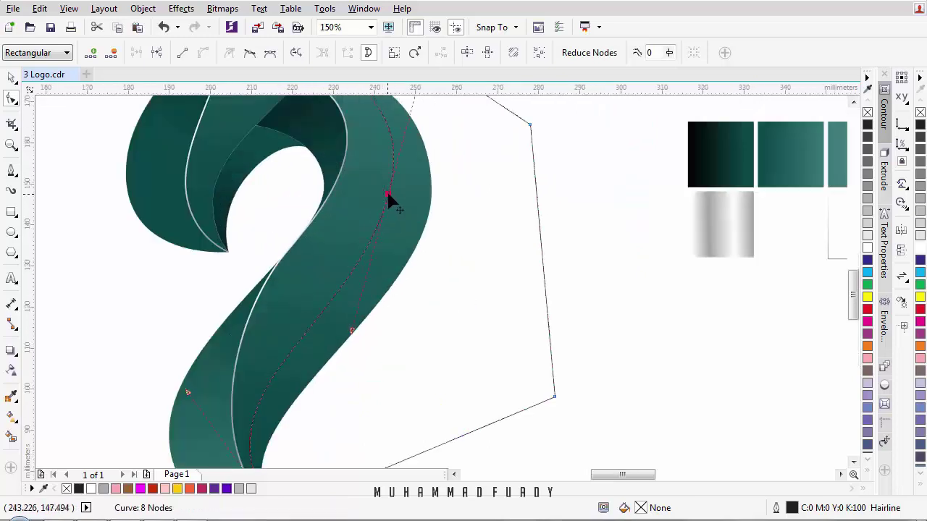
pyautogui.scroll(-2, 389, 197)
pyautogui.scroll(2, 420, 171)
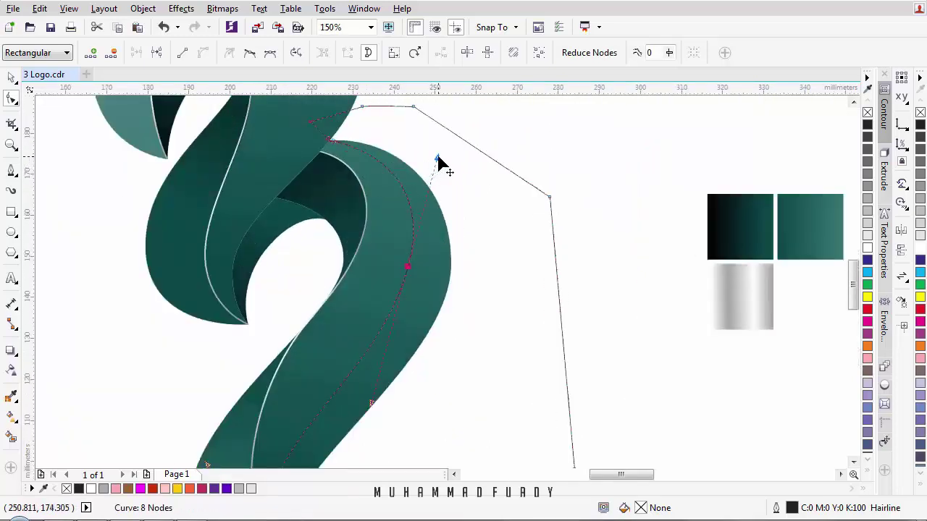
pyautogui.moveTo(438, 158); pyautogui.dragTo(439, 158)
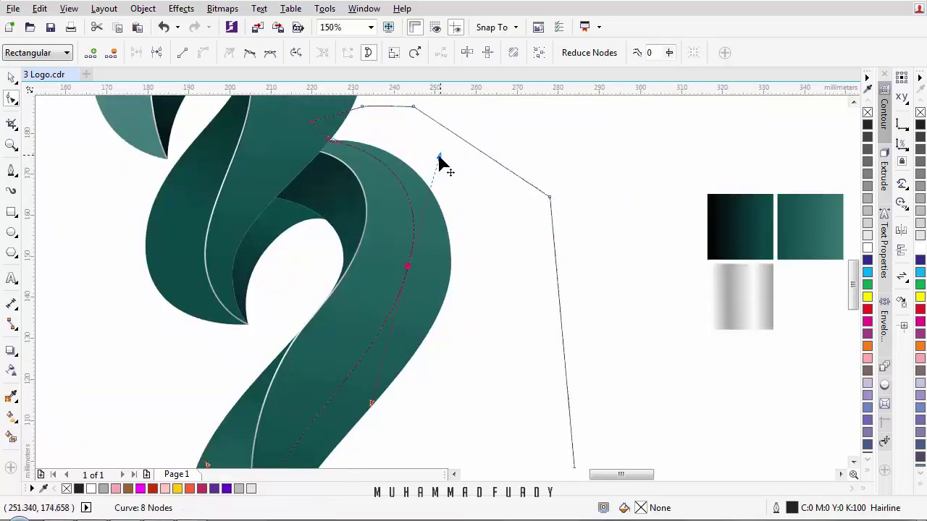
# Step: Intersect the drawn shape with the lower ribbon and delete the drawn shape
pyautogui.click(11, 76)
pyautogui.click(552, 178)
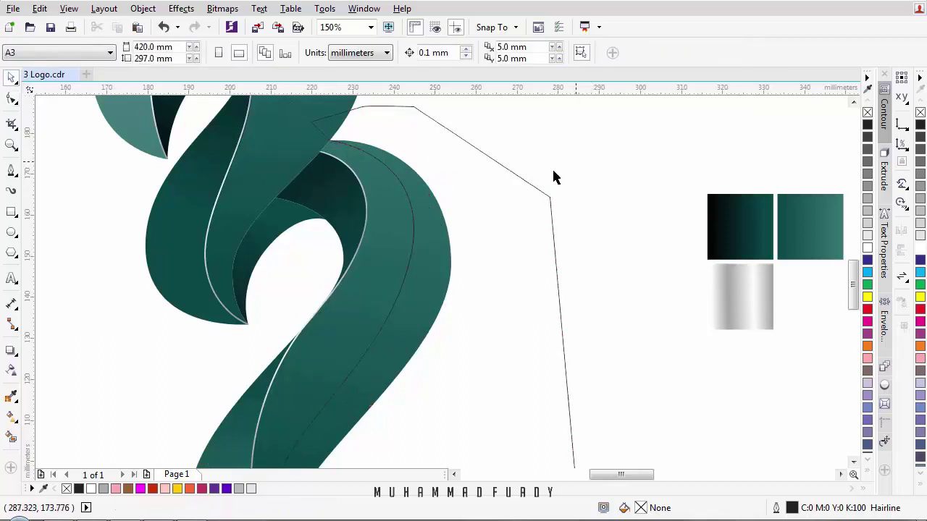
pyautogui.click(504, 239)
pyautogui.keyDown('shift'); pyautogui.click(397, 237); pyautogui.keyUp('shift')
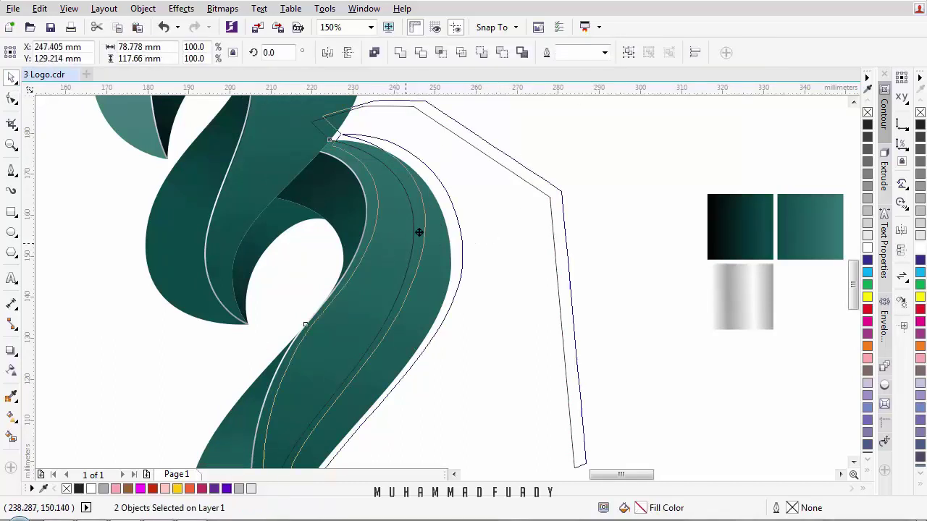
pyautogui.click(443, 54)
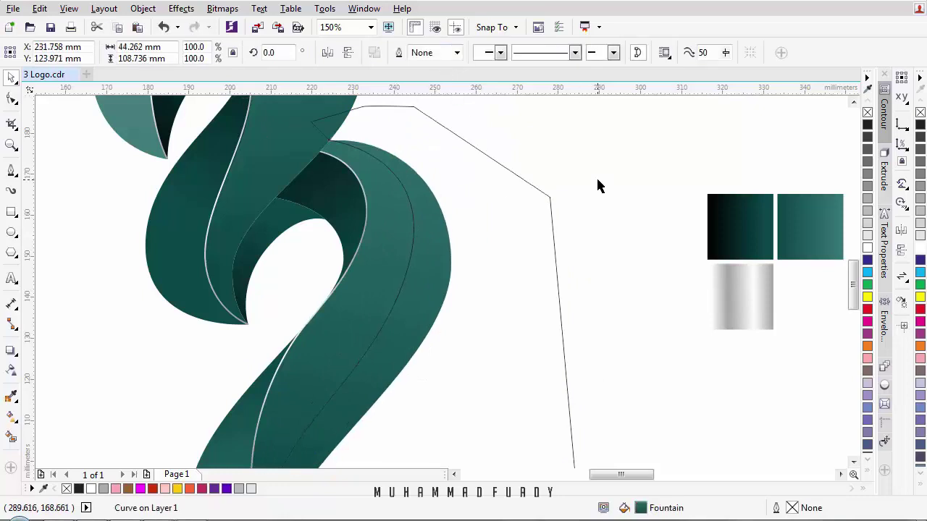
pyautogui.press('Delete')
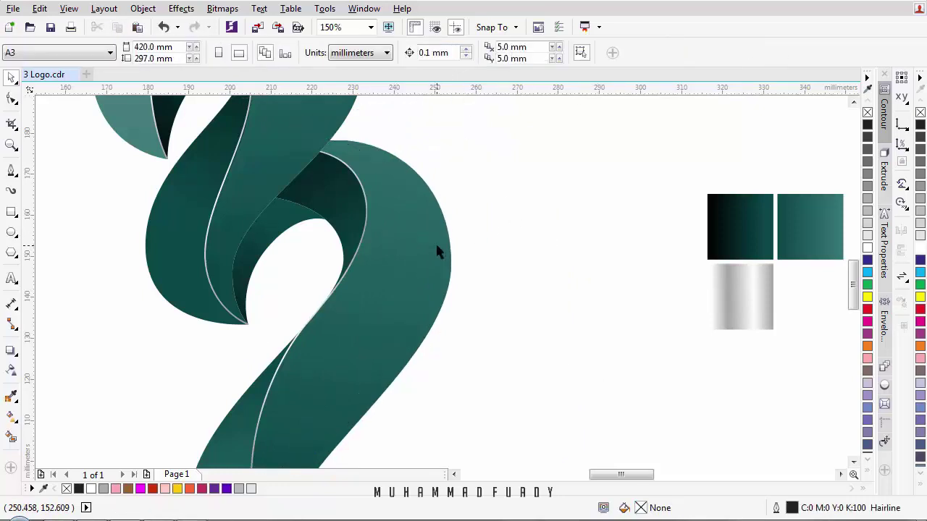
# Step: Fill the intersected outer piece of the lower ribbon with white and copy the white swatch's transparency onto it
pyautogui.click(437, 251)
pyautogui.click(920, 248)
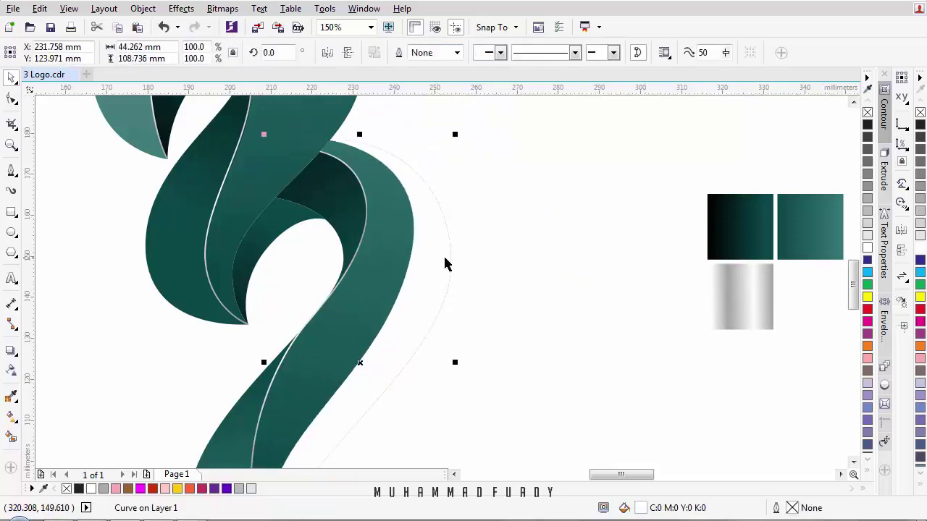
pyautogui.click(11, 370)
pyautogui.click(220, 52)
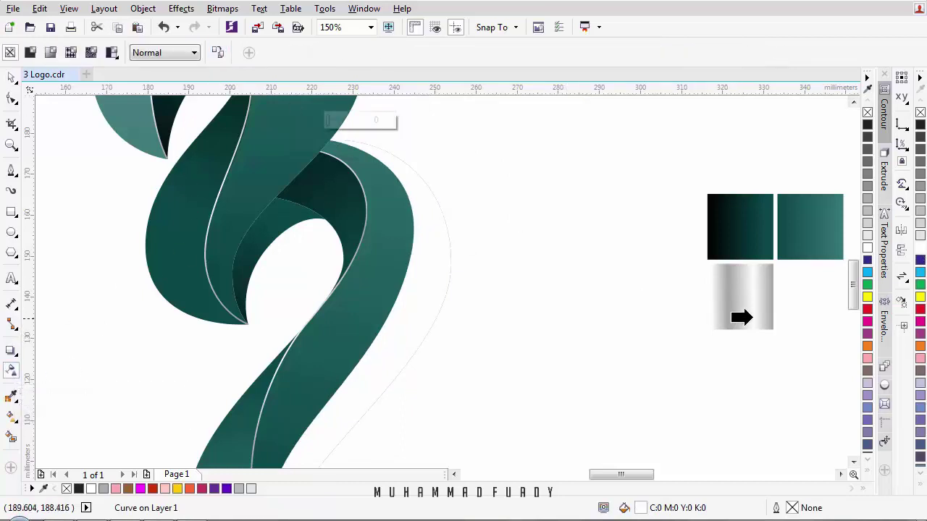
pyautogui.click(808, 291)
pyautogui.scroll(-1, 436, 252)
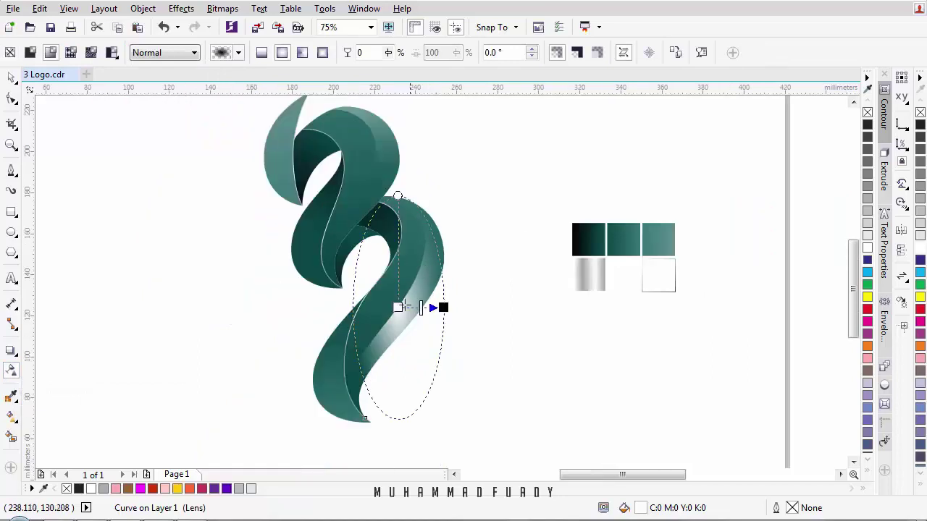
# Step: Move the lower highlight's elliptical transparency center above the ribbon's bend, stretch its transparent end downward, and narrow the ellipse
pyautogui.moveTo(397, 307); pyautogui.dragTo(409, 199)
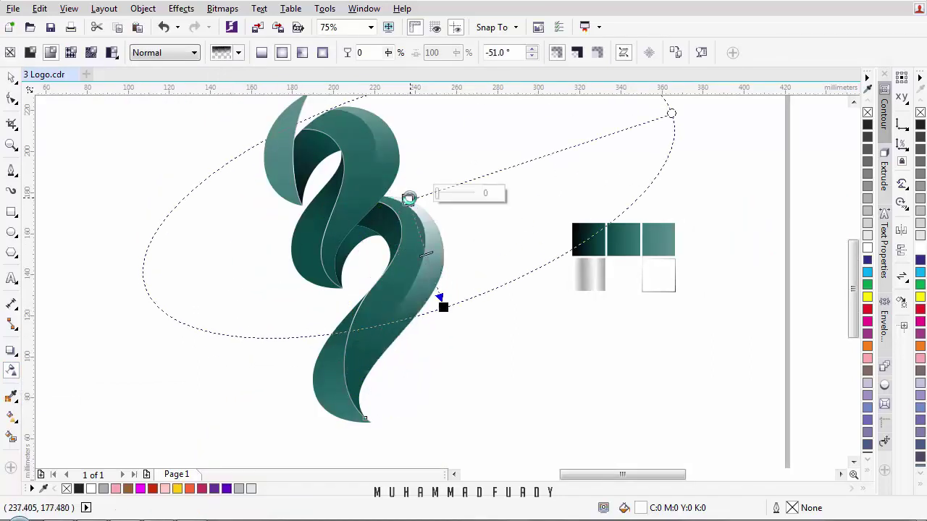
pyautogui.moveTo(444, 307); pyautogui.dragTo(404, 367)
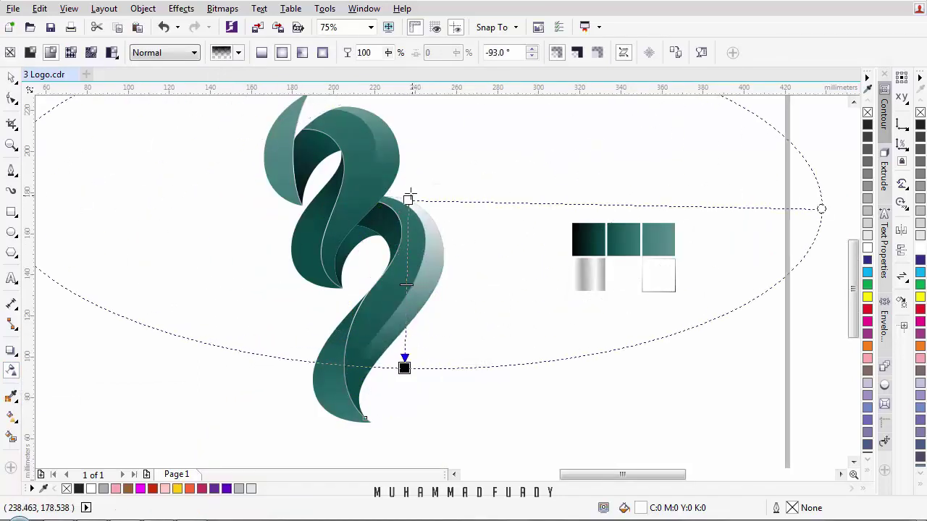
pyautogui.moveTo(408, 199); pyautogui.dragTo(410, 155)
pyautogui.scroll(-1, 419, 200)
pyautogui.moveTo(675, 192); pyautogui.dragTo(521, 191)
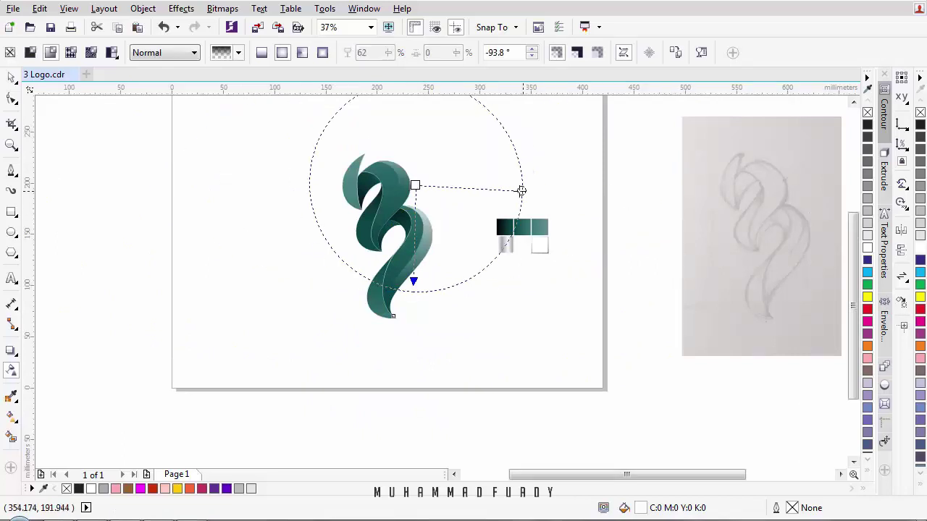
# Step: Shorten and fine-tune the lower highlight's elliptical transparency so it fades out around the outer bend, then deselect the highlight
pyautogui.scroll(1, 441, 261)
pyautogui.moveTo(388, 313); pyautogui.dragTo(392, 302)
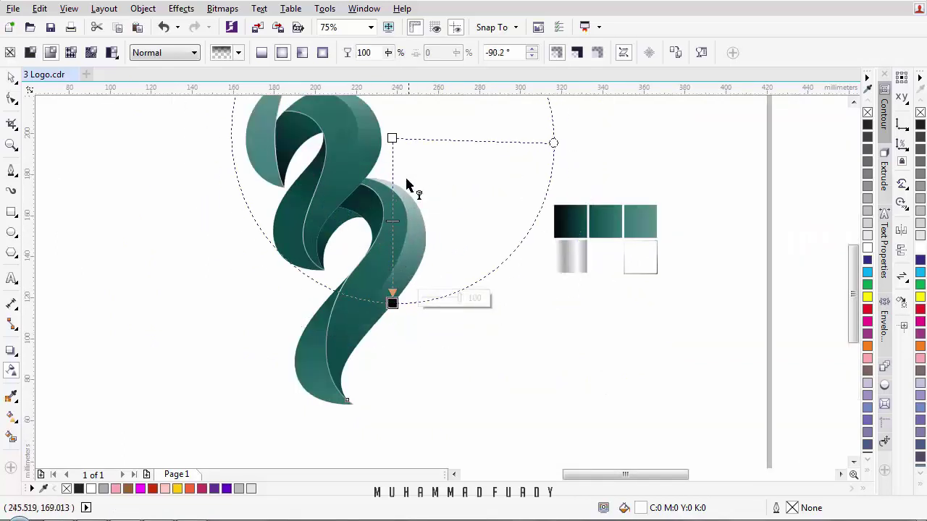
pyautogui.moveTo(392, 137); pyautogui.dragTo(398, 121)
pyautogui.moveTo(391, 302); pyautogui.dragTo(397, 255)
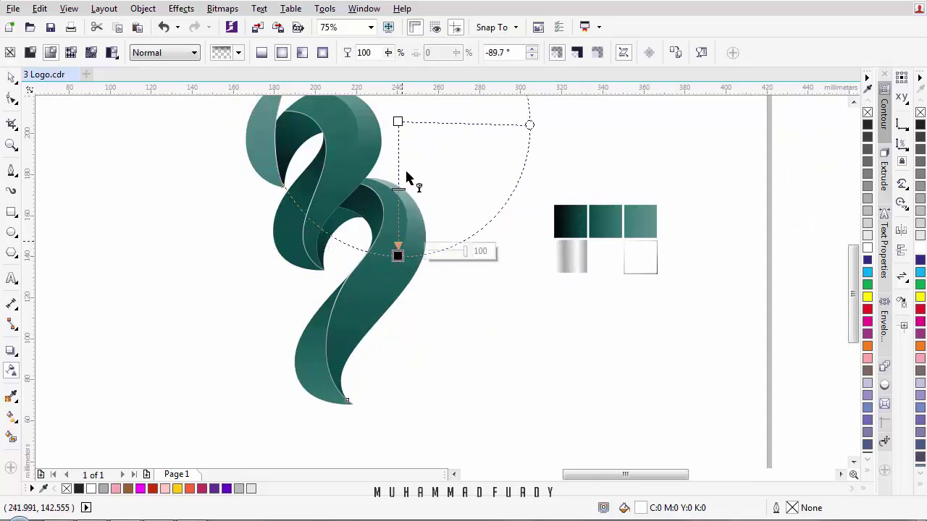
pyautogui.moveTo(397, 119); pyautogui.dragTo(387, 101)
pyautogui.scroll(-1, 418, 215)
pyautogui.moveTo(419, 216); pyautogui.dragTo(413, 230)
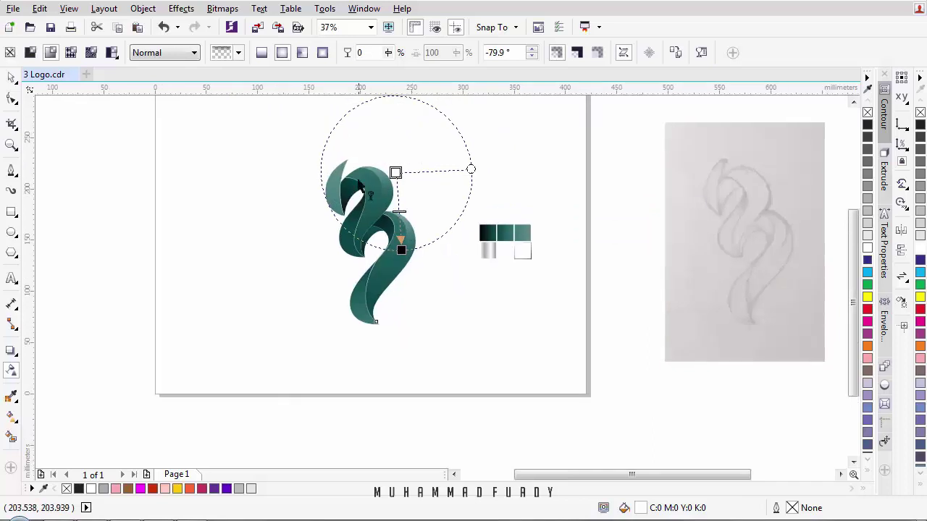
pyautogui.scroll(1, 355, 179)
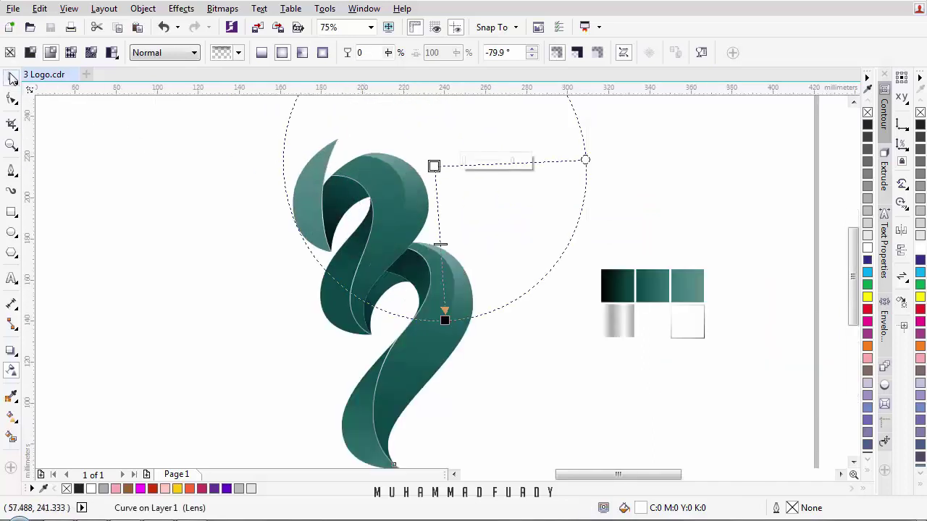
pyautogui.click(11, 78)
pyautogui.click(94, 146)
pyautogui.moveTo(256, 195); pyautogui.dragTo(216, 193)
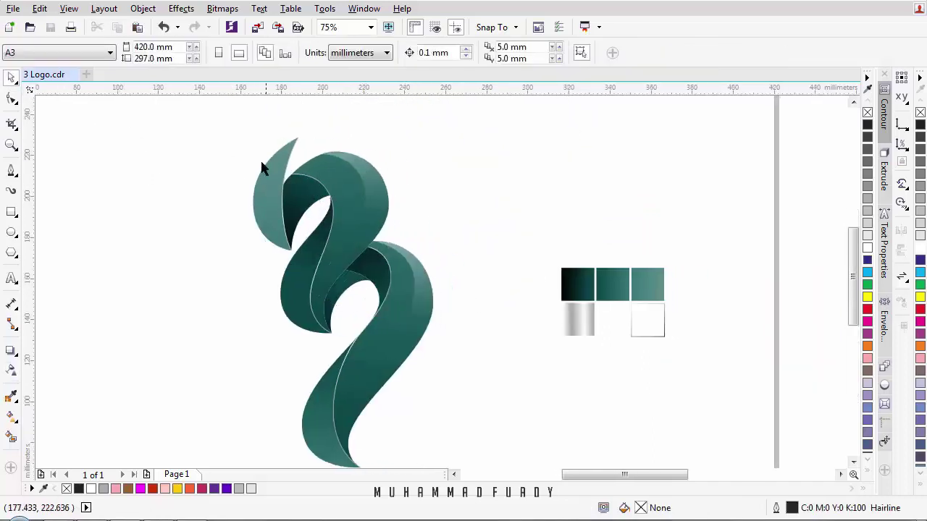
# Step: Examine the fills of the ribbon's upper-left tip and the neighbouring upper ribbon bend
pyautogui.scroll(2, 262, 165)
pyautogui.click(262, 196)
pyautogui.hscroll(2, 246, 239)
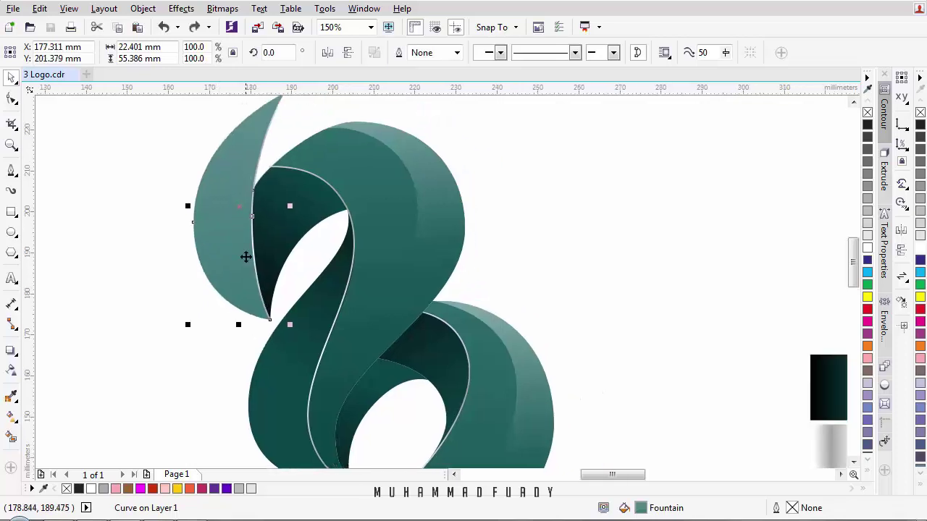
pyautogui.scroll(-3, 275, 262)
pyautogui.hscroll(1, 305, 268)
pyautogui.scroll(2, 307, 248)
pyautogui.hscroll(1, 301, 257)
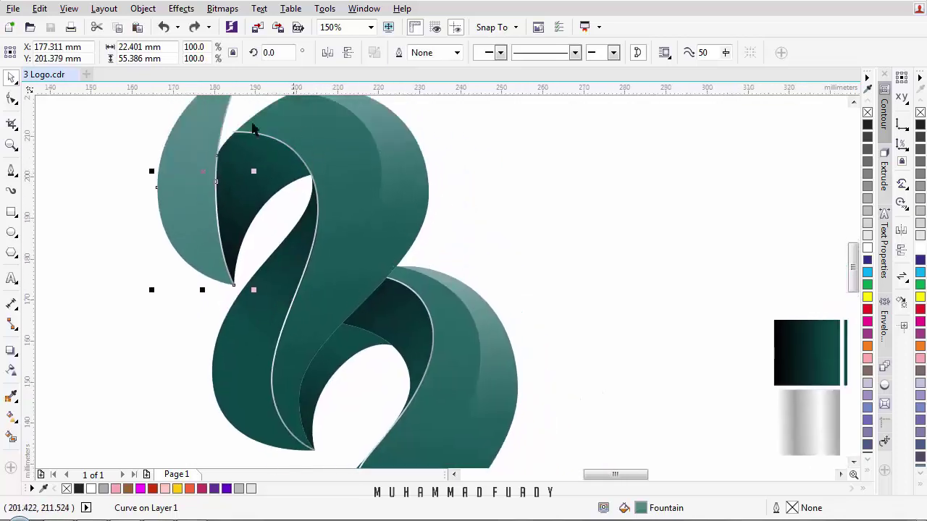
pyautogui.click(303, 132)
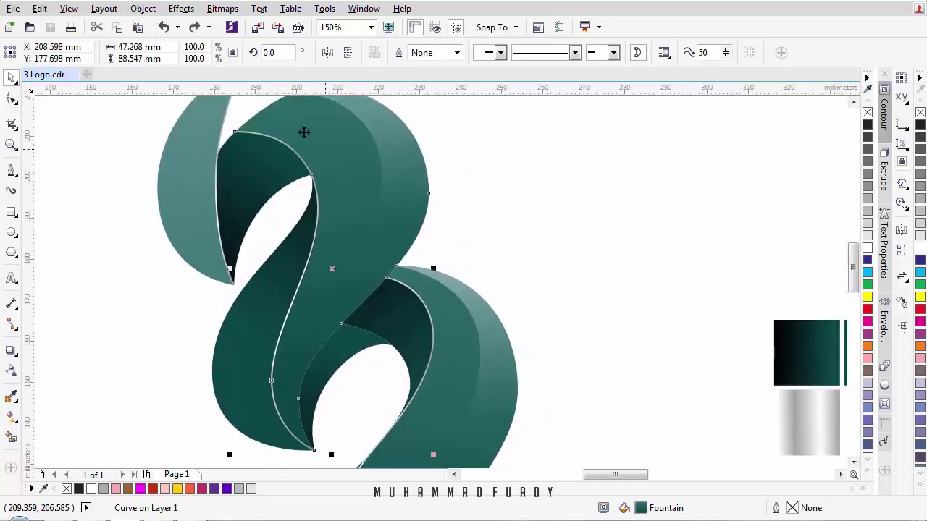
pyautogui.click(197, 171)
pyautogui.click(125, 245)
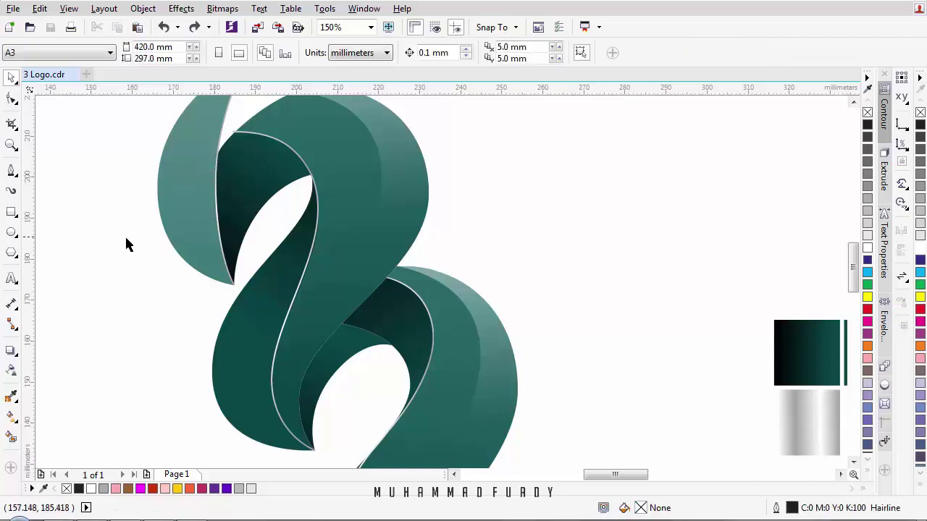
# Step: Copy the upper ribbon bend's fountain fill onto the upper-left tip and stretch the gradient along the tip's height
pyautogui.click(189, 169)
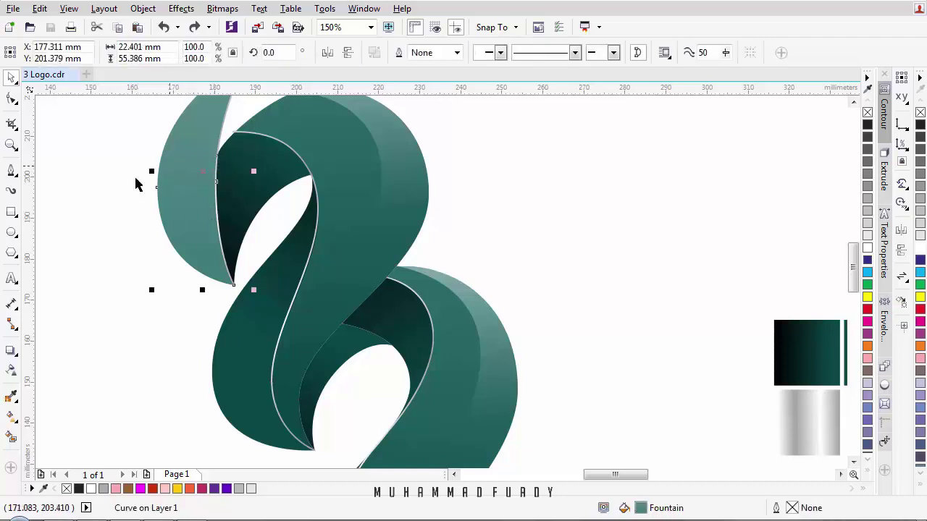
pyautogui.click(10, 419)
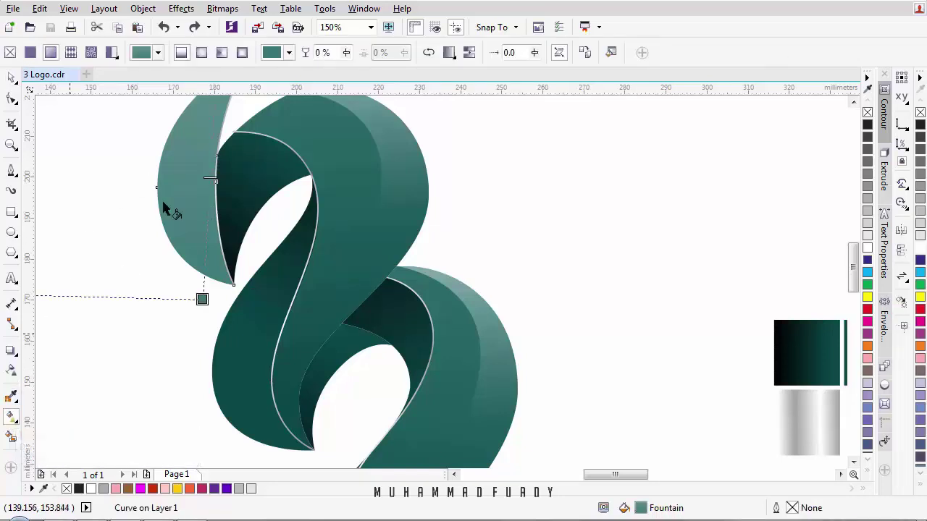
pyautogui.click(579, 52)
pyautogui.click(323, 142)
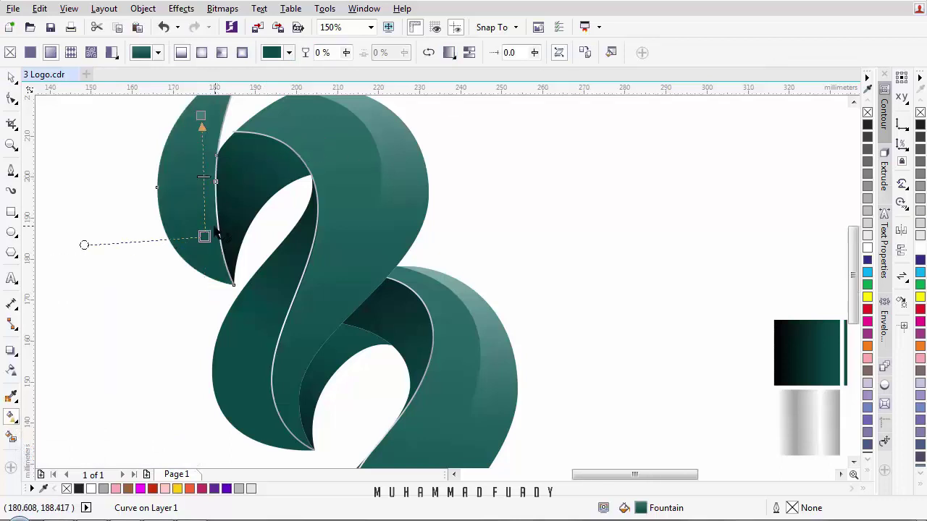
pyautogui.scroll(-2, 213, 228)
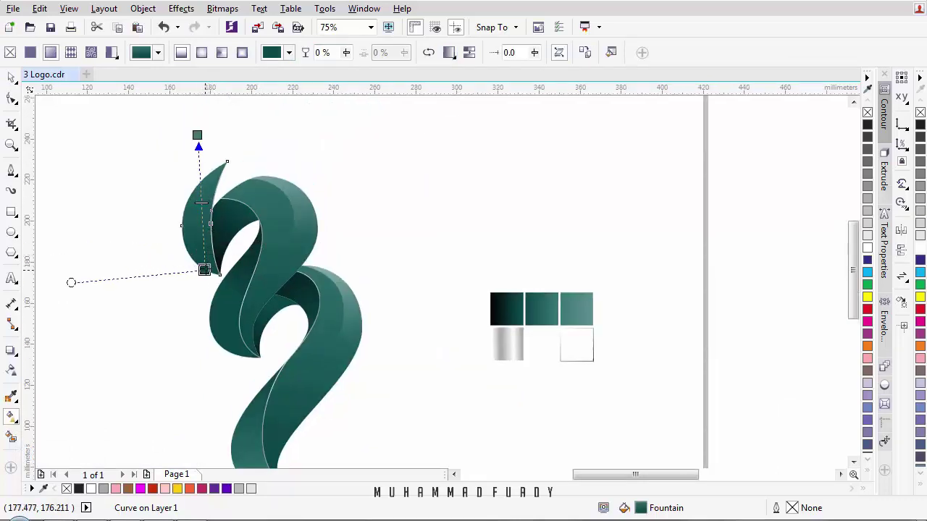
pyautogui.scroll(2, 204, 197)
pyautogui.press('space')
pyautogui.click(62, 173)
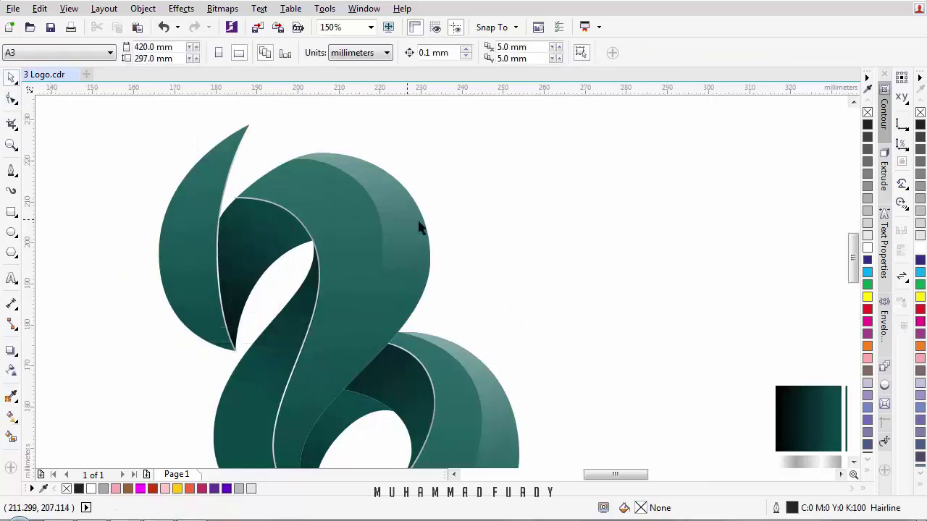
# Step: Draw a closed shape about 39 mm wide and 66 mm high that curves down through the upper-left tip and encloses its outer side
pyautogui.moveTo(309, 235); pyautogui.dragTo(324, 219)
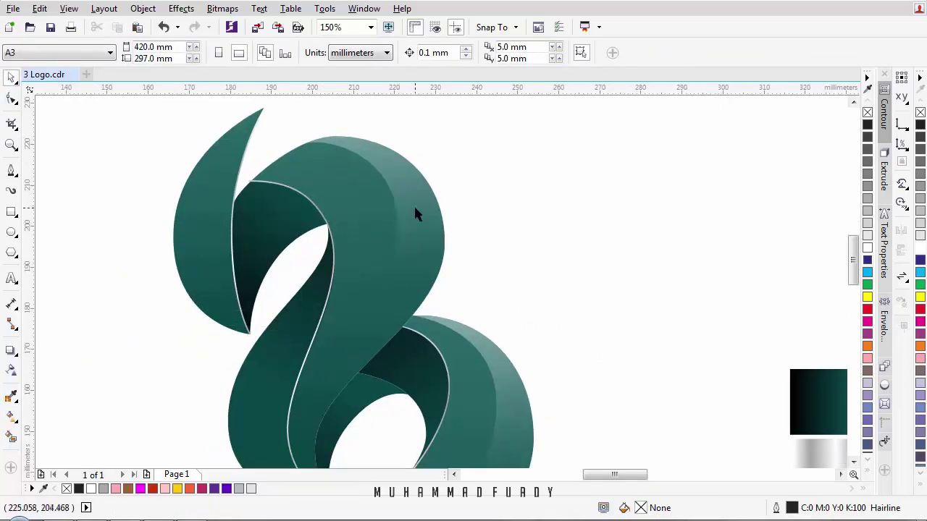
pyautogui.click(11, 171)
pyautogui.scroll(2, 232, 283)
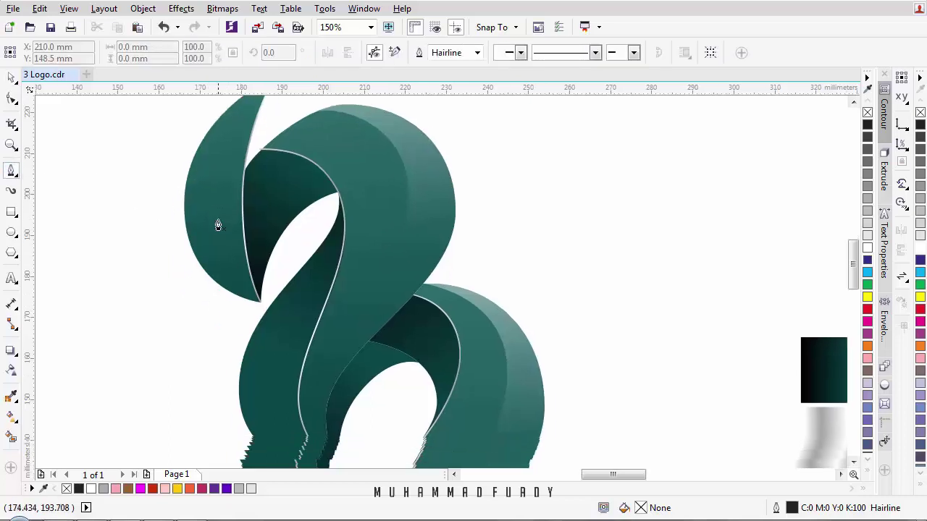
pyautogui.click(302, 348)
pyautogui.scroll(-1, 191, 250)
pyautogui.moveTo(192, 250); pyautogui.dragTo(214, 304)
pyautogui.moveTo(217, 263); pyautogui.dragTo(215, 198)
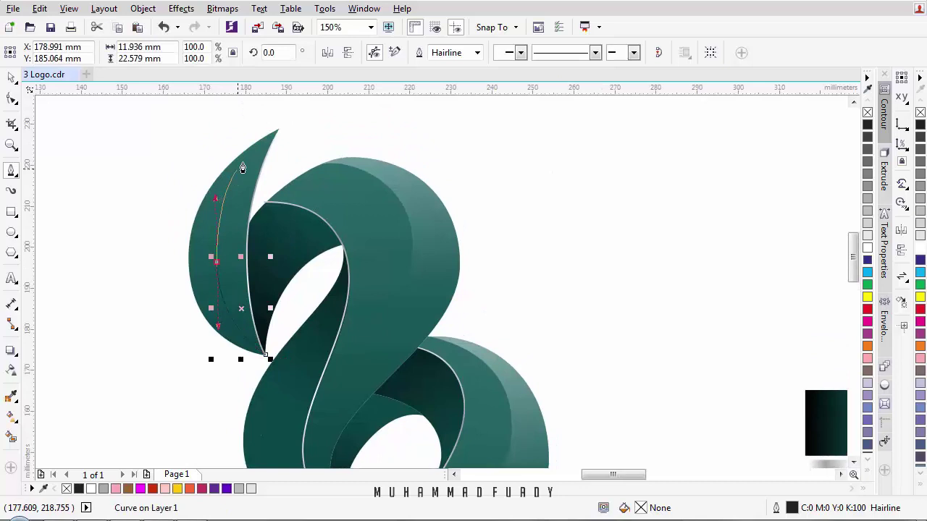
pyautogui.click(282, 129)
pyautogui.click(217, 114)
pyautogui.click(120, 182)
pyautogui.click(129, 317)
pyautogui.click(177, 384)
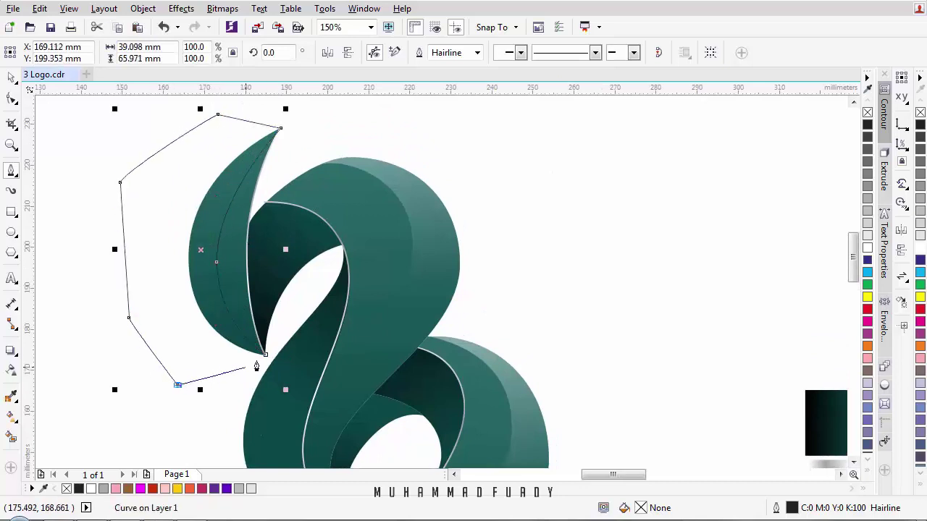
pyautogui.click(265, 360)
# Step: Move the shape's lower end node onto the tip's outer edge and delete the middle node of its inner curve
pyautogui.press('F10')
pyautogui.scroll(2, 226, 343)
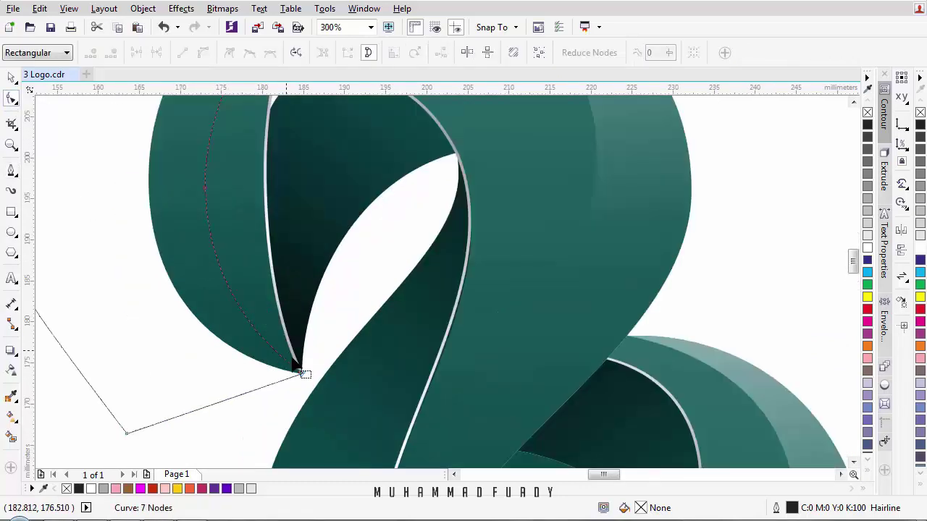
pyautogui.moveTo(303, 376); pyautogui.dragTo(258, 362)
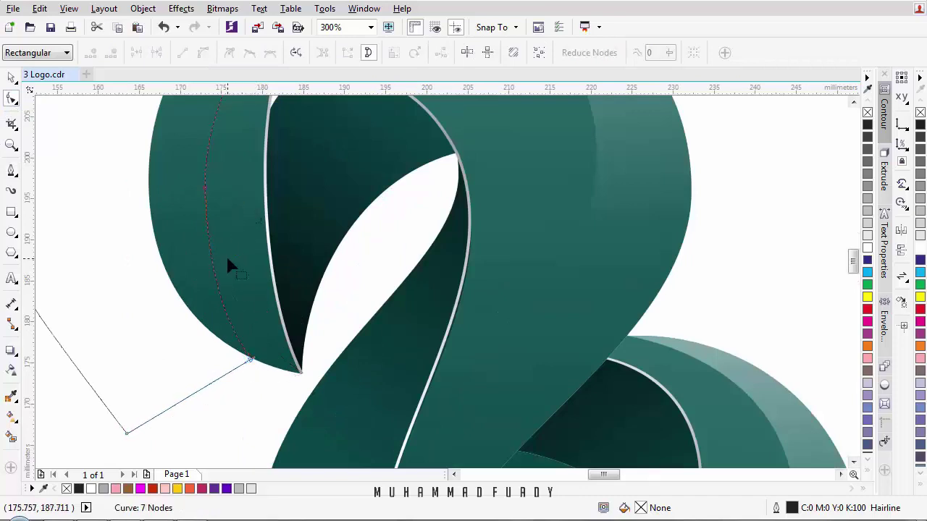
pyautogui.moveTo(225, 233); pyautogui.dragTo(234, 310)
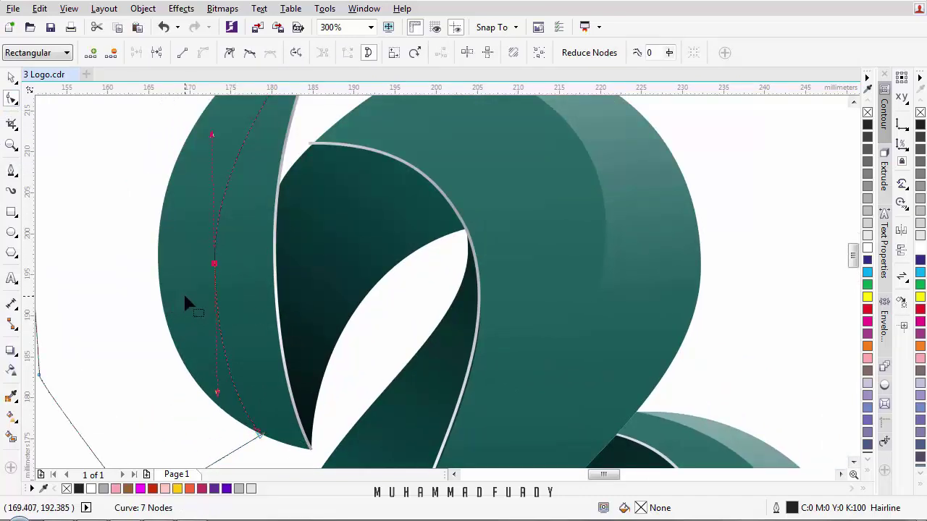
pyautogui.press('Delete')
pyautogui.scroll(-2, 189, 297)
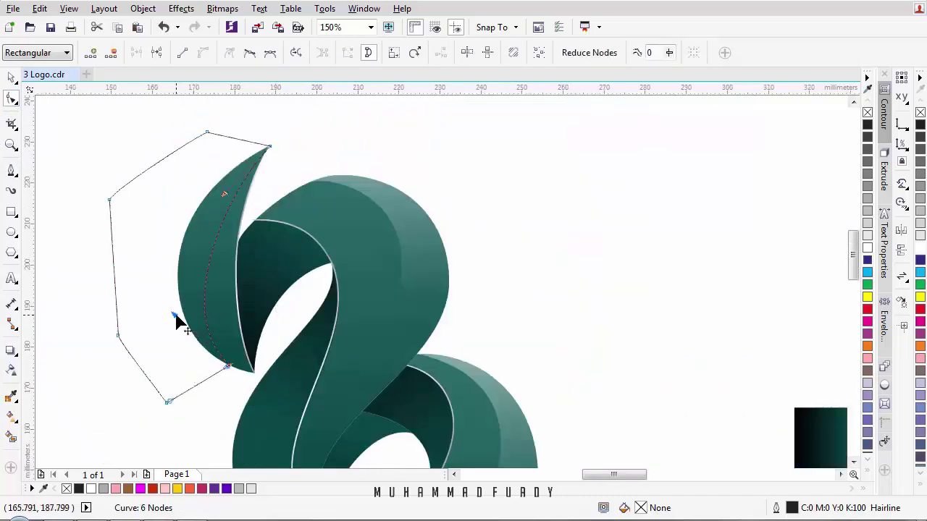
# Step: Reshape the inner curve with its end handles and nudge its lower node so it follows the tip's outline smoothly
pyautogui.moveTo(177, 322); pyautogui.dragTo(169, 285)
pyautogui.moveTo(227, 197); pyautogui.dragTo(212, 184)
pyautogui.moveTo(234, 371)
pyautogui.mouseDown()
pyautogui.moveTo(233, 351)
pyautogui.moveTo(232, 366)
pyautogui.mouseUp()
pyautogui.moveTo(167, 284); pyautogui.dragTo(173, 306)
pyautogui.moveTo(211, 184); pyautogui.dragTo(207, 177)
pyautogui.scroll(2, 228, 369)
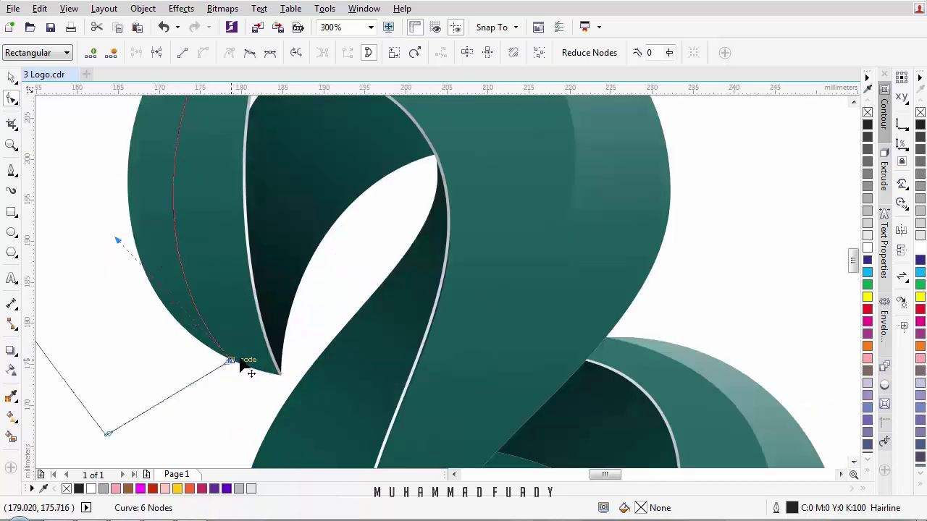
pyautogui.moveTo(231, 364)
pyautogui.mouseDown()
pyautogui.moveTo(227, 345)
pyautogui.moveTo(245, 369)
pyautogui.mouseUp()
pyautogui.moveTo(134, 247); pyautogui.dragTo(128, 261)
pyautogui.scroll(-2, 138, 242)
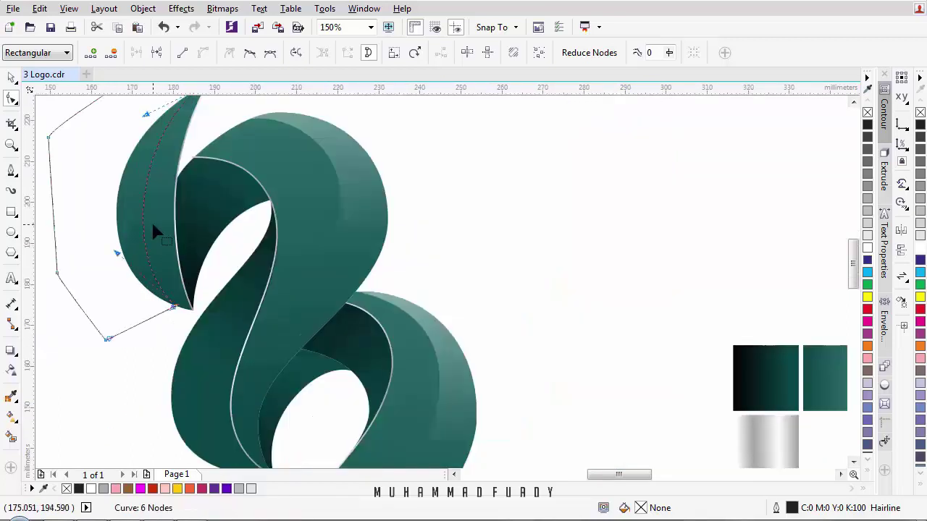
pyautogui.moveTo(161, 175); pyautogui.dragTo(152, 186)
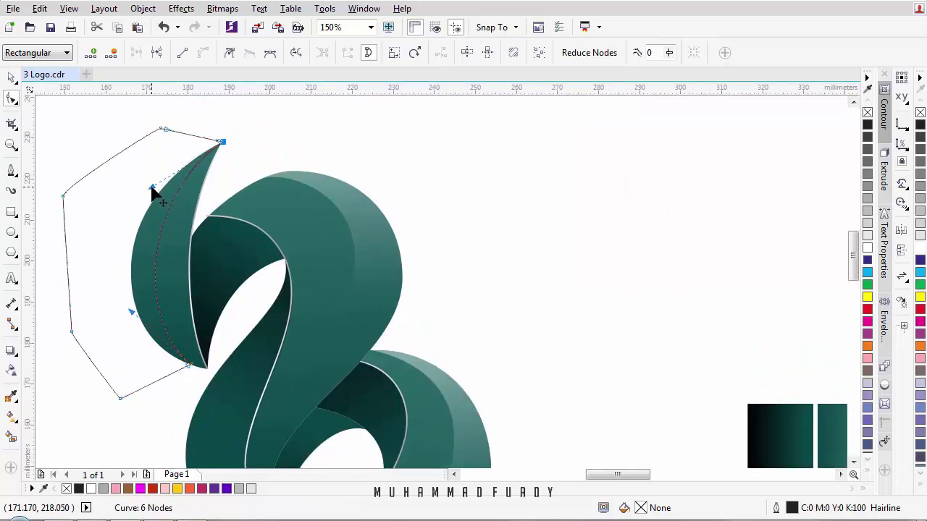
# Step: Intersect the drawn shape with the upper-left tip and delete the drawn shape
pyautogui.press('space')
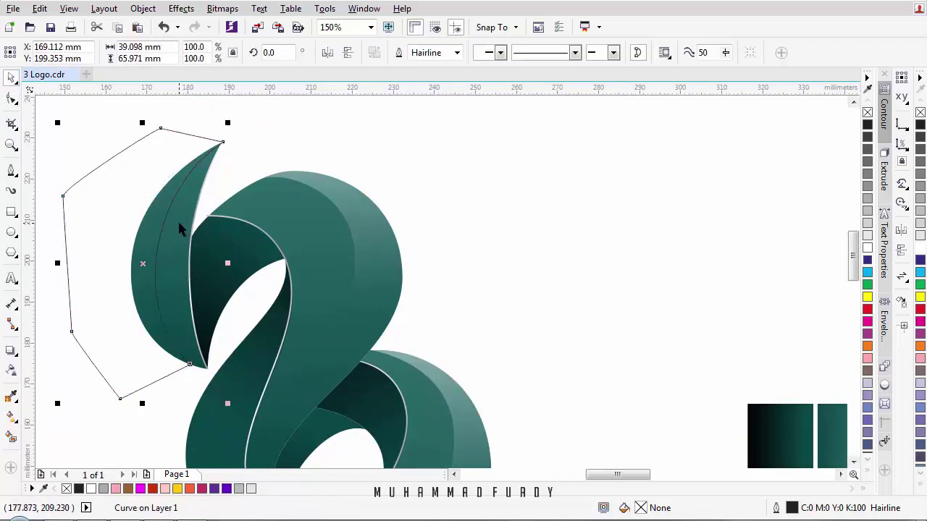
pyautogui.keyDown('shift'); pyautogui.click(180, 226); pyautogui.keyUp('shift')
pyautogui.click(440, 53)
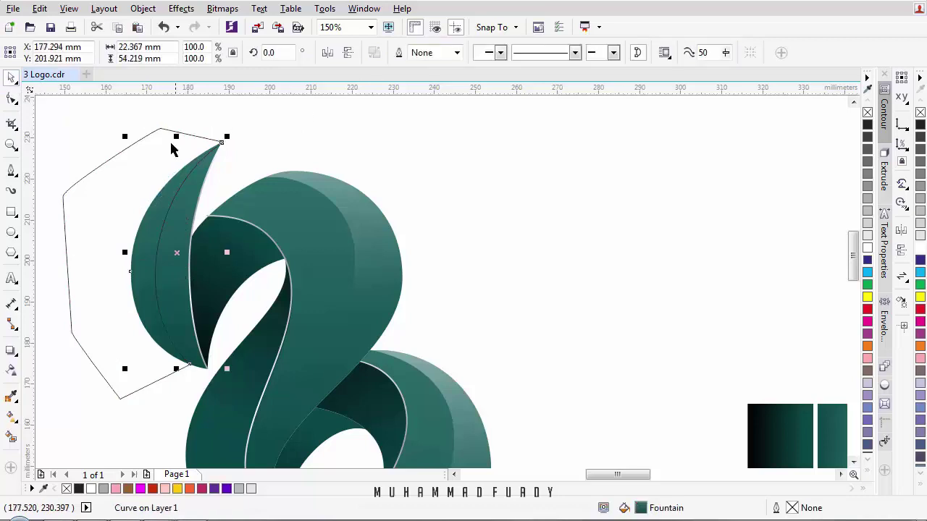
pyautogui.click(151, 149)
pyautogui.press('Delete')
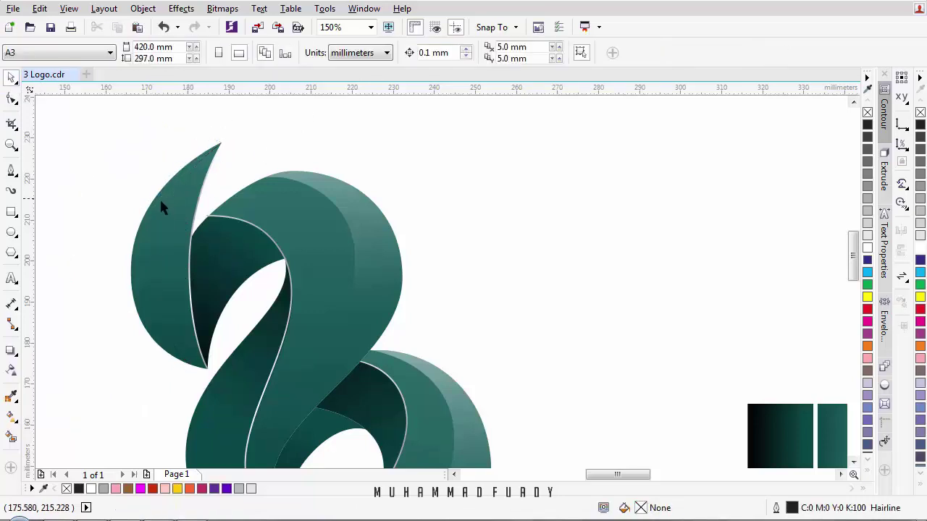
# Step: Fill the intersected outer piece of the upper-left tip with white and copy the upper ribbon highlight's transparency onto it
pyautogui.click(160, 206)
pyautogui.click(902, 255)
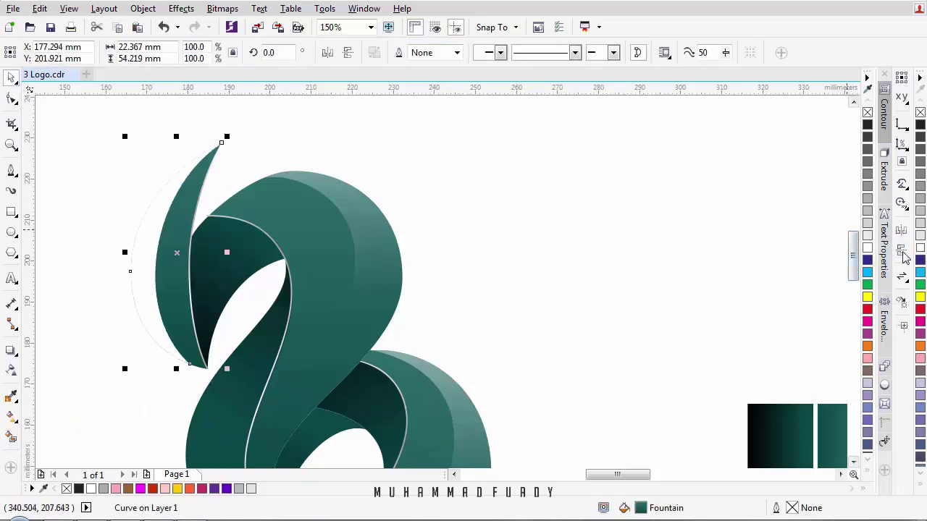
pyautogui.click(11, 372)
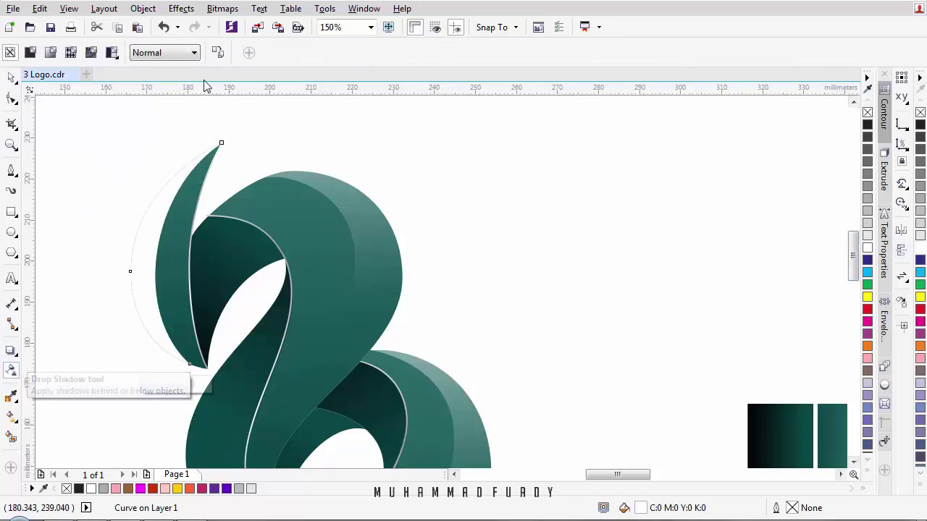
pyautogui.click(219, 53)
pyautogui.click(322, 187)
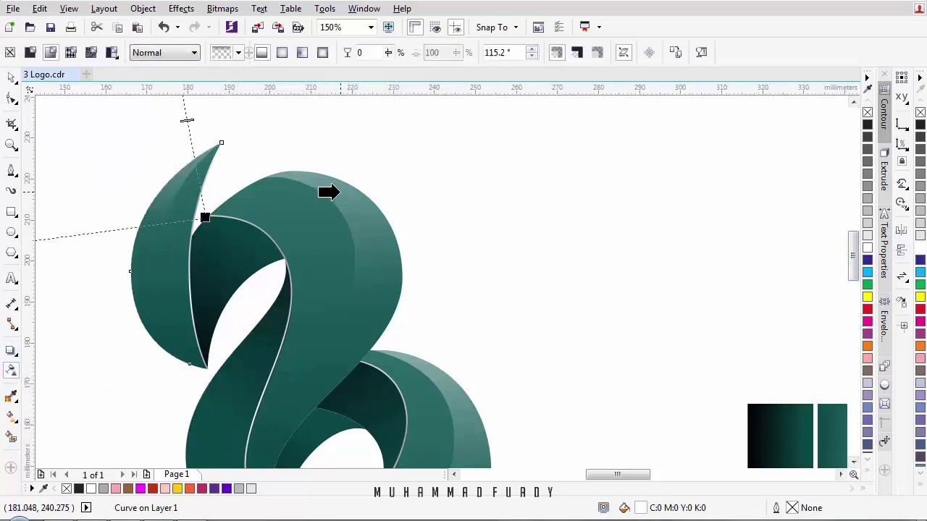
# Step: Shift the tip highlight's transparency gradient down so it fades near the tip's middle, and deselect the highlight
pyautogui.scroll(-2, 200, 223)
pyautogui.moveTo(199, 220); pyautogui.dragTo(173, 250)
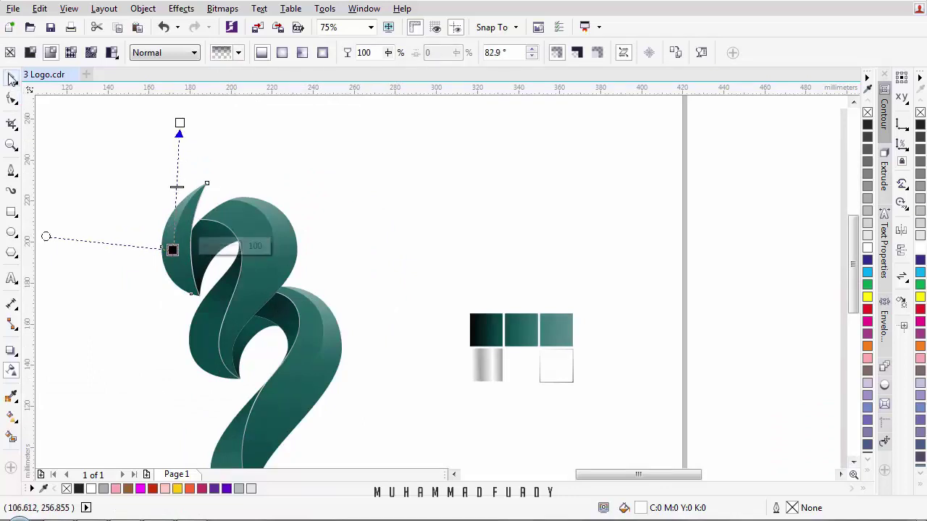
pyautogui.click(11, 77)
pyautogui.click(346, 340)
# Step: Draw a curved path with the Pen tool from below the bottom tail's point up its middle to where it meets the ribbon
pyautogui.scroll(-1, 306, 340)
pyautogui.moveTo(305, 341); pyautogui.dragTo(326, 266)
pyautogui.scroll(2, 287, 329)
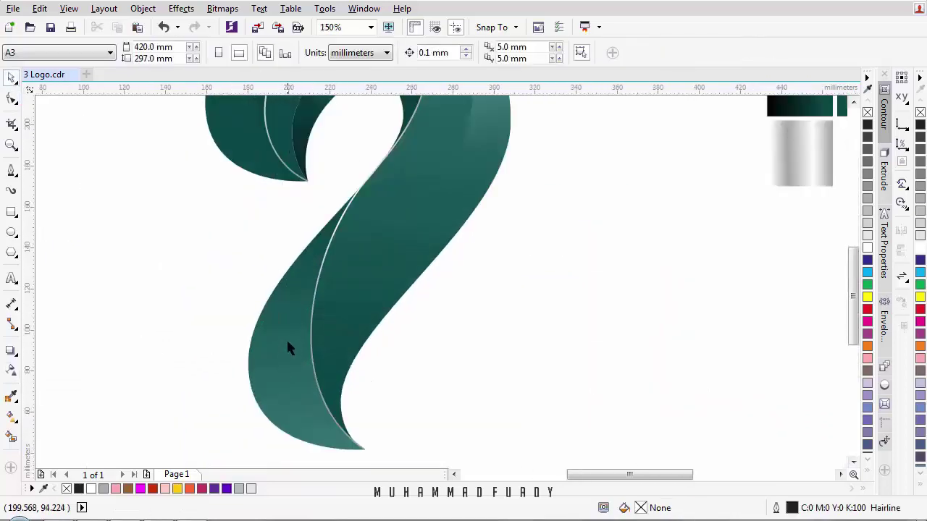
pyautogui.scroll(-2, 287, 349)
pyautogui.moveTo(286, 352); pyautogui.dragTo(334, 350)
pyautogui.scroll(2, 314, 364)
pyautogui.click(312, 366)
pyautogui.click(68, 263)
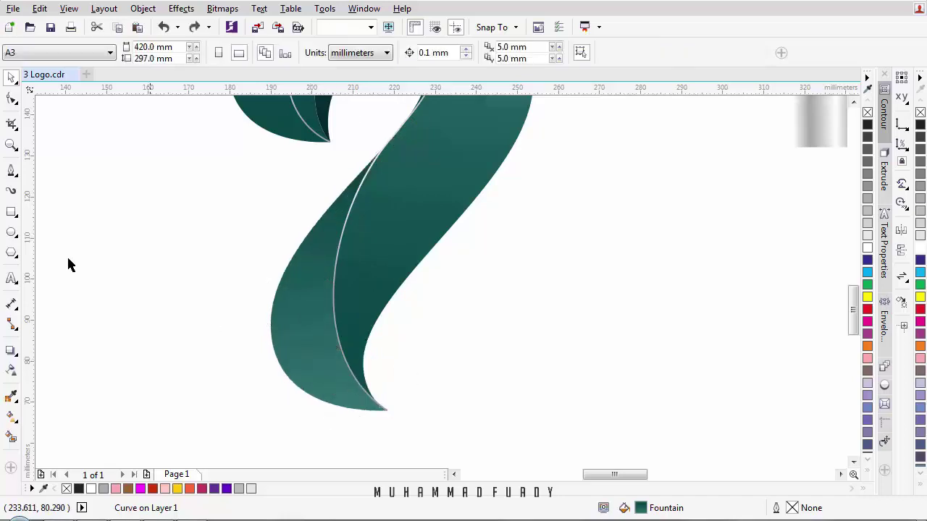
pyautogui.click(11, 170)
pyautogui.scroll(2, 348, 420)
pyautogui.click(387, 444)
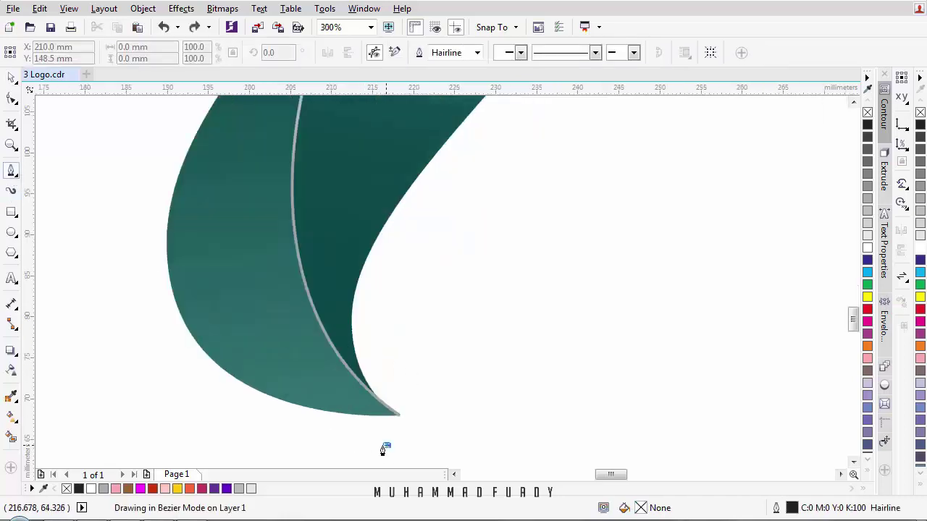
pyautogui.click(275, 395)
pyautogui.moveTo(247, 326); pyautogui.dragTo(267, 393)
pyautogui.moveTo(253, 279); pyautogui.dragTo(272, 149)
pyautogui.moveTo(286, 115); pyautogui.dragTo(288, 220)
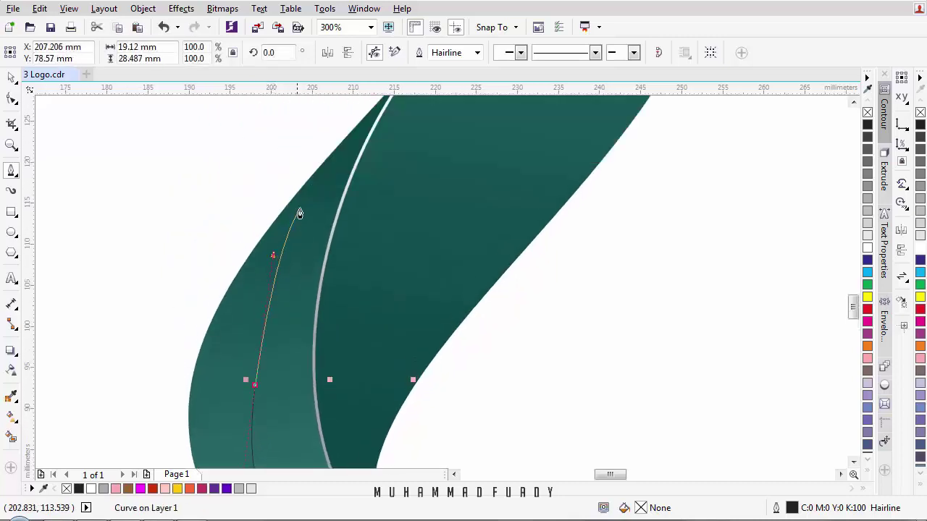
pyautogui.moveTo(342, 160); pyautogui.dragTo(319, 231)
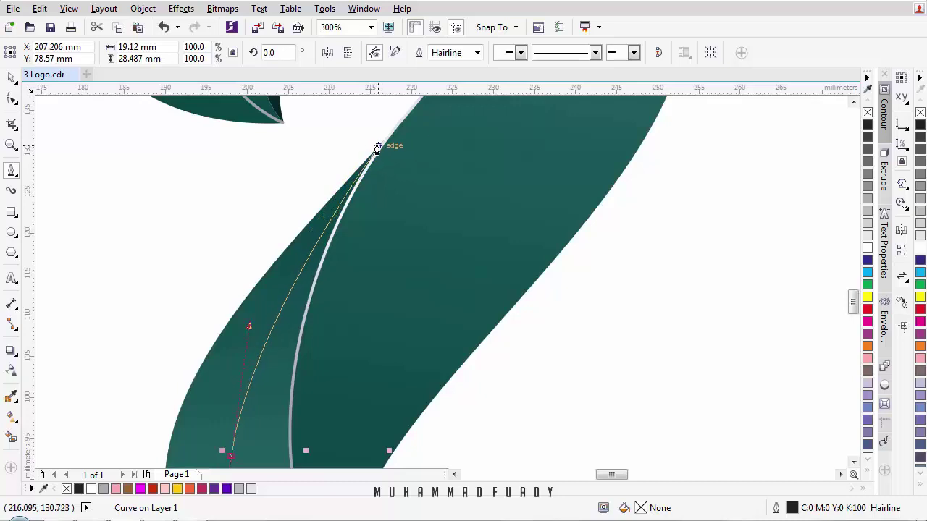
pyautogui.click(382, 150)
# Step: Close the drawn path with straight segments around the outer side of the bottom tail
pyautogui.scroll(-2, 309, 149)
pyautogui.click(215, 179)
pyautogui.scroll(-1, 181, 319)
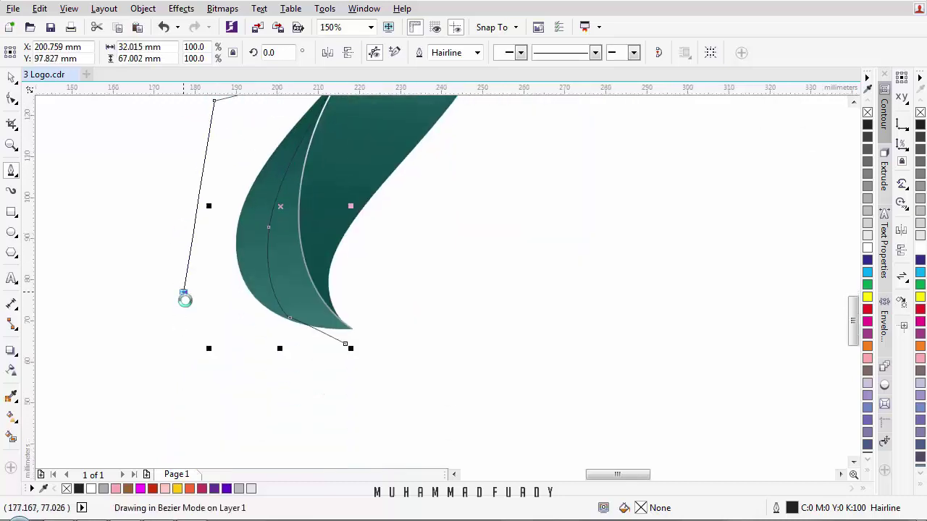
pyautogui.click(183, 292)
pyautogui.click(318, 402)
pyautogui.click(346, 344)
# Step: Delete the middle node of the tail path's inner curve, then smooth the curve by adjusting its lower node and handles
pyautogui.press('F10')
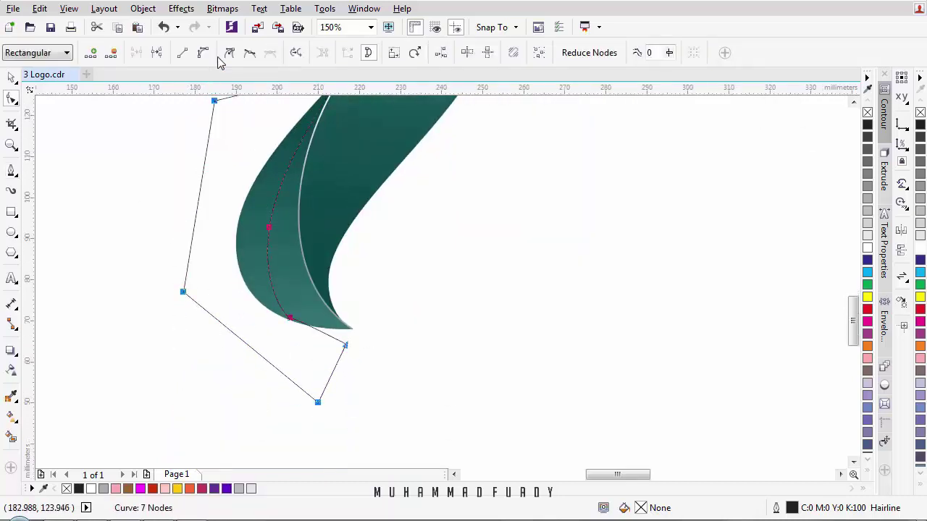
pyautogui.scroll(2, 274, 262)
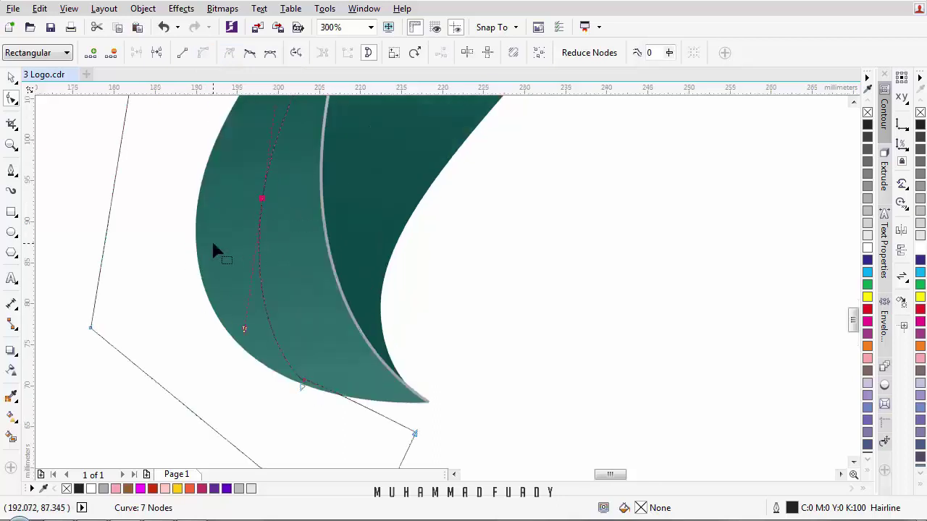
pyautogui.press('Delete')
pyautogui.click(304, 378)
pyautogui.moveTo(298, 396); pyautogui.dragTo(256, 325)
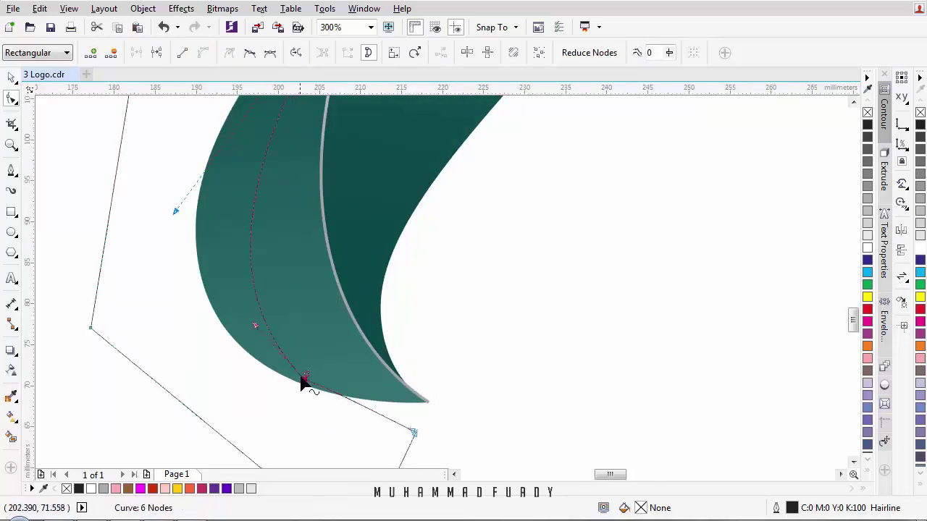
pyautogui.moveTo(304, 379); pyautogui.dragTo(320, 389)
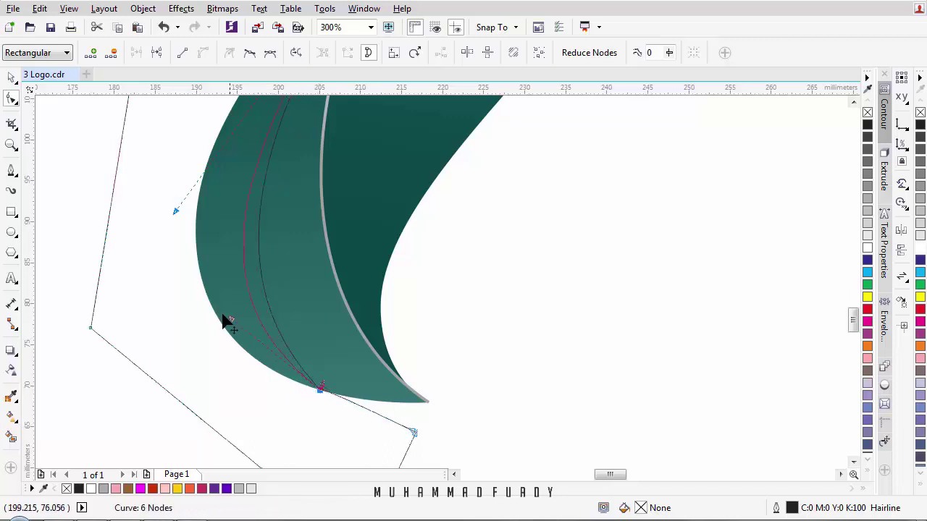
pyautogui.moveTo(224, 322); pyautogui.dragTo(242, 290)
pyautogui.scroll(-2, 288, 312)
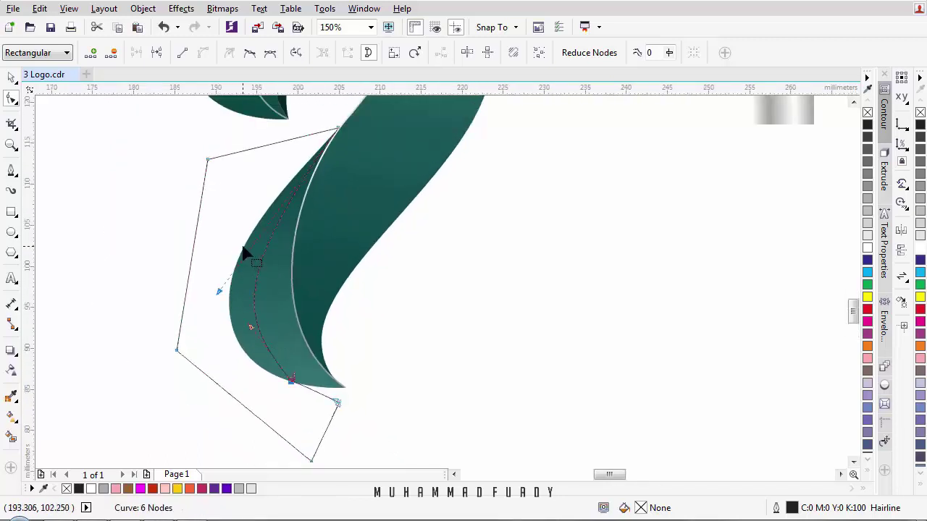
pyautogui.scroll(2, 244, 254)
pyautogui.moveTo(192, 338); pyautogui.dragTo(201, 297)
pyautogui.scroll(-2, 282, 311)
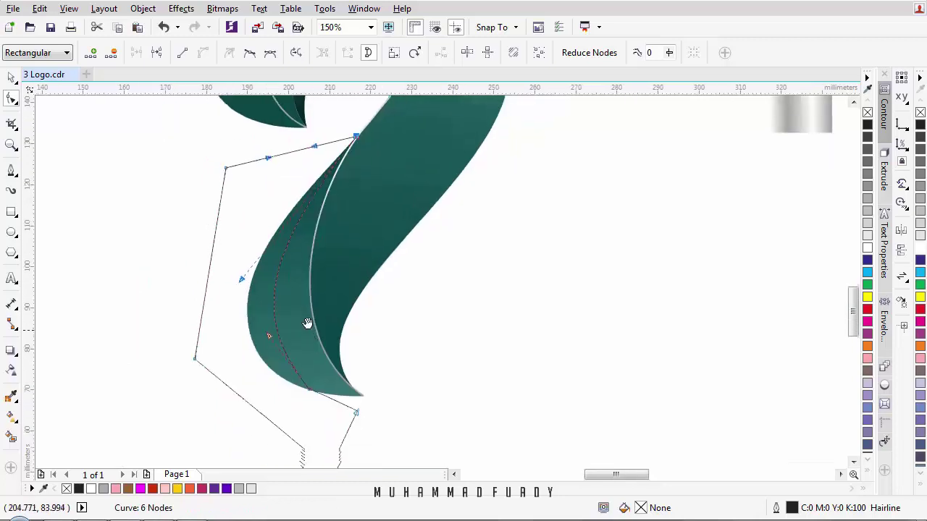
# Step: Move the curve's lower node onto the tail's accent line and shift the adjacent corner node outward beyond the tail's point
pyautogui.scroll(2, 307, 374)
pyautogui.moveTo(316, 404); pyautogui.dragTo(367, 354)
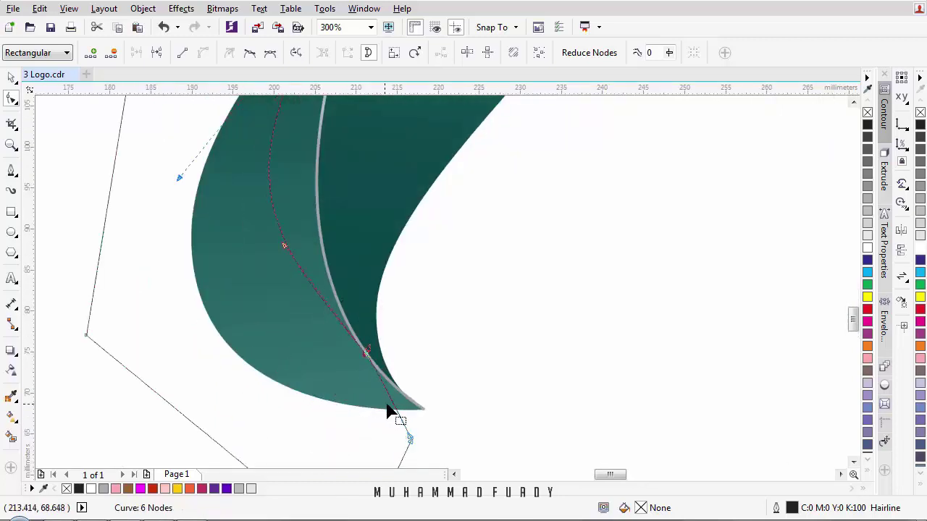
pyautogui.click(410, 436)
pyautogui.moveTo(411, 439); pyautogui.dragTo(468, 400)
pyautogui.scroll(-1, 413, 365)
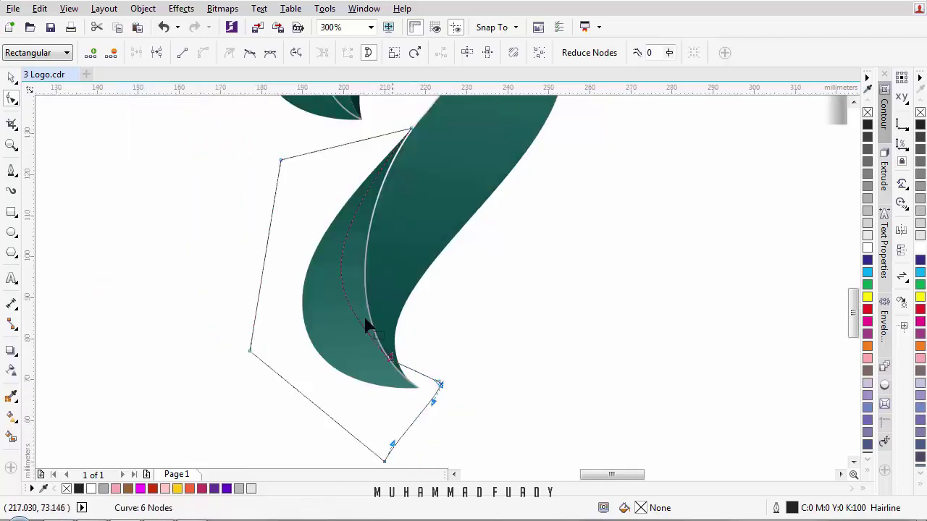
pyautogui.scroll(1, 384, 369)
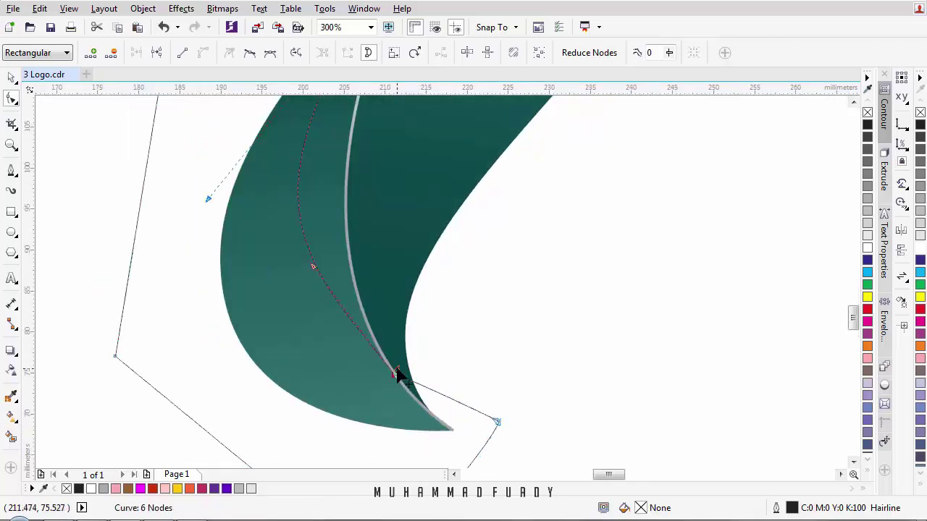
# Step: Round the path segment beyond the tail with its handles and move the lower node down to the tail's bottom edge
pyautogui.moveTo(397, 374); pyautogui.dragTo(441, 392)
pyautogui.moveTo(309, 265); pyautogui.dragTo(303, 302)
pyautogui.scroll(-1, 276, 278)
pyautogui.moveTo(266, 242); pyautogui.dragTo(276, 284)
pyautogui.scroll(2, 346, 371)
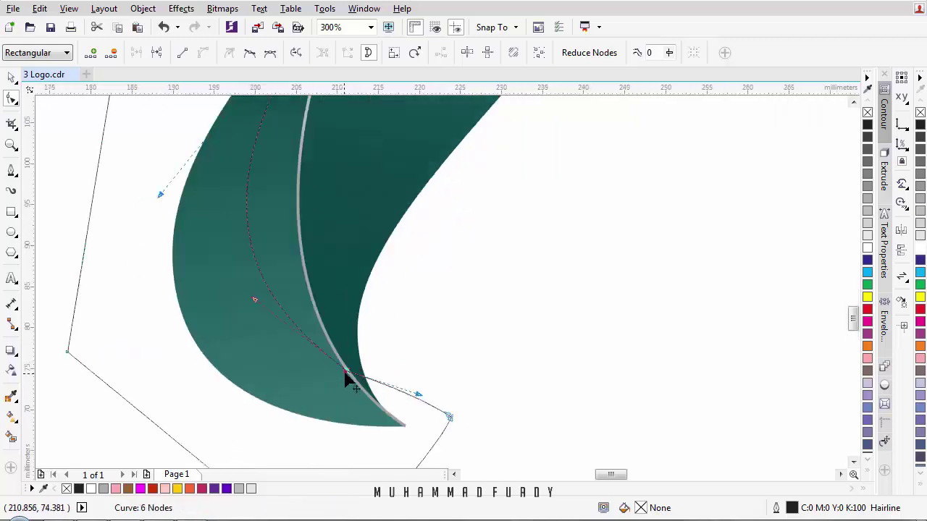
pyautogui.moveTo(348, 378); pyautogui.dragTo(333, 424)
pyautogui.scroll(-2, 292, 347)
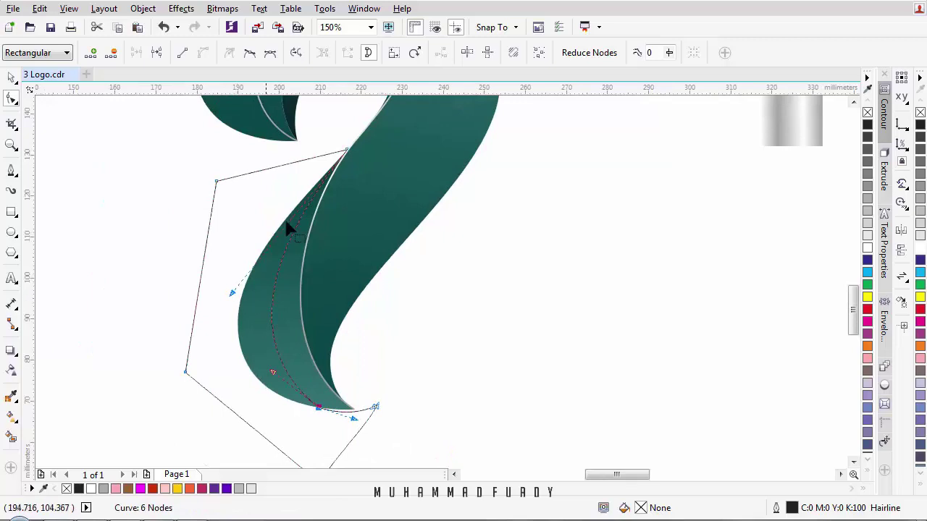
# Step: Move the path's top node just outside the tail's outer edge, and widen the lower curve so it ends near the tail's point
pyautogui.moveTo(347, 152); pyautogui.dragTo(322, 169)
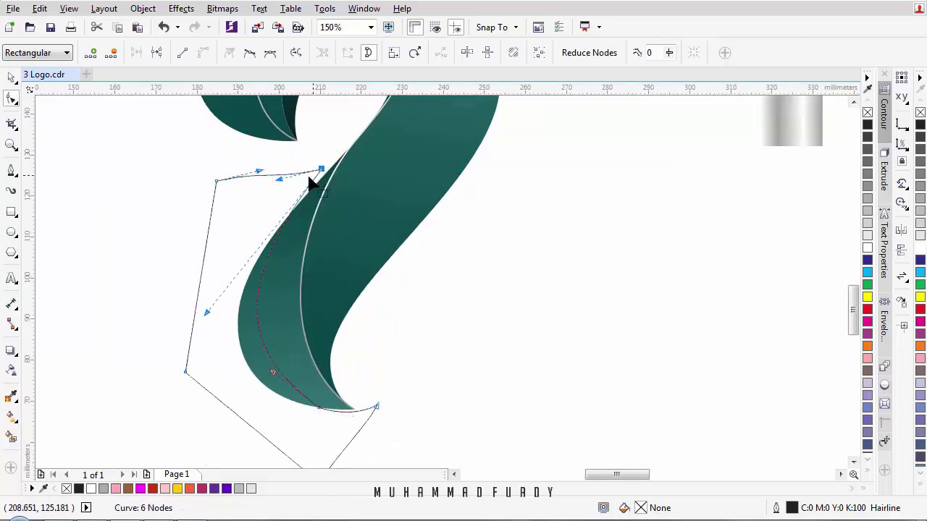
pyautogui.scroll(2, 316, 417)
pyautogui.moveTo(321, 408); pyautogui.dragTo(372, 392)
pyautogui.moveTo(280, 320); pyautogui.dragTo(222, 316)
pyautogui.scroll(-2, 221, 317)
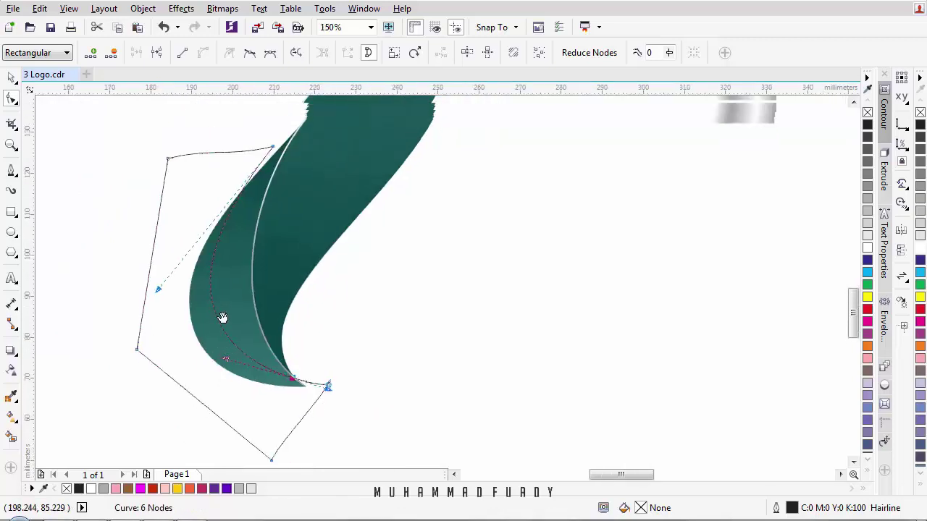
# Step: Intersect the drawn path with the tail's outer ribbon face, delete the path, and select the intersected piece
pyautogui.click(11, 79)
pyautogui.scroll(1, 255, 264)
pyautogui.keyDown('shift'); pyautogui.click(226, 240); pyautogui.keyUp('shift')
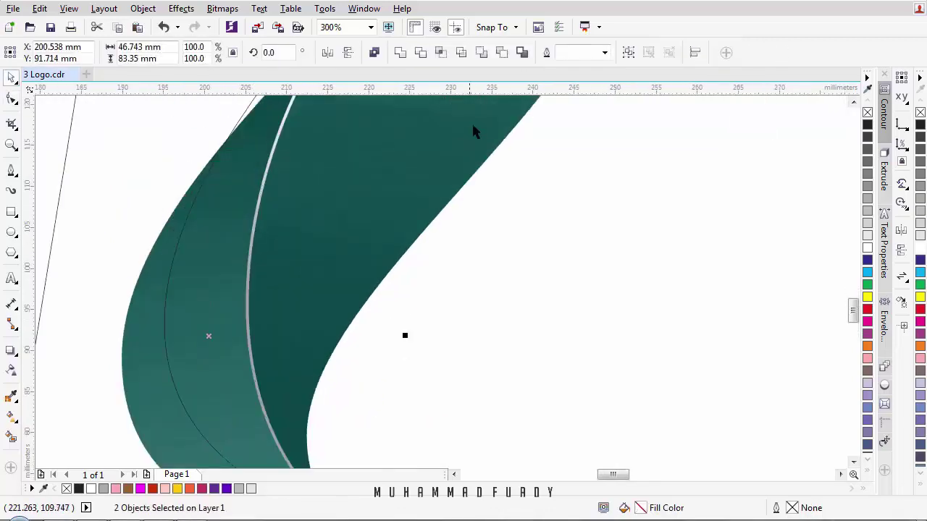
pyautogui.click(441, 53)
pyautogui.scroll(-2, 370, 231)
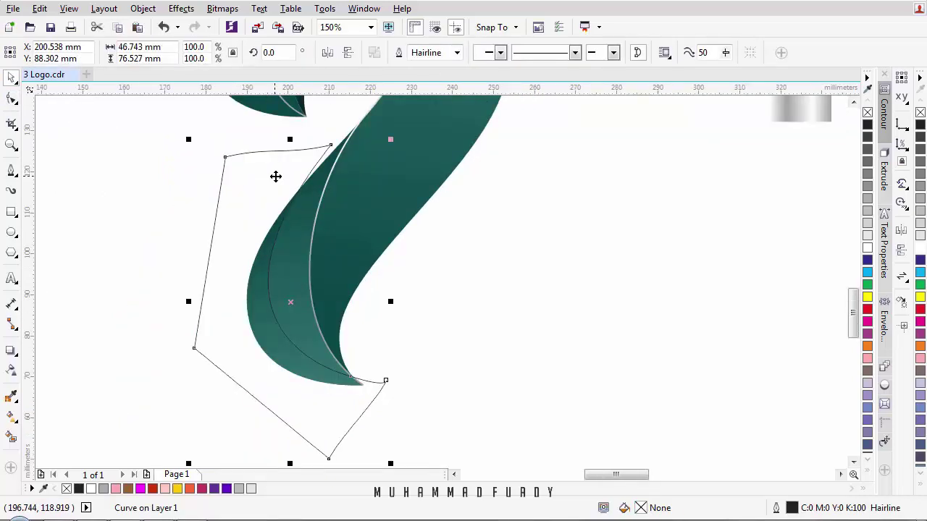
pyautogui.press('Delete')
pyautogui.click(261, 310)
# Step: Fill the intersected tail piece with white and copy the transparency of the white sample square onto it
pyautogui.scroll(-2, 412, 224)
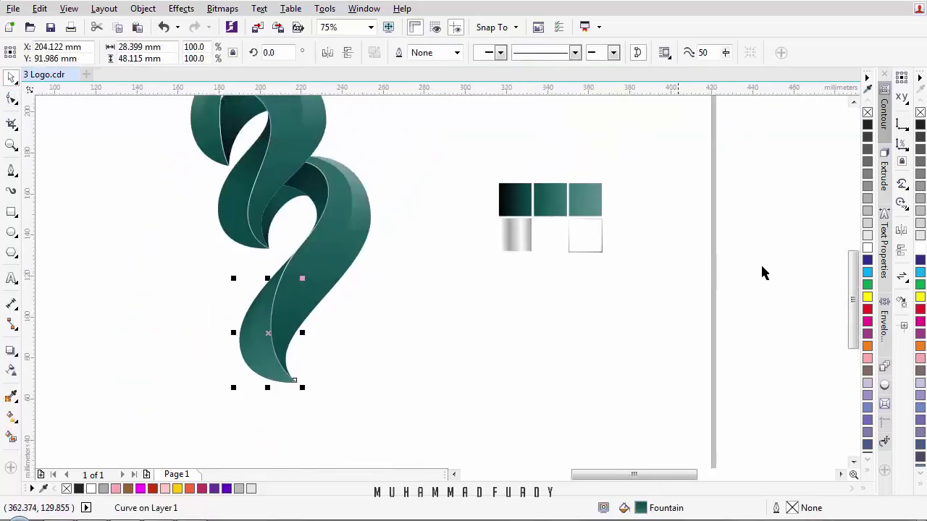
pyautogui.click(919, 247)
pyautogui.click(10, 370)
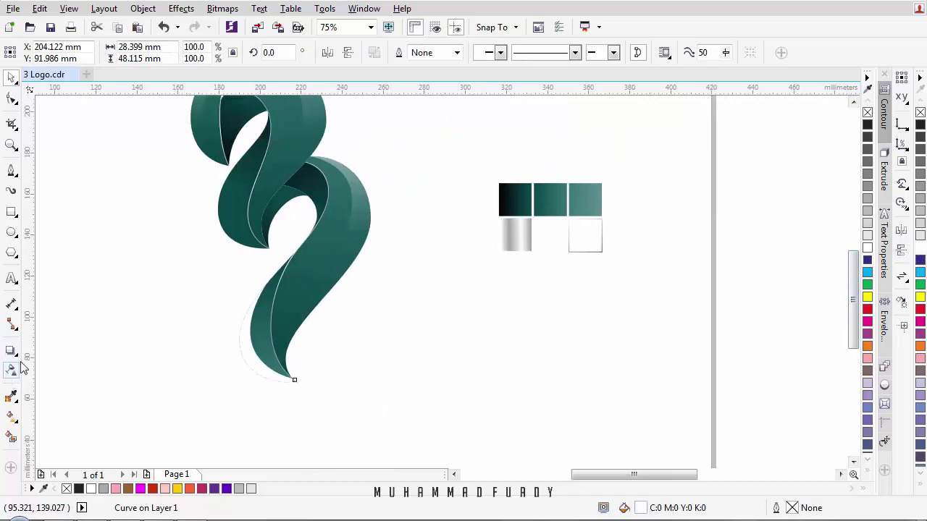
pyautogui.click(218, 52)
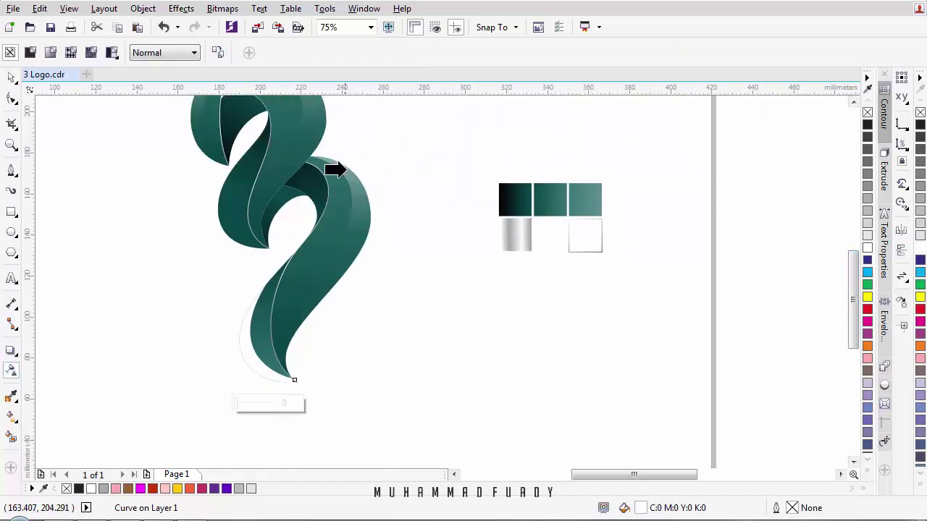
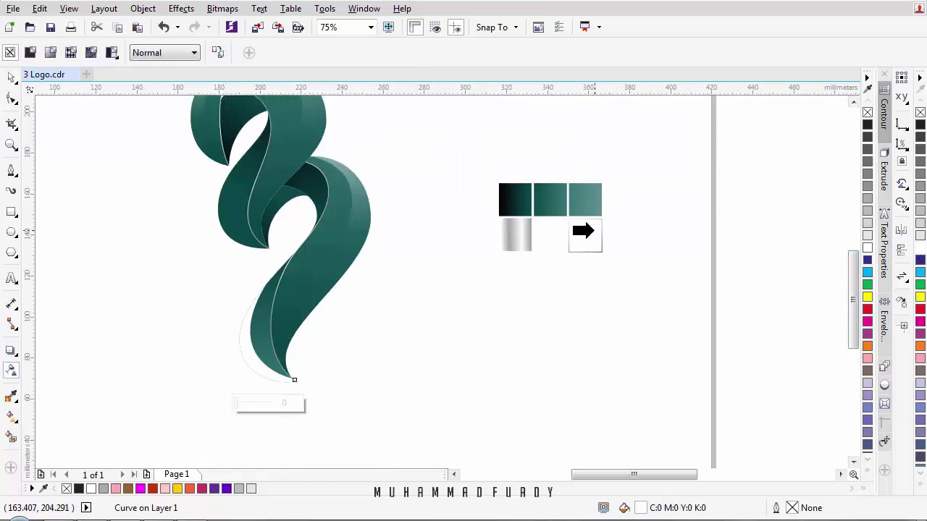
pyautogui.click(586, 236)
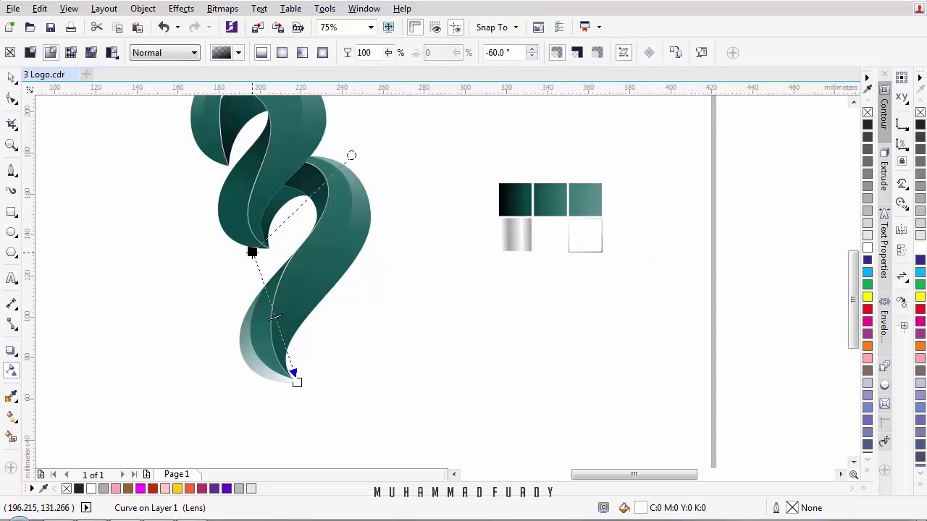
# Step: Reposition the tail highlight's transparency gradient to run from mid-tail to beyond the point, and deselect the highlight
pyautogui.moveTo(251, 251); pyautogui.dragTo(260, 349)
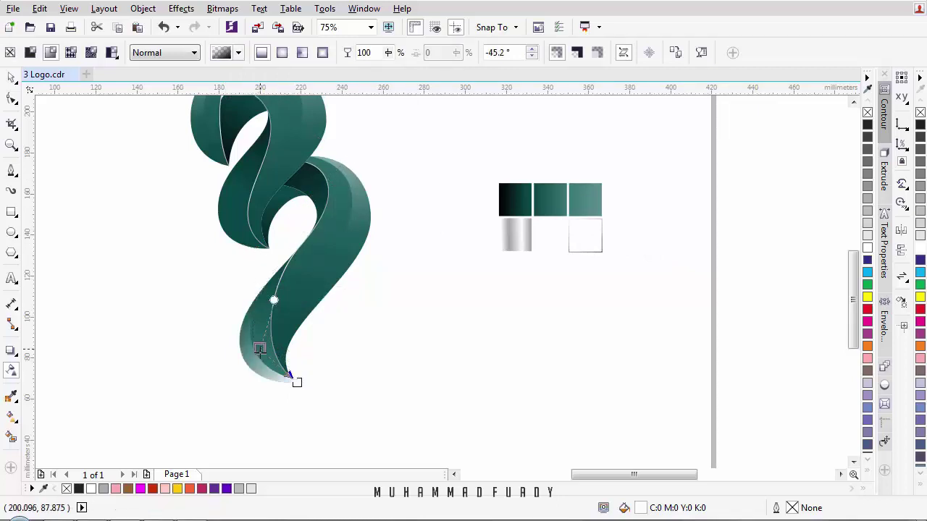
pyautogui.moveTo(297, 382); pyautogui.dragTo(310, 415)
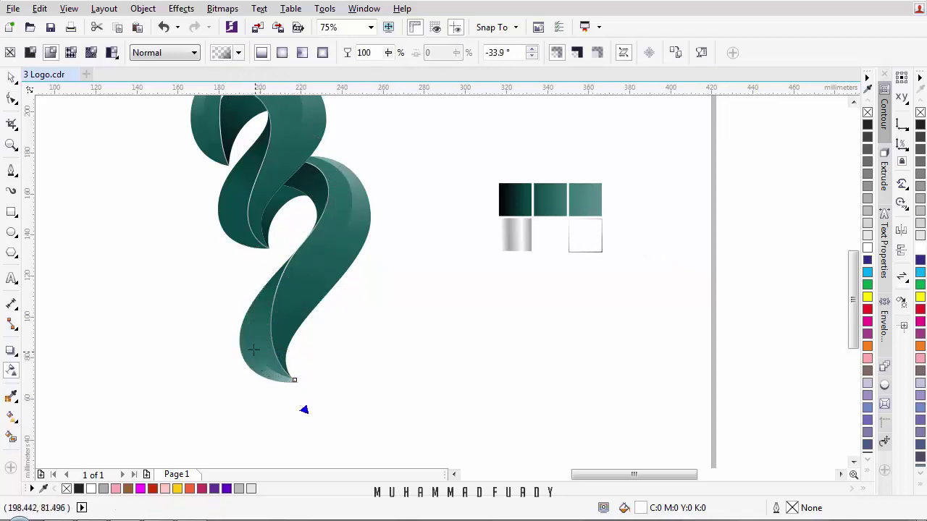
pyautogui.moveTo(254, 349); pyautogui.dragTo(256, 355)
pyautogui.moveTo(229, 394); pyautogui.dragTo(256, 320)
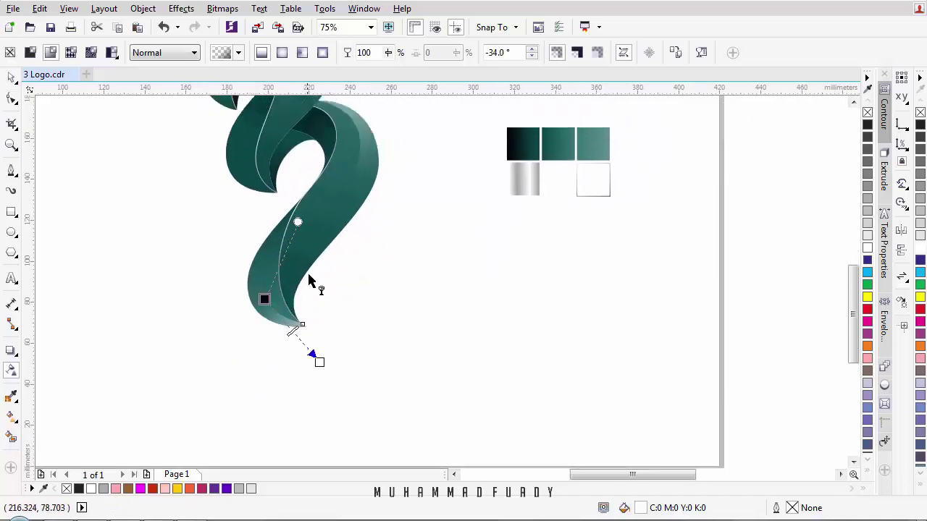
pyautogui.moveTo(337, 228); pyautogui.dragTo(277, 335)
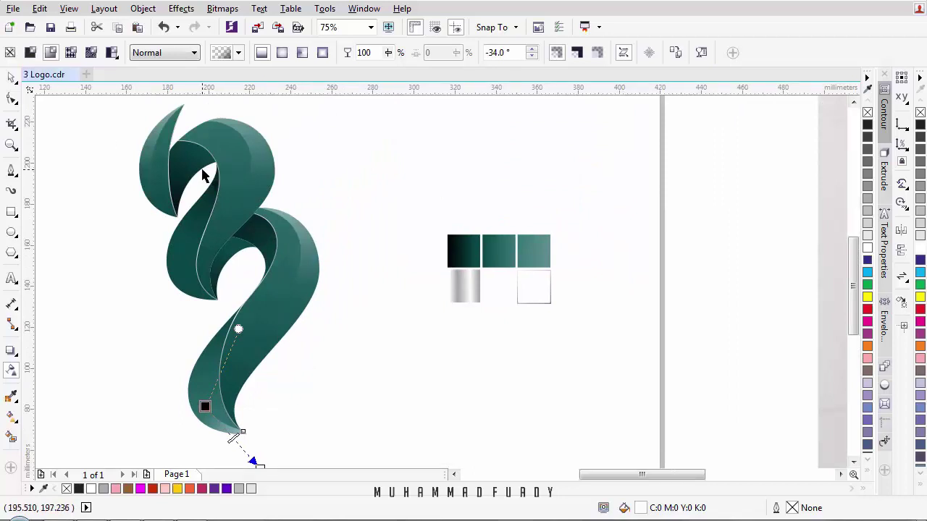
pyautogui.moveTo(265, 373); pyautogui.dragTo(281, 351)
pyautogui.click(11, 78)
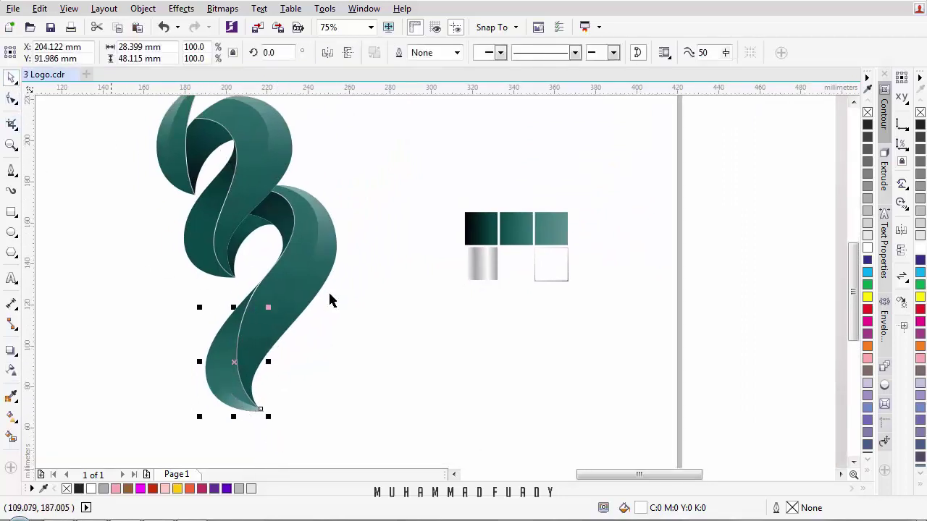
pyautogui.click(330, 290)
# Step: Group all the logo pieces, scale the group down to about half its size, and deselect it
pyautogui.scroll(-1, 338, 284)
pyautogui.scroll(1, 297, 216)
pyautogui.scroll(-2, 319, 262)
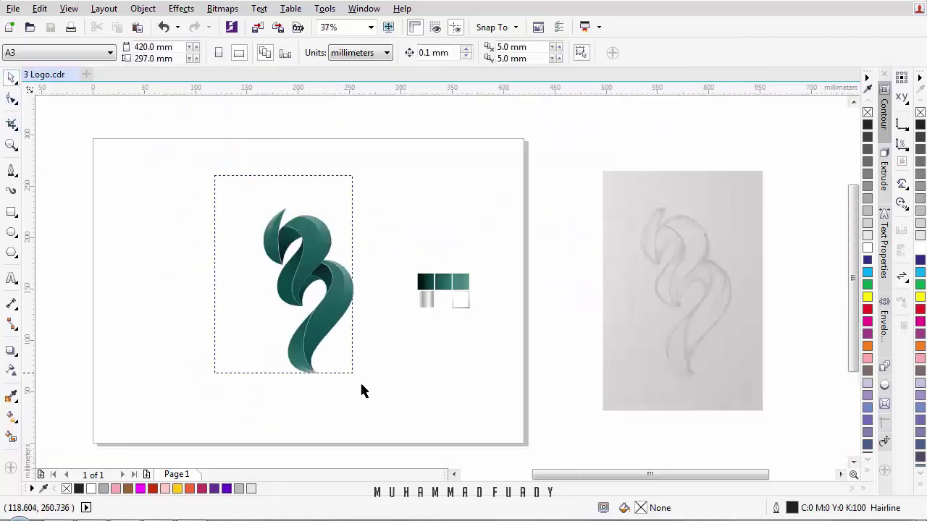
pyautogui.moveTo(363, 391); pyautogui.dragTo(368, 399)
pyautogui.hotkey('ctrl', 'g')
pyautogui.moveTo(358, 202); pyautogui.dragTo(334, 244)
pyautogui.click(343, 283)
# Step: Draw a square about 45 mm wide with the Rectangle tool between the logo and the colour swatches
pyautogui.scroll(2, 343, 283)
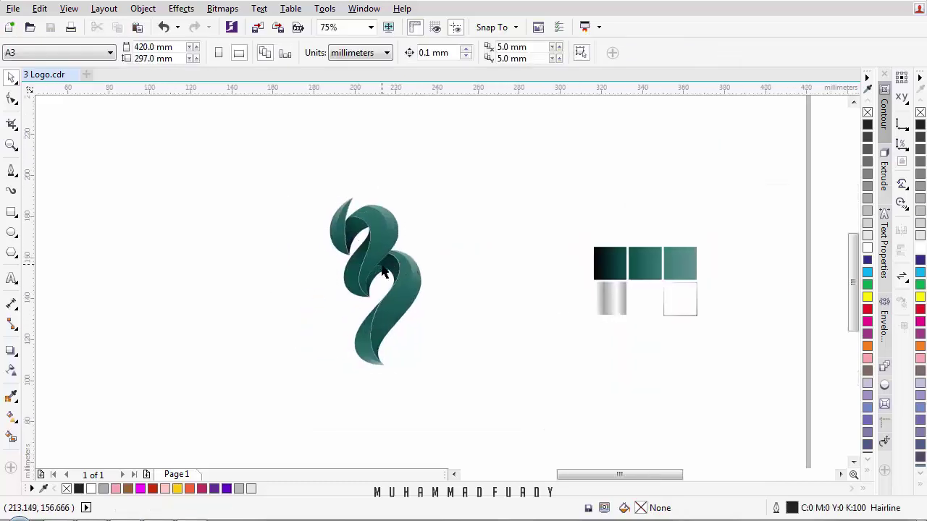
pyautogui.click(11, 233)
pyautogui.click(12, 212)
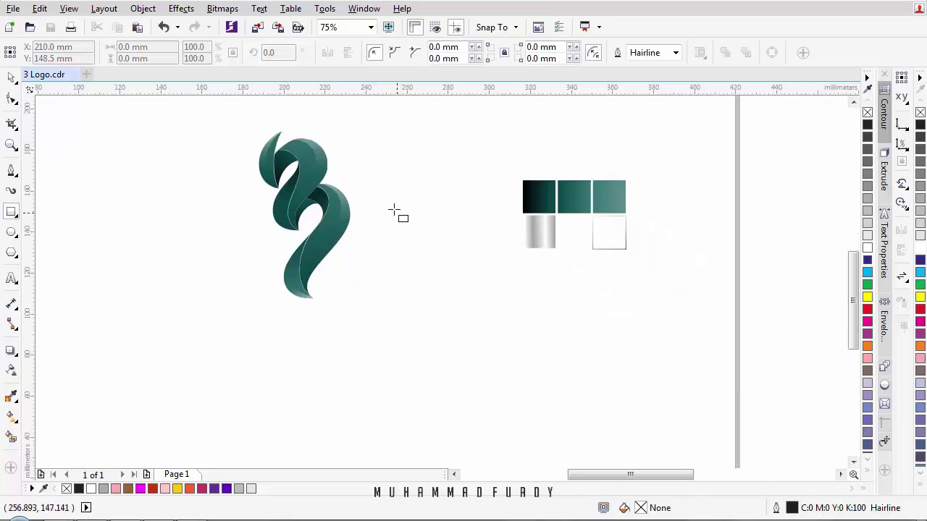
pyautogui.moveTo(393, 210); pyautogui.dragTo(486, 302)
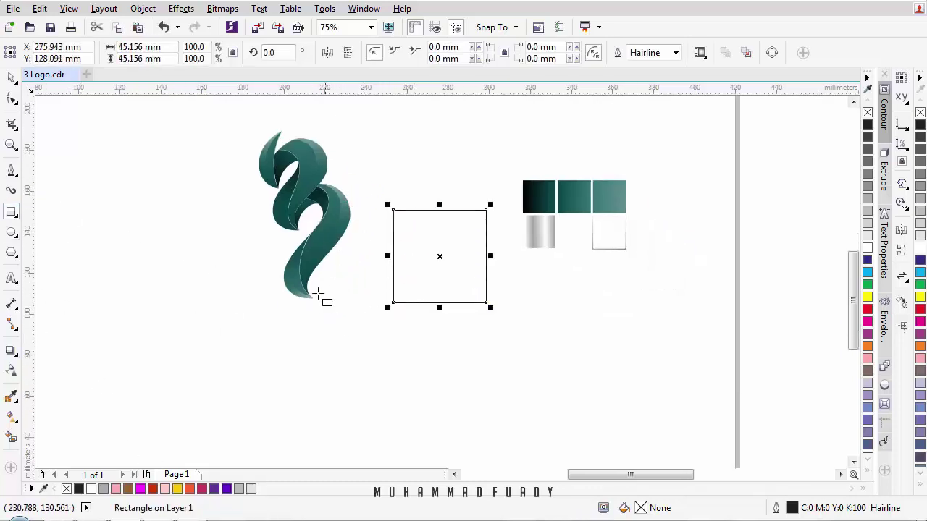
# Step: Fill the new square with a rich black of C75 M68 Y65 K90
pyautogui.click(920, 124)
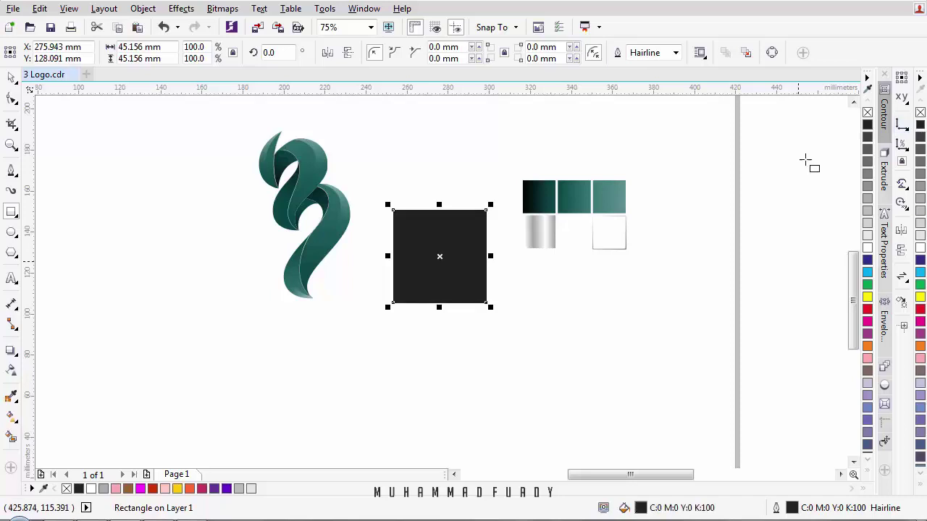
pyautogui.doubleClick(642, 507)
pyautogui.moveTo(577, 366); pyautogui.dragTo(476, 384)
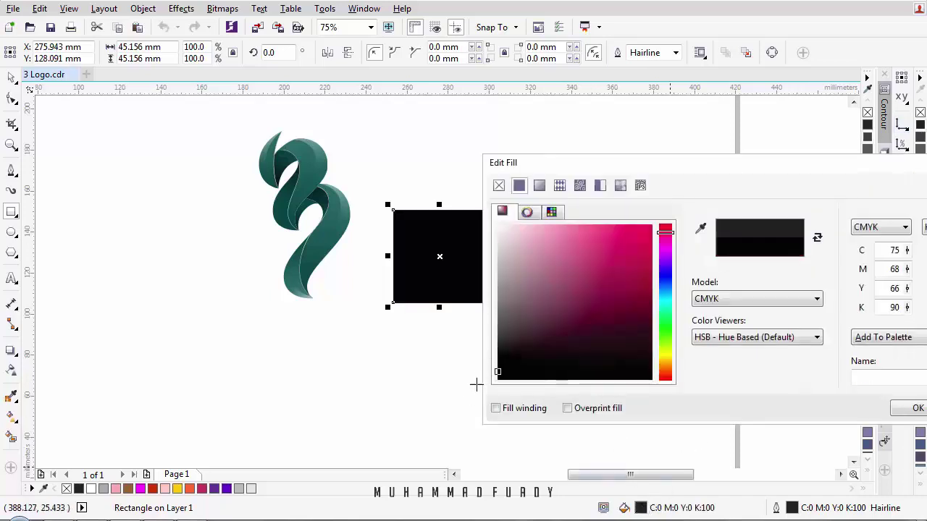
pyautogui.click(916, 409)
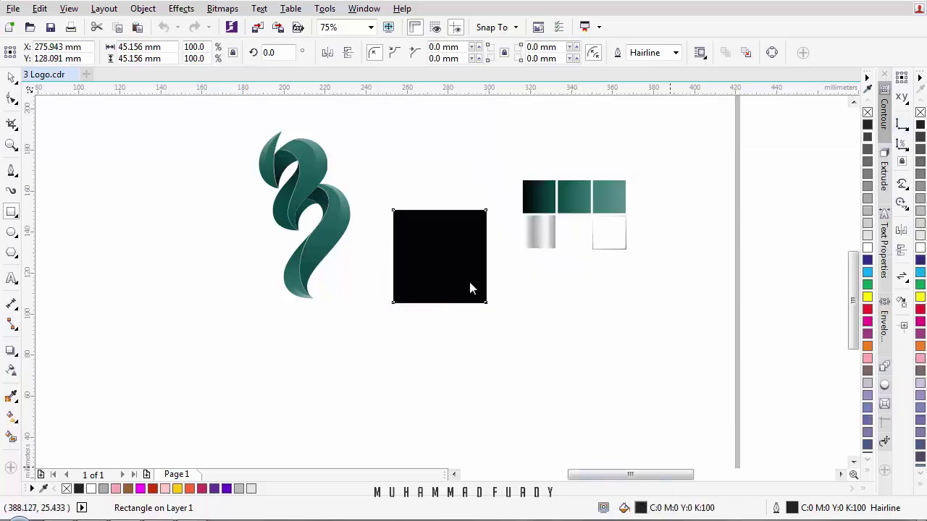
# Step: Apply an elliptical fountain transparency to the black square, fading from an opaque centre to transparent edges
pyautogui.click(11, 370)
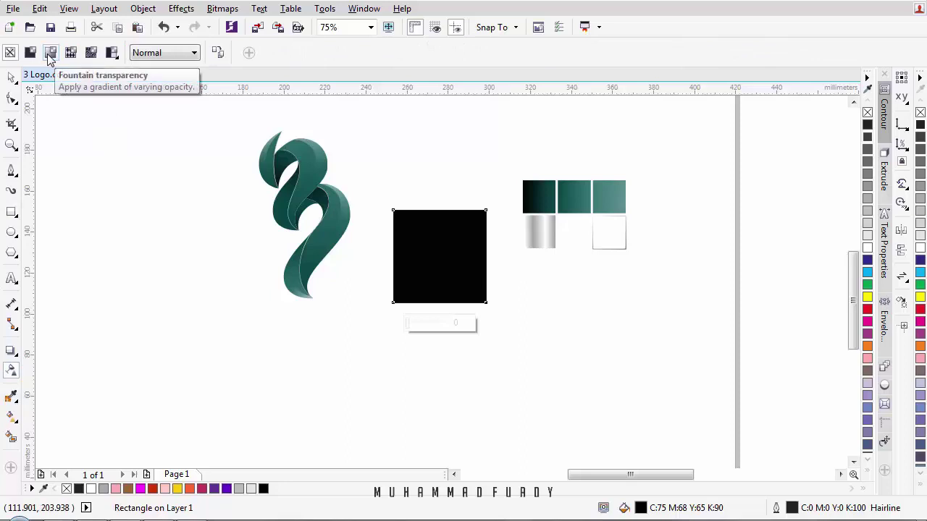
pyautogui.click(49, 53)
pyautogui.click(282, 53)
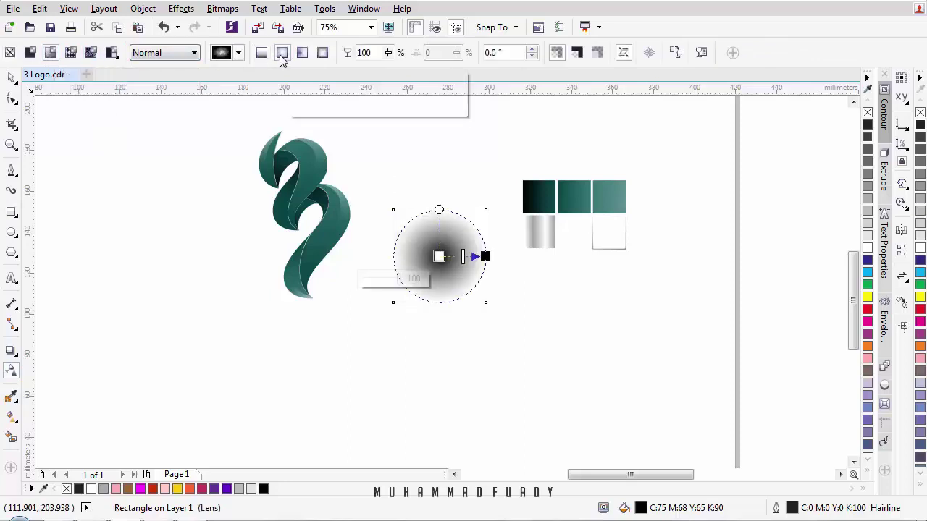
pyautogui.moveTo(487, 257)
pyautogui.mouseDown()
pyautogui.moveTo(505, 258)
pyautogui.moveTo(486, 257)
pyautogui.mouseUp()
pyautogui.press('space')
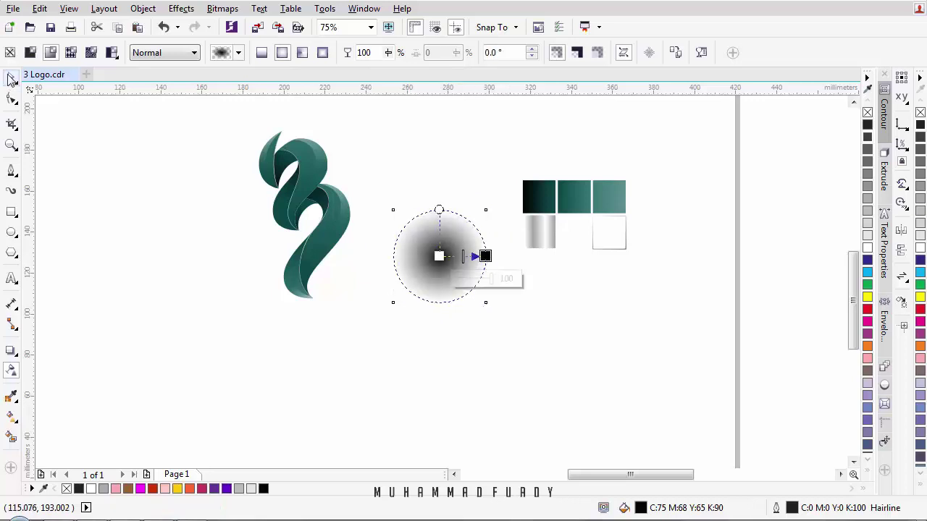
# Step: Flatten the black shadow to about 79 by 30 mm below the logo and tighten its elliptical transparency fade
pyautogui.moveTo(440, 206); pyautogui.dragTo(425, 290)
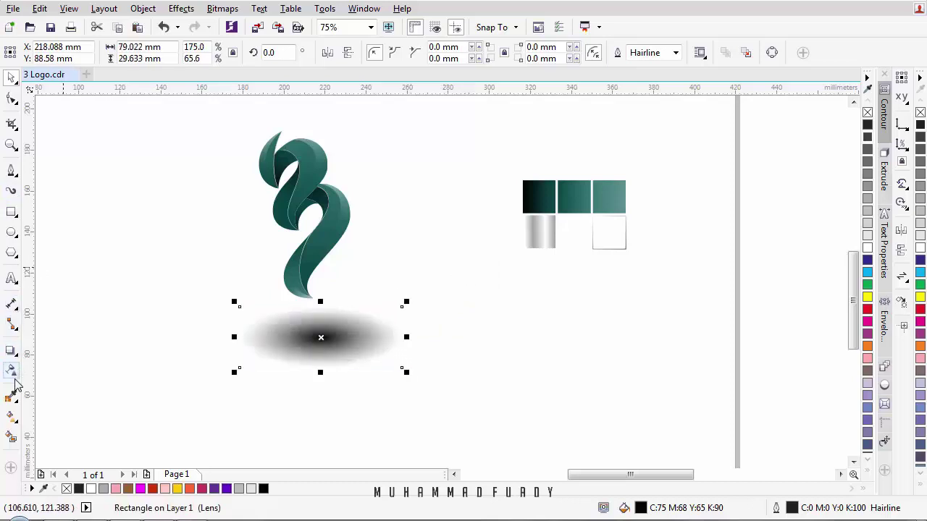
pyautogui.click(11, 369)
pyautogui.moveTo(401, 336); pyautogui.dragTo(287, 316)
pyautogui.press('space')
pyautogui.click(497, 327)
# Step: Centre the shadow horizontally with the logo and move it up close beneath the ribbon's lower tip
pyautogui.click(309, 332)
pyautogui.keyDown('shift'); pyautogui.click(321, 250); pyautogui.keyUp('shift')
pyautogui.press('c')
pyautogui.click(414, 275)
pyautogui.scroll(1, 325, 299)
pyautogui.moveTo(301, 347); pyautogui.dragTo(301, 328)
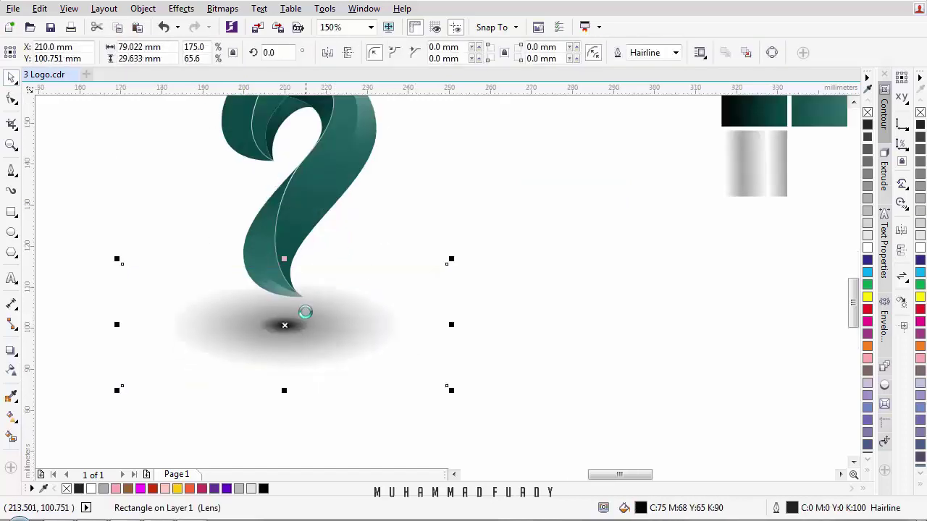
pyautogui.click(565, 423)
pyautogui.scroll(-2, 385, 306)
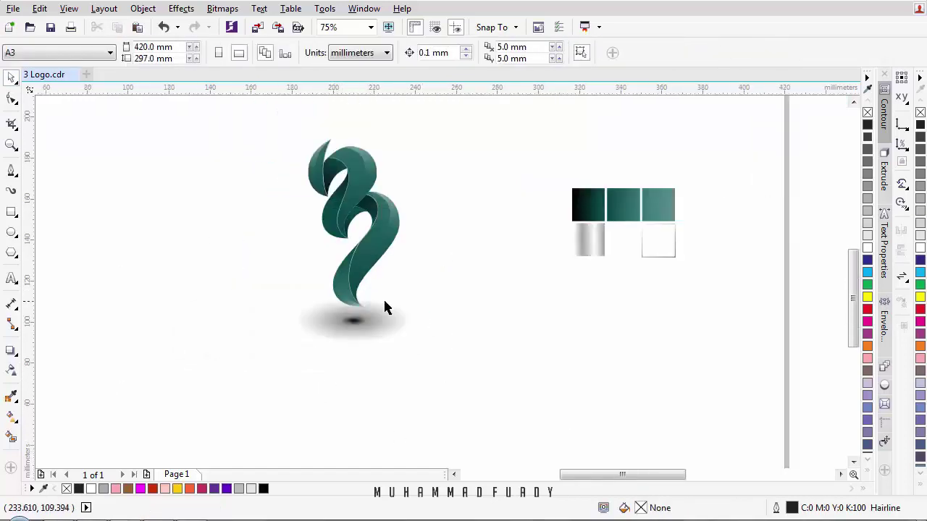
# Step: Raise the shadow about 3 mm closer to the logo's lower tip and deselect it
pyautogui.scroll(2, 380, 300)
pyautogui.click(362, 333)
pyautogui.scroll(-1, 365, 330)
pyautogui.click(479, 324)
pyautogui.scroll(-1, 478, 323)
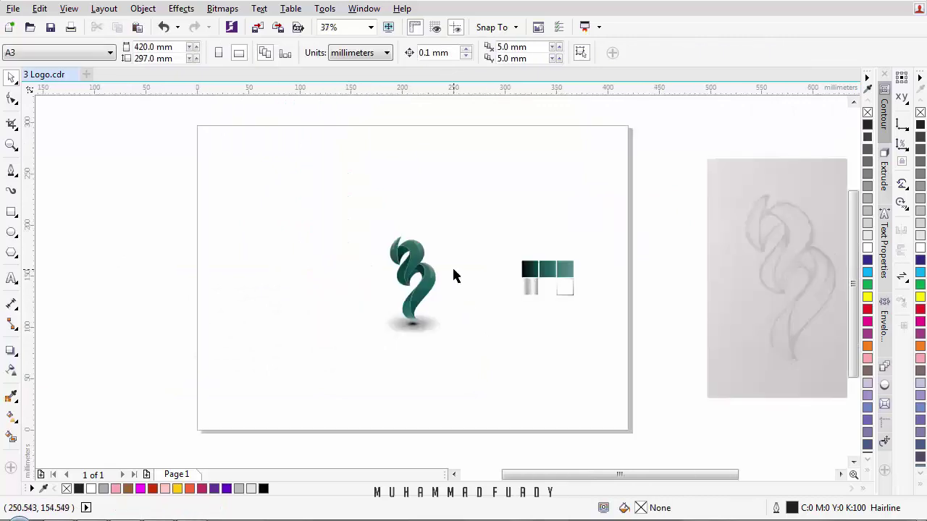
# Step: Place a white transparent glow on the outer edge of the upper curl and narrow it to about 3.5 mm
pyautogui.scroll(1, 456, 263)
pyautogui.moveTo(381, 342); pyautogui.dragTo(387, 321)
pyautogui.moveTo(357, 265); pyautogui.dragTo(373, 262)
pyautogui.scroll(1, 365, 252)
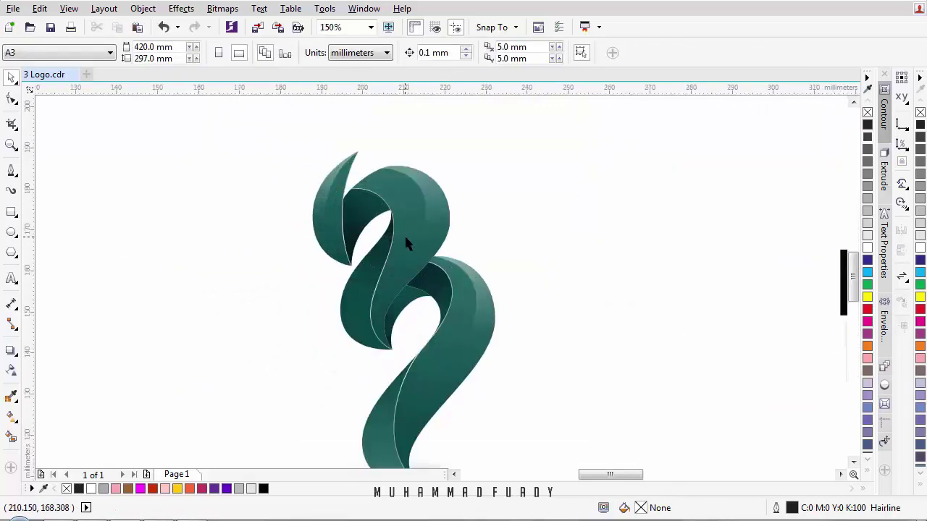
pyautogui.scroll(-1, 404, 242)
pyautogui.click(409, 262)
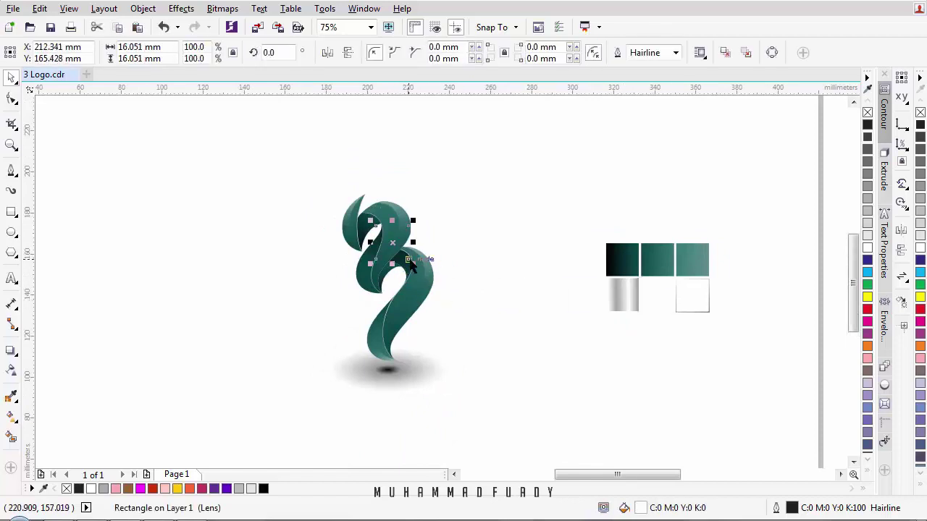
pyautogui.moveTo(409, 262); pyautogui.dragTo(424, 239)
pyautogui.scroll(2, 422, 230)
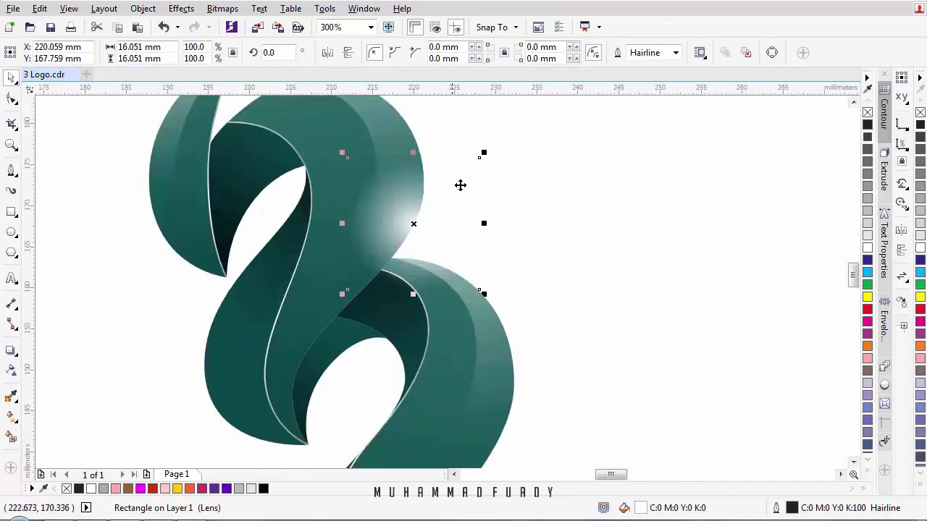
pyautogui.moveTo(484, 223); pyautogui.dragTo(413, 215)
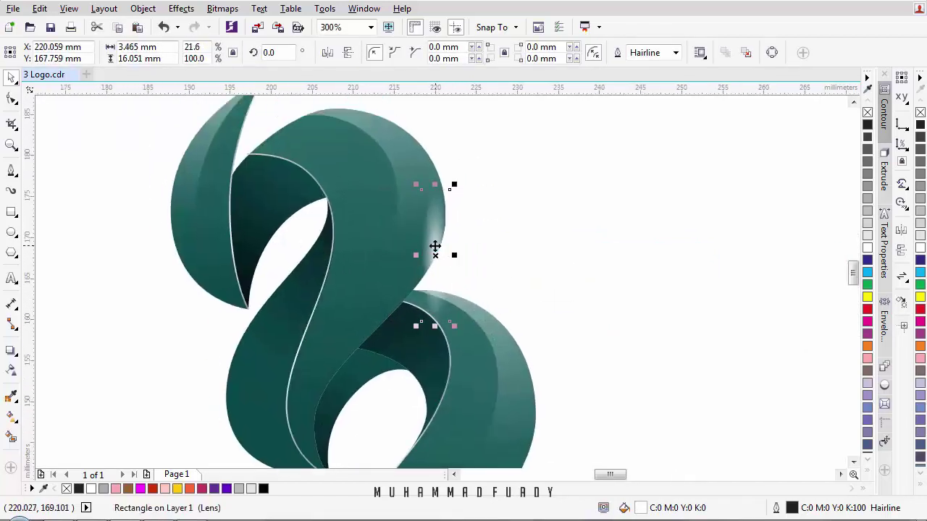
pyautogui.moveTo(435, 246); pyautogui.dragTo(443, 193)
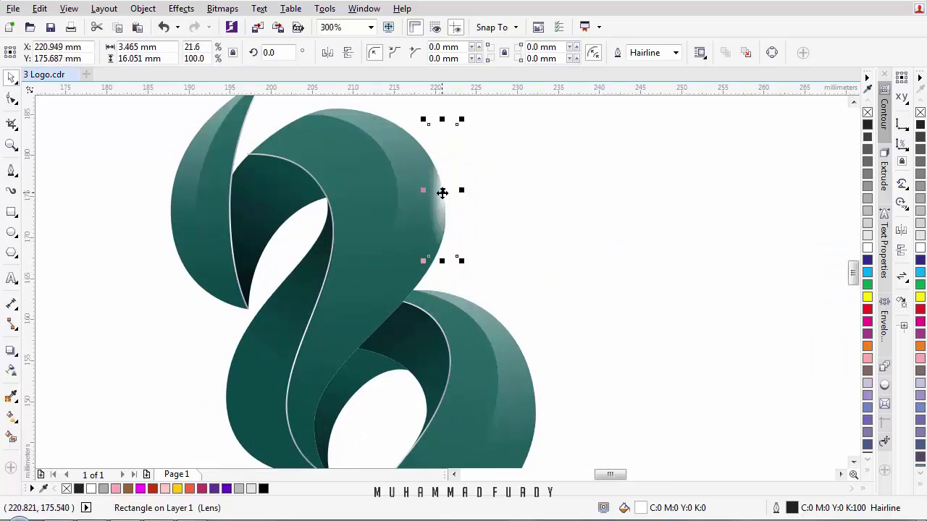
# Step: Move the white glow to the junction of the two curls and rotate it to about 320°
pyautogui.scroll(-1, 444, 234)
pyautogui.scroll(2, 453, 236)
pyautogui.scroll(-1, 455, 238)
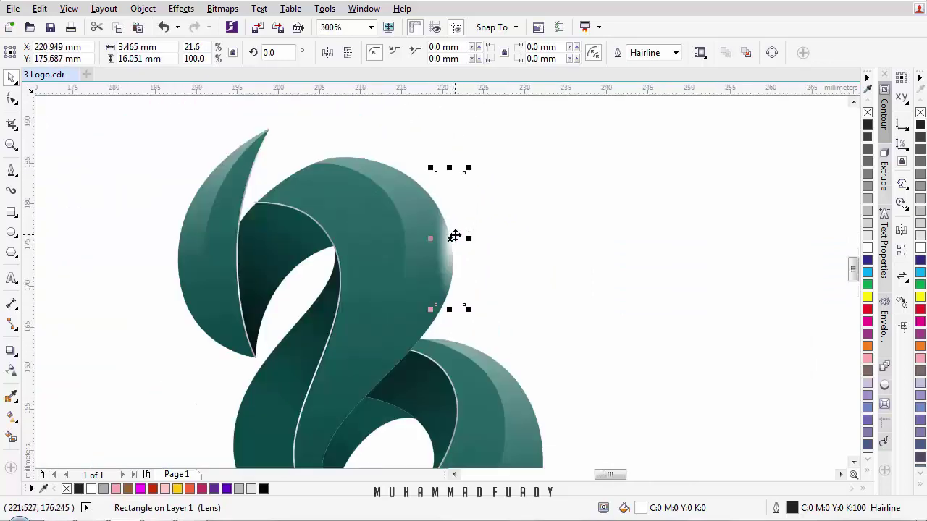
pyautogui.moveTo(449, 239); pyautogui.dragTo(411, 341)
pyautogui.click(410, 342)
pyautogui.click(438, 273)
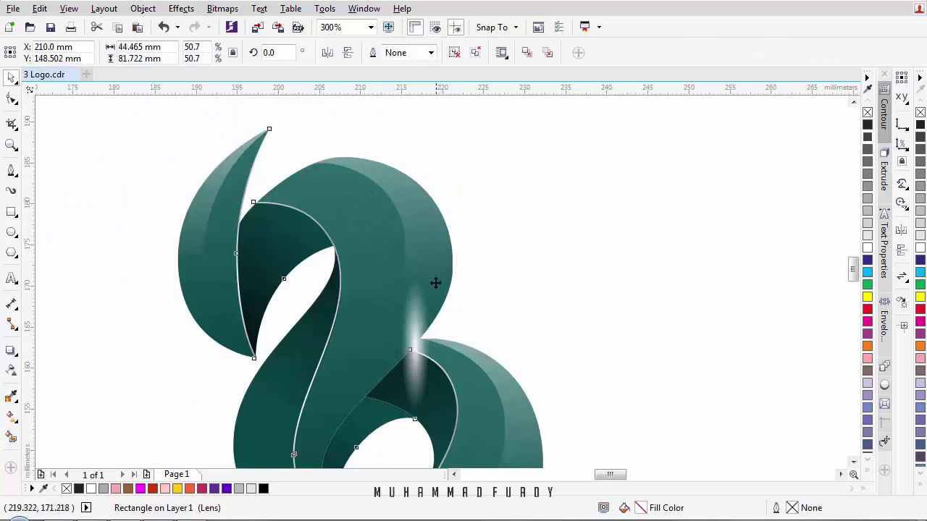
pyautogui.click(416, 308)
pyautogui.click(417, 313)
pyautogui.moveTo(430, 276); pyautogui.dragTo(459, 310)
pyautogui.scroll(-1, 431, 336)
pyautogui.scroll(1, 438, 273)
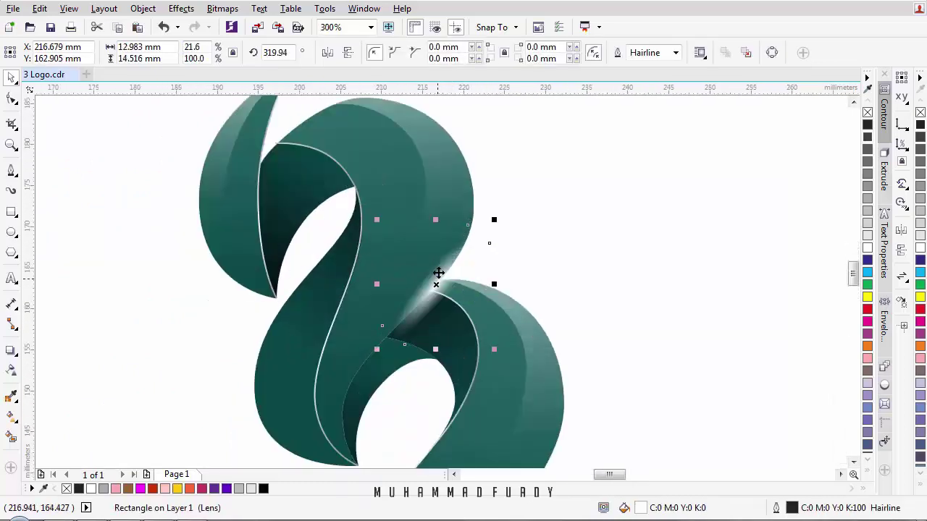
# Step: Move the white glow onto the inner edge of the lower curl and rotate it to about 9°
pyautogui.moveTo(436, 281); pyautogui.dragTo(477, 346)
pyautogui.click(477, 346)
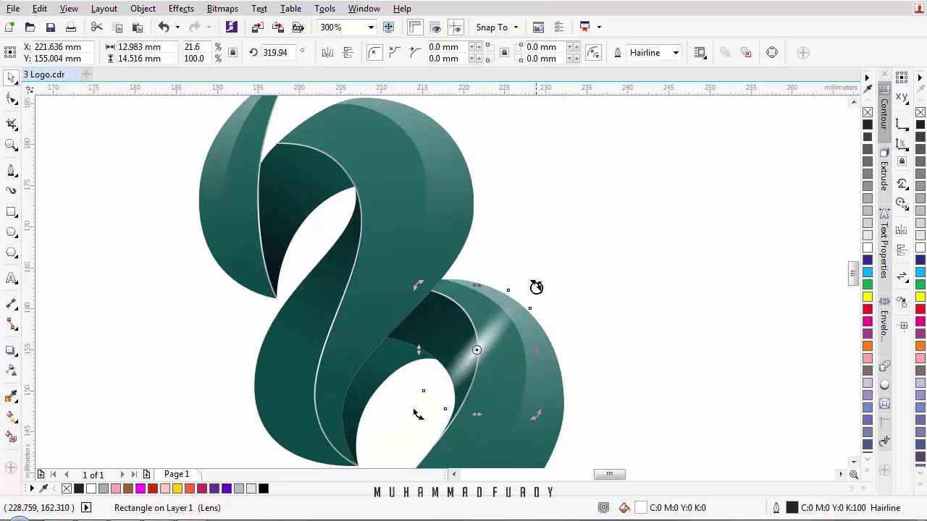
pyautogui.moveTo(536, 288); pyautogui.dragTo(466, 261)
pyautogui.moveTo(483, 331); pyautogui.dragTo(486, 307)
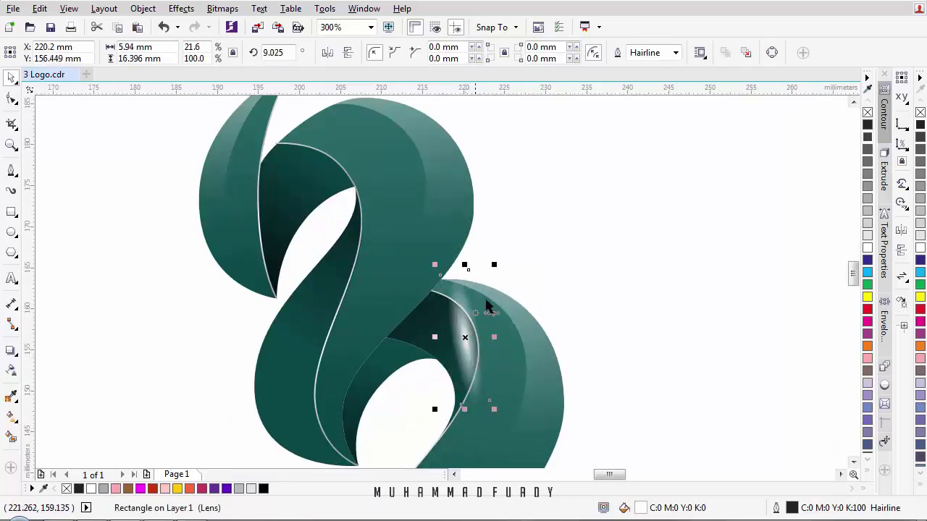
# Step: Shrink the glow to about 2.5 by 7 mm and fit it along the lower curl's inner edge
pyautogui.moveTo(496, 266); pyautogui.dragTo(479, 284)
pyautogui.scroll(1, 470, 353)
pyautogui.moveTo(470, 353)
pyautogui.mouseDown()
pyautogui.moveTo(503, 353)
pyautogui.moveTo(485, 352)
pyautogui.mouseUp()
pyautogui.scroll(-2, 495, 341)
pyautogui.click(595, 292)
pyautogui.scroll(-1, 590, 294)
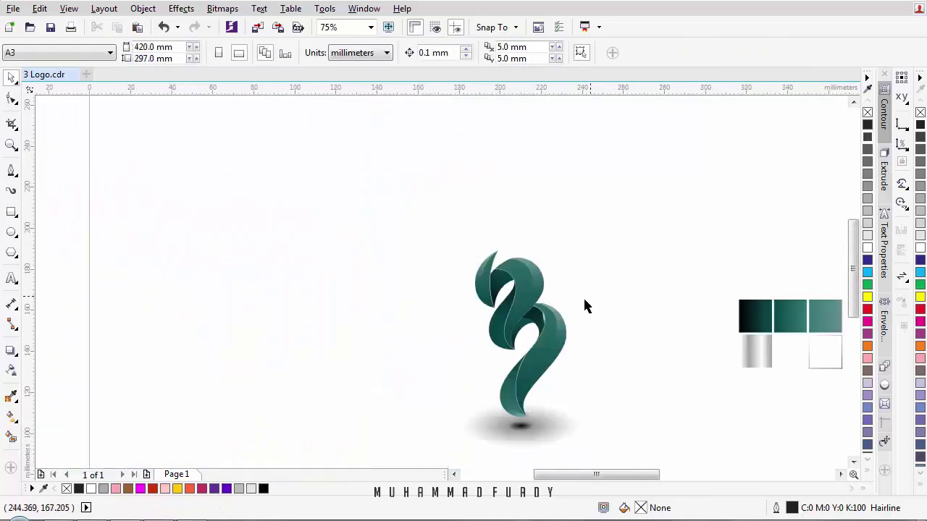
# Step: Delete the small white glow from the lower curl's inner edge
pyautogui.scroll(2, 556, 318)
pyautogui.click(486, 326)
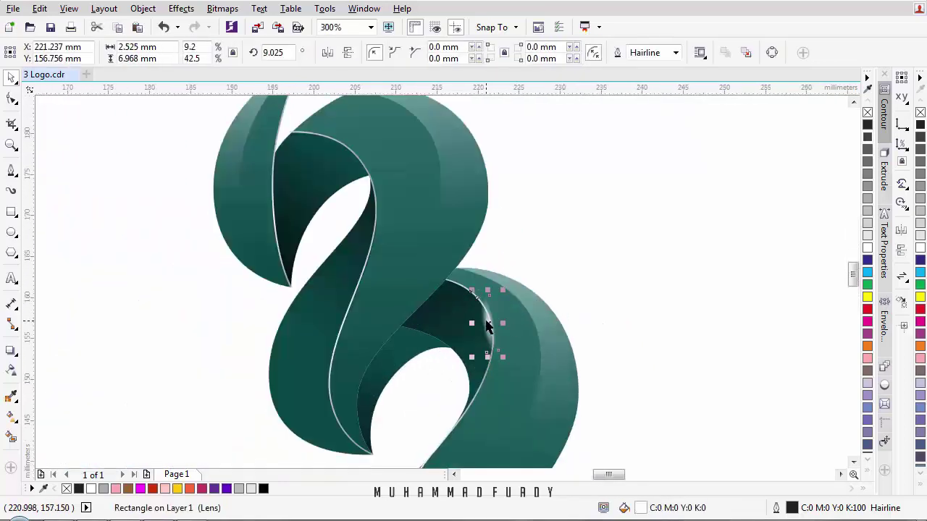
pyautogui.press('Escape')
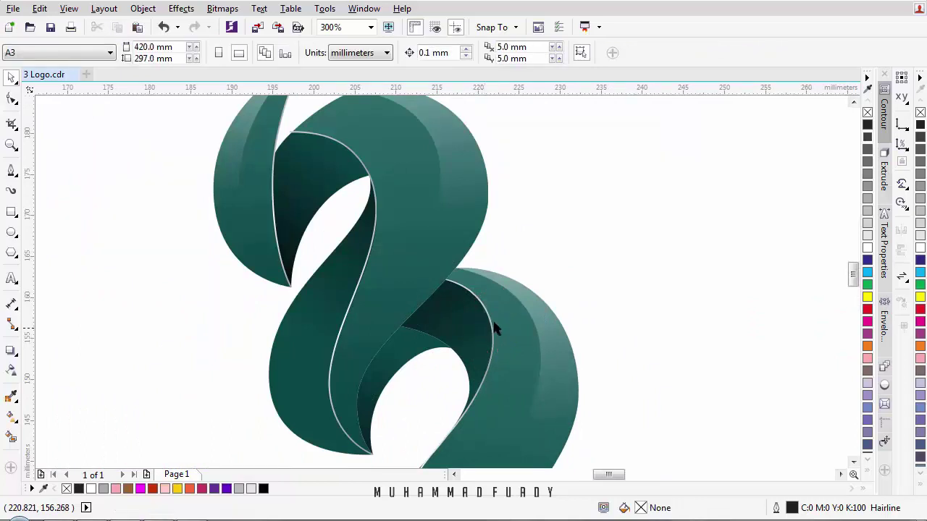
# Step: Move the reference sketch farther away from the page and place all the colour swatches outside the page's right edge
pyautogui.scroll(-2, 532, 329)
pyautogui.scroll(-1, 522, 300)
pyautogui.moveTo(424, 232); pyautogui.dragTo(572, 358)
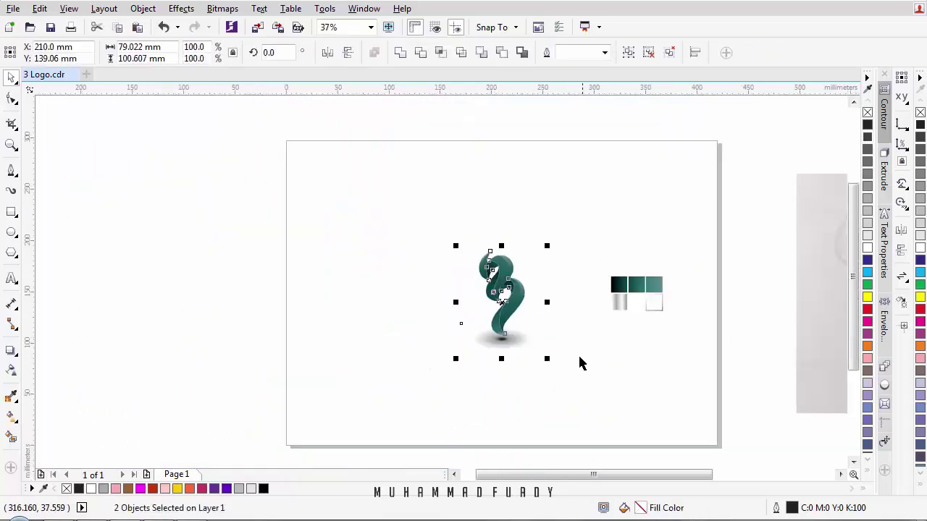
pyautogui.hscroll(3, 575, 307)
pyautogui.scroll(-1, 579, 300)
pyautogui.moveTo(615, 293); pyautogui.dragTo(812, 299)
pyautogui.click(486, 280)
pyautogui.scroll(1, 499, 284)
pyautogui.moveTo(482, 218); pyautogui.dragTo(650, 356)
pyautogui.moveTo(537, 279); pyautogui.dragTo(710, 281)
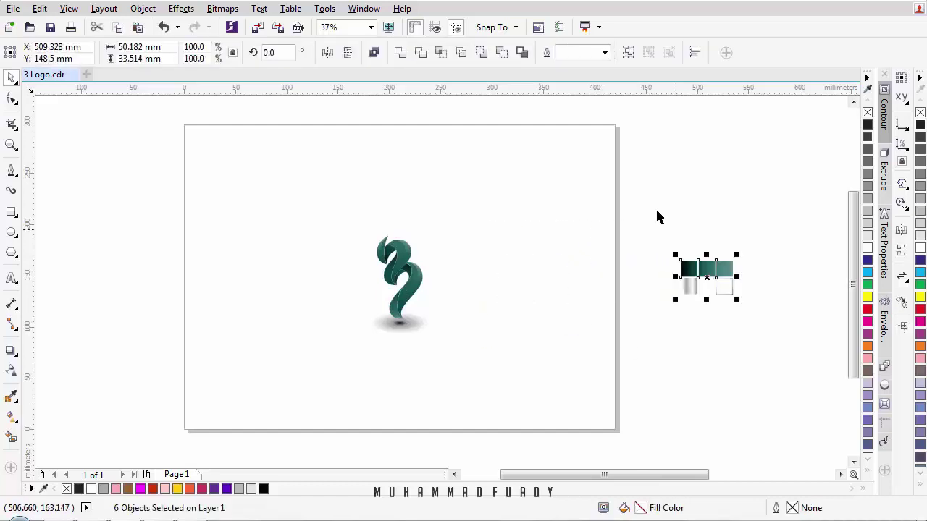
pyautogui.click(657, 210)
# Step: Draw a rectangle about 416 by 294 mm over the page behind the logo, with a 30% black fill and no outline
pyautogui.click(11, 211)
pyautogui.moveTo(186, 128); pyautogui.dragTo(613, 429)
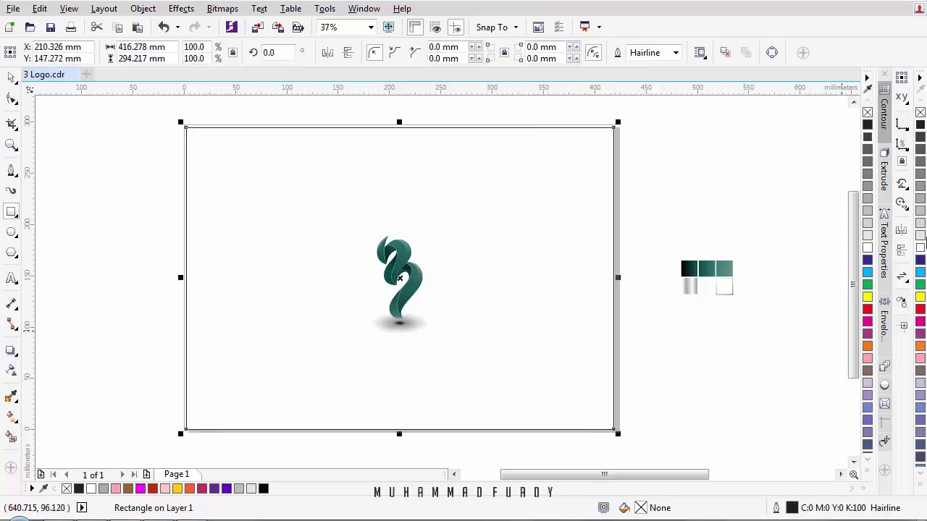
pyautogui.click(923, 236)
pyautogui.click(922, 211)
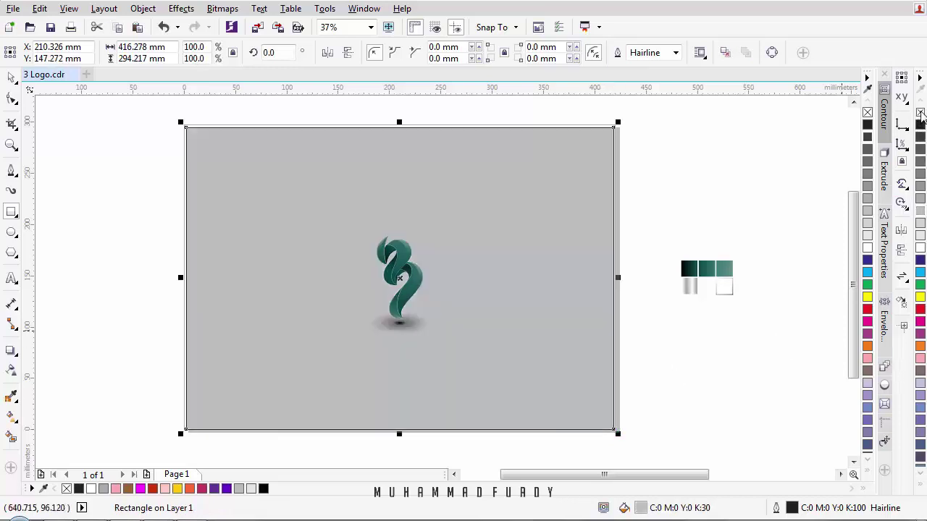
pyautogui.rightClick(921, 113)
pyautogui.click(15, 78)
pyautogui.press('Escape')
# Step: Fill the background rectangle with solid black, K100
pyautogui.scroll(3, 412, 288)
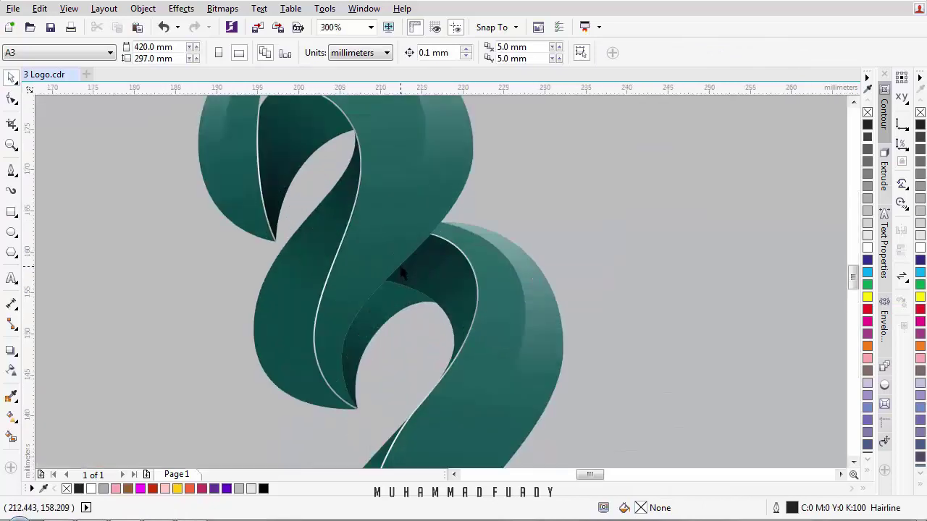
pyautogui.scroll(-2, 415, 312)
pyautogui.moveTo(405, 313); pyautogui.dragTo(403, 282)
pyautogui.click(585, 252)
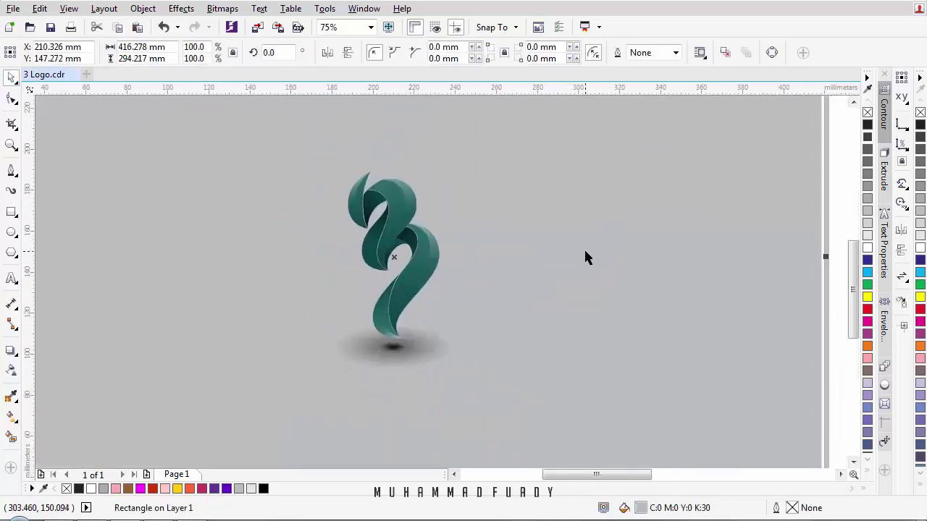
pyautogui.click(921, 248)
pyautogui.click(921, 125)
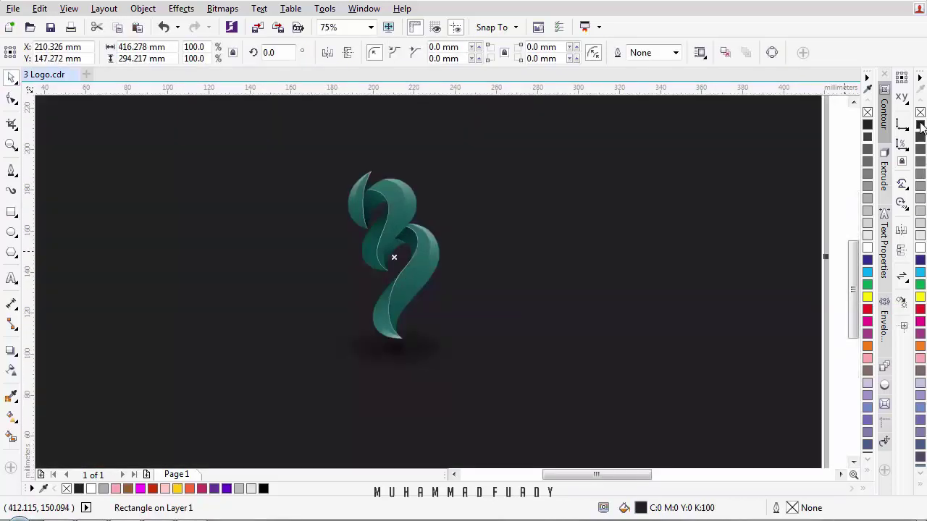
# Step: Set the background rectangle's fill to a rich black of C75 M68 Y65 K90 and deselect it
pyautogui.scroll(-2, 546, 220)
pyautogui.doubleClick(641, 509)
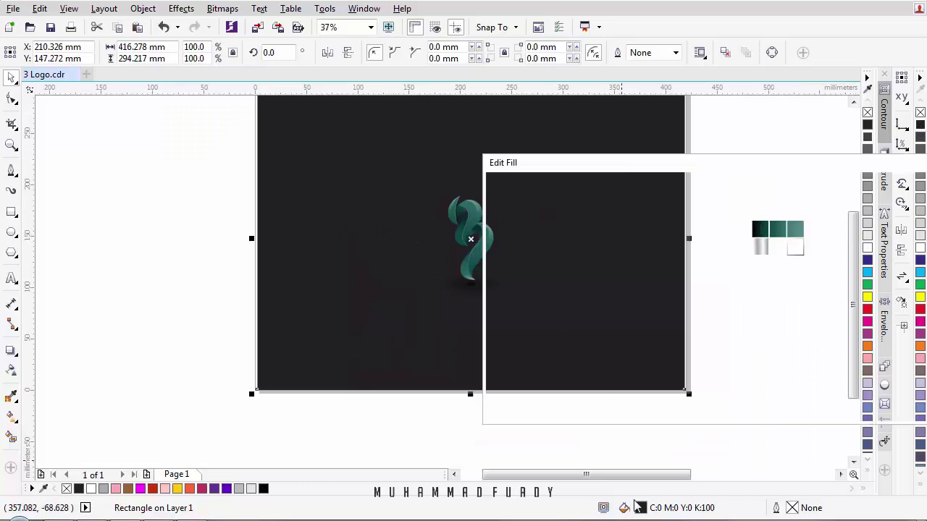
pyautogui.click(909, 409)
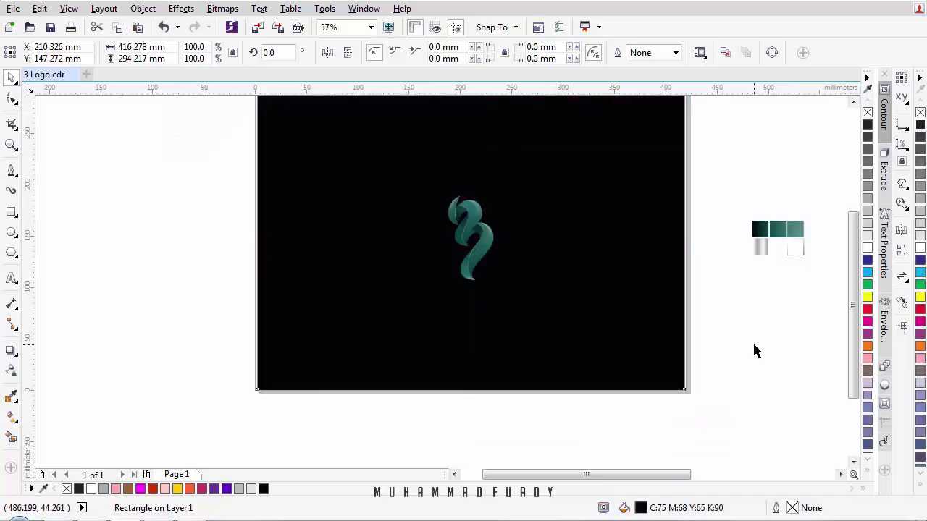
pyautogui.click(755, 352)
# Step: Examine the logo's edges and highlights against the rich black background, up close and at full-page size
pyautogui.scroll(2, 462, 237)
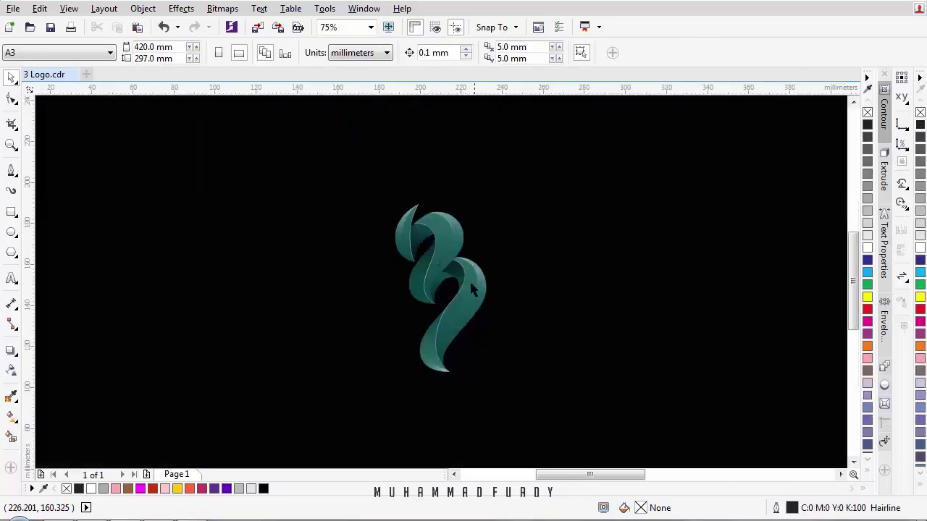
pyautogui.scroll(2, 458, 283)
pyautogui.scroll(-2, 470, 301)
pyautogui.scroll(-2, 472, 308)
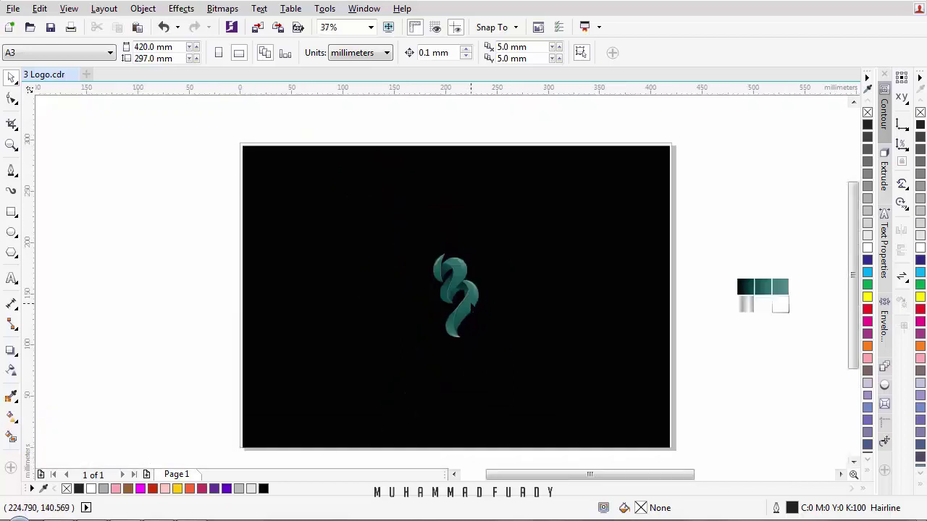
pyautogui.scroll(2, 471, 308)
pyautogui.scroll(2, 468, 274)
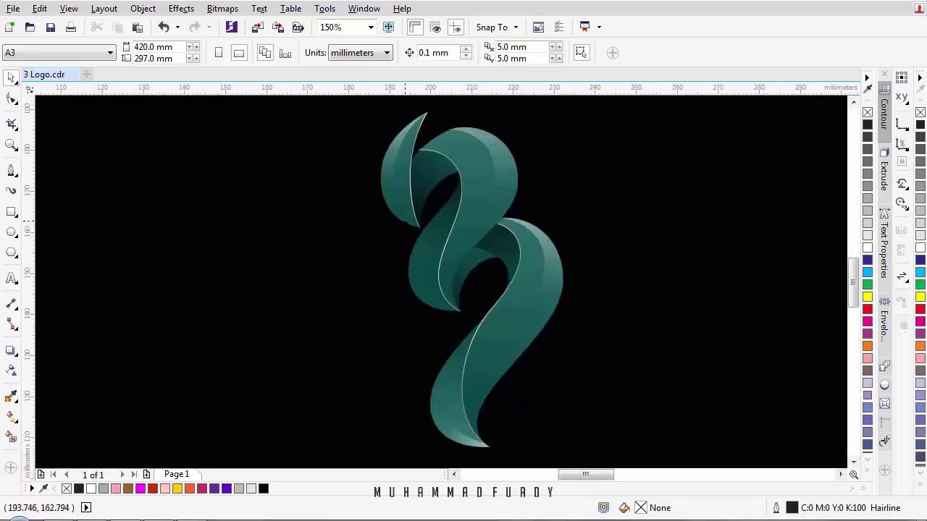